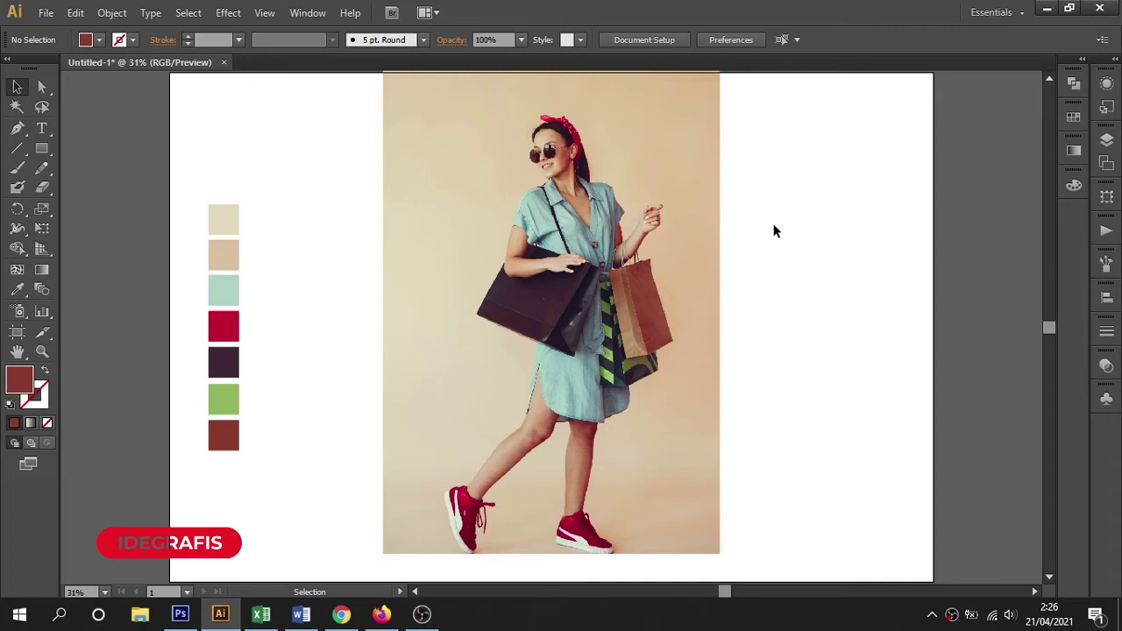
Step: Bring up the untitled document with the shopping-woman photo and its seven colour swatches
{"action": "scroll", "coordinate": [485, 169], "scroll_direction": "up", "scroll_amount": 2}
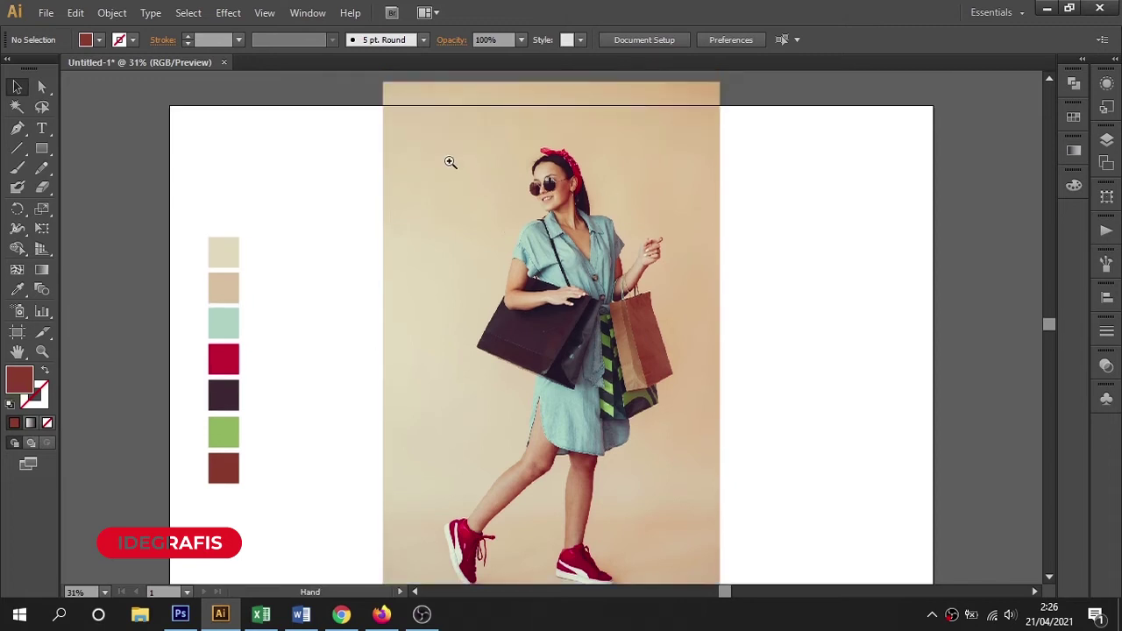
Step: Zoom in on the reference photo and fade it to 40% opacity
{"action": "left_click_drag", "start_coordinate": [369, 152], "coordinate": [801, 371]}
{"action": "left_click", "coordinate": [619, 370]}
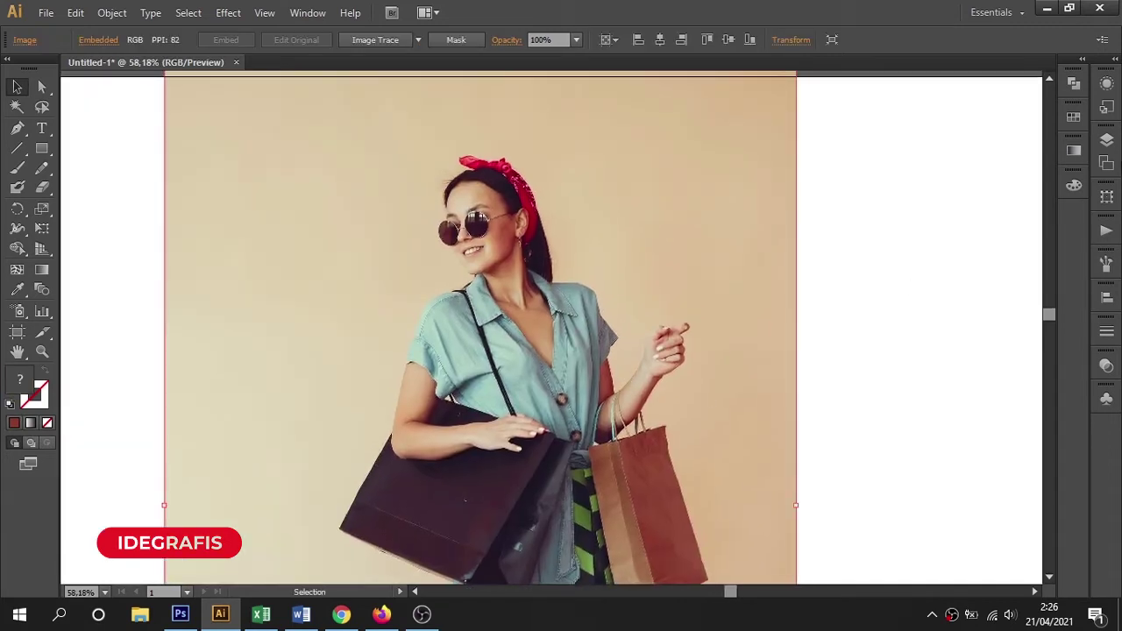
{"action": "left_click", "coordinate": [1107, 143]}
{"action": "left_click", "coordinate": [576, 40]}
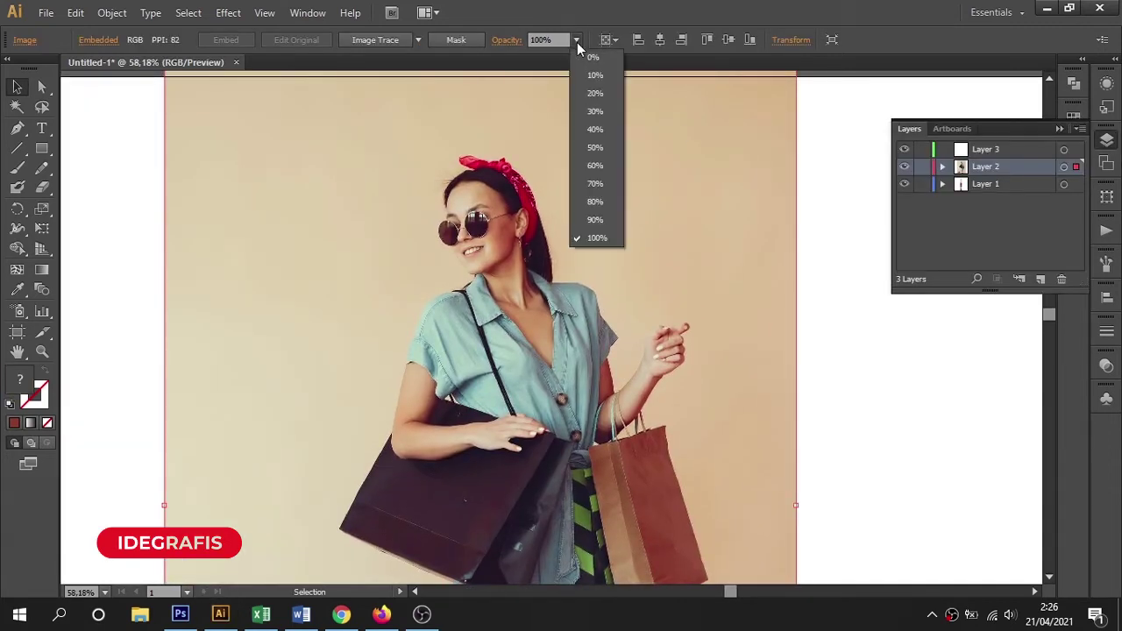
{"action": "left_click", "coordinate": [601, 143]}
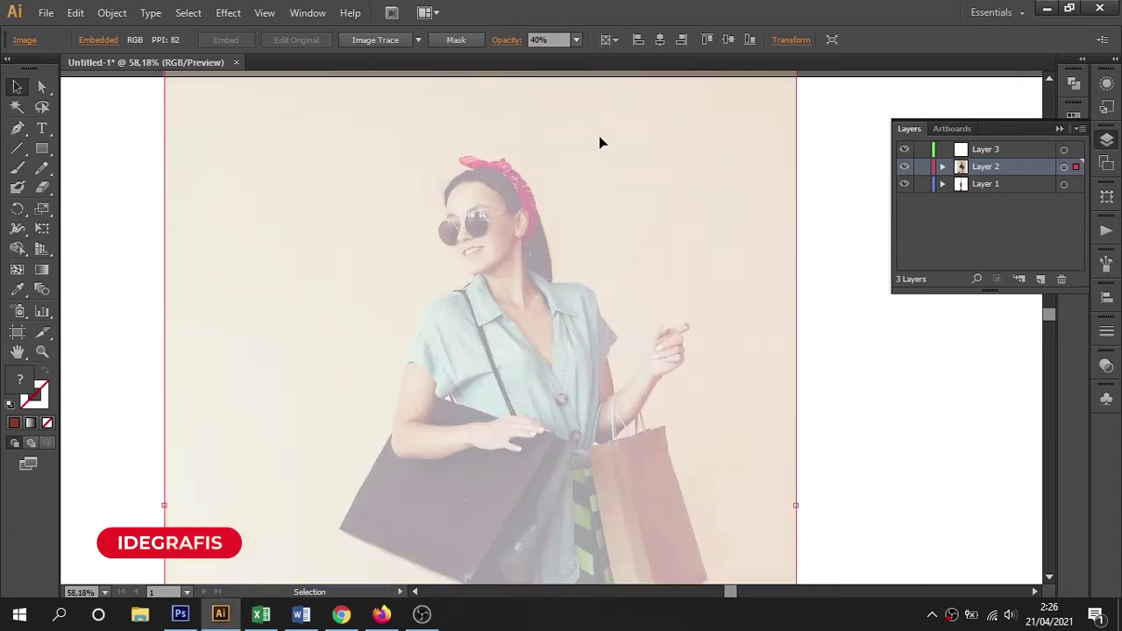
Step: Lock the photo's Layer 2, make Layer 3 active, and swap to a stroke-only, no-fill colour
{"action": "left_click", "coordinate": [922, 166]}
{"action": "left_click", "coordinate": [982, 151]}
{"action": "left_click_drag", "start_coordinate": [532, 250], "coordinate": [576, 299]}
{"action": "left_click", "coordinate": [1059, 130]}
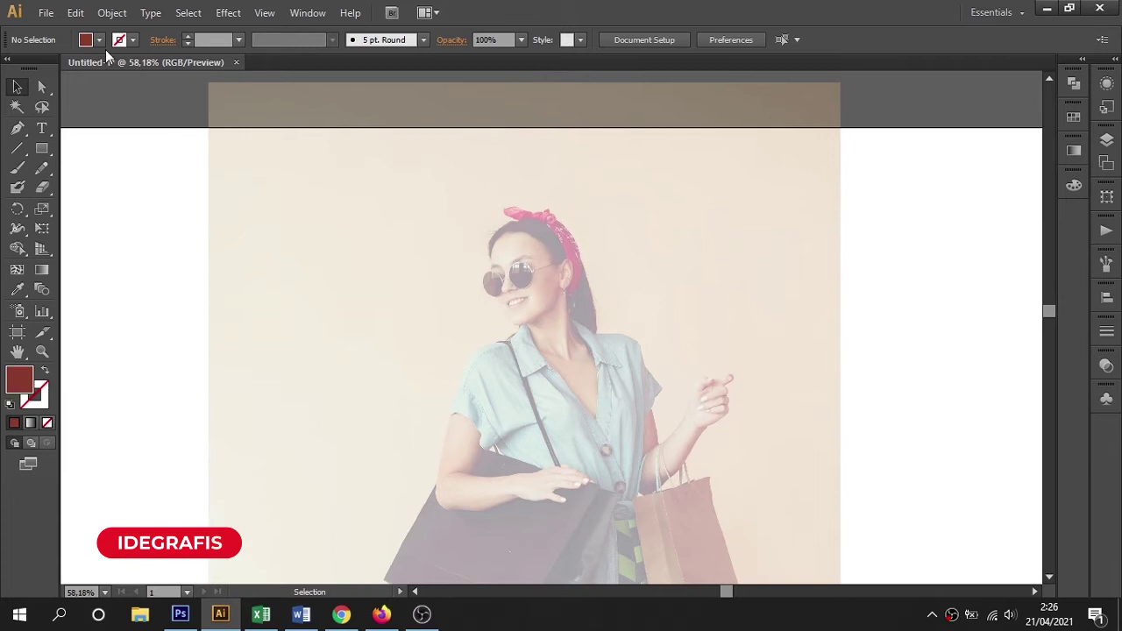
{"action": "left_click", "coordinate": [46, 372]}
{"action": "left_click", "coordinate": [238, 39]}
Step: Set the stroke weight to 3 pt and zoom in on the woman's face
{"action": "left_click", "coordinate": [262, 156]}
{"action": "scroll", "coordinate": [526, 440], "scroll_direction": "up", "scroll_amount": 5}
{"action": "mouse_move", "coordinate": [526, 441]}
{"action": "left_mouse_down"}
{"action": "mouse_move", "coordinate": [553, 459]}
{"action": "mouse_move", "coordinate": [514, 333]}
{"action": "mouse_move", "coordinate": [496, 441]}
{"action": "left_mouse_up"}
{"action": "mouse_move", "coordinate": [526, 321]}
{"action": "left_mouse_down"}
{"action": "mouse_move", "coordinate": [526, 408]}
{"action": "mouse_move", "coordinate": [545, 469]}
{"action": "left_mouse_up"}
{"action": "left_click_drag", "start_coordinate": [629, 387], "coordinate": [720, 478]}
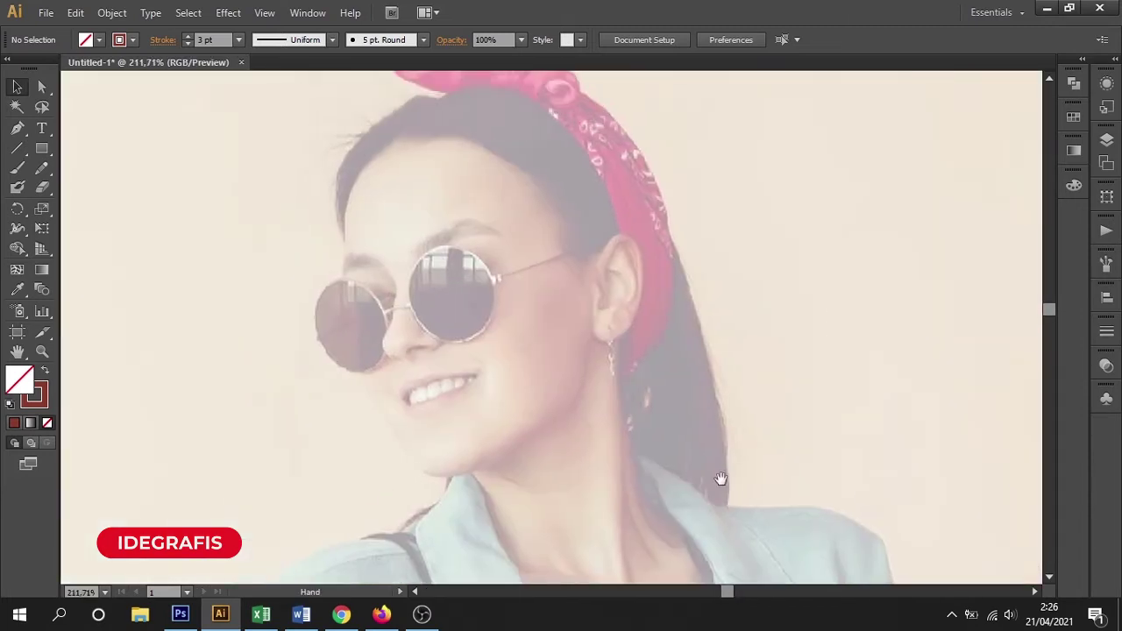
Step: With the Pen tool, outline the face from the temple down the cheek and jaw toward the ear
{"action": "left_click", "coordinate": [18, 131]}
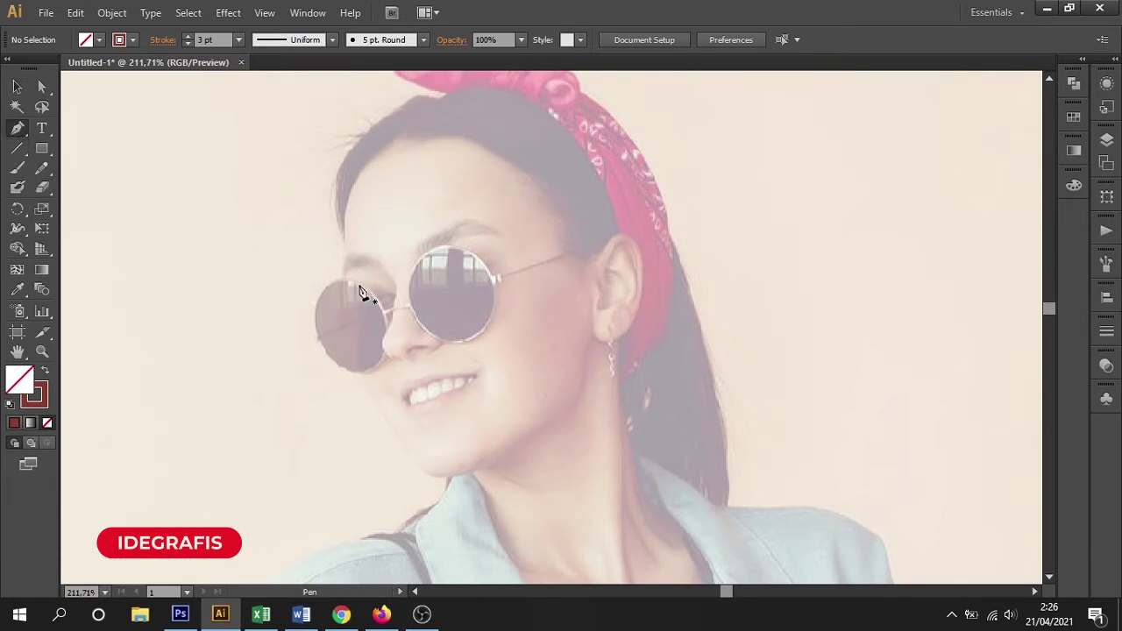
{"action": "left_click", "coordinate": [345, 265]}
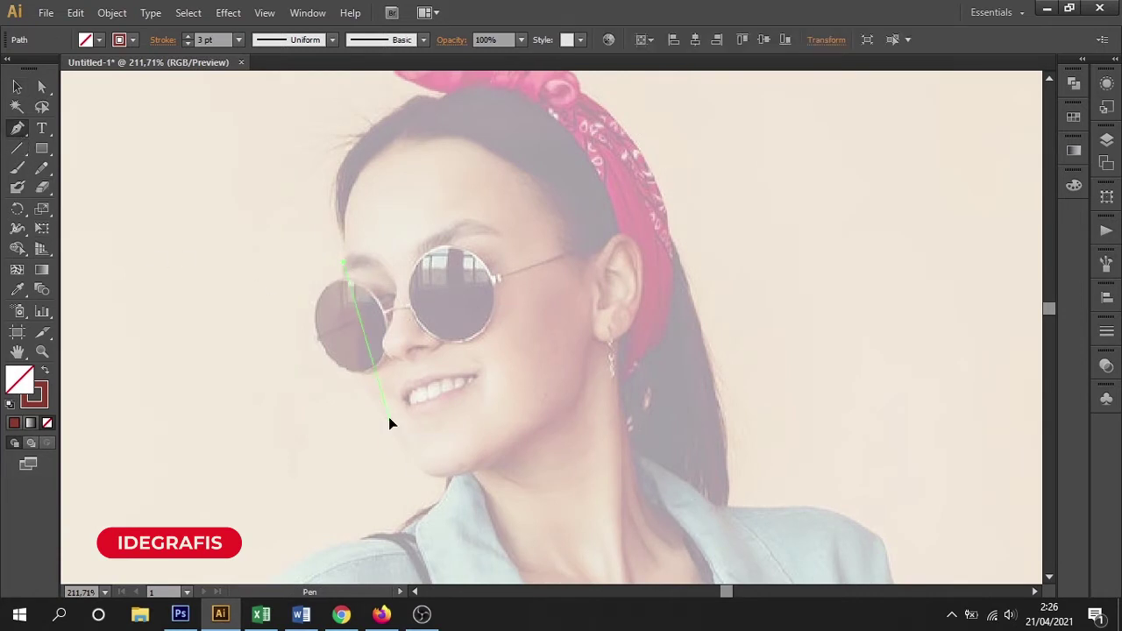
{"action": "left_click_drag", "start_coordinate": [433, 476], "coordinate": [485, 481]}
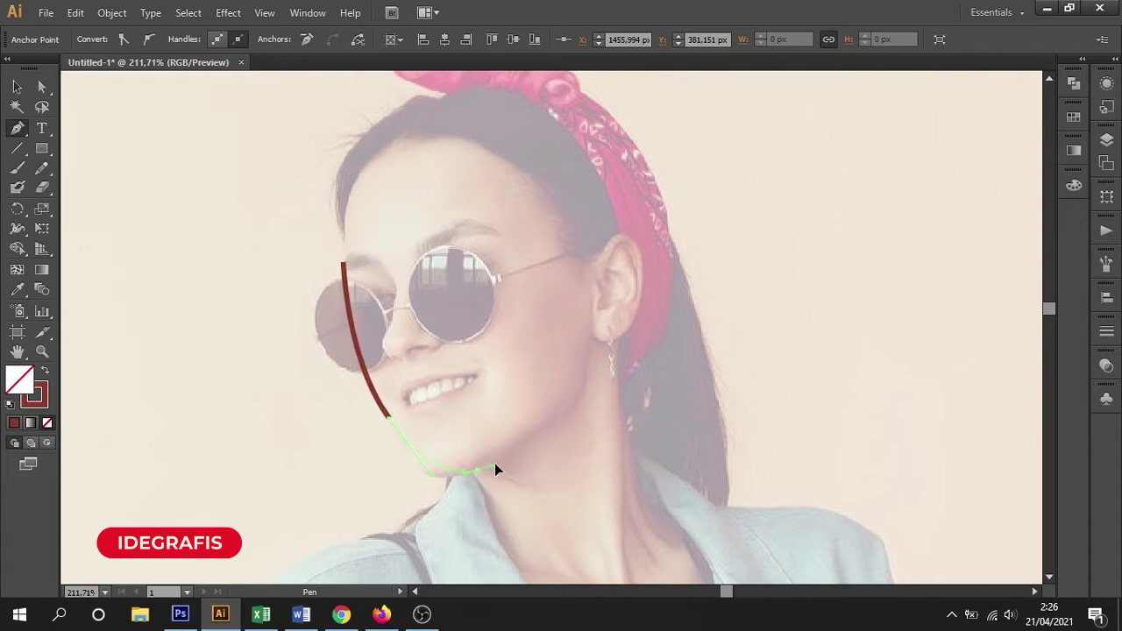
{"action": "left_click_drag", "start_coordinate": [522, 455], "coordinate": [527, 453]}
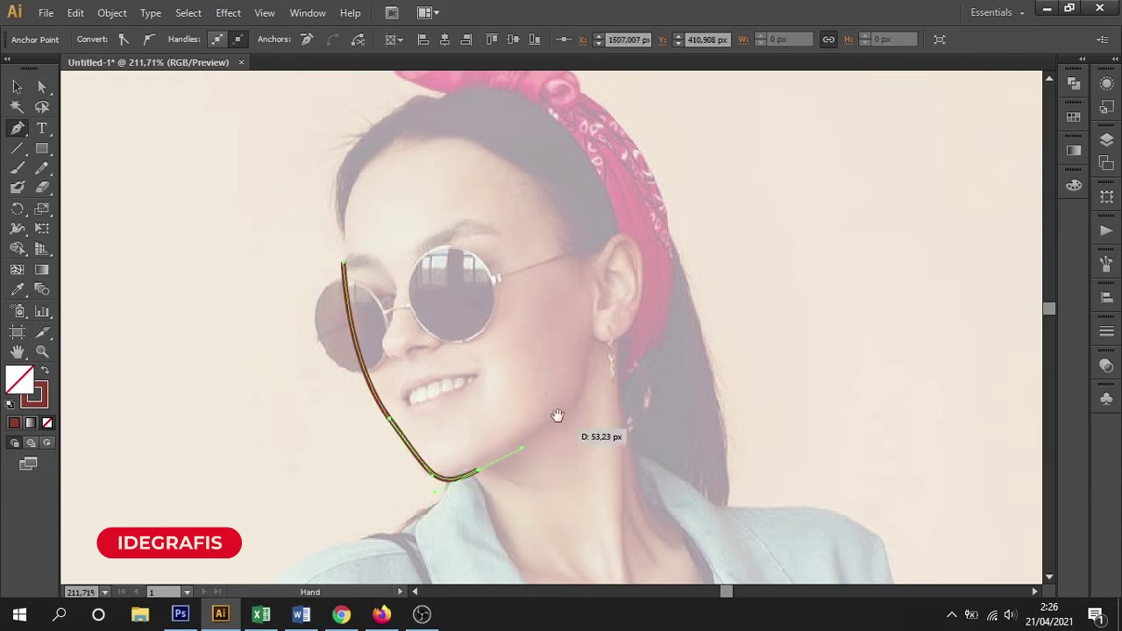
{"action": "scroll", "coordinate": [561, 429], "scroll_direction": "up", "scroll_amount": 2}
{"action": "mouse_move", "coordinate": [571, 416]}
{"action": "left_mouse_down"}
{"action": "mouse_move", "coordinate": [583, 374]}
{"action": "mouse_move", "coordinate": [587, 399]}
{"action": "left_mouse_up"}
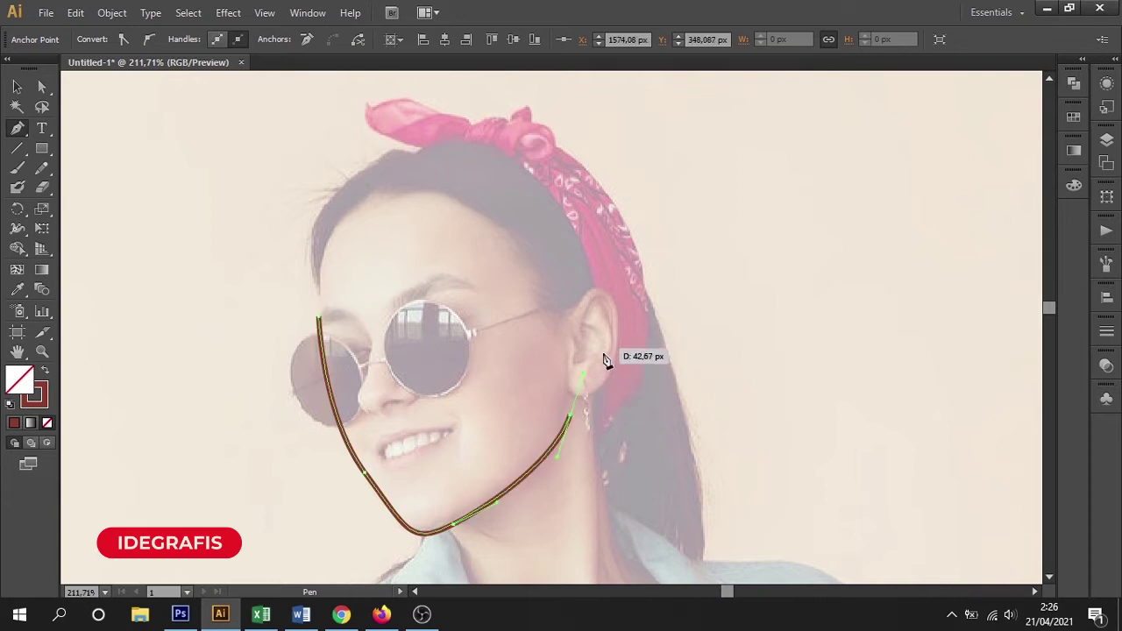
{"action": "mouse_move", "coordinate": [588, 399]}
{"action": "left_mouse_down"}
{"action": "mouse_move", "coordinate": [600, 388]}
{"action": "mouse_move", "coordinate": [609, 307]}
{"action": "mouse_move", "coordinate": [570, 292]}
{"action": "mouse_move", "coordinate": [565, 321]}
{"action": "left_mouse_up"}
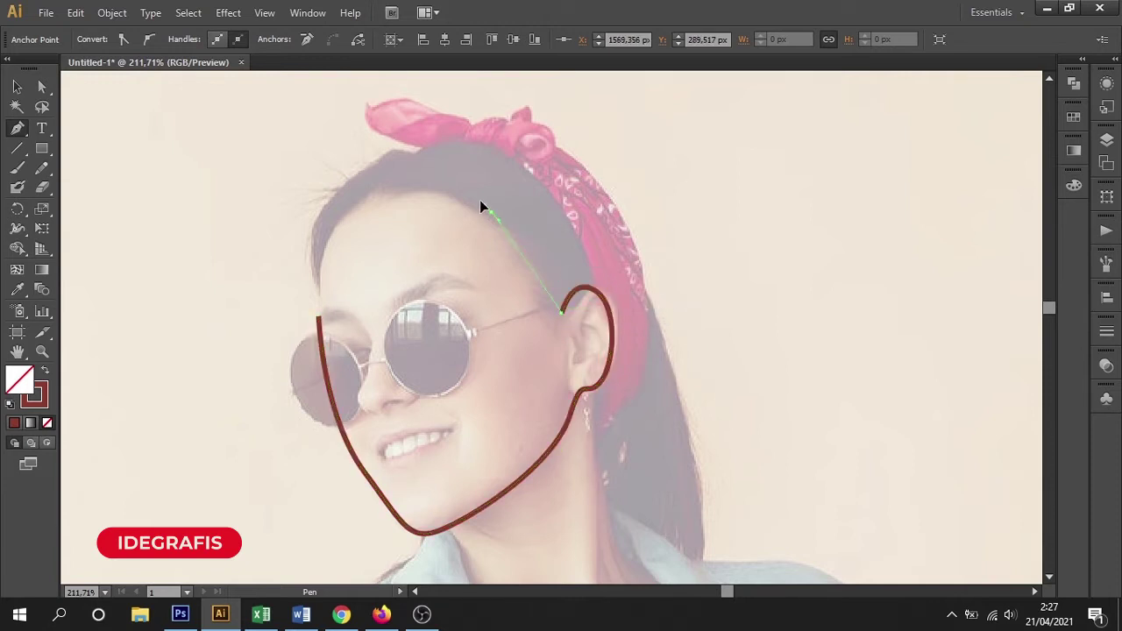
Step: Continue around the ear and over the head, closing the face outline at the starting point
{"action": "left_click_drag", "start_coordinate": [490, 212], "coordinate": [445, 185]}
{"action": "left_click_drag", "start_coordinate": [359, 203], "coordinate": [325, 268]}
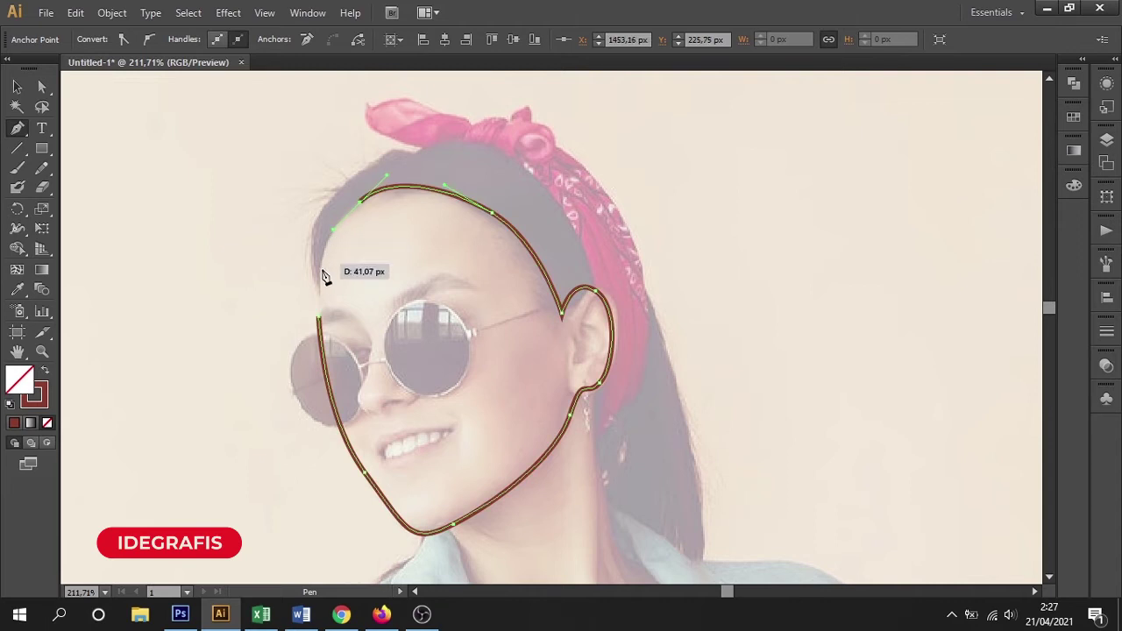
{"action": "left_click", "coordinate": [319, 321]}
{"action": "left_click_drag", "start_coordinate": [320, 323], "coordinate": [321, 325]}
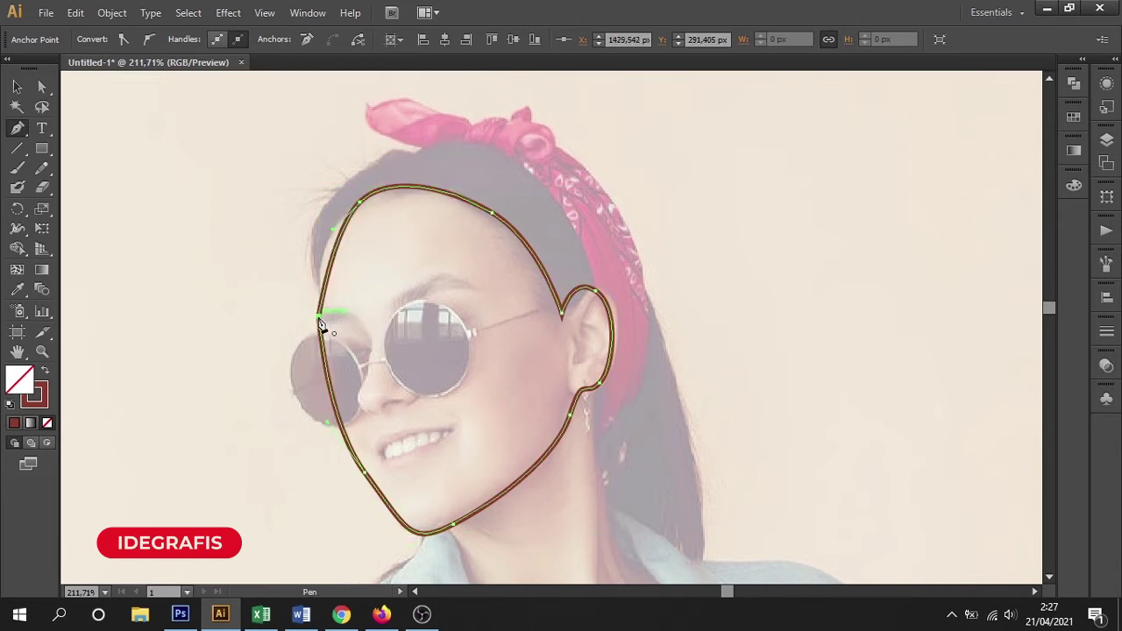
{"action": "left_click_drag", "start_coordinate": [321, 324], "coordinate": [322, 326]}
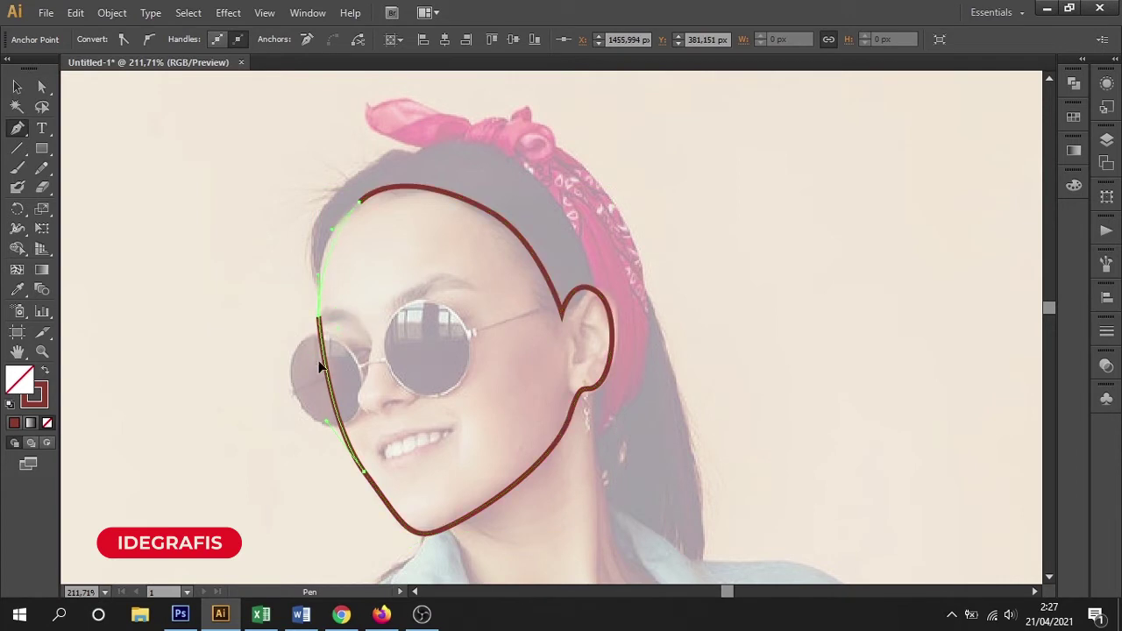
{"action": "left_click_drag", "start_coordinate": [484, 456], "coordinate": [481, 240]}
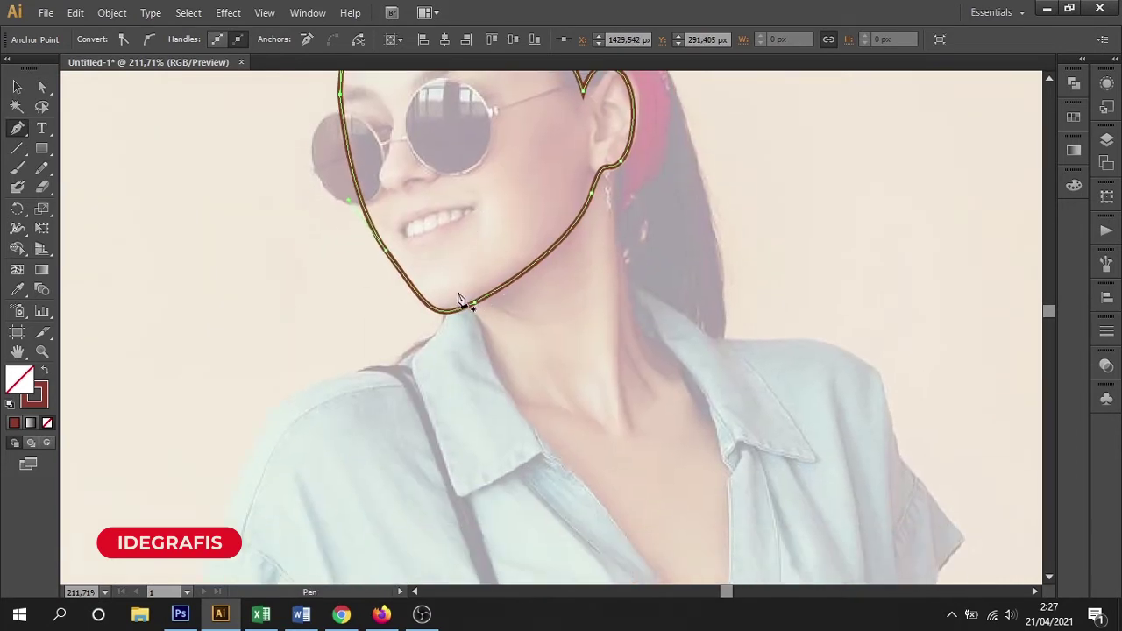
{"action": "left_click", "coordinate": [447, 303]}
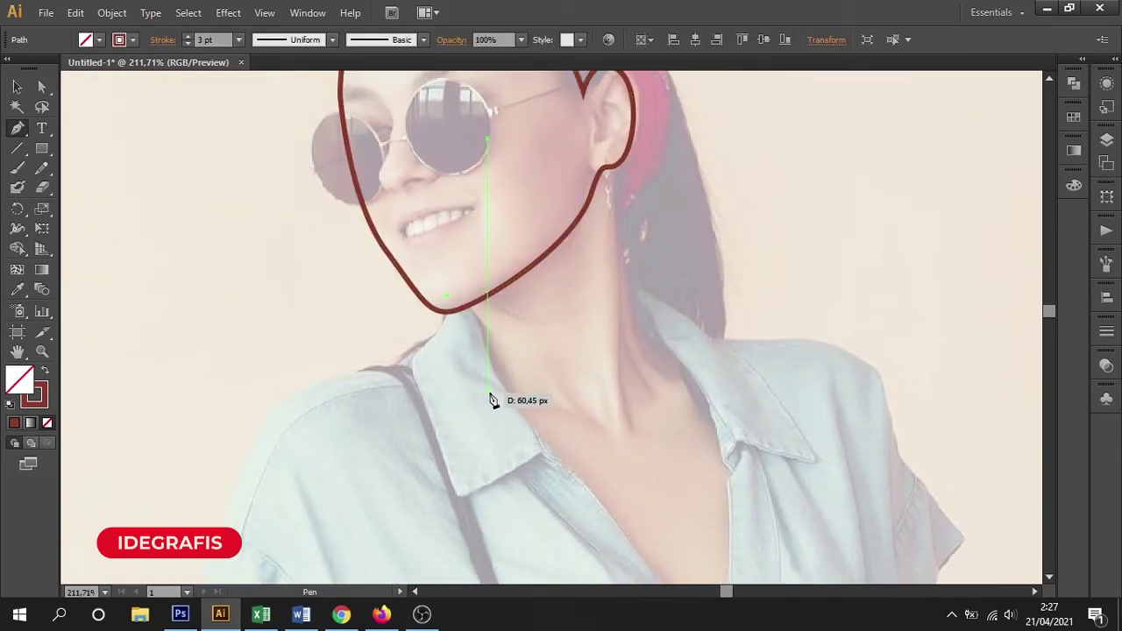
Step: Outline the neck down one side, up below the ear, and back to the chin
{"action": "left_click", "coordinate": [518, 445]}
{"action": "scroll", "coordinate": [526, 356], "scroll_direction": "down", "scroll_amount": 5}
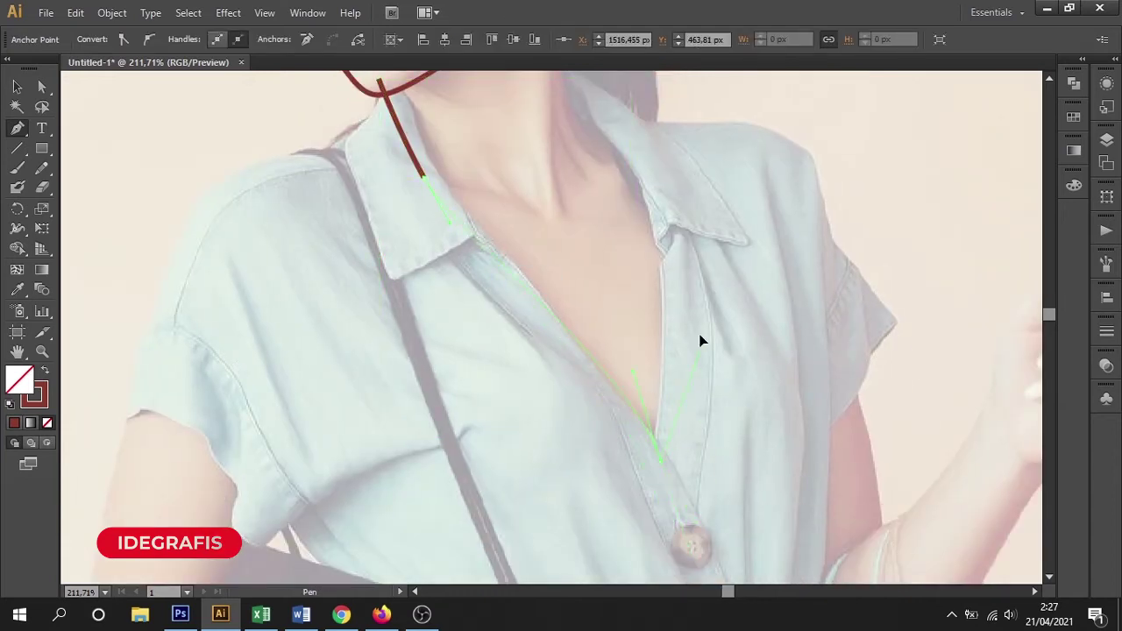
{"action": "scroll", "coordinate": [680, 304], "scroll_direction": "up", "scroll_amount": 5}
{"action": "left_click", "coordinate": [633, 367]}
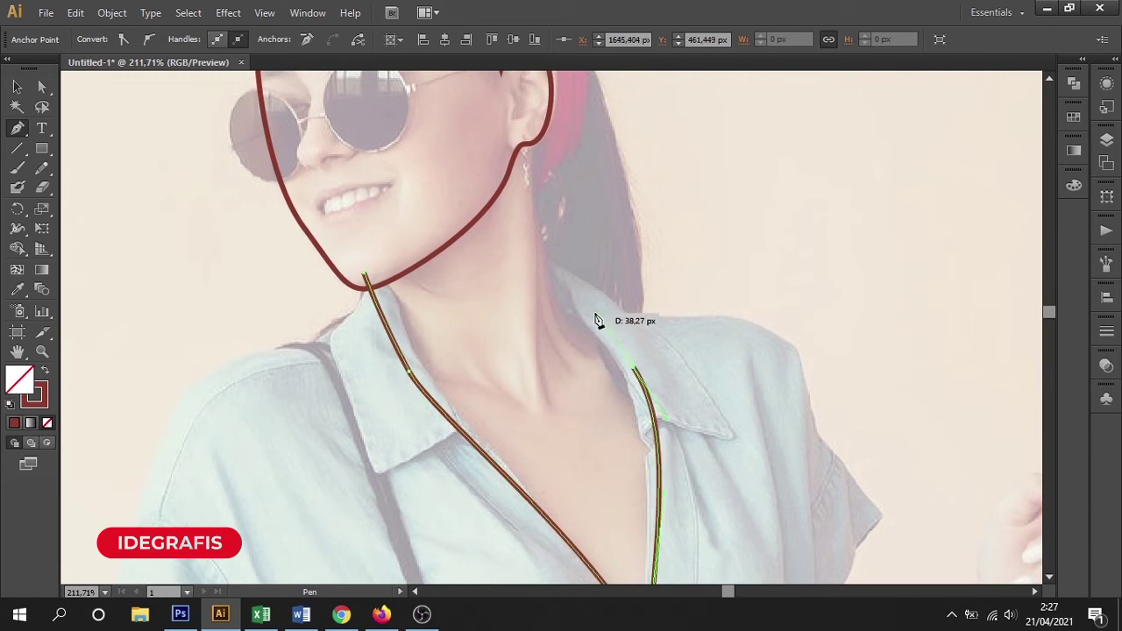
{"action": "left_click_drag", "start_coordinate": [550, 272], "coordinate": [527, 212]}
{"action": "scroll", "coordinate": [561, 263], "scroll_direction": "up", "scroll_amount": 5}
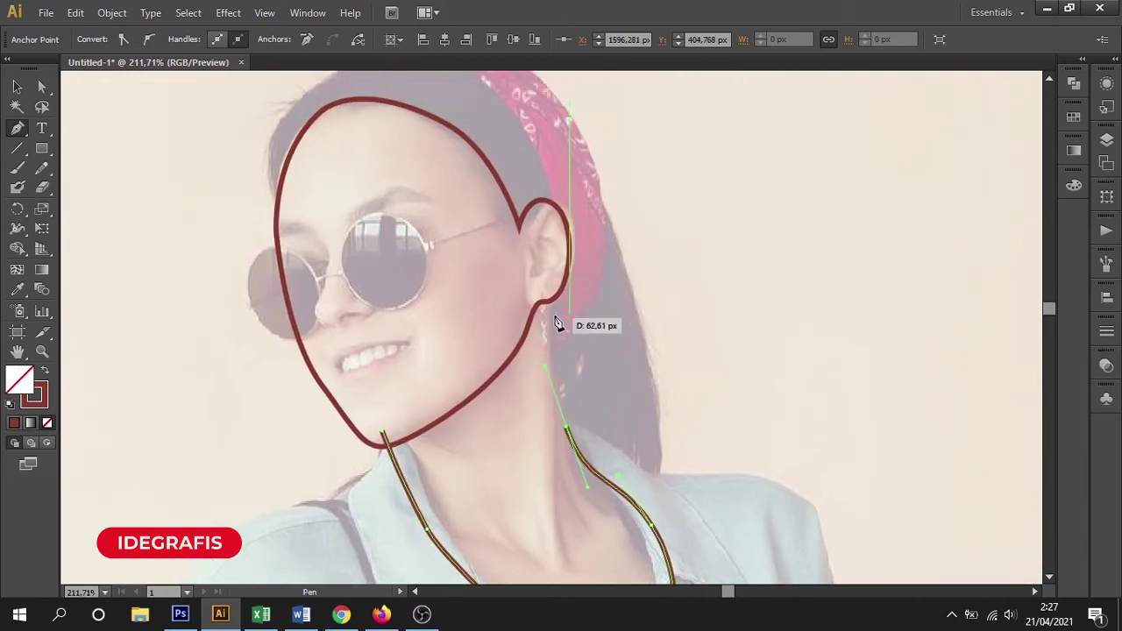
{"action": "left_click_drag", "start_coordinate": [550, 294], "coordinate": [526, 297]}
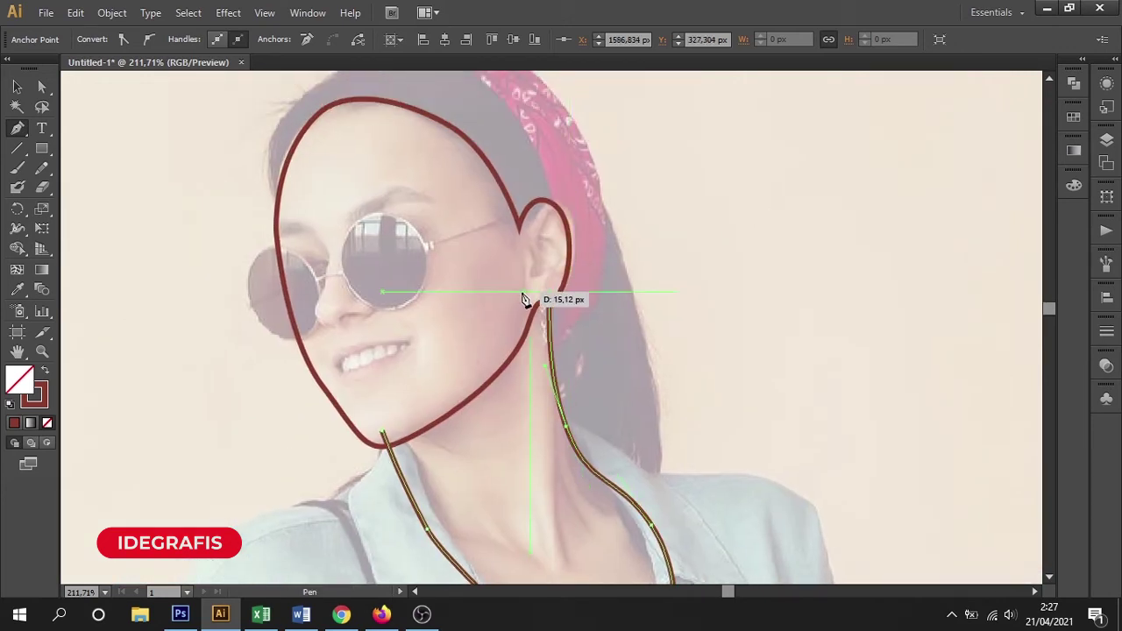
{"action": "left_click", "coordinate": [384, 434]}
Step: Start the hair outline at the temple, curving over the headscarf and down the back
{"action": "left_click_drag", "start_coordinate": [496, 296], "coordinate": [503, 462]}
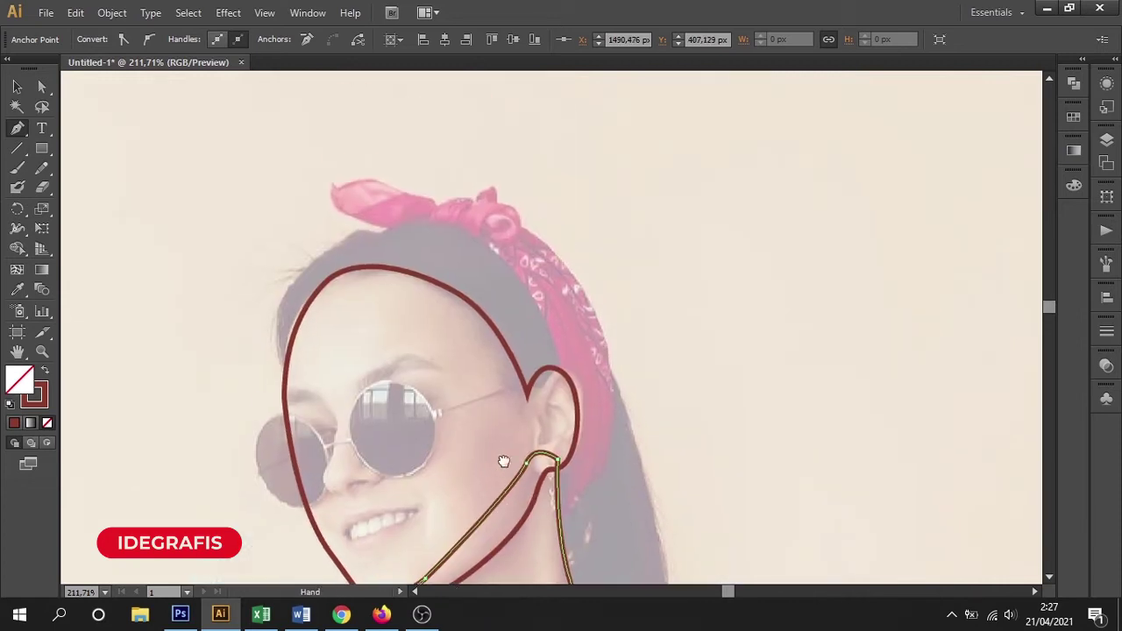
{"action": "left_click_drag", "start_coordinate": [299, 394], "coordinate": [299, 256]}
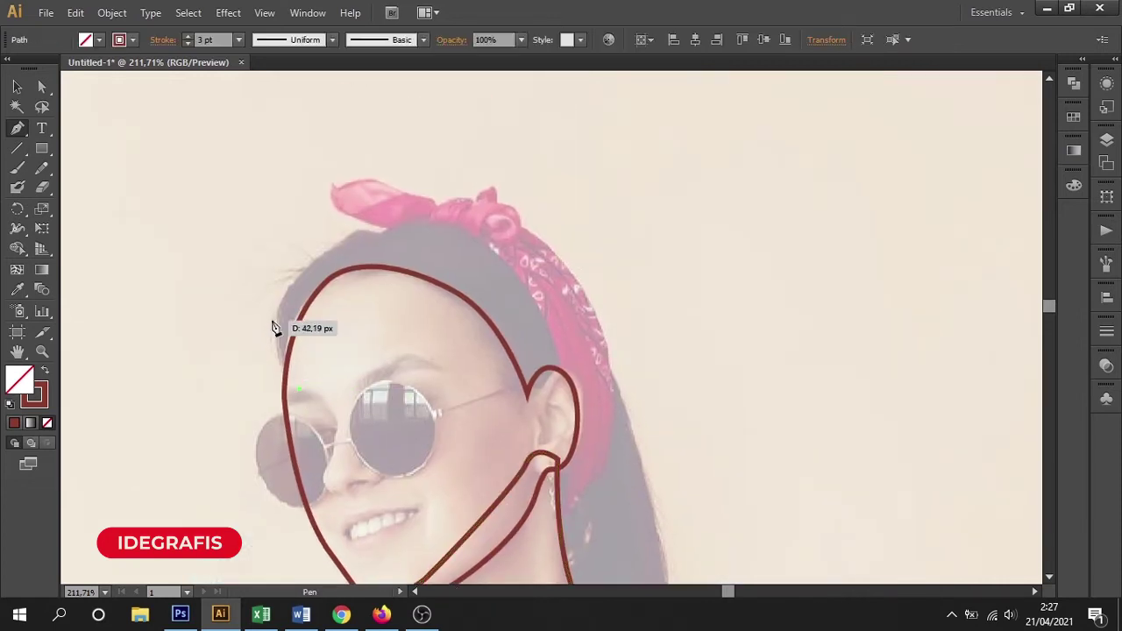
{"action": "mouse_move", "coordinate": [284, 276]}
{"action": "left_mouse_down"}
{"action": "mouse_move", "coordinate": [571, 285]}
{"action": "mouse_move", "coordinate": [608, 400]}
{"action": "left_mouse_up"}
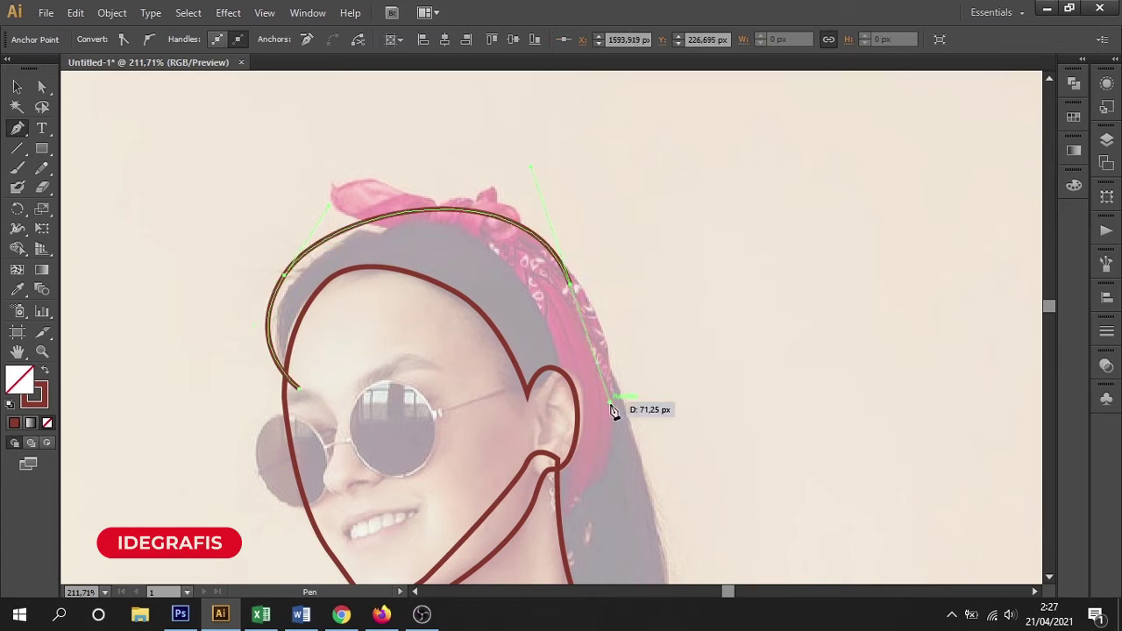
{"action": "scroll", "coordinate": [639, 358], "scroll_direction": "down", "scroll_amount": 4}
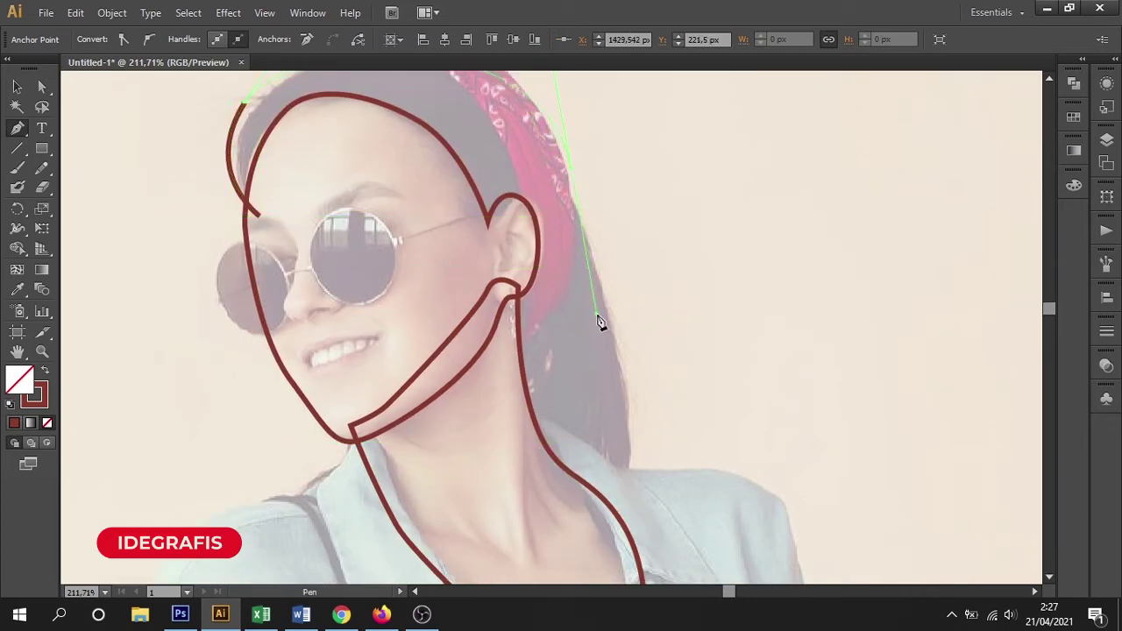
{"action": "scroll", "coordinate": [599, 321], "scroll_direction": "up", "scroll_amount": 2}
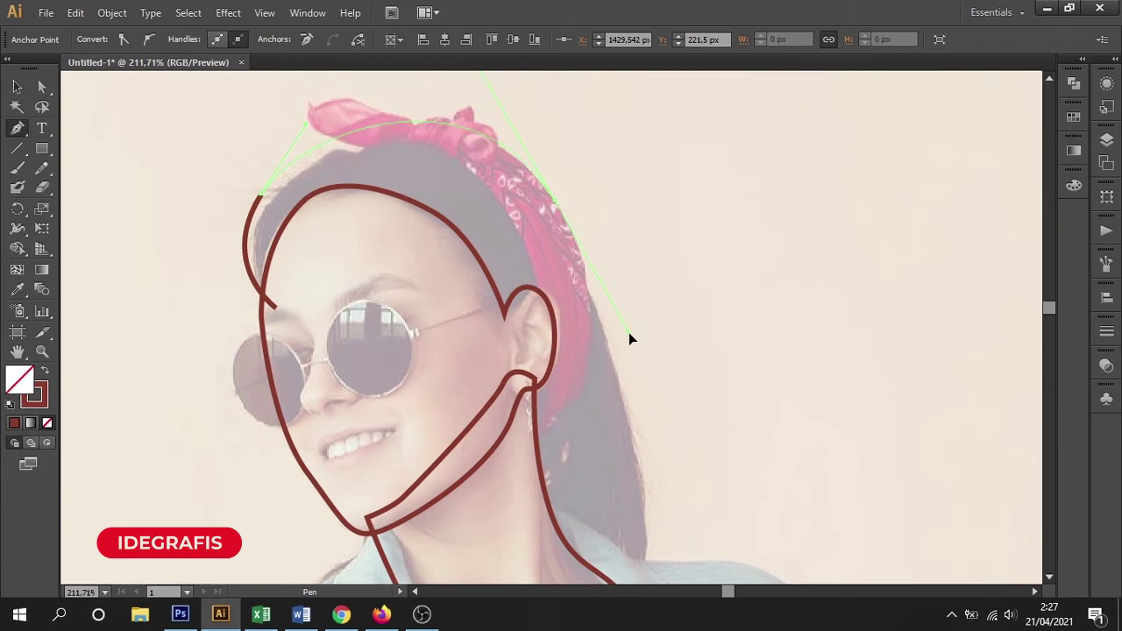
{"action": "left_click_drag", "start_coordinate": [629, 332], "coordinate": [629, 333]}
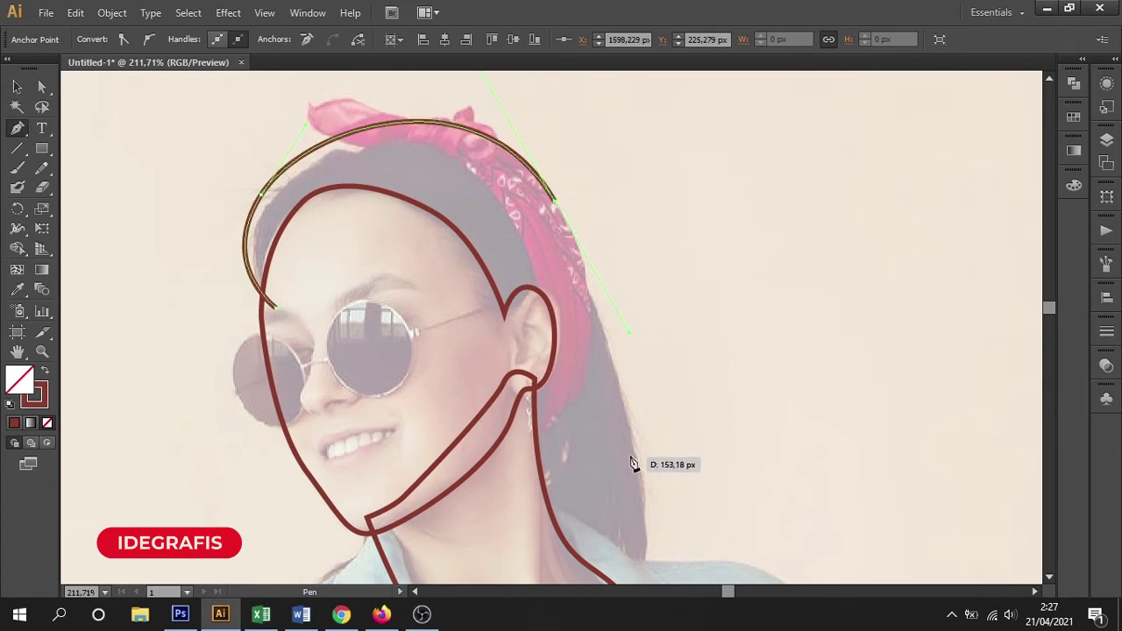
{"action": "mouse_move", "coordinate": [633, 465]}
{"action": "left_mouse_down"}
{"action": "mouse_move", "coordinate": [623, 544]}
{"action": "mouse_move", "coordinate": [697, 364]}
{"action": "left_mouse_up"}
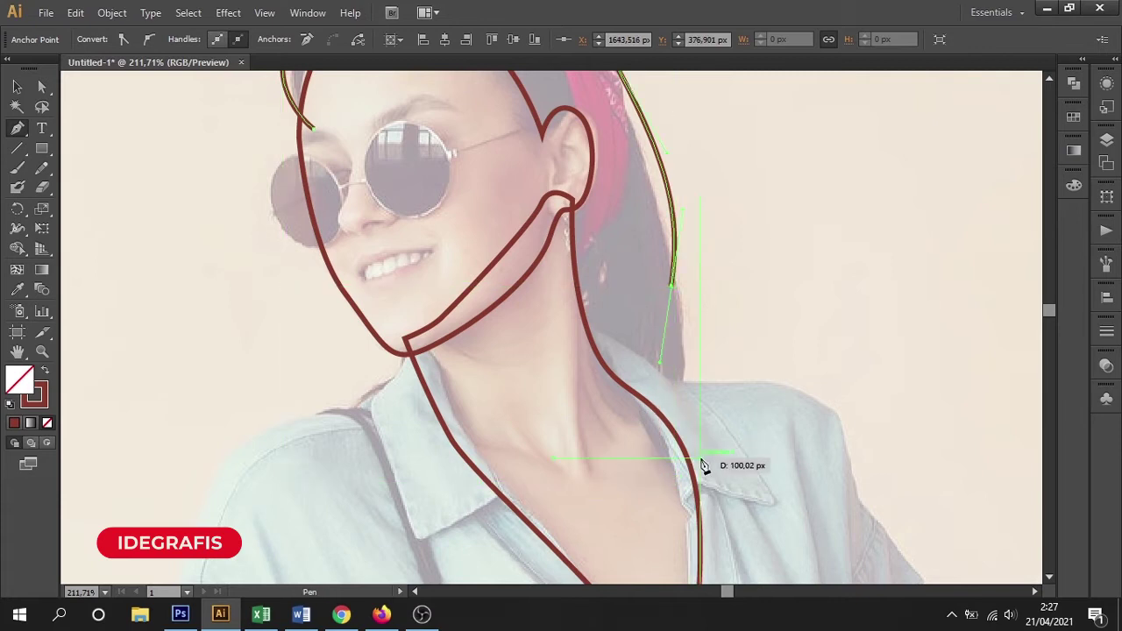
Step: Undo a misplaced hair point and finish the hair outline past the ear to the neck
{"action": "key", "text": "ctrl+z"}
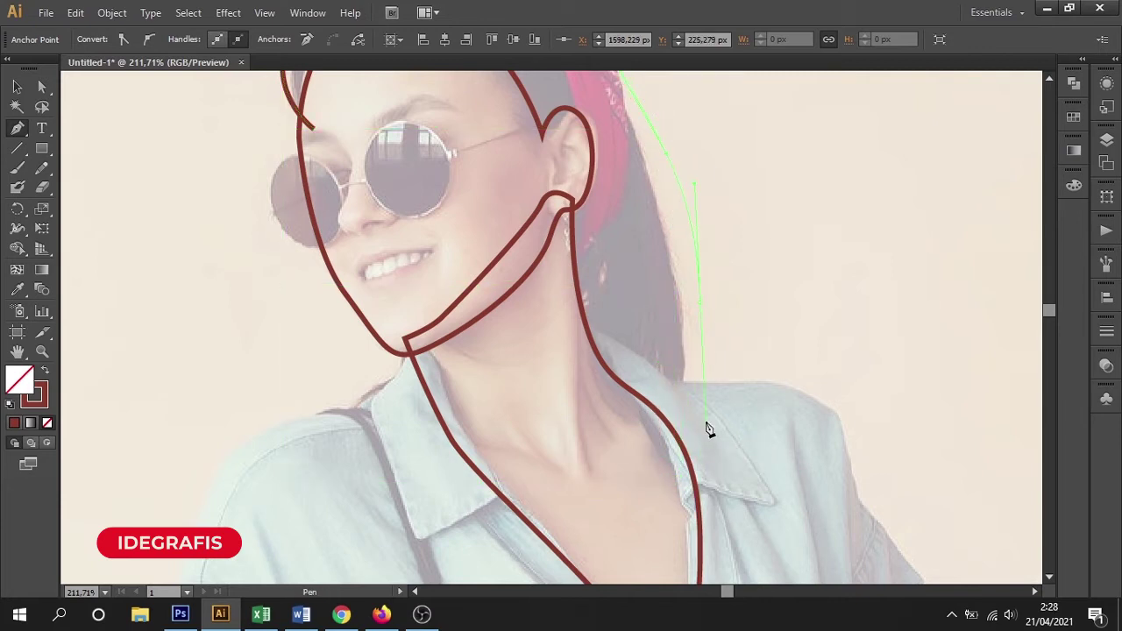
{"action": "left_click_drag", "start_coordinate": [675, 496], "coordinate": [653, 501]}
{"action": "left_click_drag", "start_coordinate": [618, 467], "coordinate": [633, 547]}
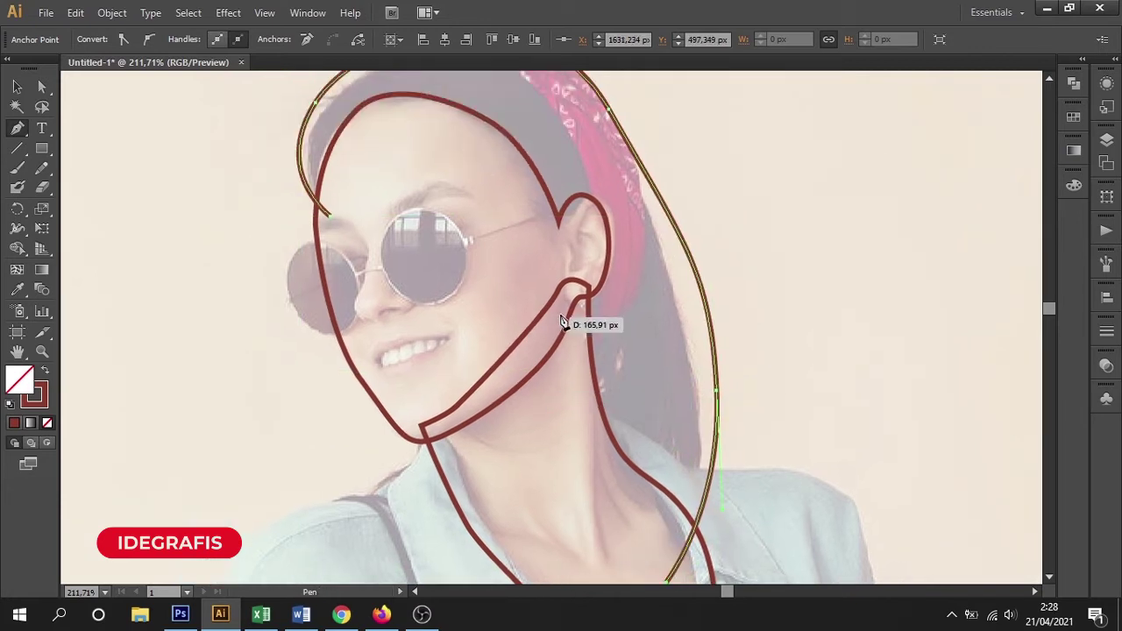
{"action": "left_click_drag", "start_coordinate": [580, 411], "coordinate": [574, 337]}
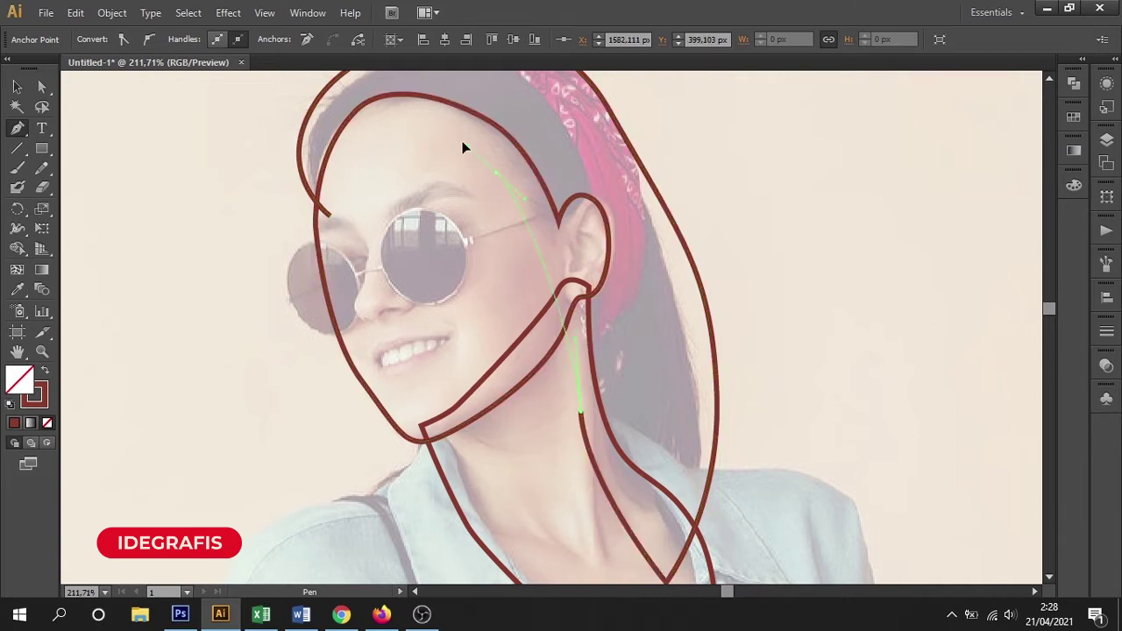
{"action": "left_click_drag", "start_coordinate": [497, 173], "coordinate": [447, 129]}
{"action": "left_click_drag", "start_coordinate": [334, 223], "coordinate": [315, 217]}
{"action": "scroll", "coordinate": [541, 263], "scroll_direction": "down", "scroll_amount": 5}
{"action": "scroll", "coordinate": [619, 327], "scroll_direction": "right", "scroll_amount": 3}
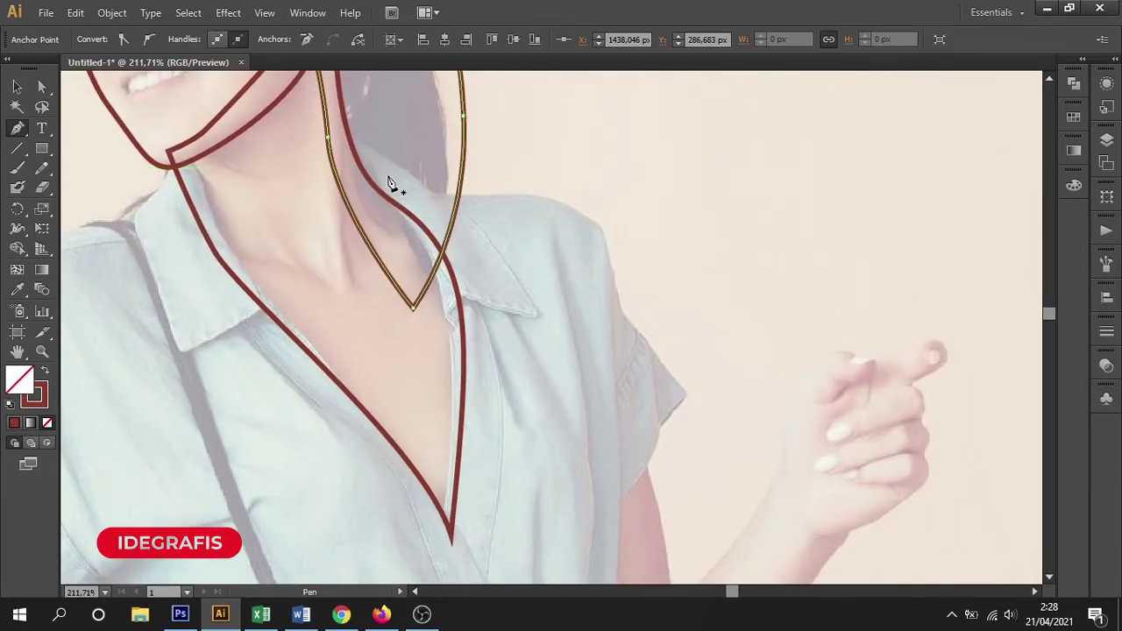
Step: Trace the dress's right shoulder, down the sleeve edge, and along the dress side
{"action": "left_click", "coordinate": [336, 137]}
{"action": "left_click_drag", "start_coordinate": [449, 195], "coordinate": [577, 194]}
{"action": "left_click_drag", "start_coordinate": [596, 230], "coordinate": [611, 278]}
{"action": "left_click_drag", "start_coordinate": [617, 337], "coordinate": [583, 223]}
{"action": "left_click_drag", "start_coordinate": [625, 254], "coordinate": [652, 283]}
{"action": "left_click", "coordinate": [632, 311]}
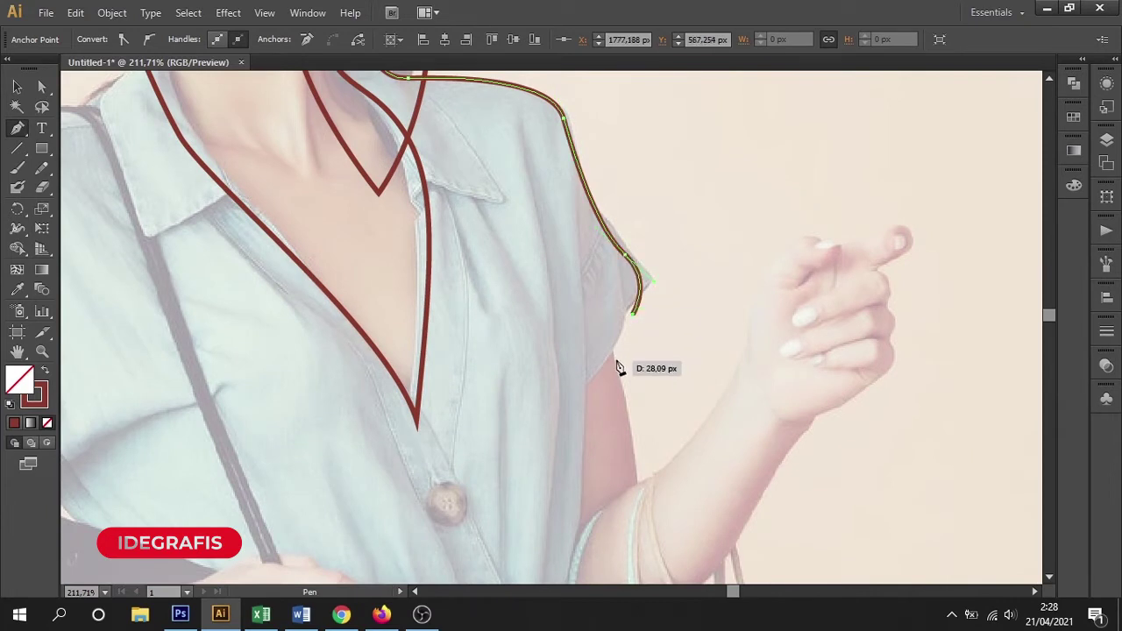
{"action": "left_click", "coordinate": [584, 380]}
{"action": "left_click_drag", "start_coordinate": [546, 420], "coordinate": [630, 228]}
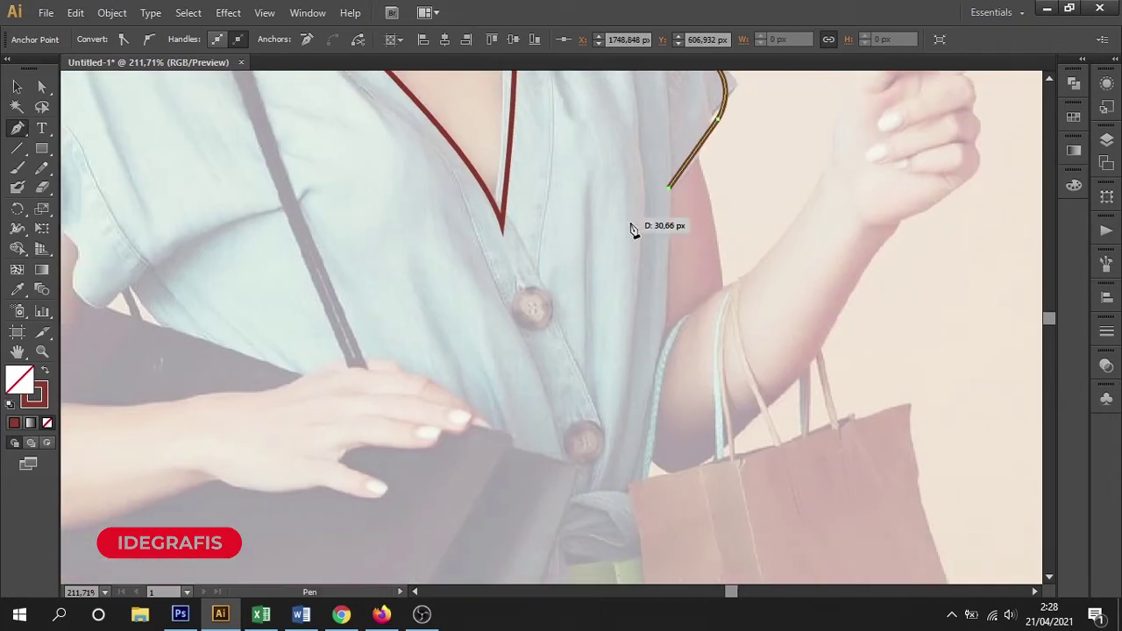
{"action": "left_click", "coordinate": [635, 476]}
{"action": "mouse_move", "coordinate": [634, 476]}
{"action": "left_mouse_down"}
{"action": "mouse_move", "coordinate": [639, 371]}
{"action": "mouse_move", "coordinate": [574, 244]}
{"action": "left_mouse_up"}
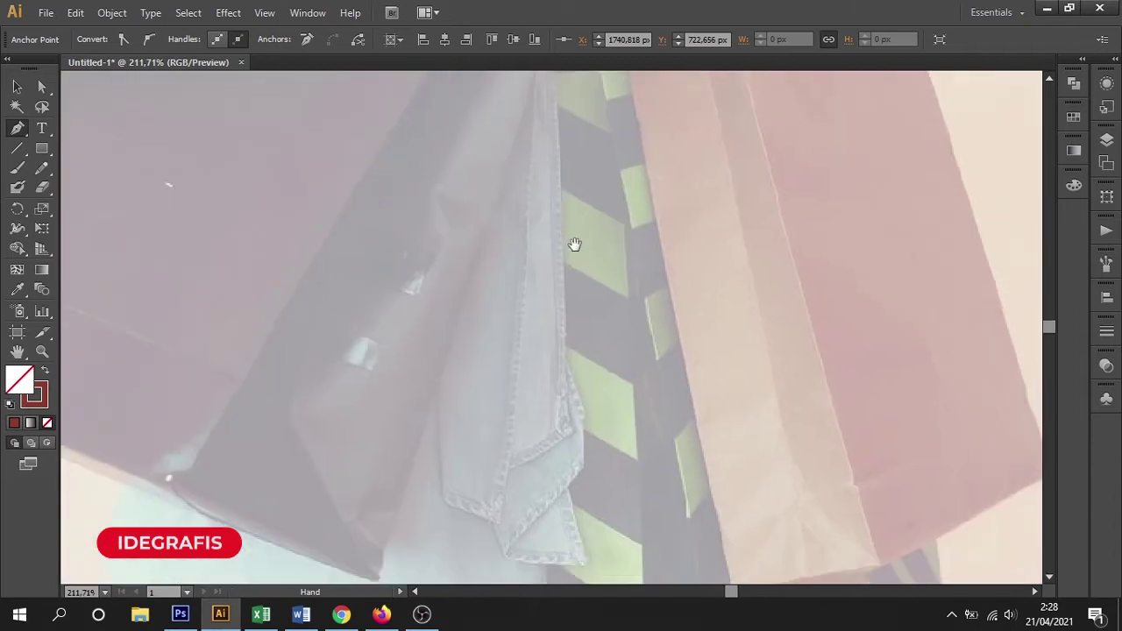
{"action": "key", "text": "ctrl+1"}
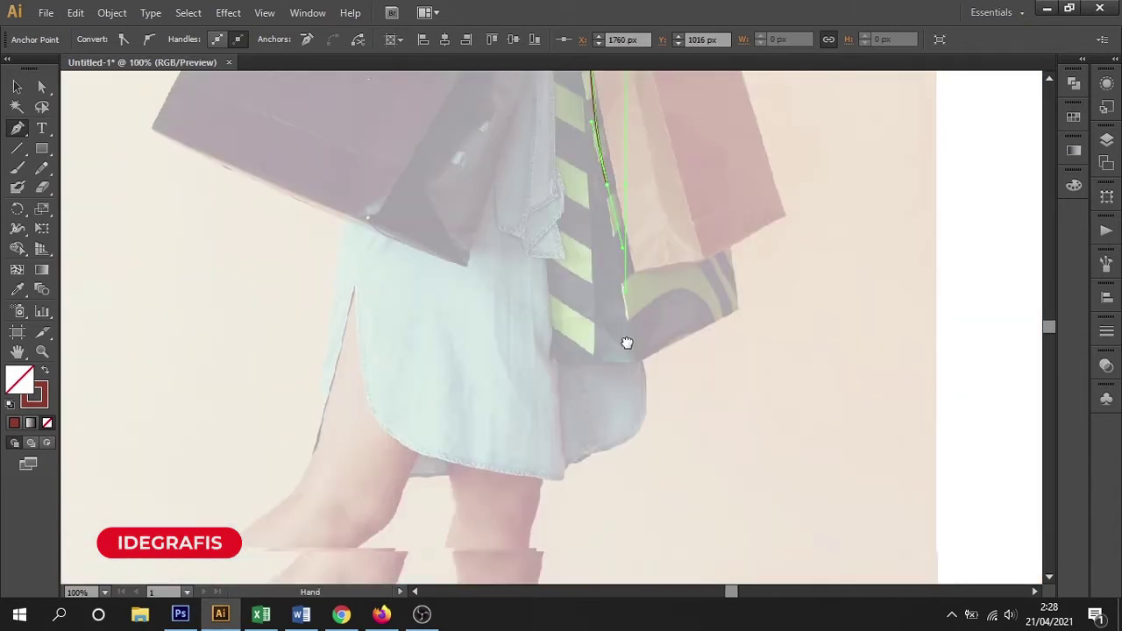
Step: Continue the dress outline past the shopping bags, around the hem, and up the left slit and side
{"action": "left_click_drag", "start_coordinate": [624, 430], "coordinate": [612, 237]}
{"action": "left_click_drag", "start_coordinate": [627, 386], "coordinate": [586, 425]}
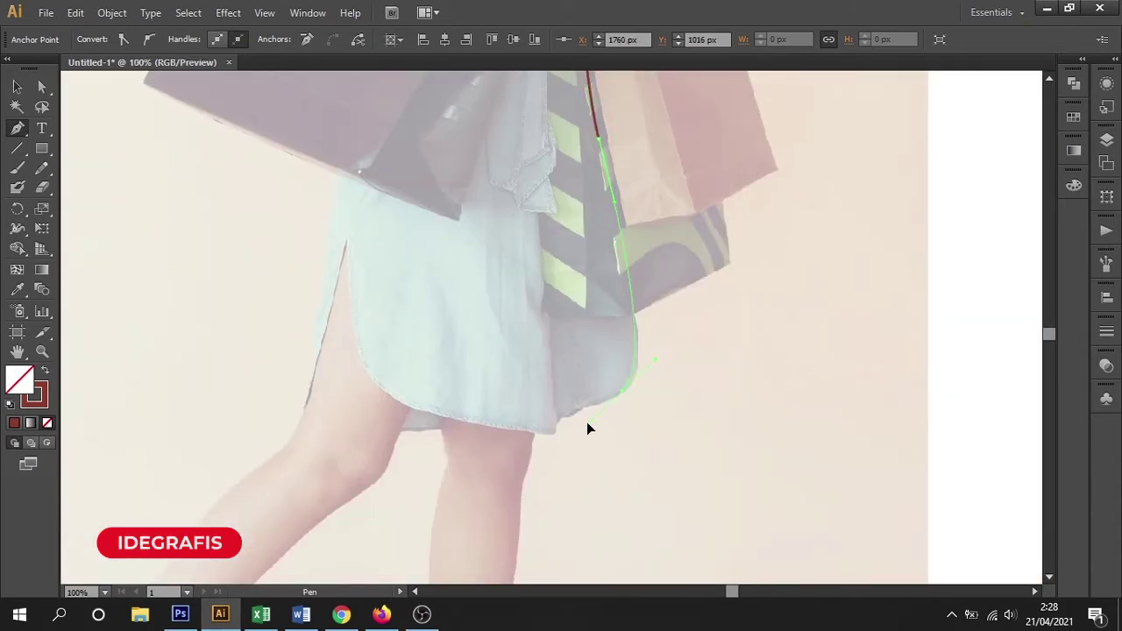
{"action": "left_click", "coordinate": [552, 437]}
{"action": "left_click_drag", "start_coordinate": [455, 419], "coordinate": [423, 399]}
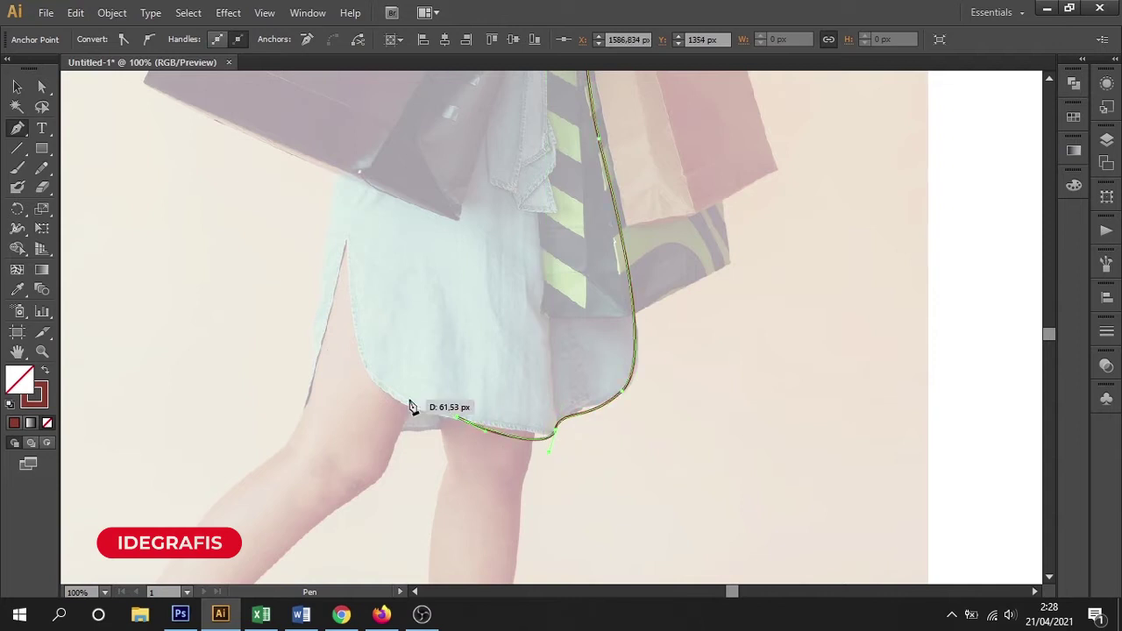
{"action": "left_click_drag", "start_coordinate": [318, 348], "coordinate": [309, 405]}
{"action": "scroll", "coordinate": [313, 426], "scroll_direction": "up", "scroll_amount": 3}
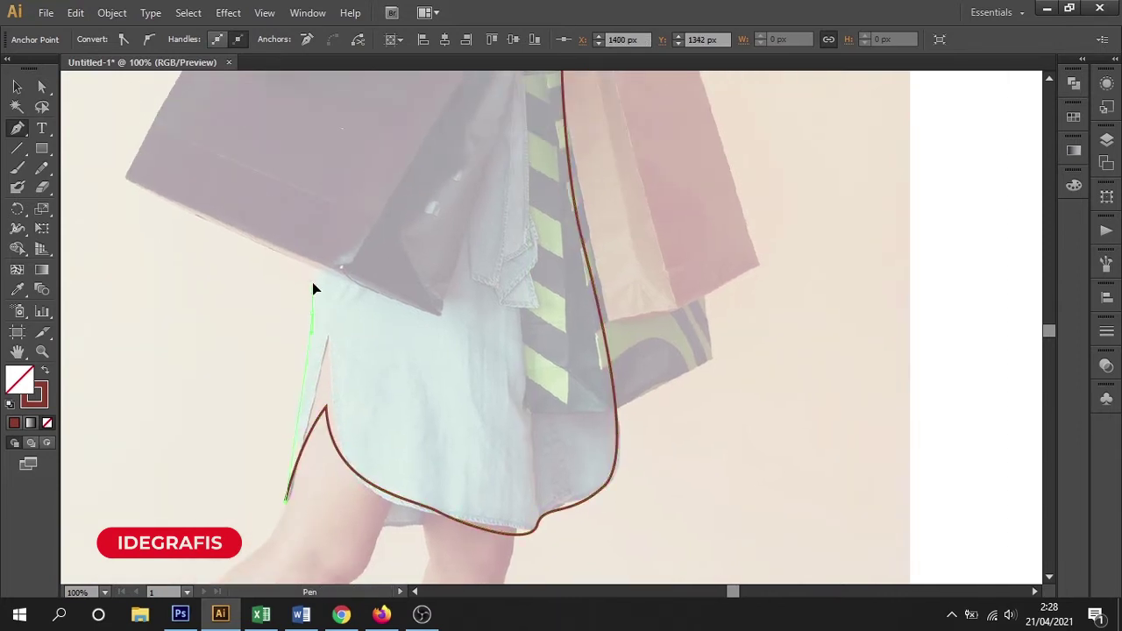
{"action": "left_click_drag", "start_coordinate": [341, 205], "coordinate": [416, 439]}
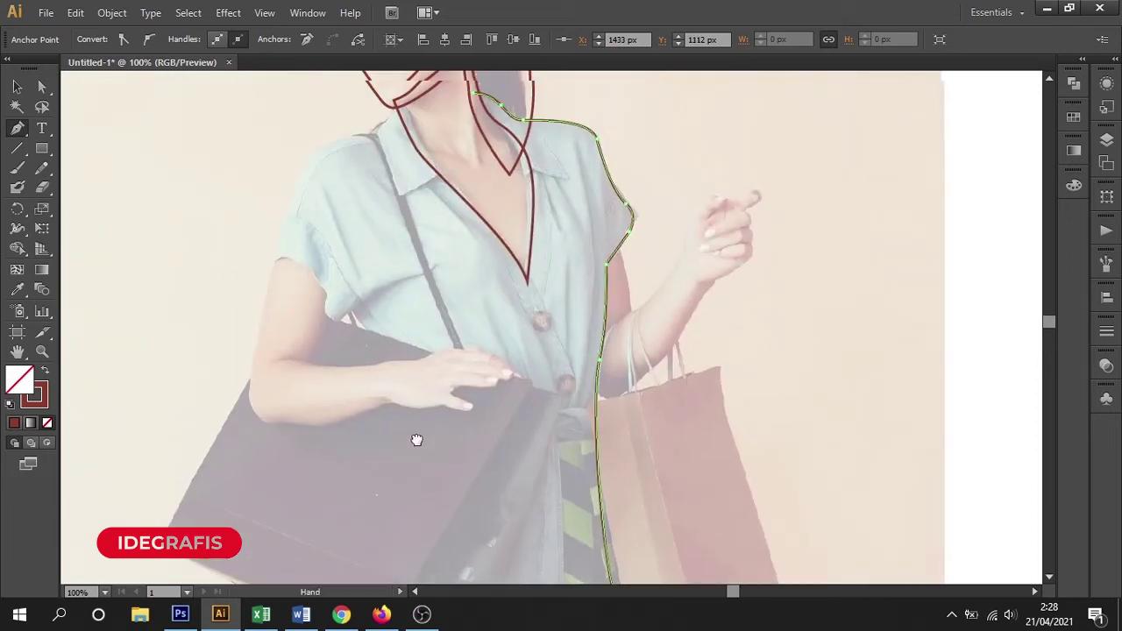
{"action": "left_click", "coordinate": [351, 313]}
{"action": "scroll", "coordinate": [388, 365], "scroll_direction": "up", "scroll_amount": 1}
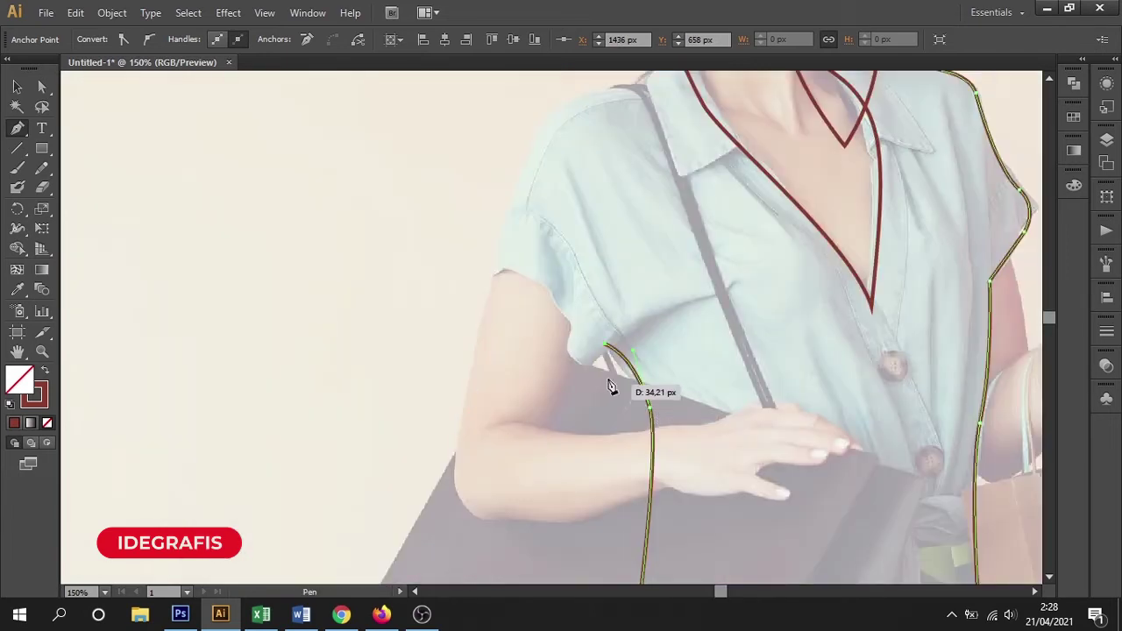
Step: Carry the dress outline over the left sleeve and shoulder, closing it at the neck
{"action": "left_click", "coordinate": [585, 365]}
{"action": "left_click_drag", "start_coordinate": [504, 286], "coordinate": [420, 288]}
{"action": "key", "text": "ctrl+z"}
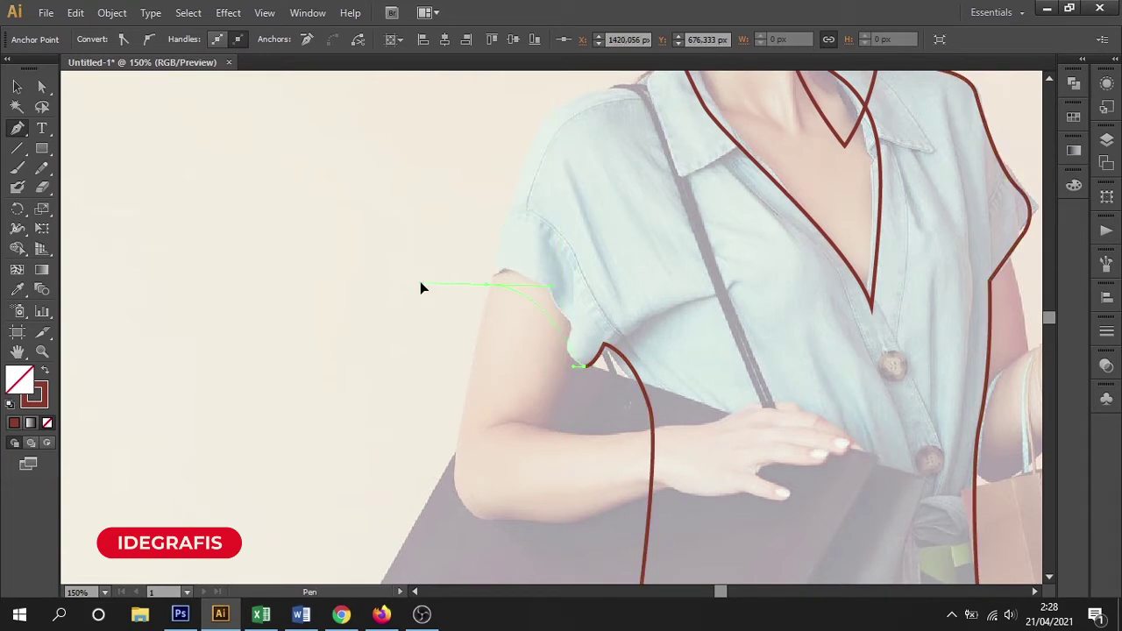
{"action": "left_click", "coordinate": [504, 207]}
{"action": "scroll", "coordinate": [526, 263], "scroll_direction": "up", "scroll_amount": 3}
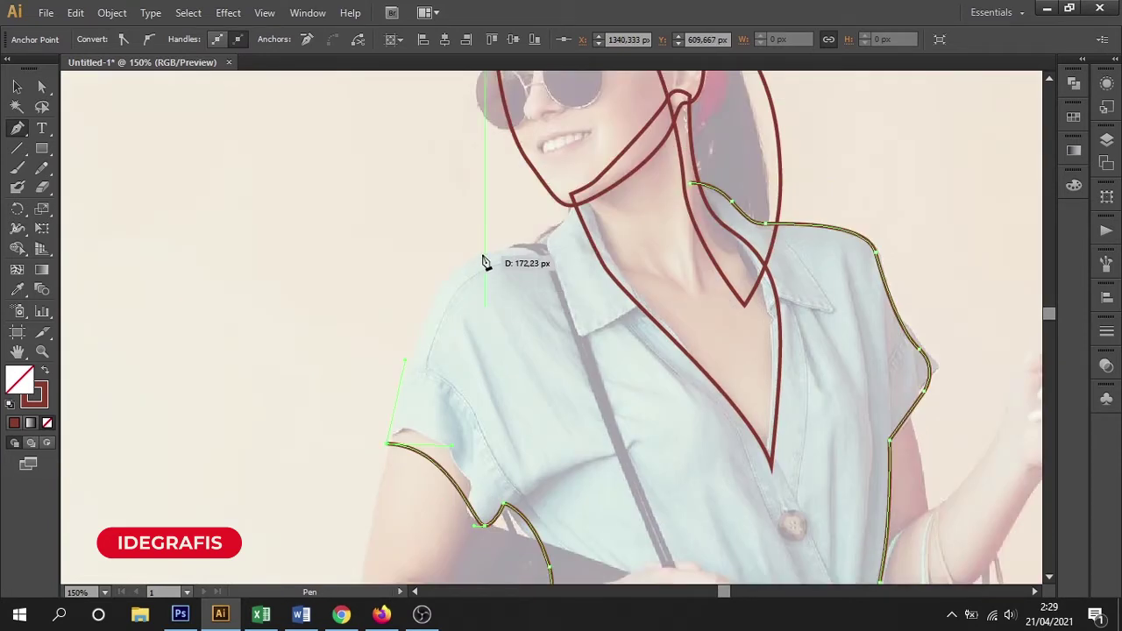
{"action": "left_click_drag", "start_coordinate": [562, 227], "coordinate": [605, 221]}
{"action": "left_click", "coordinate": [600, 232], "text": "ctrl"}
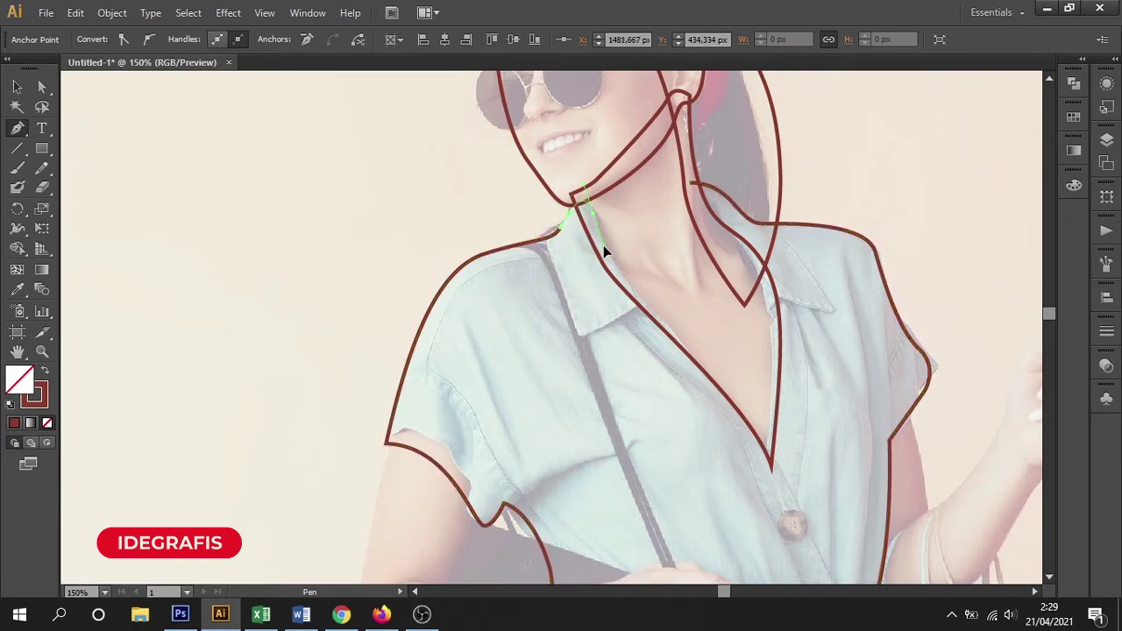
Step: Trace the collar edge down to the V and extend the inner collar line back up
{"action": "mouse_move", "coordinate": [603, 247]}
{"action": "left_mouse_down"}
{"action": "mouse_move", "coordinate": [680, 391]}
{"action": "mouse_move", "coordinate": [745, 401]}
{"action": "left_mouse_up"}
{"action": "left_click", "coordinate": [767, 445], "text": "ctrl"}
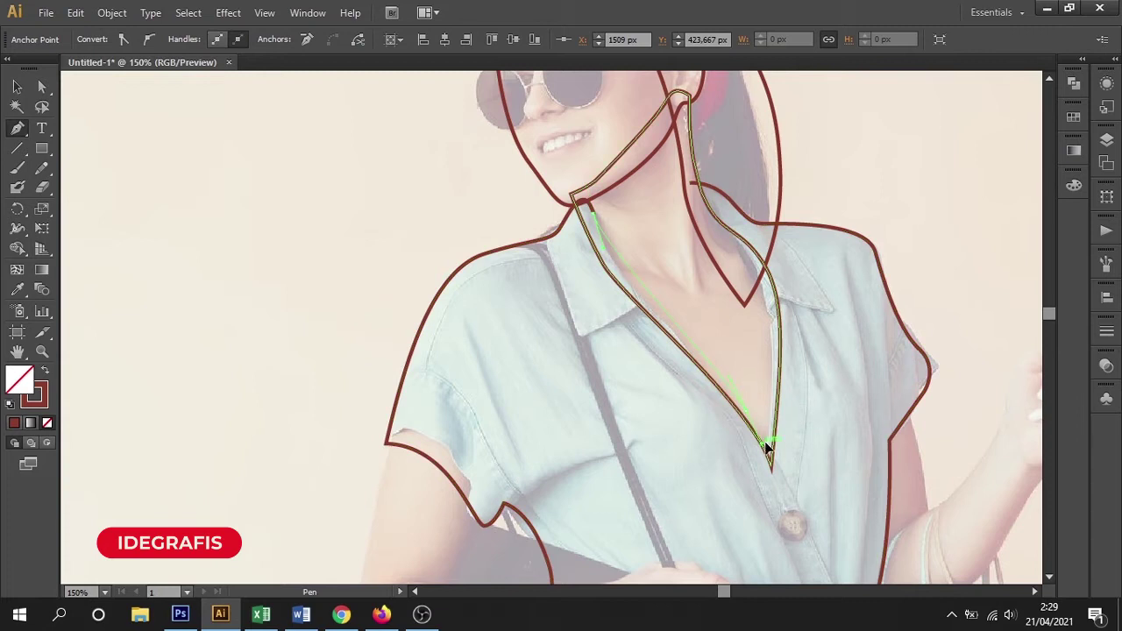
{"action": "left_click", "coordinate": [766, 446], "text": "ctrl"}
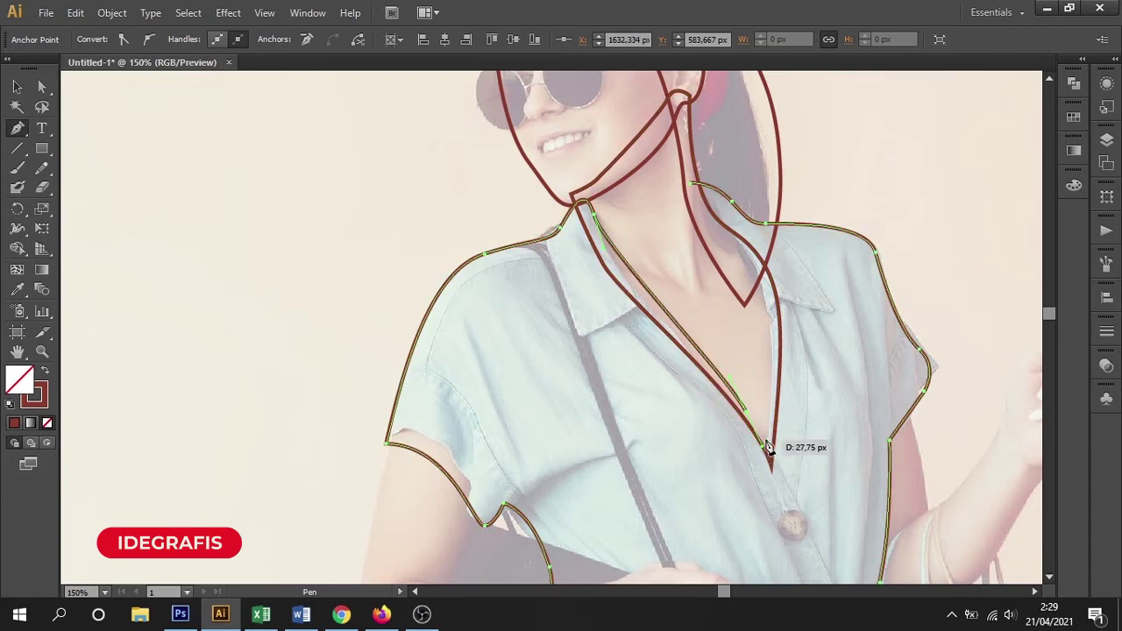
{"action": "mouse_move", "coordinate": [767, 447]}
{"action": "left_mouse_down"}
{"action": "mouse_move", "coordinate": [779, 325]}
{"action": "mouse_move", "coordinate": [696, 181]}
{"action": "left_mouse_up"}
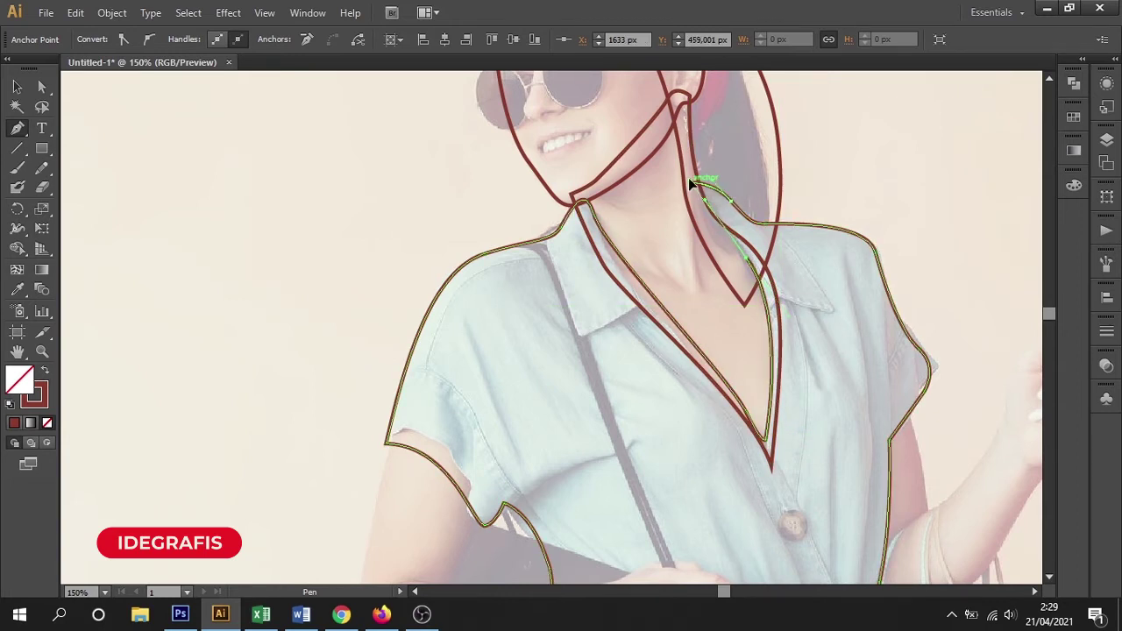
Step: Outline the bent left arm from below the sleeve around the hand, fingertips and elbow, closing at the armpit
{"action": "left_click_drag", "start_coordinate": [570, 481], "coordinate": [625, 258]}
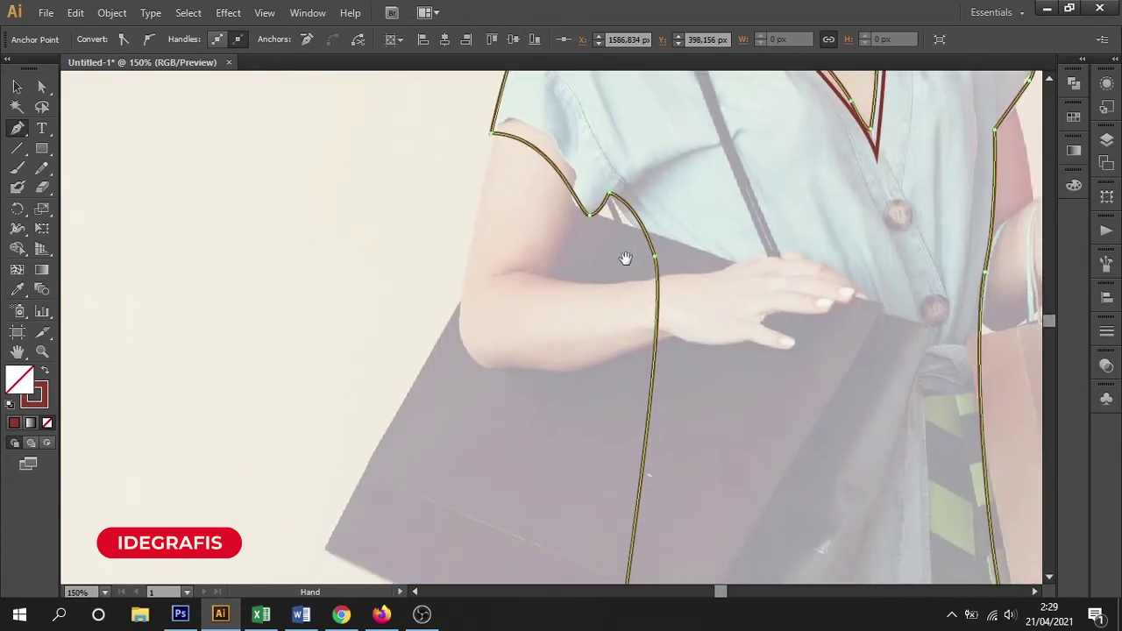
{"action": "mouse_move", "coordinate": [579, 175]}
{"action": "left_mouse_down"}
{"action": "mouse_move", "coordinate": [562, 304]}
{"action": "mouse_move", "coordinate": [551, 303]}
{"action": "left_mouse_up"}
{"action": "mouse_move", "coordinate": [673, 281]}
{"action": "left_mouse_down"}
{"action": "mouse_move", "coordinate": [736, 279]}
{"action": "mouse_move", "coordinate": [869, 304]}
{"action": "mouse_move", "coordinate": [762, 325]}
{"action": "mouse_move", "coordinate": [788, 348]}
{"action": "left_mouse_up"}
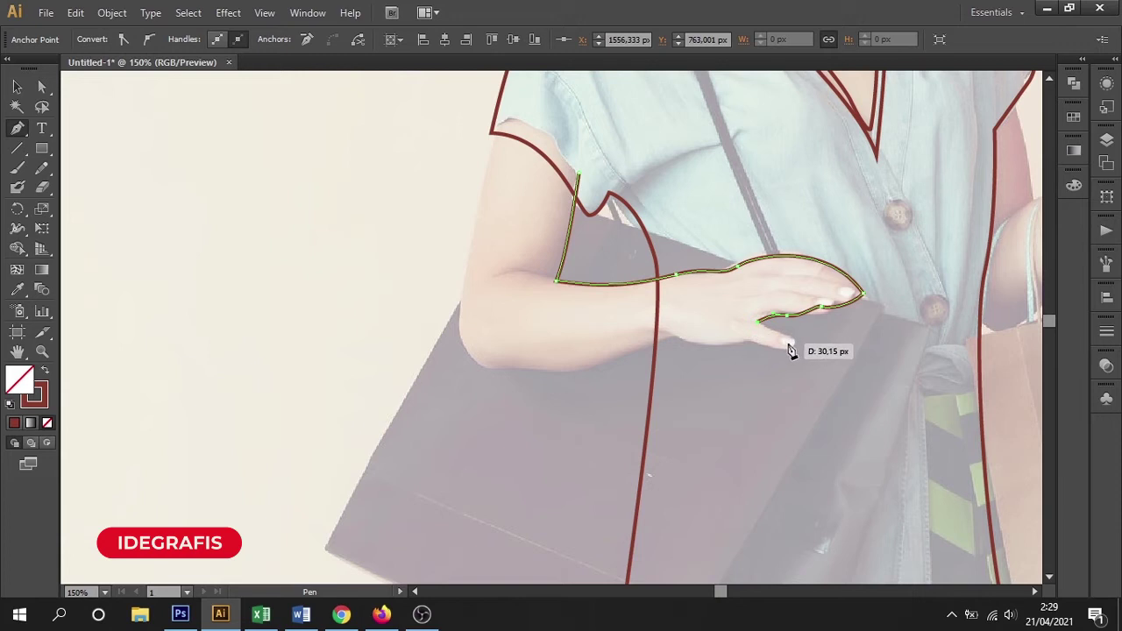
{"action": "mouse_move", "coordinate": [788, 349]}
{"action": "left_mouse_down"}
{"action": "mouse_move", "coordinate": [646, 335]}
{"action": "mouse_move", "coordinate": [532, 371]}
{"action": "left_mouse_up"}
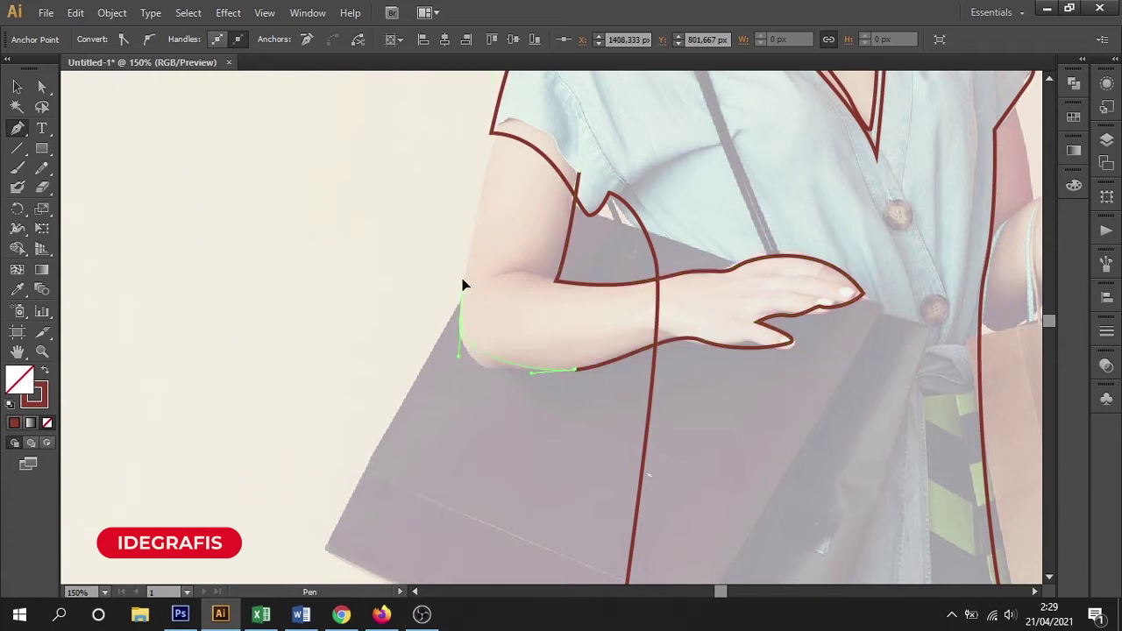
{"action": "left_click_drag", "start_coordinate": [462, 259], "coordinate": [462, 256]}
{"action": "mouse_move", "coordinate": [508, 145]}
{"action": "left_mouse_down"}
{"action": "mouse_move", "coordinate": [504, 129]}
{"action": "mouse_move", "coordinate": [534, 124]}
{"action": "left_mouse_up"}
{"action": "left_click_drag", "start_coordinate": [579, 175], "coordinate": [599, 180]}
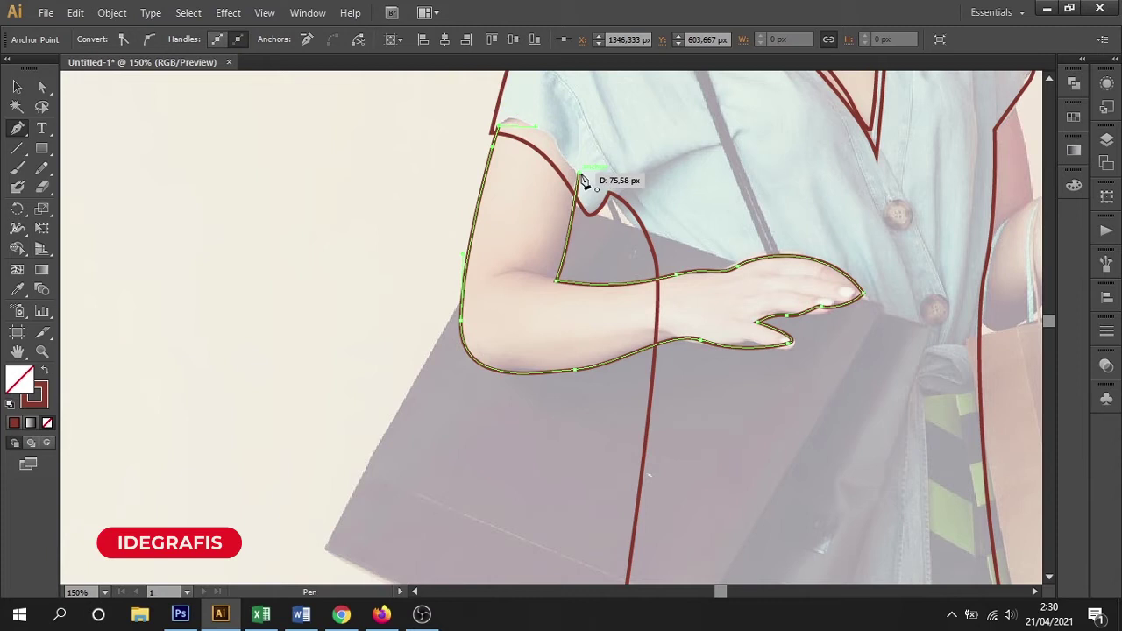
{"action": "scroll", "coordinate": [589, 202], "scroll_direction": "right", "scroll_amount": 8}
{"action": "scroll", "coordinate": [589, 201], "scroll_direction": "up", "scroll_amount": 2}
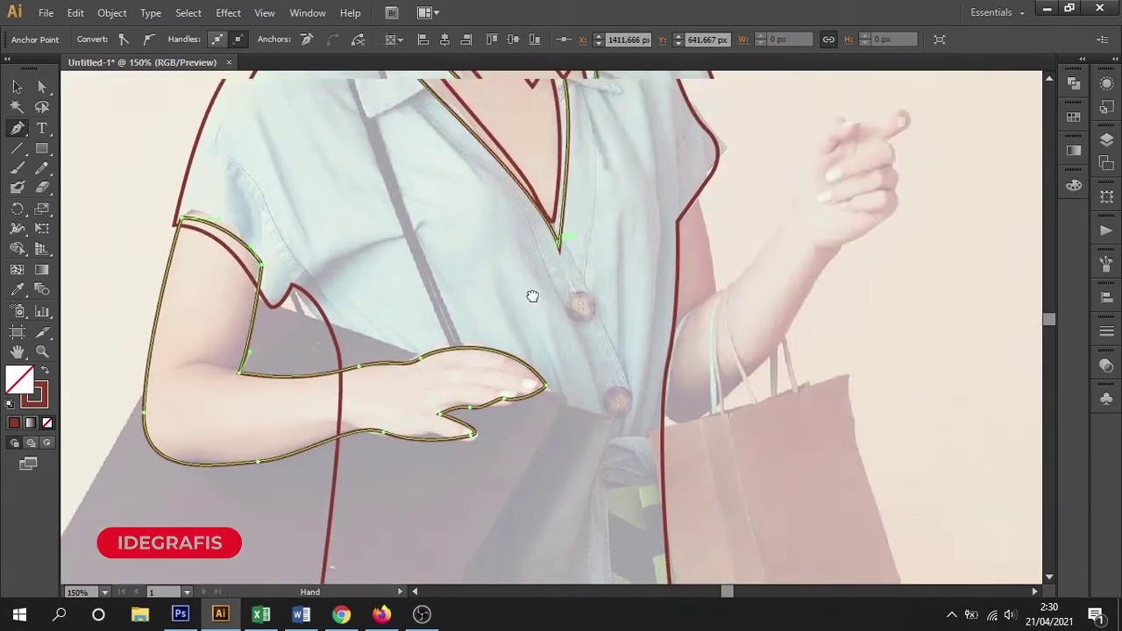
Step: Outline the raised right forearm from under the sleeve, around the fingers and back down the forearm
{"action": "left_click", "coordinate": [666, 195], "text": "ctrl"}
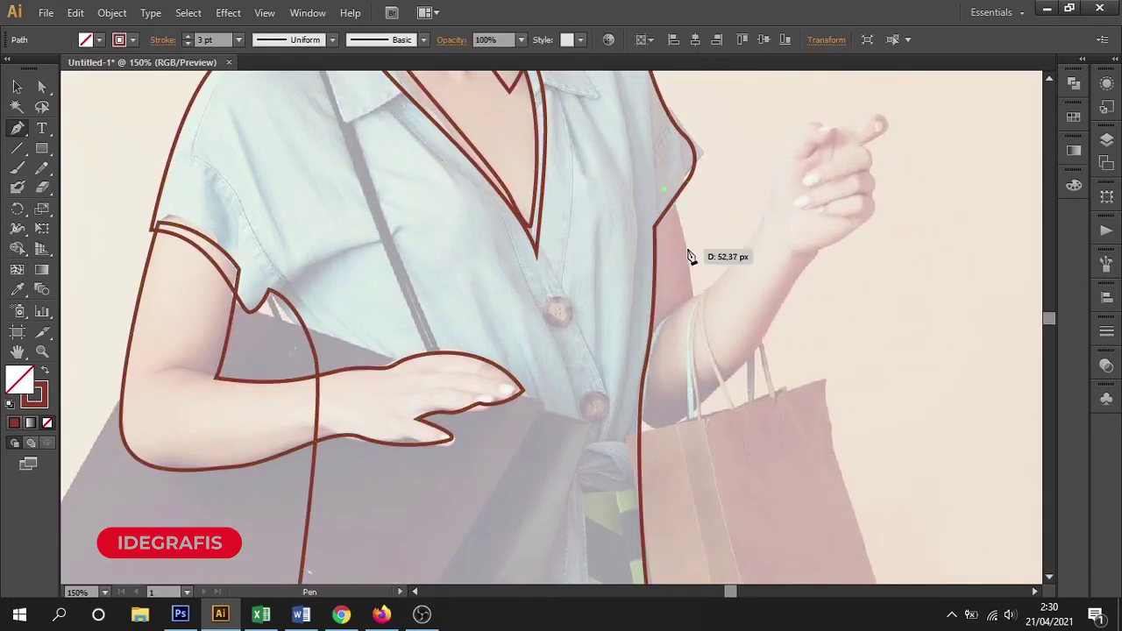
{"action": "left_click_drag", "start_coordinate": [689, 273], "coordinate": [700, 309]}
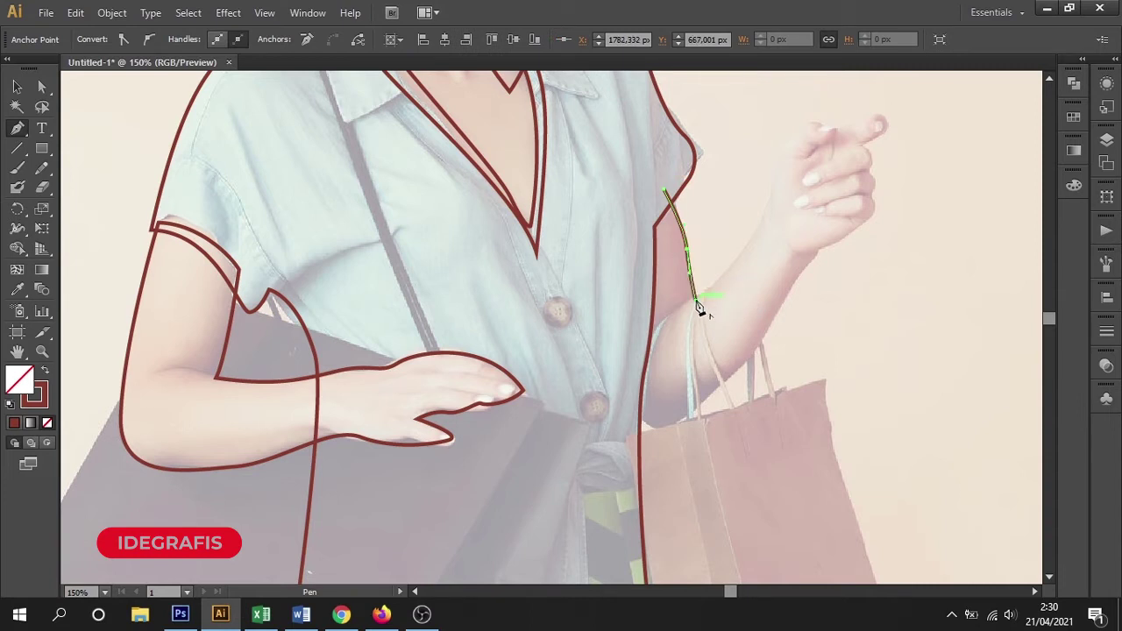
{"action": "left_click_drag", "start_coordinate": [692, 302], "coordinate": [695, 296]}
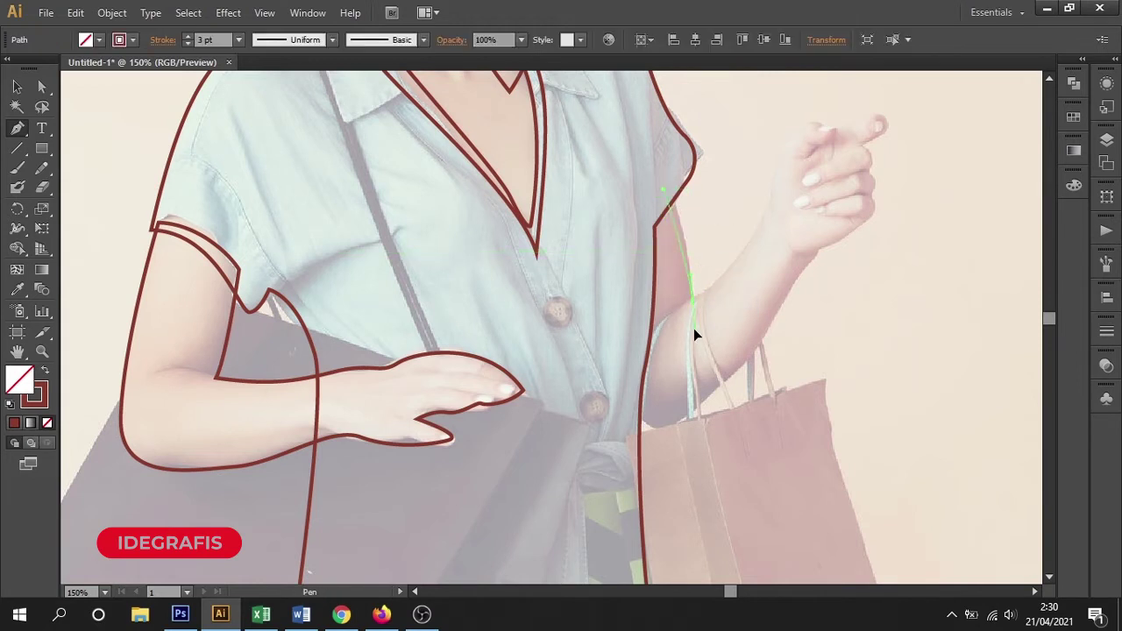
{"action": "left_click_drag", "start_coordinate": [739, 268], "coordinate": [676, 388]}
{"action": "left_click_drag", "start_coordinate": [695, 342], "coordinate": [757, 268]}
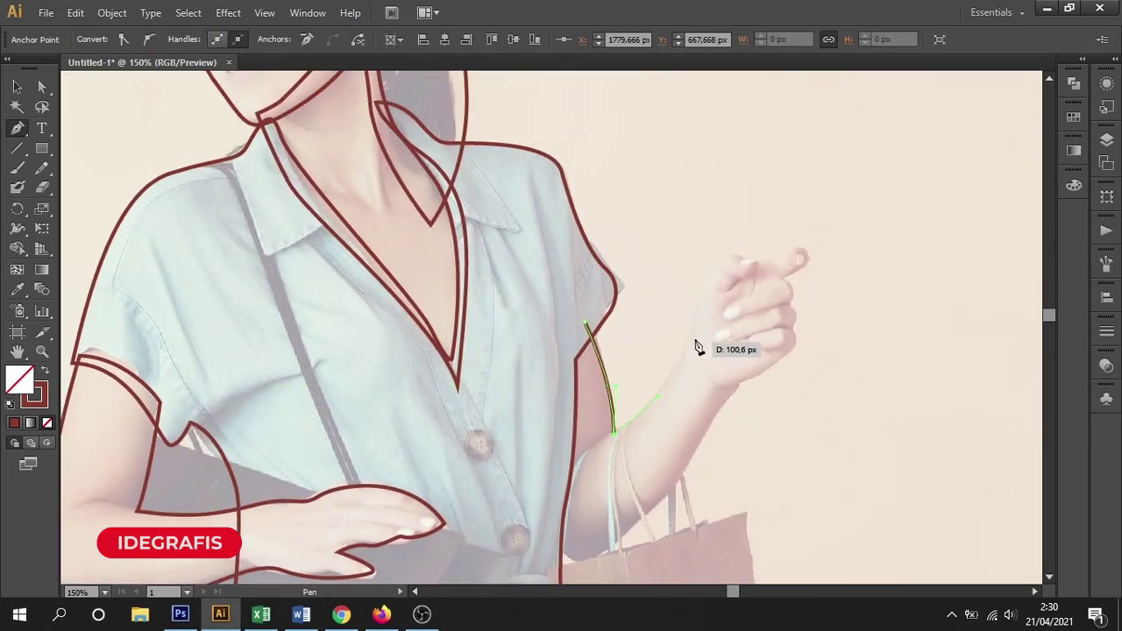
{"action": "left_click_drag", "start_coordinate": [804, 252], "coordinate": [781, 299]}
{"action": "mouse_move", "coordinate": [789, 340]}
{"action": "left_mouse_down"}
{"action": "mouse_move", "coordinate": [721, 420]}
{"action": "mouse_move", "coordinate": [803, 322]}
{"action": "left_mouse_up"}
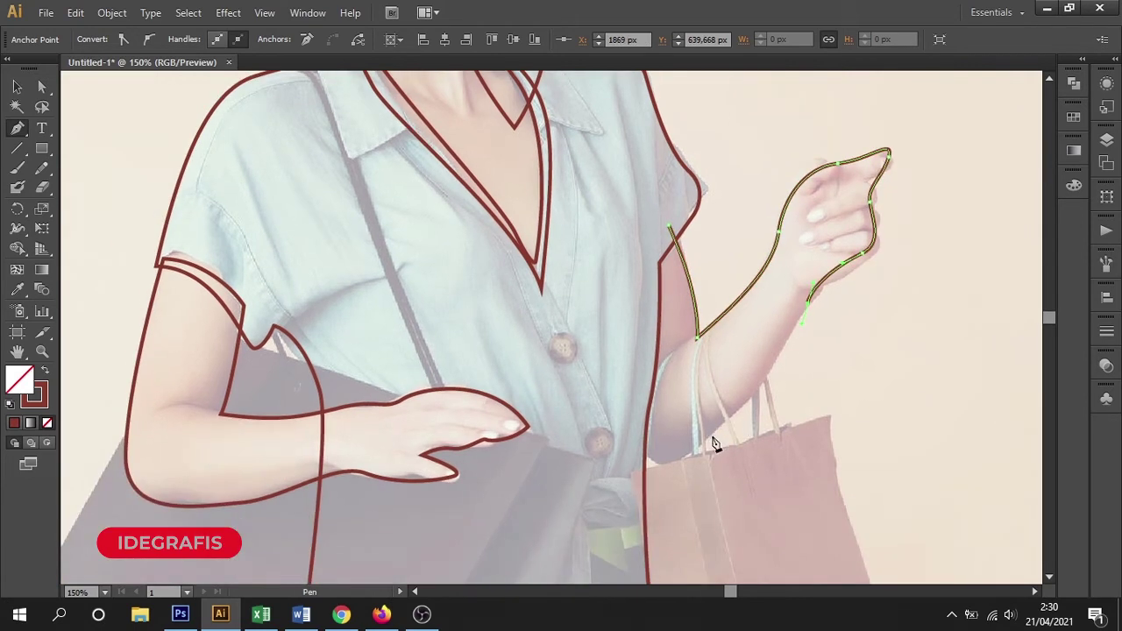
{"action": "left_click_drag", "start_coordinate": [702, 439], "coordinate": [640, 440]}
{"action": "left_click_drag", "start_coordinate": [651, 263], "coordinate": [662, 238]}
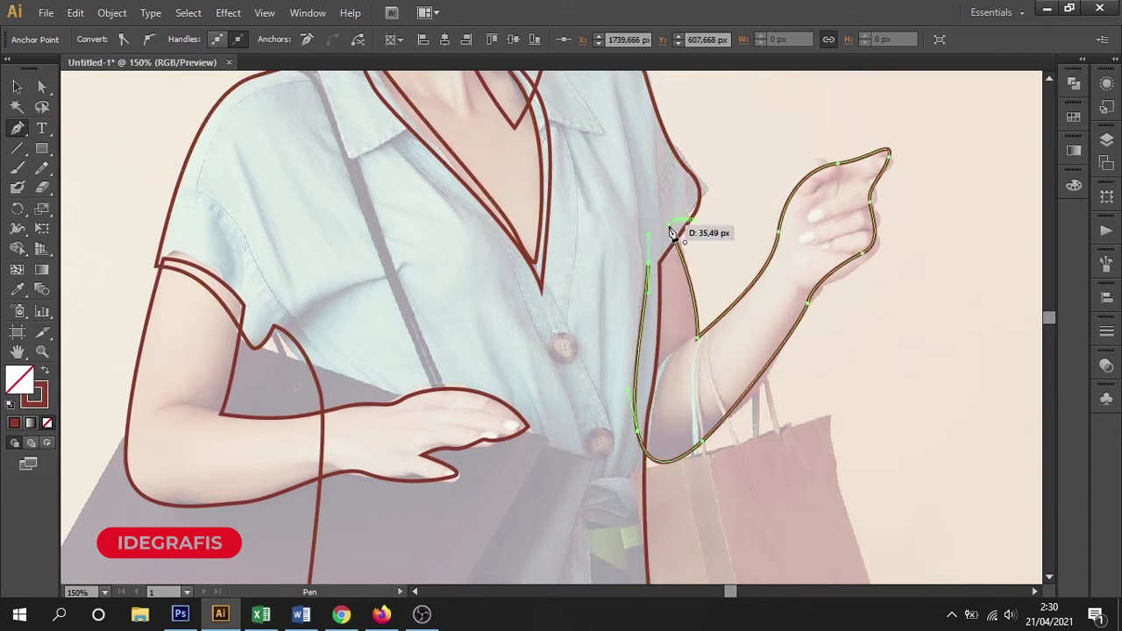
{"action": "scroll", "coordinate": [726, 268], "scroll_direction": "down", "scroll_amount": 4}
{"action": "scroll", "coordinate": [679, 348], "scroll_direction": "down", "scroll_amount": 4}
{"action": "scroll", "coordinate": [622, 300], "scroll_direction": "down", "scroll_amount": 4}
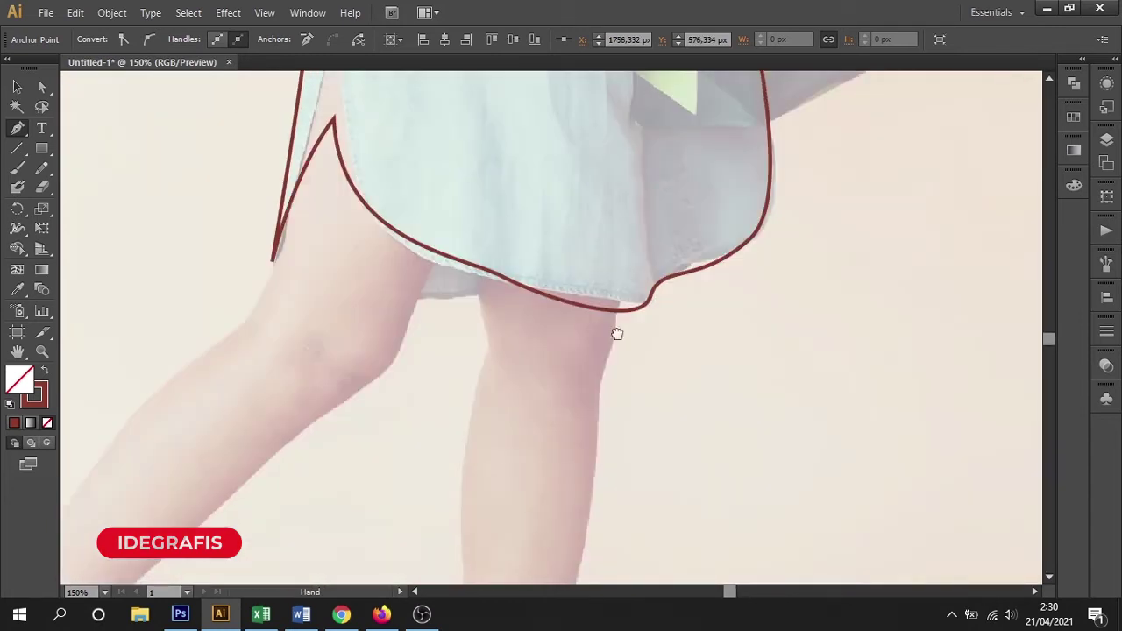
Step: Zoom in on the legs and outline the standing leg from below the hem down to the shoe
{"action": "scroll", "coordinate": [617, 333], "scroll_direction": "down", "scroll_amount": 2}
{"action": "left_click_drag", "start_coordinate": [646, 205], "coordinate": [649, 199]}
{"action": "key", "text": "ctrl+minus"}
{"action": "key", "text": "ctrl+minus"}
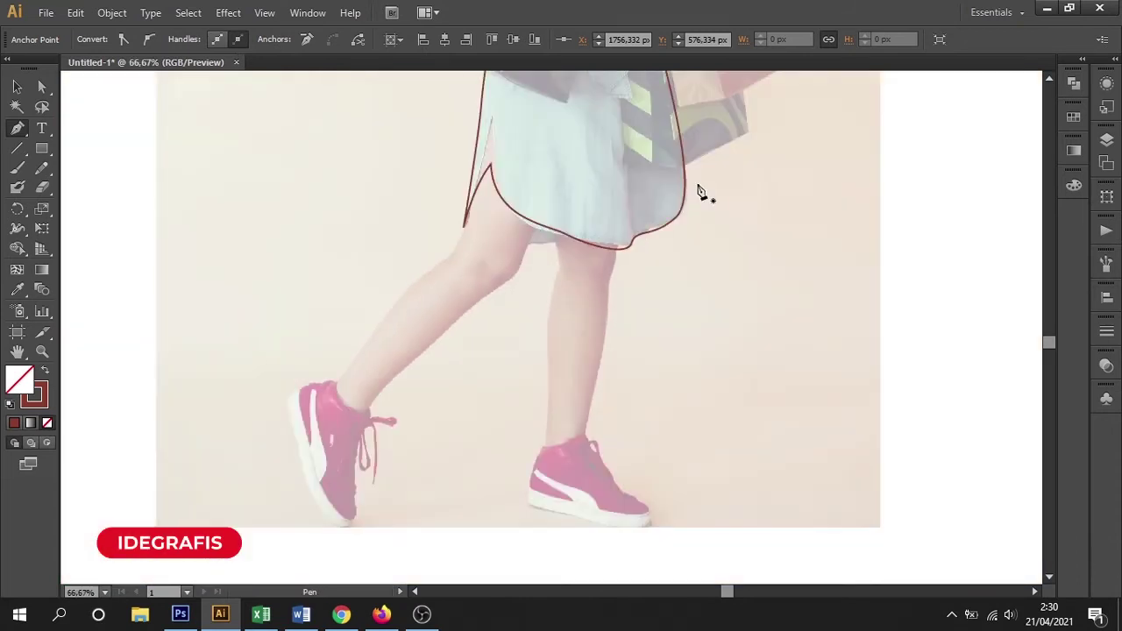
{"action": "scroll", "coordinate": [686, 292], "scroll_direction": "left", "scroll_amount": 2}
{"action": "mouse_move", "coordinate": [591, 281]}
{"action": "left_mouse_down"}
{"action": "mouse_move", "coordinate": [687, 377]}
{"action": "mouse_move", "coordinate": [722, 384]}
{"action": "left_mouse_up"}
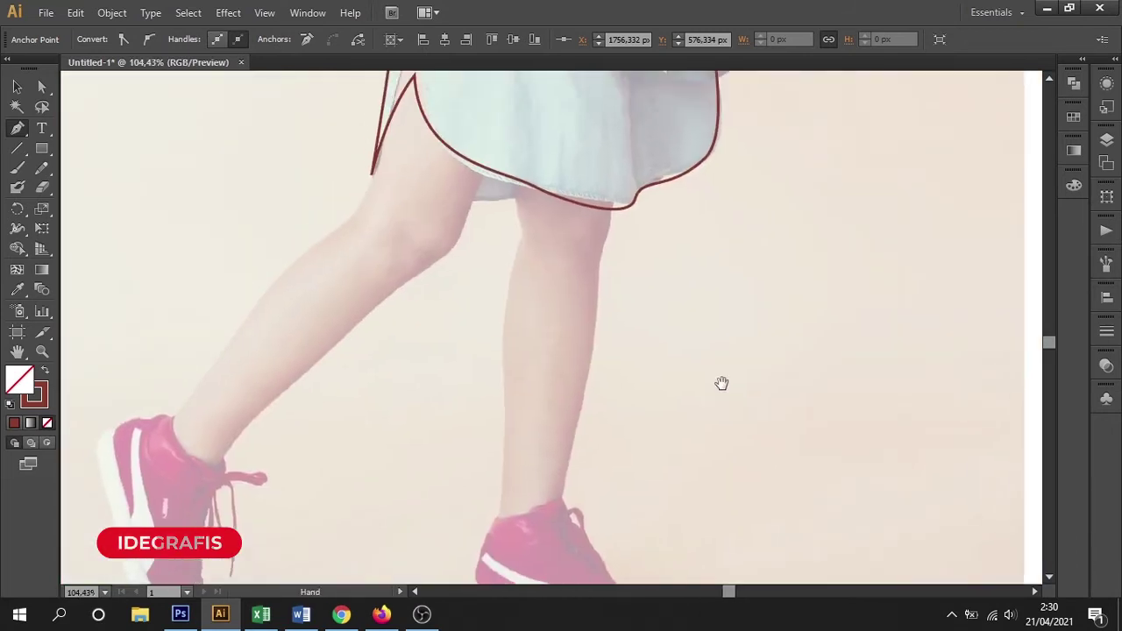
{"action": "left_click_drag", "start_coordinate": [515, 166], "coordinate": [526, 300]}
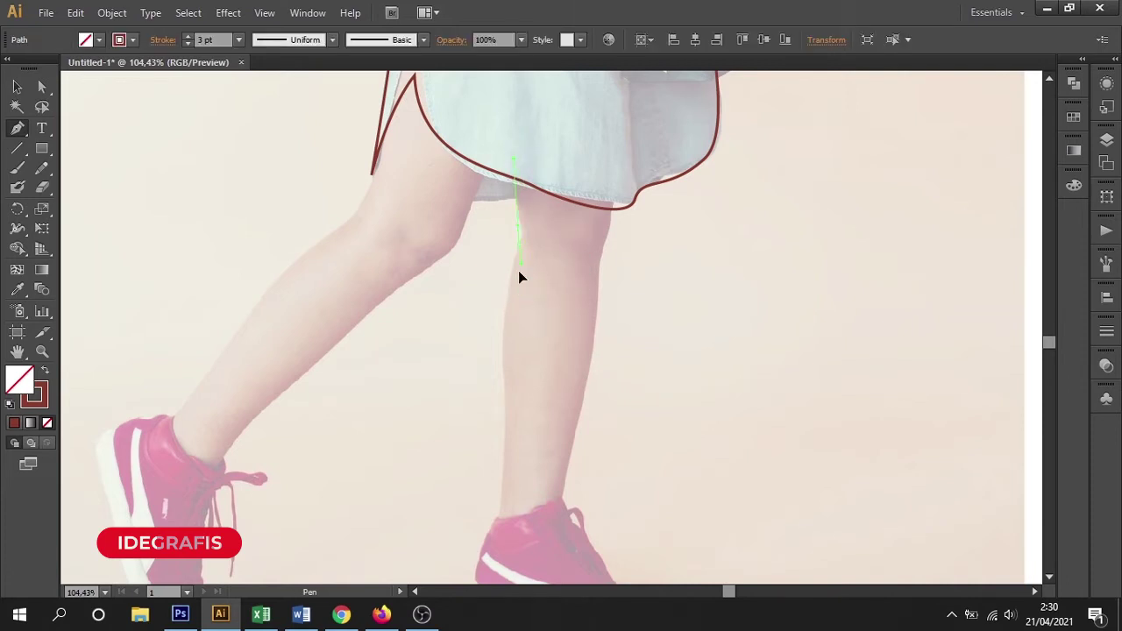
{"action": "left_click_drag", "start_coordinate": [520, 245], "coordinate": [502, 302]}
{"action": "left_click_drag", "start_coordinate": [522, 349], "coordinate": [555, 278]}
{"action": "left_click_drag", "start_coordinate": [545, 358], "coordinate": [526, 431]}
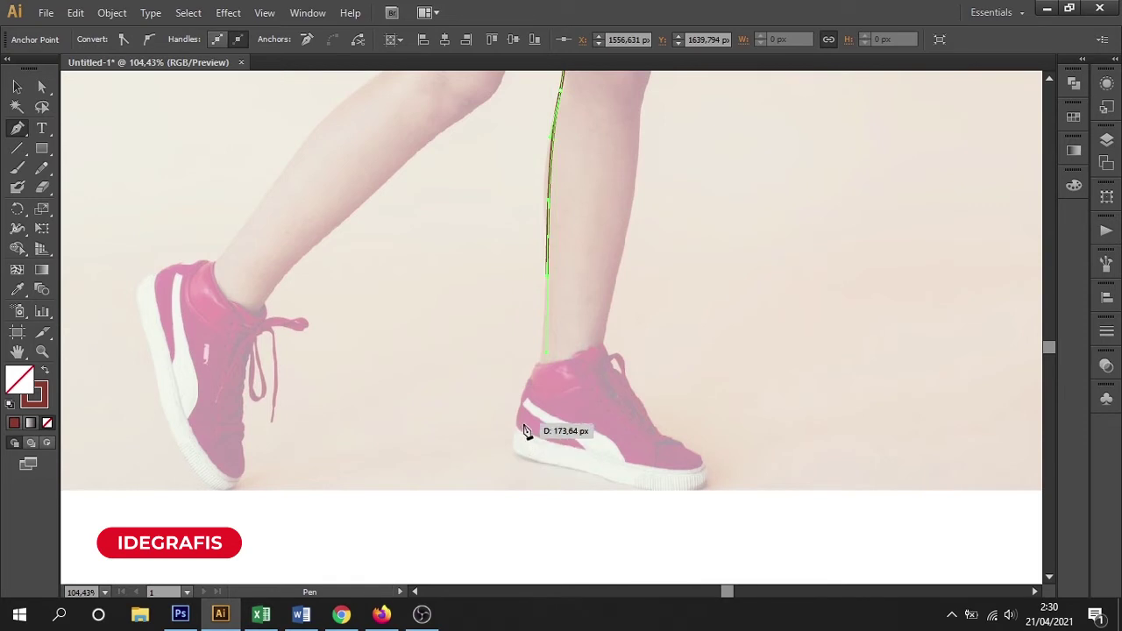
Step: Trace around the pink shoe's heel and toe, then up the shin back to the skirt hem
{"action": "mouse_move", "coordinate": [545, 467]}
{"action": "left_mouse_down"}
{"action": "mouse_move", "coordinate": [656, 496]}
{"action": "mouse_move", "coordinate": [690, 464]}
{"action": "left_mouse_up"}
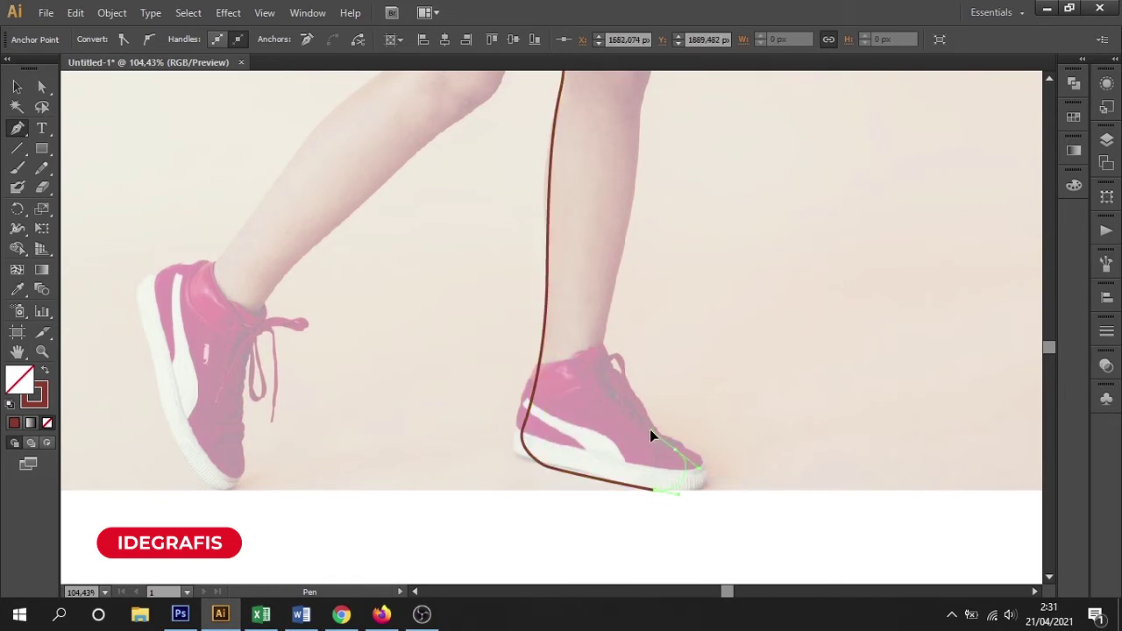
{"action": "left_click_drag", "start_coordinate": [600, 351], "coordinate": [638, 184]}
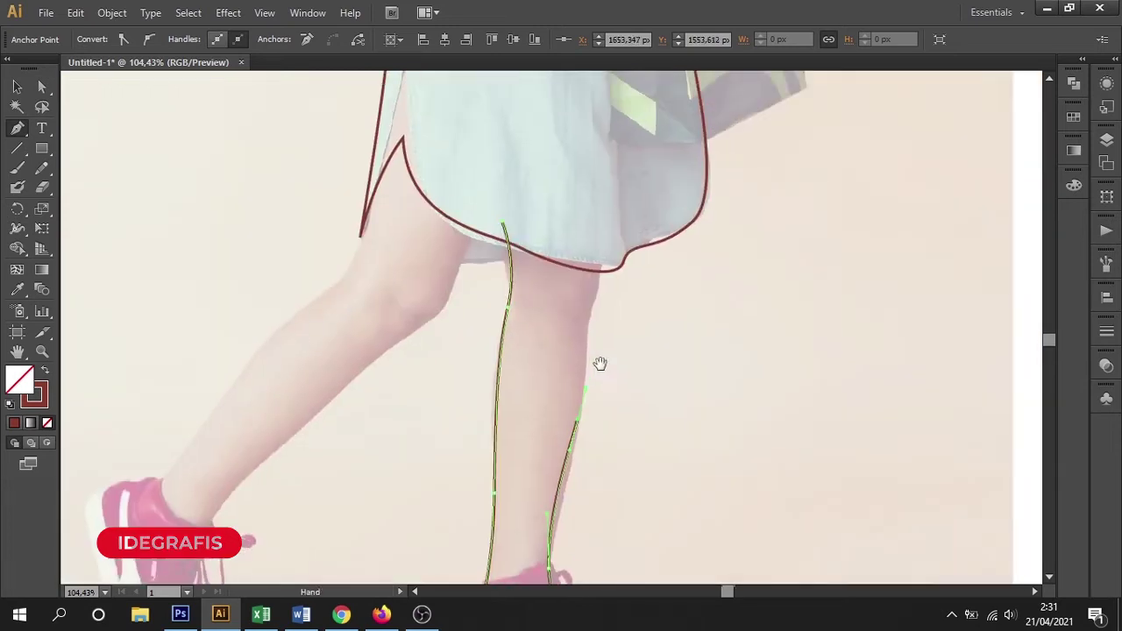
{"action": "scroll", "coordinate": [599, 363], "scroll_direction": "up", "scroll_amount": 5}
{"action": "left_click_drag", "start_coordinate": [604, 265], "coordinate": [628, 218]}
{"action": "left_click_drag", "start_coordinate": [505, 226], "coordinate": [504, 230]}
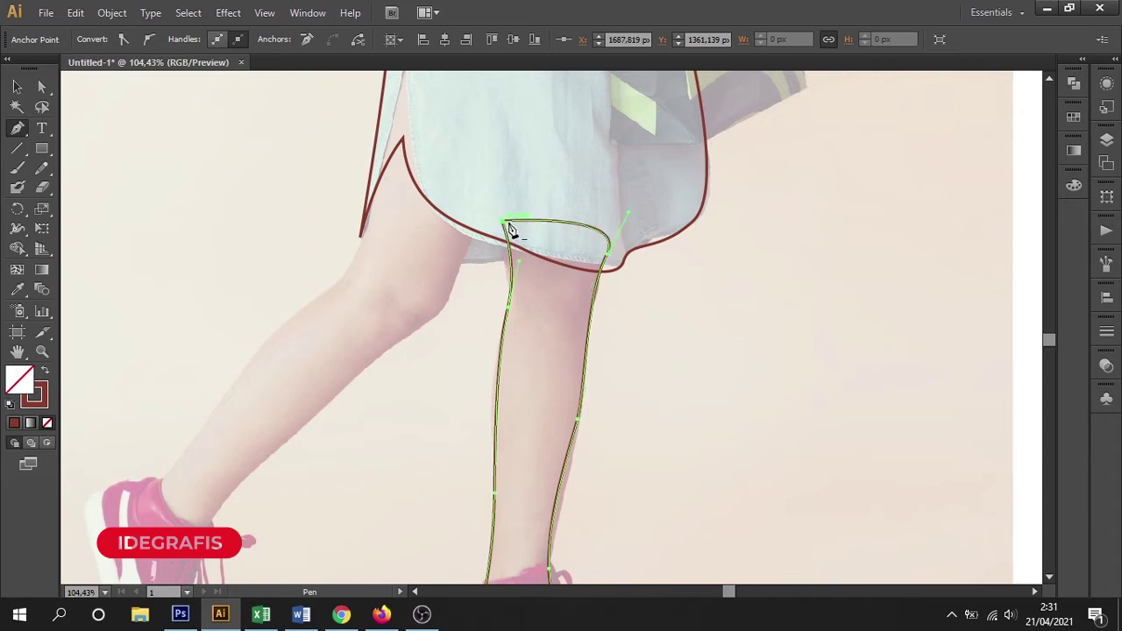
{"action": "left_click_drag", "start_coordinate": [422, 243], "coordinate": [629, 296]}
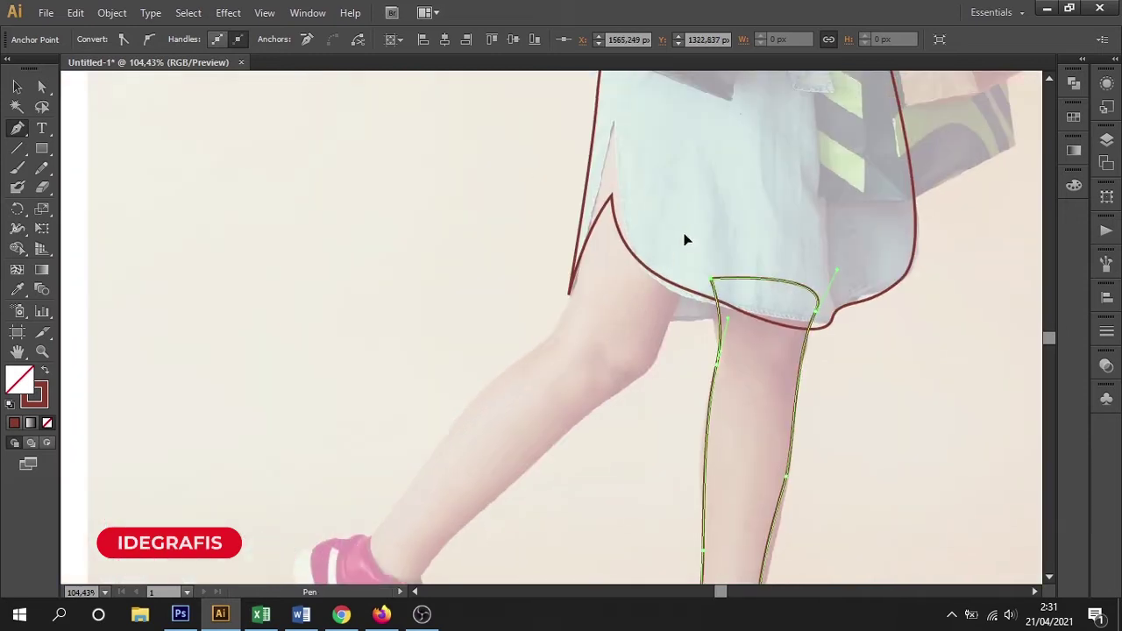
{"action": "left_click", "coordinate": [684, 234]}
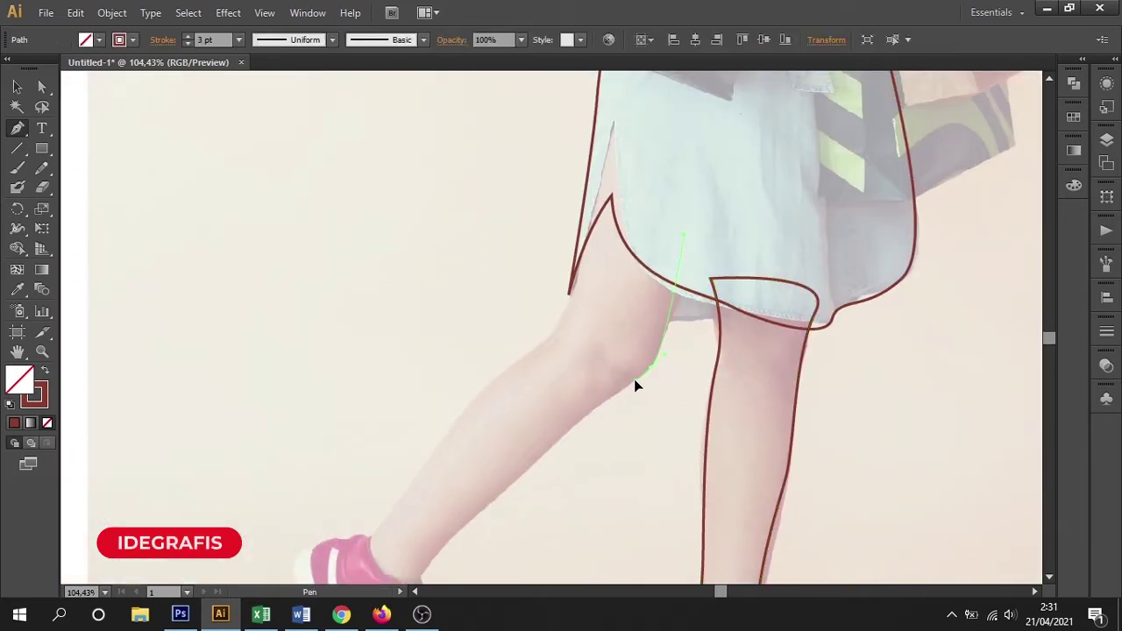
Step: Trace the bent back leg from under the skirt around the pink sneaker and up to the dress slit
{"action": "mouse_move", "coordinate": [612, 409]}
{"action": "left_mouse_down"}
{"action": "mouse_move", "coordinate": [699, 326]}
{"action": "mouse_move", "coordinate": [601, 410]}
{"action": "left_mouse_up"}
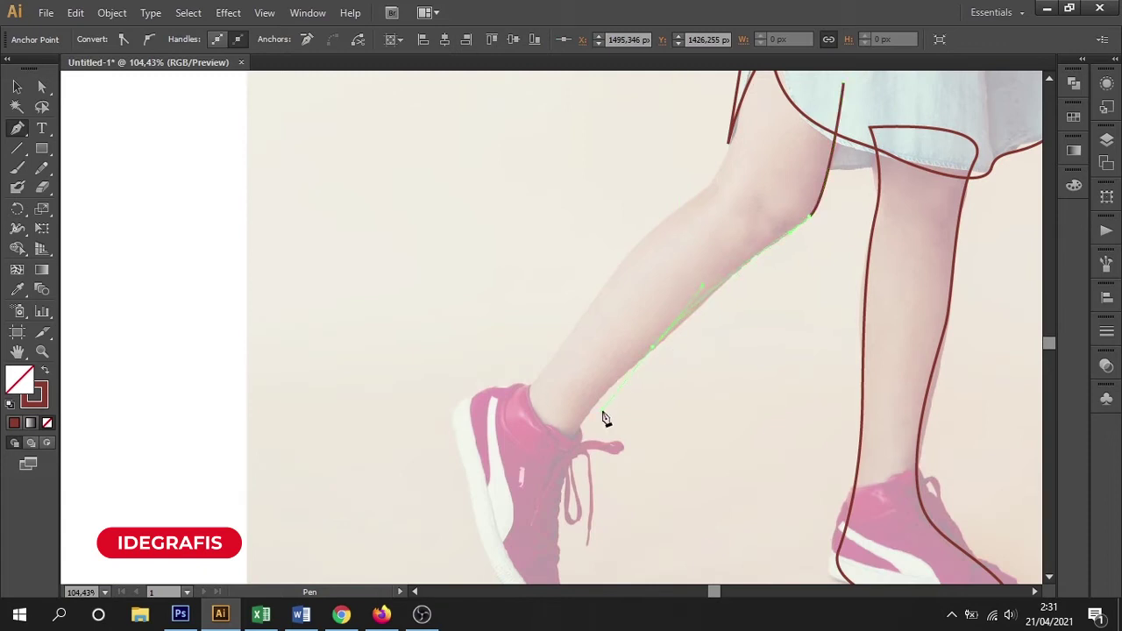
{"action": "left_click_drag", "start_coordinate": [558, 497], "coordinate": [554, 523]}
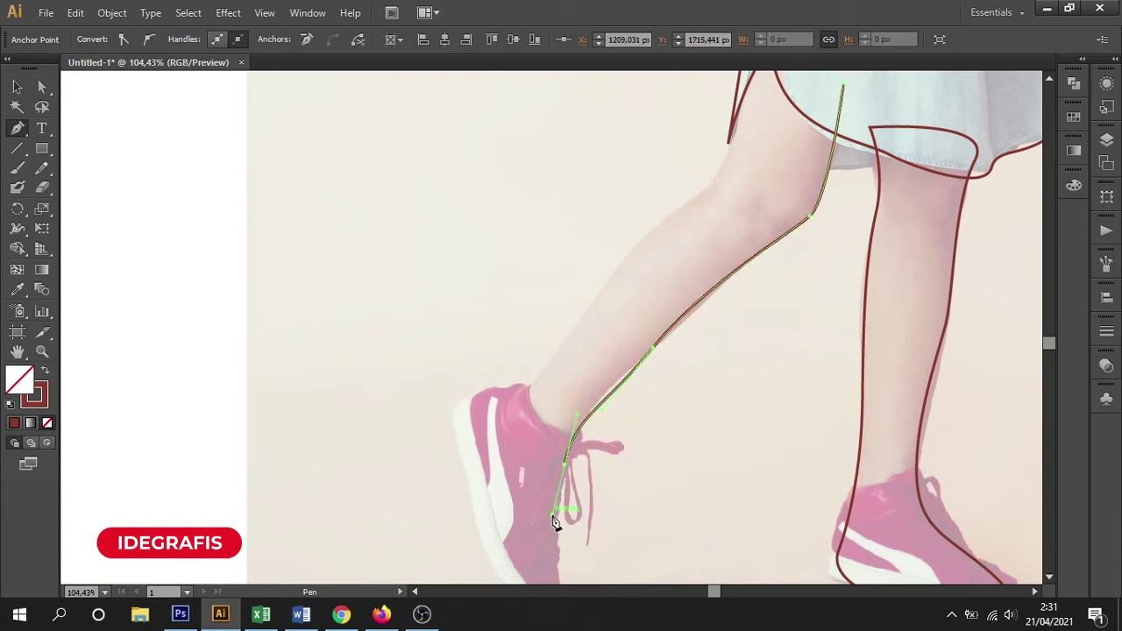
{"action": "left_click_drag", "start_coordinate": [575, 426], "coordinate": [643, 356]}
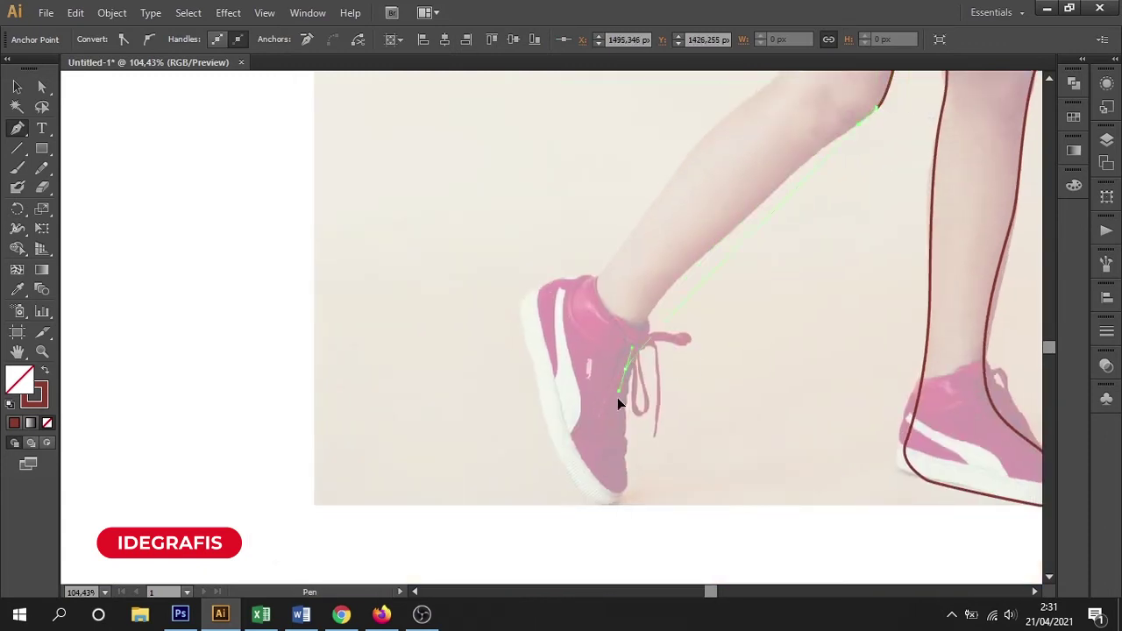
{"action": "left_click_drag", "start_coordinate": [596, 470], "coordinate": [610, 427]}
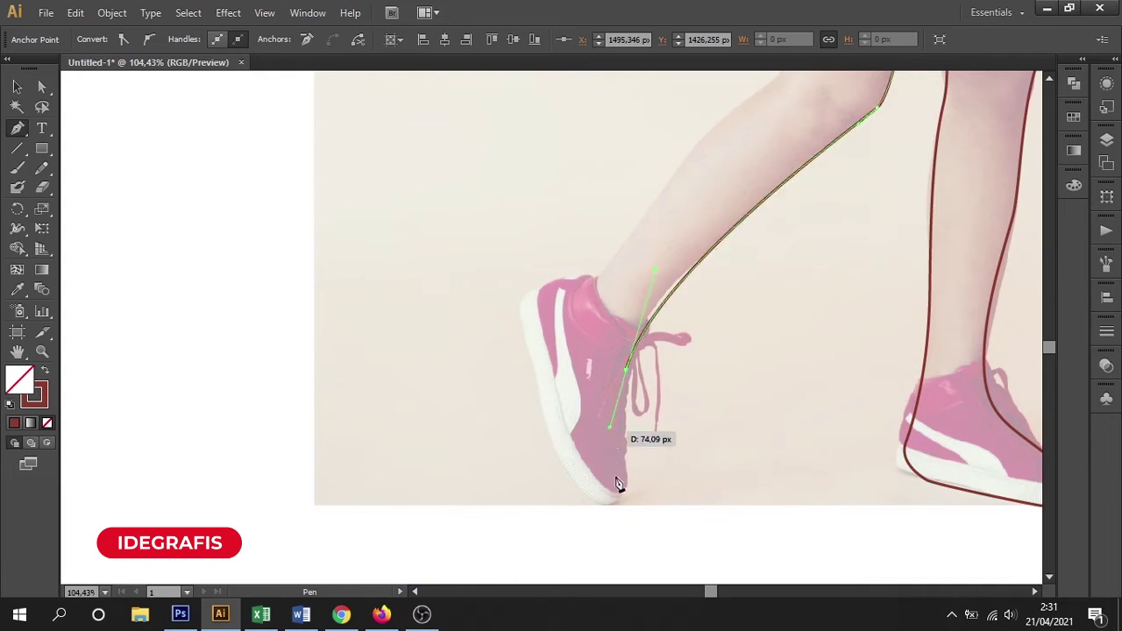
{"action": "left_click_drag", "start_coordinate": [611, 491], "coordinate": [551, 427]}
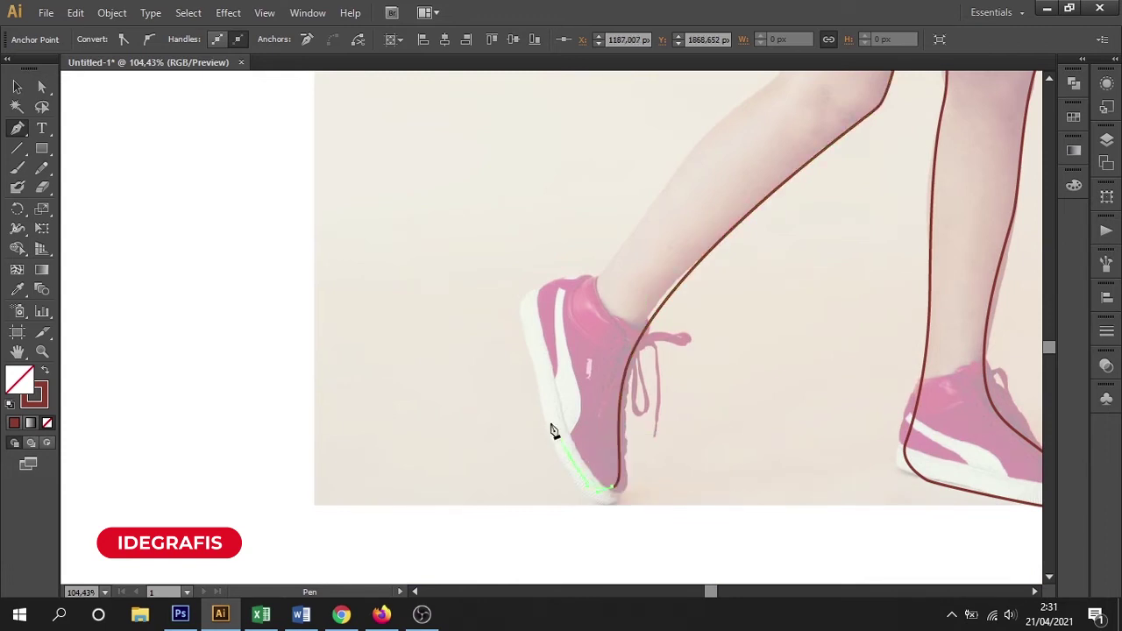
{"action": "mouse_move", "coordinate": [590, 282]}
{"action": "left_mouse_down"}
{"action": "mouse_move", "coordinate": [686, 227]}
{"action": "mouse_move", "coordinate": [561, 333]}
{"action": "mouse_move", "coordinate": [614, 272]}
{"action": "left_mouse_up"}
{"action": "left_click_drag", "start_coordinate": [649, 200], "coordinate": [607, 304]}
{"action": "left_click_drag", "start_coordinate": [591, 234], "coordinate": [635, 247]}
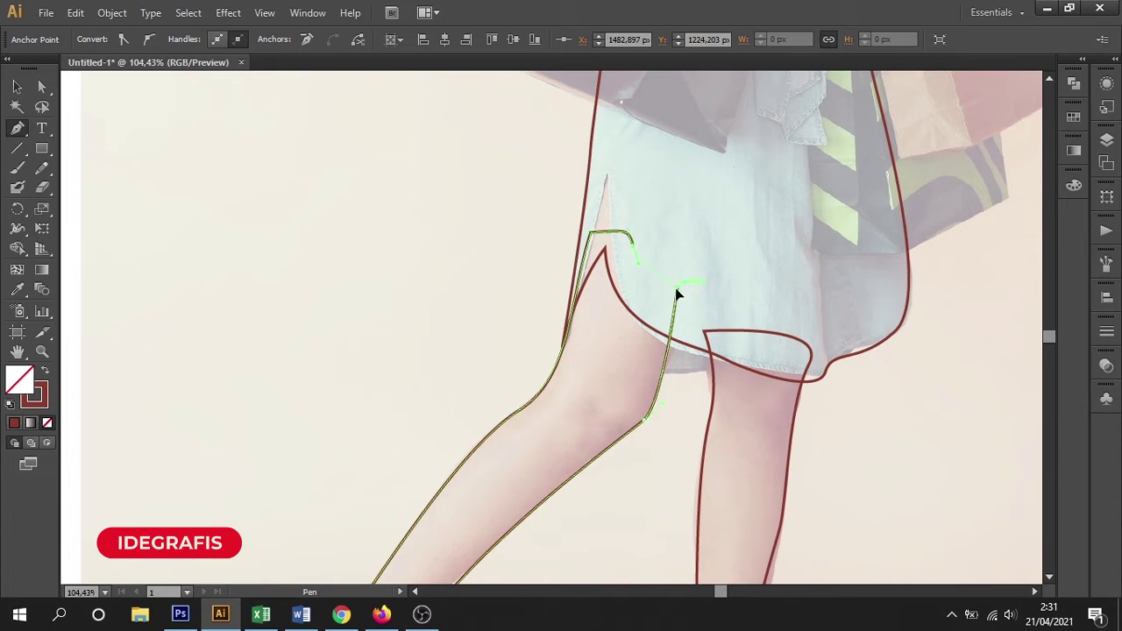
{"action": "left_click_drag", "start_coordinate": [845, 239], "coordinate": [709, 374]}
{"action": "key", "text": "ctrl+minus"}
{"action": "key", "text": "ctrl+minus"}
{"action": "key", "text": "ctrl+minus"}
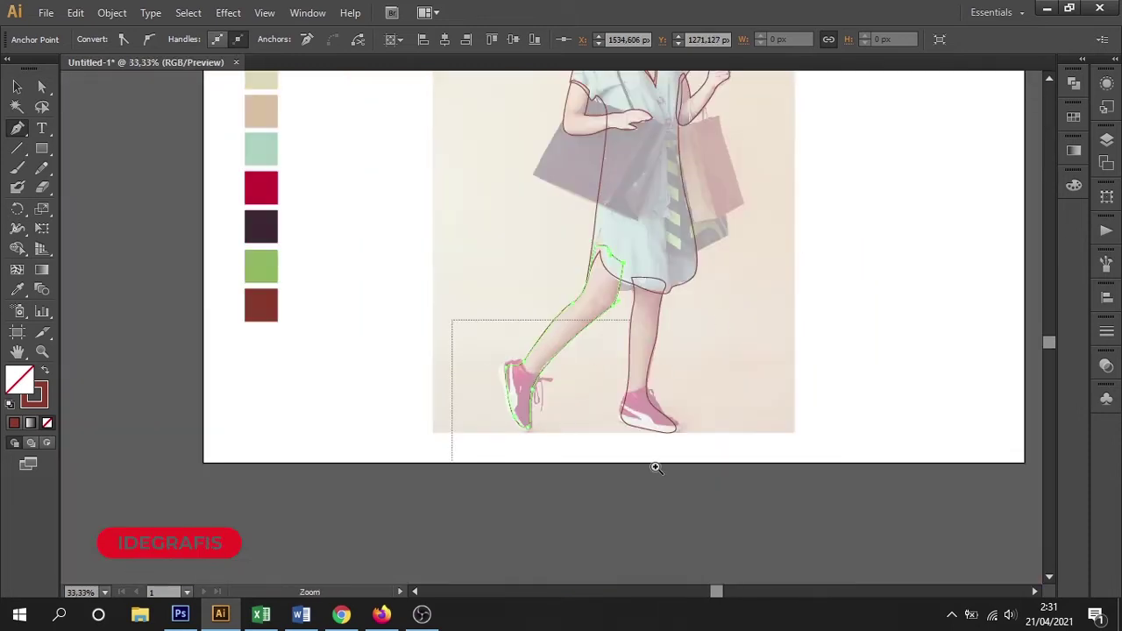
Step: Zoom in on the back shoe and trace its collar line down the front edge to the toe
{"action": "left_click_drag", "start_coordinate": [655, 468], "coordinate": [655, 468]}
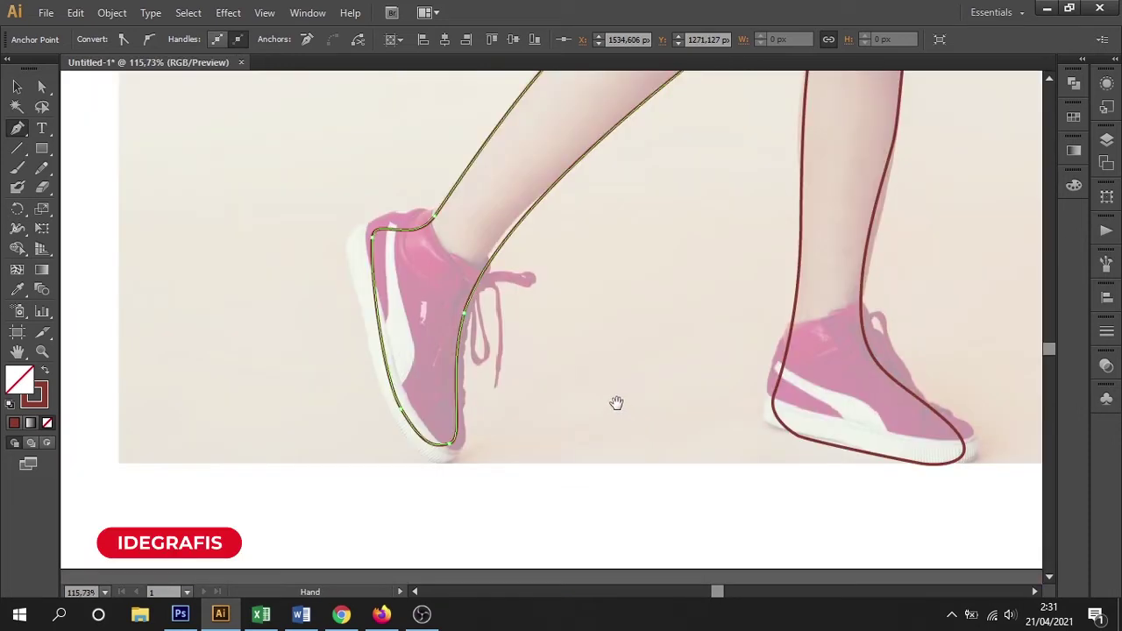
{"action": "left_click_drag", "start_coordinate": [336, 213], "coordinate": [734, 533]}
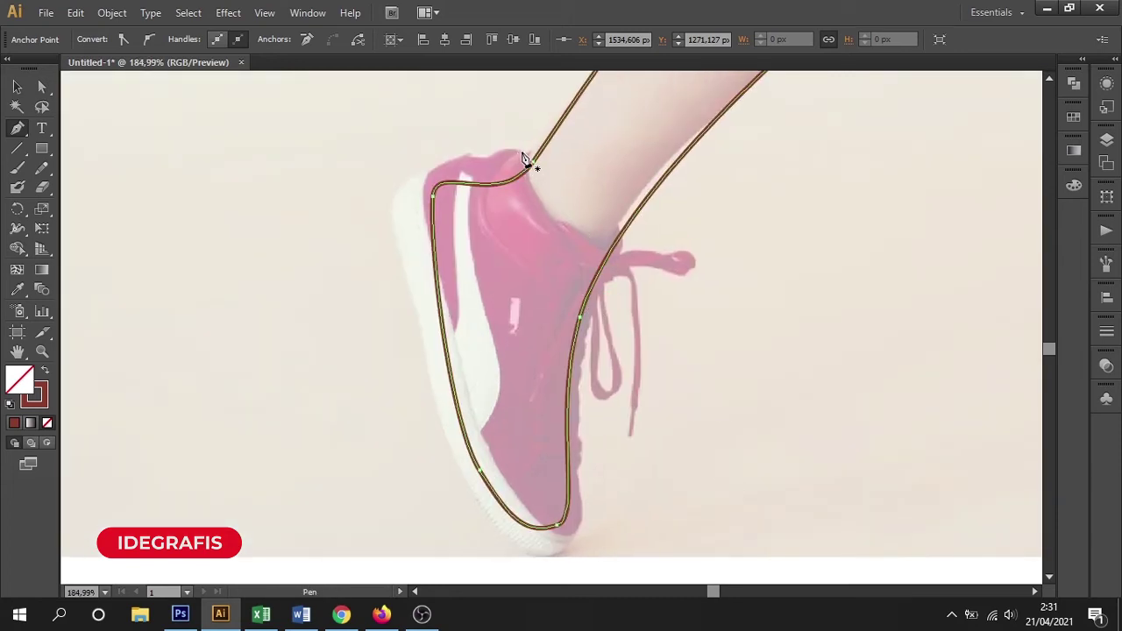
{"action": "left_click_drag", "start_coordinate": [536, 201], "coordinate": [619, 263]}
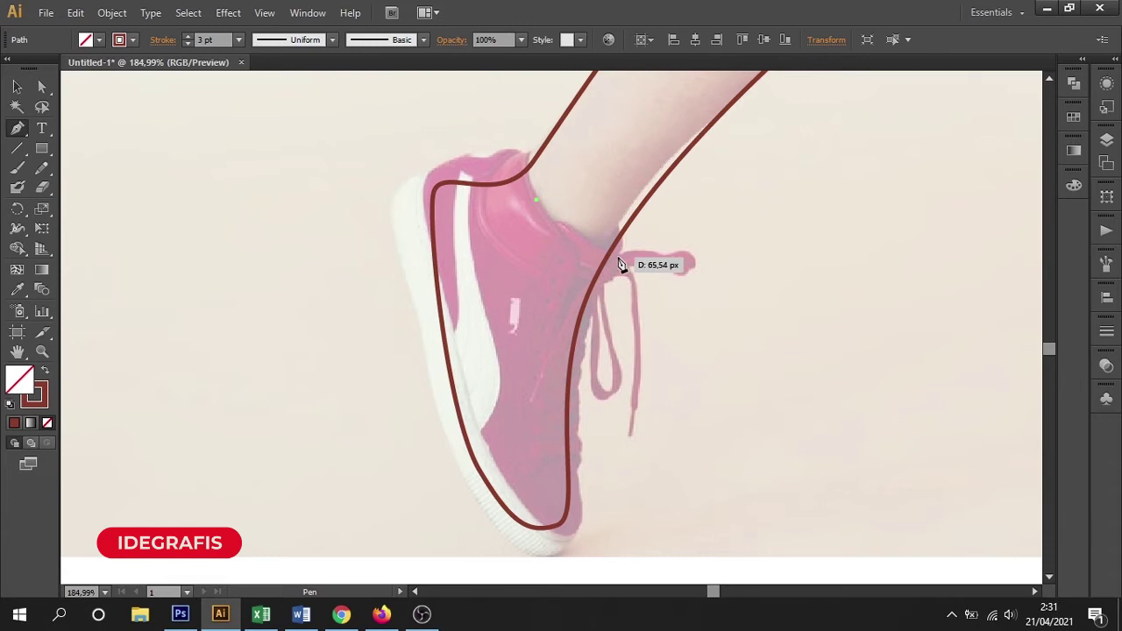
{"action": "left_click_drag", "start_coordinate": [585, 332], "coordinate": [600, 321]}
{"action": "mouse_move", "coordinate": [584, 377]}
{"action": "left_mouse_down"}
{"action": "mouse_move", "coordinate": [591, 496]}
{"action": "mouse_move", "coordinate": [566, 543]}
{"action": "left_mouse_up"}
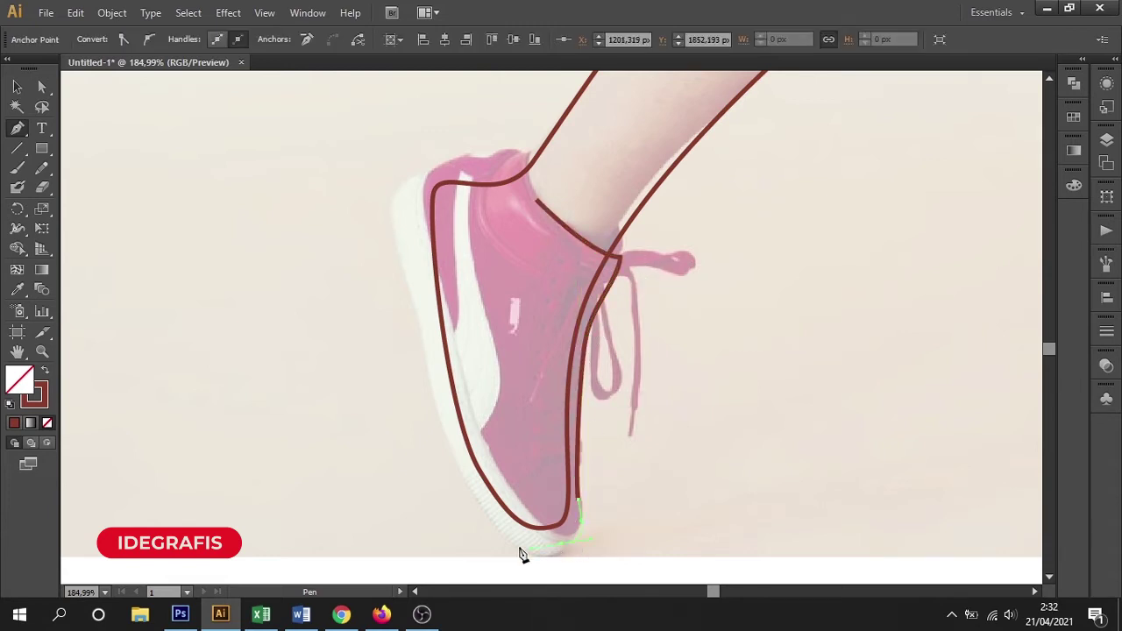
{"action": "left_click_drag", "start_coordinate": [483, 514], "coordinate": [453, 465]}
{"action": "left_click_drag", "start_coordinate": [421, 333], "coordinate": [447, 472]}
Step: Carry the outer shoe outline up the heel's back and close it at the heel
{"action": "scroll", "coordinate": [462, 421], "scroll_direction": "down", "scroll_amount": 5}
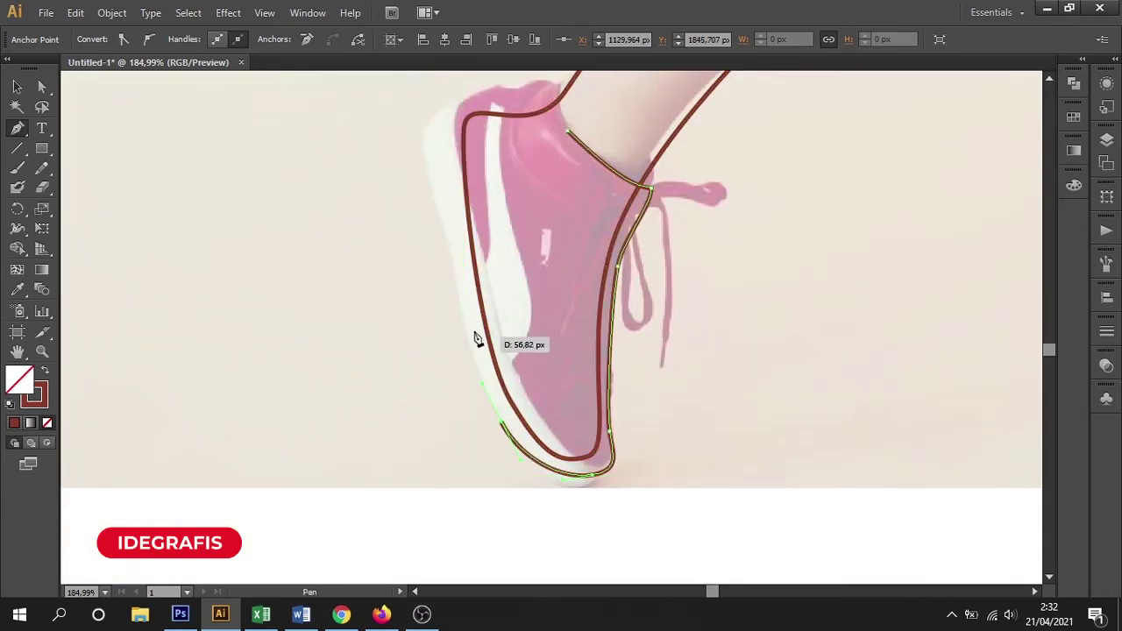
{"action": "scroll", "coordinate": [455, 342], "scroll_direction": "up", "scroll_amount": 1}
{"action": "left_click_drag", "start_coordinate": [439, 241], "coordinate": [422, 211]}
{"action": "left_click_drag", "start_coordinate": [437, 160], "coordinate": [460, 145]}
{"action": "left_click_drag", "start_coordinate": [541, 127], "coordinate": [573, 116]}
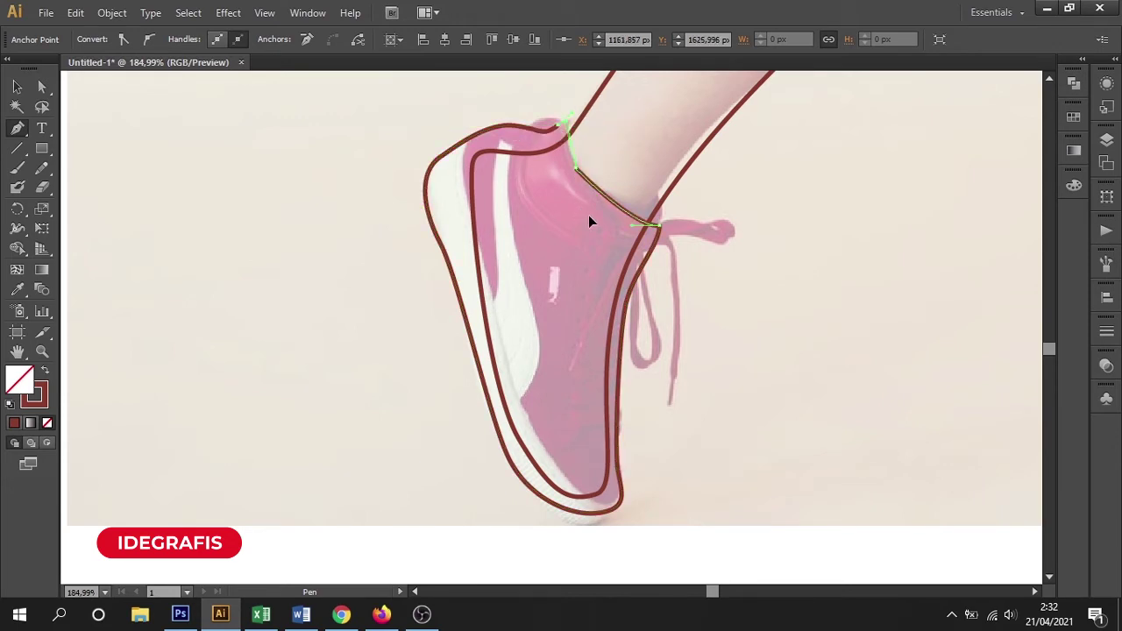
{"action": "mouse_move", "coordinate": [511, 293]}
{"action": "left_mouse_down"}
{"action": "mouse_move", "coordinate": [639, 228]}
{"action": "mouse_move", "coordinate": [619, 268]}
{"action": "left_mouse_up"}
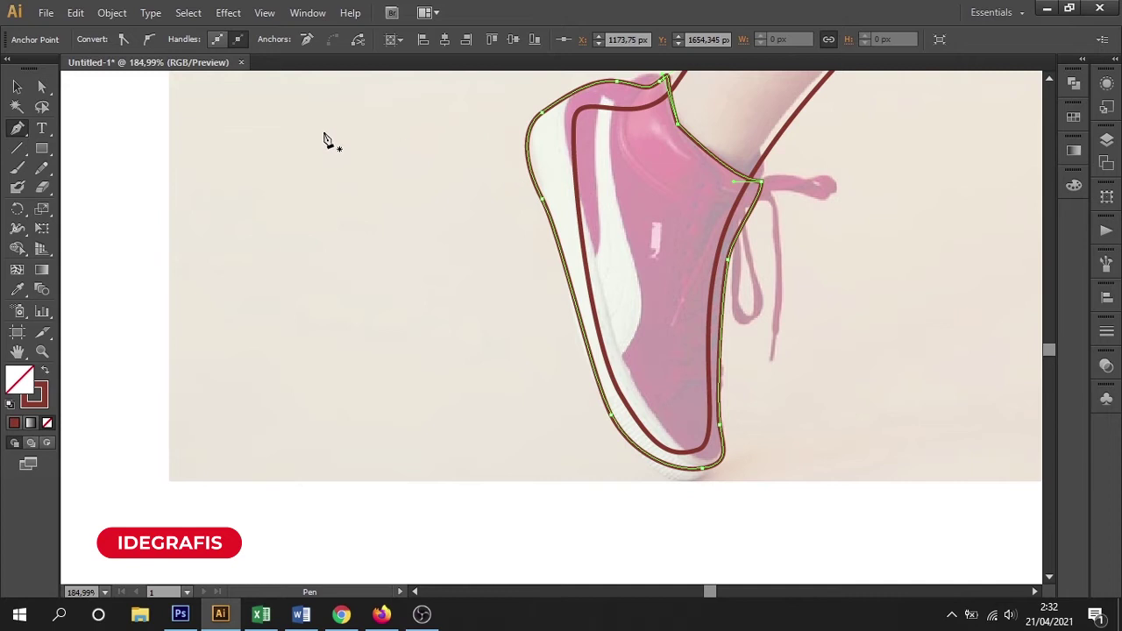
{"action": "left_click_drag", "start_coordinate": [544, 129], "coordinate": [522, 142]}
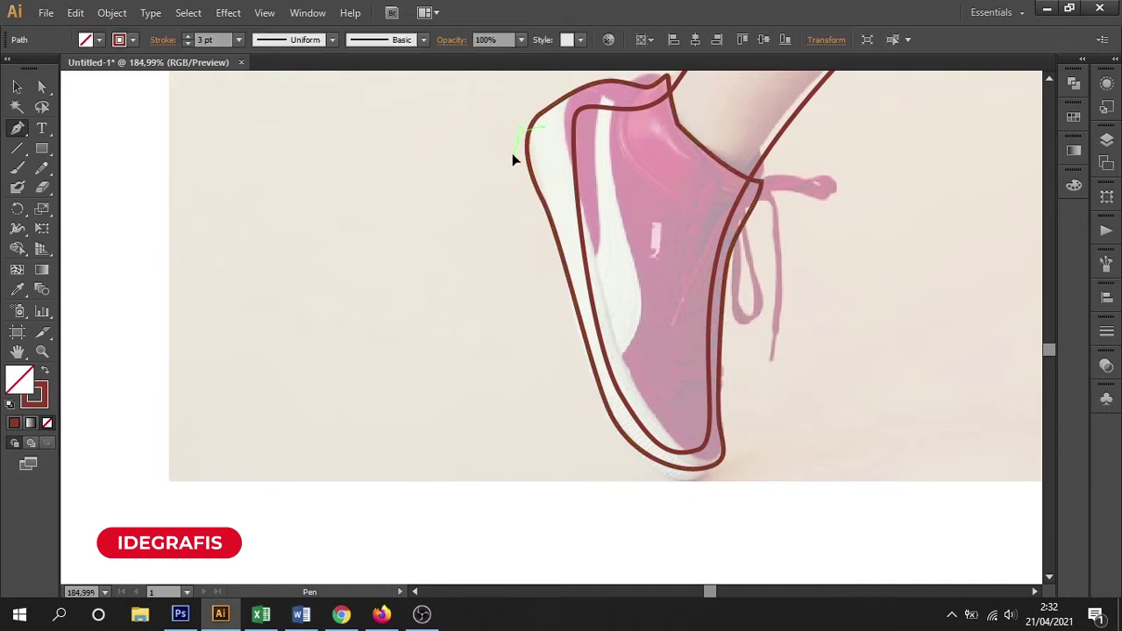
Step: Trace the white sole along the shoe's edge and around the toe
{"action": "left_click_drag", "start_coordinate": [528, 225], "coordinate": [561, 338]}
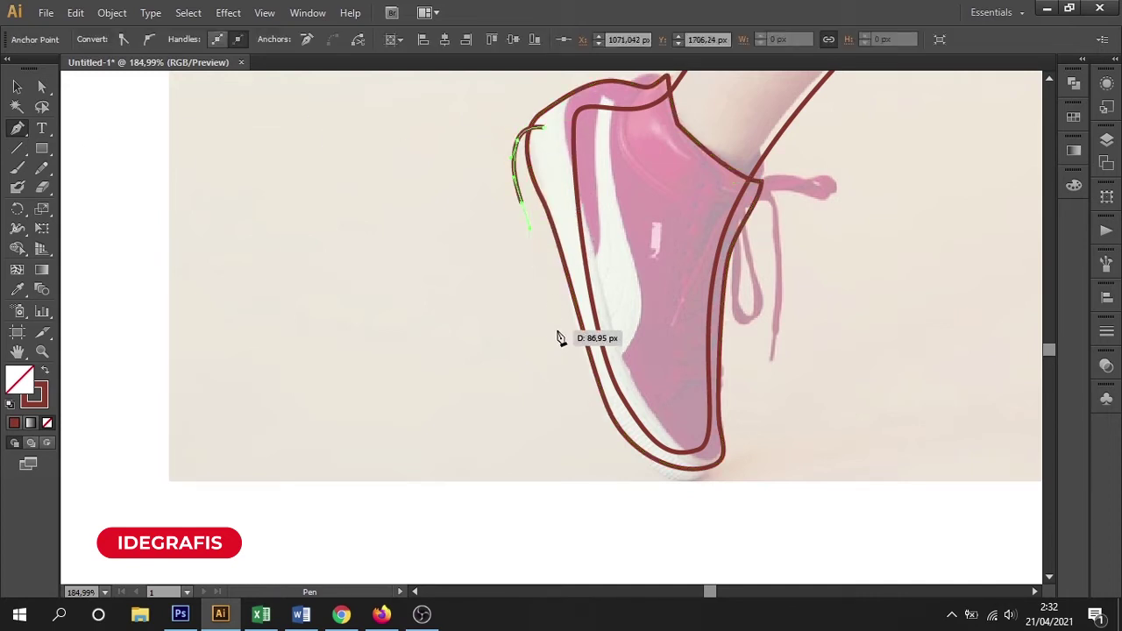
{"action": "mouse_move", "coordinate": [618, 459]}
{"action": "left_mouse_down"}
{"action": "mouse_move", "coordinate": [643, 483]}
{"action": "mouse_move", "coordinate": [724, 473]}
{"action": "left_mouse_up"}
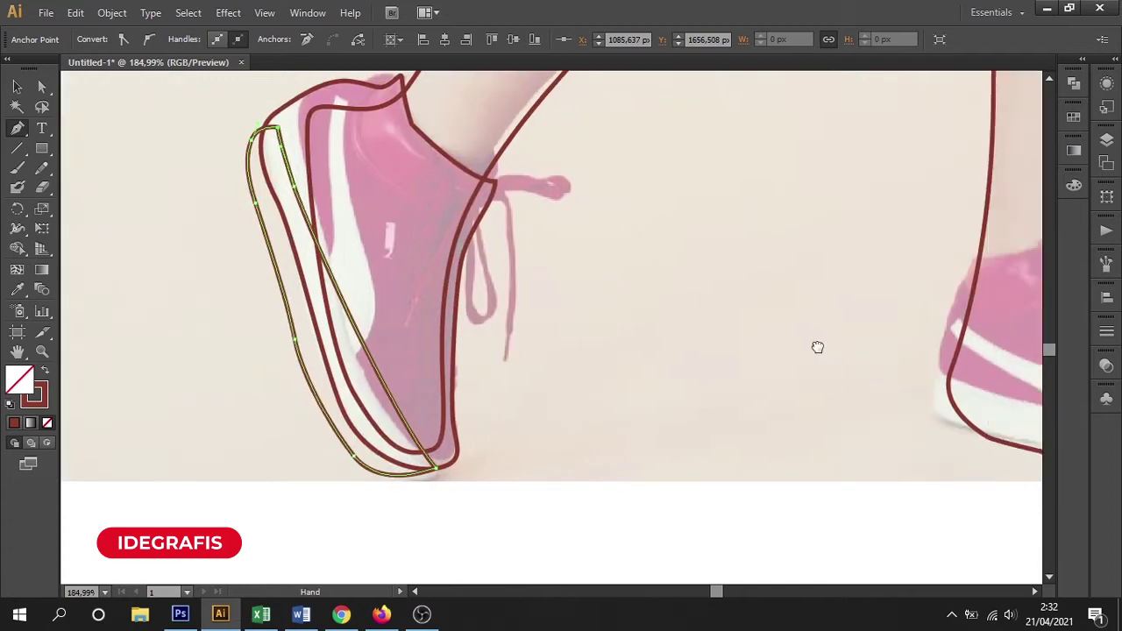
{"action": "left_click_drag", "start_coordinate": [619, 173], "coordinate": [566, 221]}
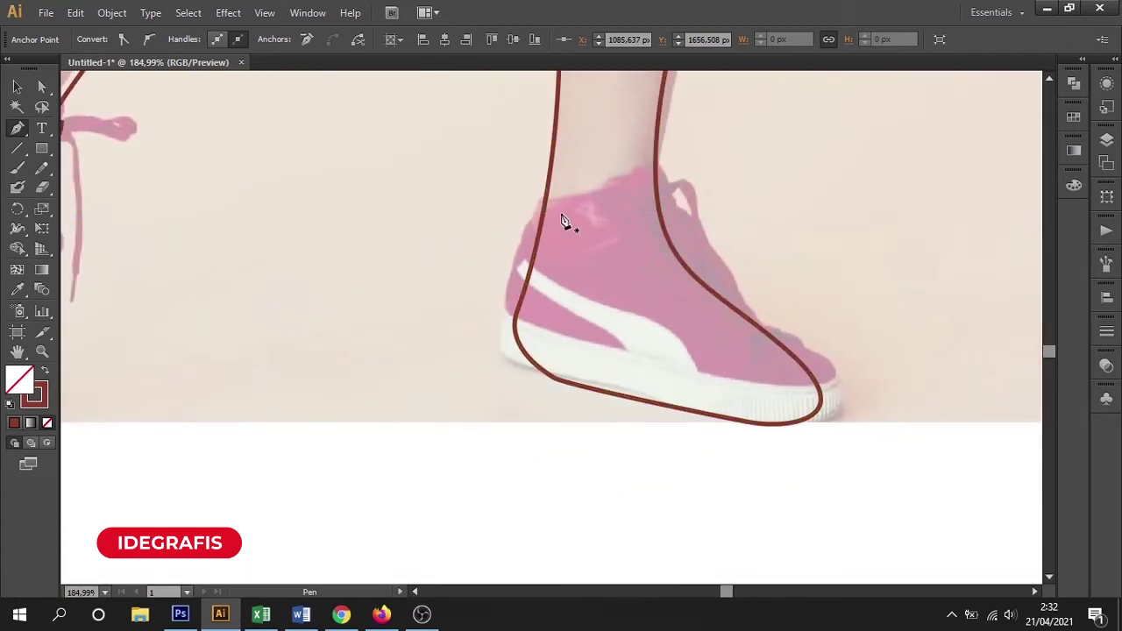
Step: Outline the front shoe from its collar down to the toe tip, along the sole and back to the heel
{"action": "left_click", "coordinate": [597, 200]}
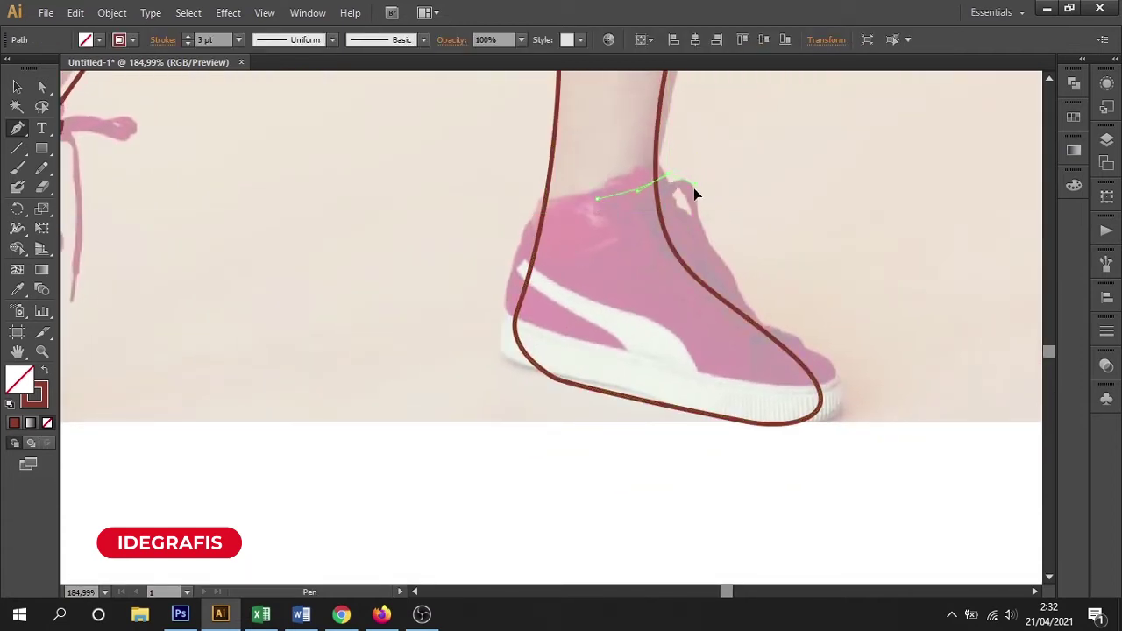
{"action": "left_click_drag", "start_coordinate": [686, 217], "coordinate": [683, 205]}
{"action": "left_click_drag", "start_coordinate": [844, 380], "coordinate": [844, 415]}
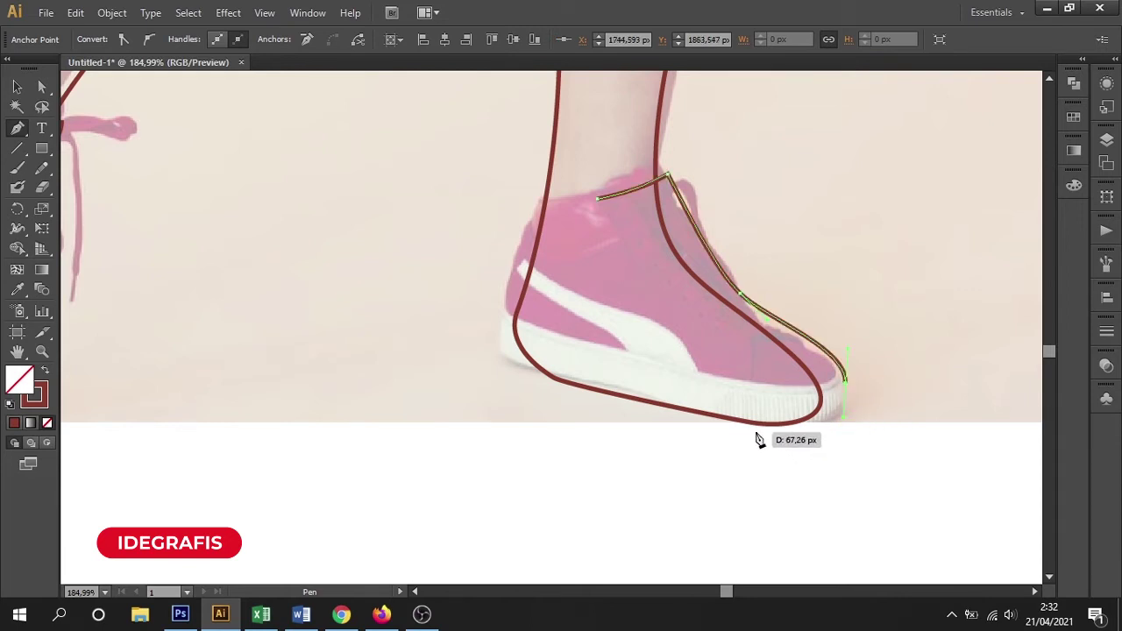
{"action": "left_click", "coordinate": [735, 398]}
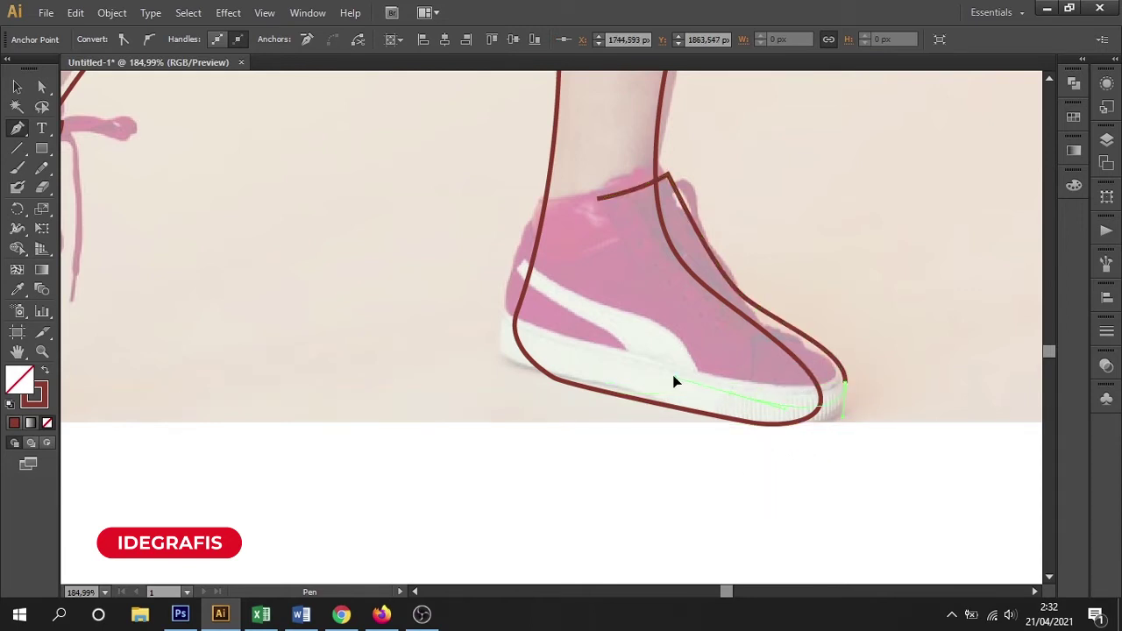
{"action": "left_click_drag", "start_coordinate": [510, 326], "coordinate": [515, 242]}
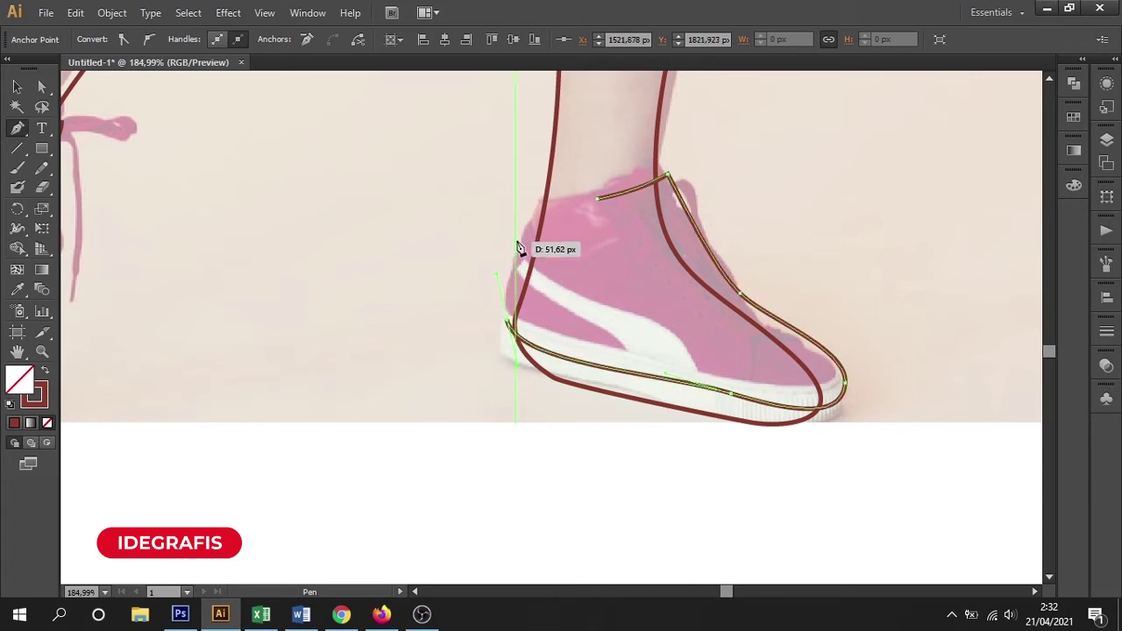
{"action": "left_click", "coordinate": [533, 194]}
{"action": "left_click_drag", "start_coordinate": [596, 199], "coordinate": [628, 198]}
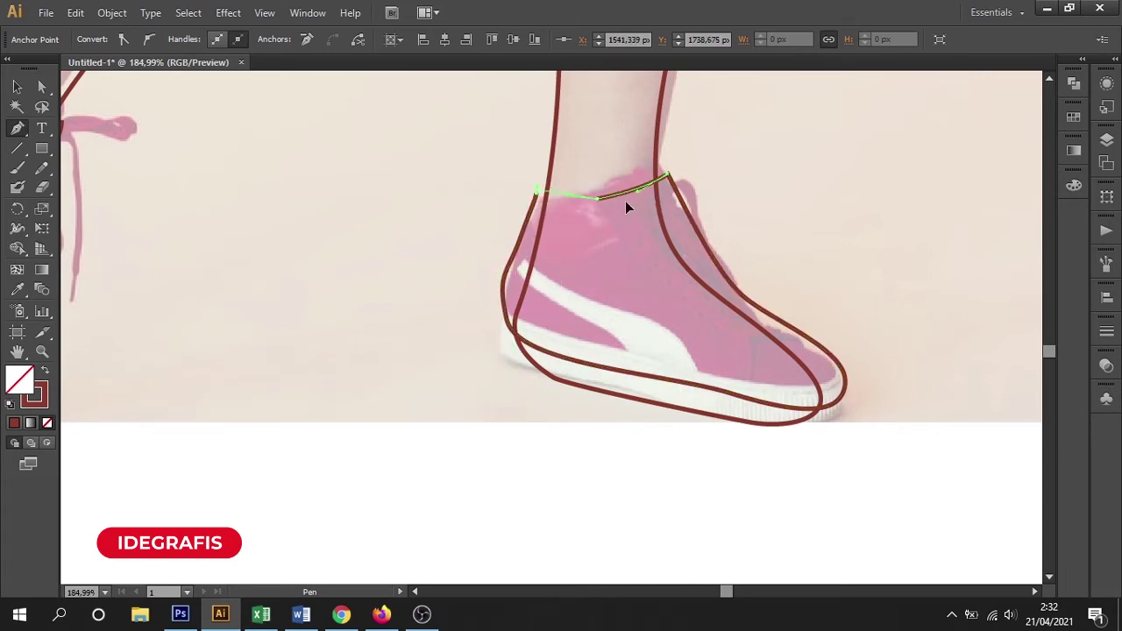
{"action": "left_click_drag", "start_coordinate": [654, 341], "coordinate": [582, 283]}
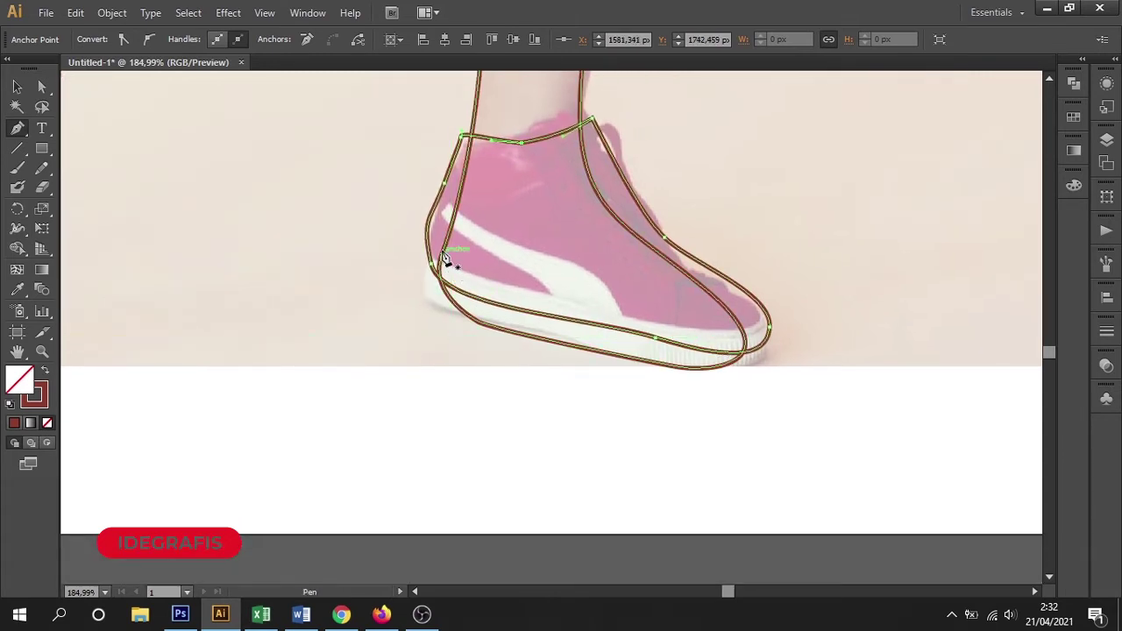
Step: Draw a closed curved outline around the sneaker's sole and toe, undoing one misplaced anchor
{"action": "left_click_drag", "start_coordinate": [756, 316], "coordinate": [752, 383]}
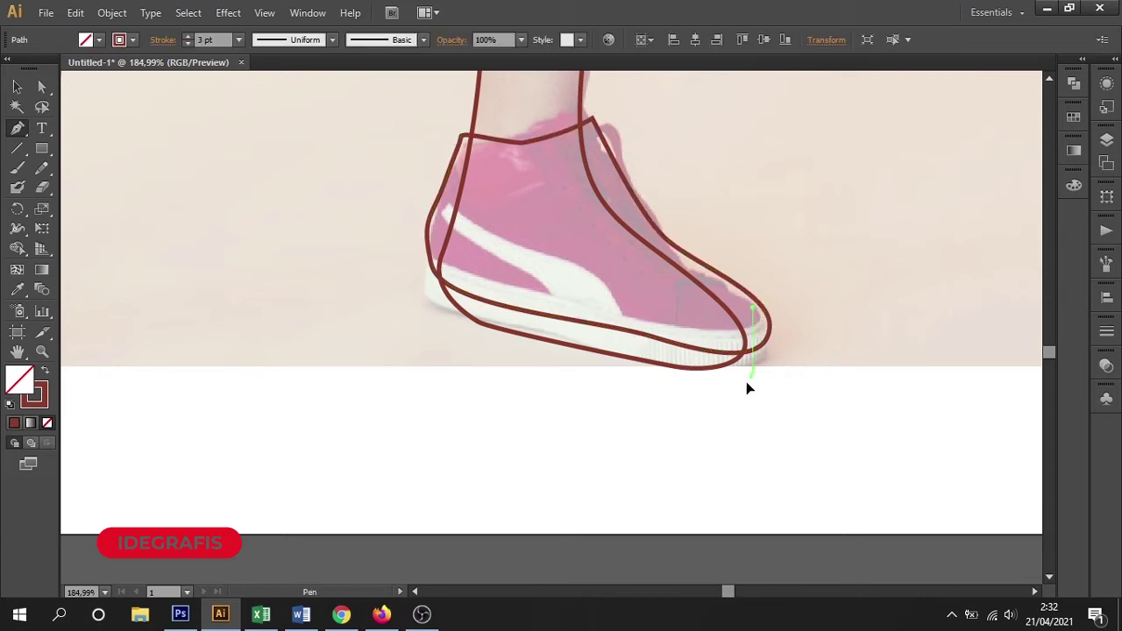
{"action": "left_click_drag", "start_coordinate": [624, 368], "coordinate": [597, 372]}
{"action": "key", "text": "ctrl+z"}
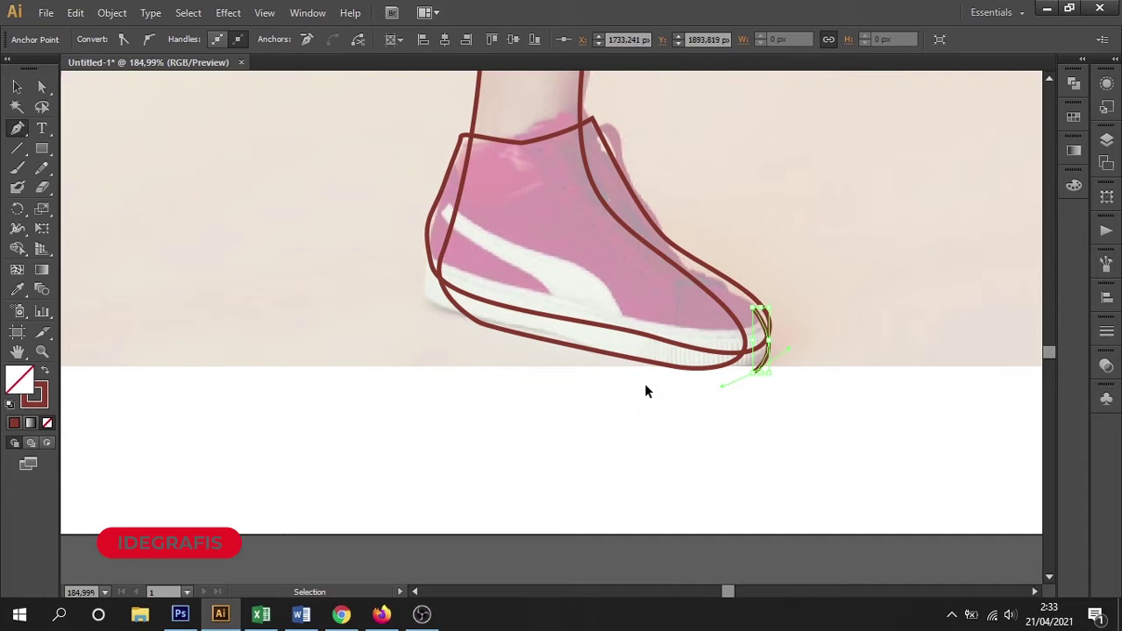
{"action": "left_click_drag", "start_coordinate": [574, 359], "coordinate": [514, 351]}
{"action": "left_click_drag", "start_coordinate": [438, 318], "coordinate": [413, 307]}
{"action": "mouse_move", "coordinate": [432, 260]}
{"action": "left_mouse_down"}
{"action": "mouse_move", "coordinate": [434, 228]}
{"action": "mouse_move", "coordinate": [548, 298]}
{"action": "mouse_move", "coordinate": [627, 307]}
{"action": "left_mouse_up"}
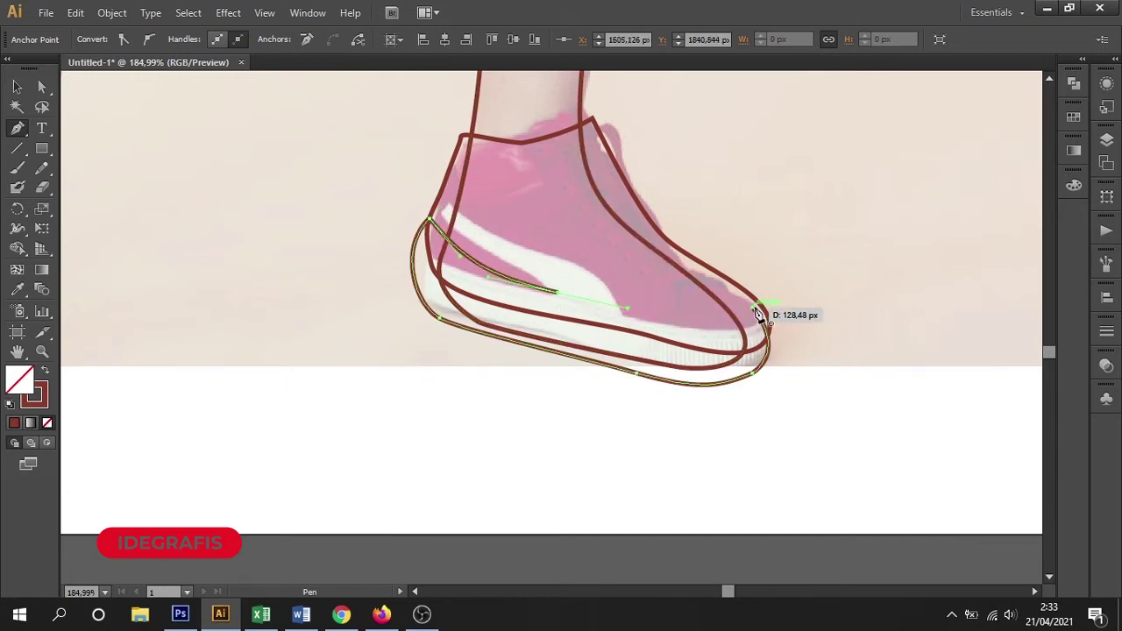
{"action": "left_click_drag", "start_coordinate": [756, 314], "coordinate": [784, 298]}
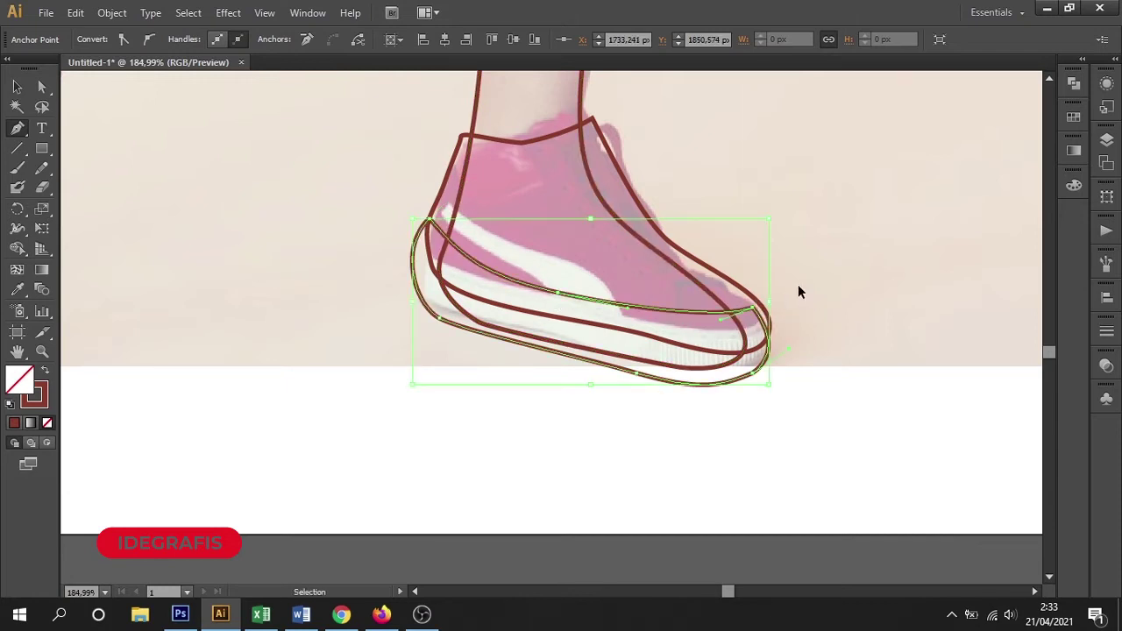
{"action": "key", "text": "ctrl+minus"}
{"action": "key", "text": "ctrl+minus"}
{"action": "key", "text": "ctrl+minus"}
Step: Zoom into the dark shoulder bag and outline it as a closed four-corner shape ending at the fingertips
{"action": "scroll", "coordinate": [659, 356], "scroll_direction": "up", "scroll_amount": 5}
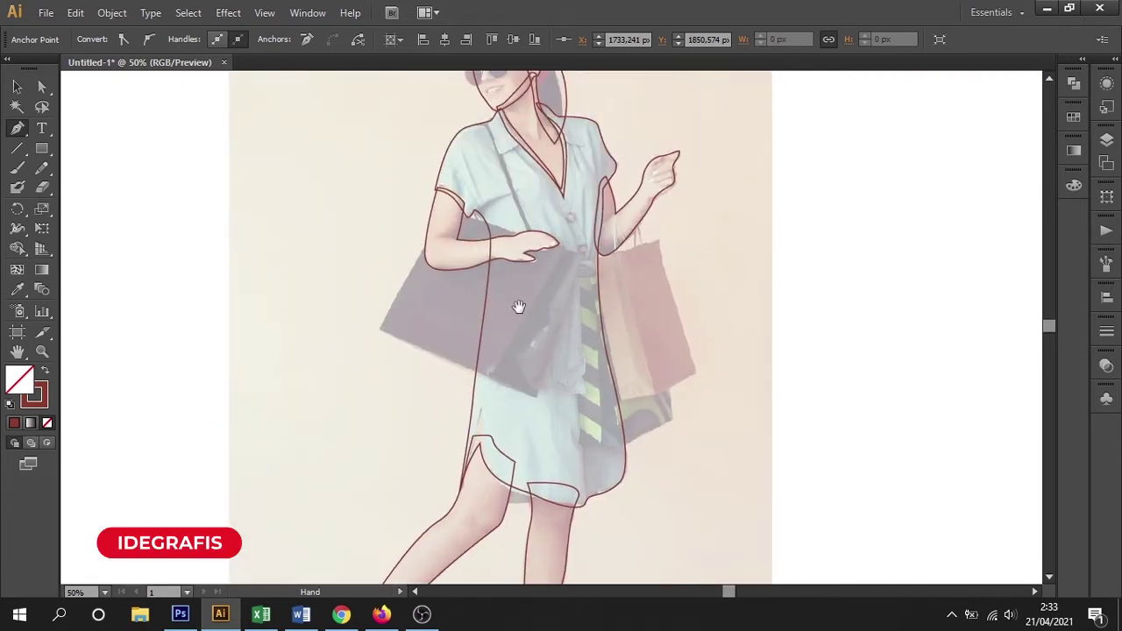
{"action": "scroll", "coordinate": [421, 257], "scroll_direction": "up", "scroll_amount": 3}
{"action": "left_click_drag", "start_coordinate": [572, 369], "coordinate": [617, 404]}
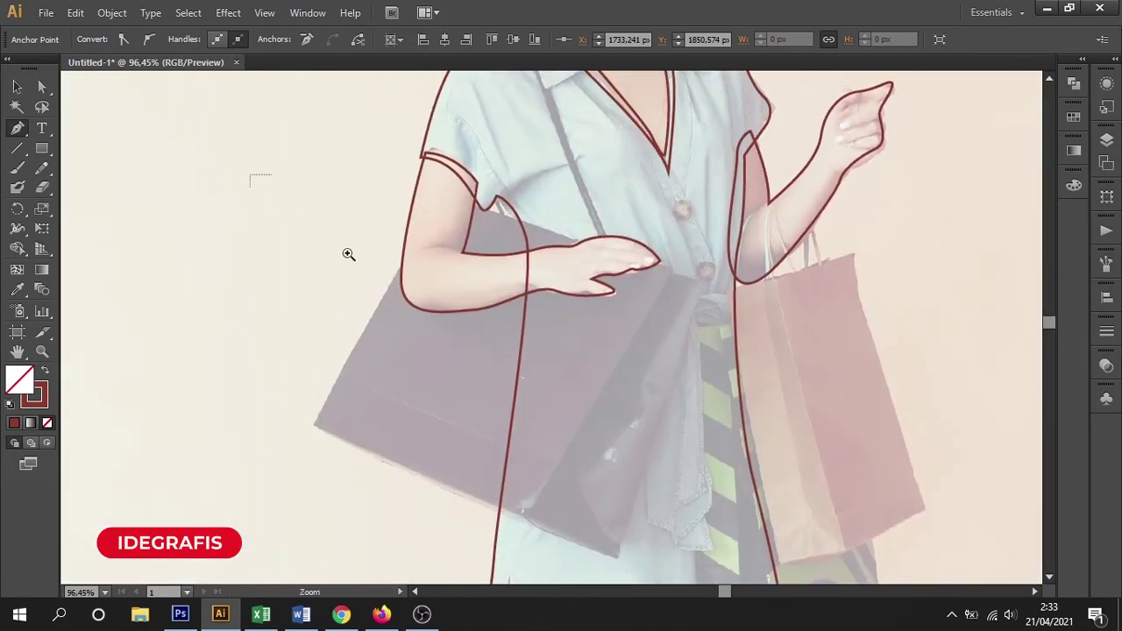
{"action": "left_click_drag", "start_coordinate": [348, 254], "coordinate": [865, 546]}
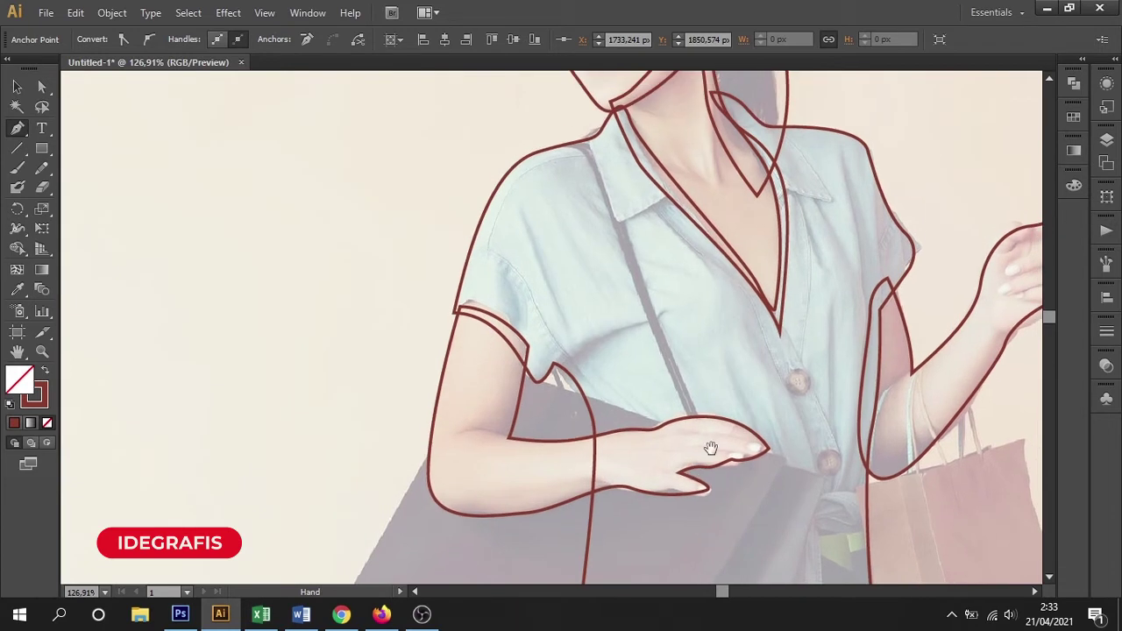
{"action": "scroll", "coordinate": [710, 448], "scroll_direction": "down", "scroll_amount": 2}
{"action": "scroll", "coordinate": [666, 389], "scroll_direction": "down", "scroll_amount": 4}
{"action": "scroll", "coordinate": [691, 356], "scroll_direction": "down", "scroll_amount": 1}
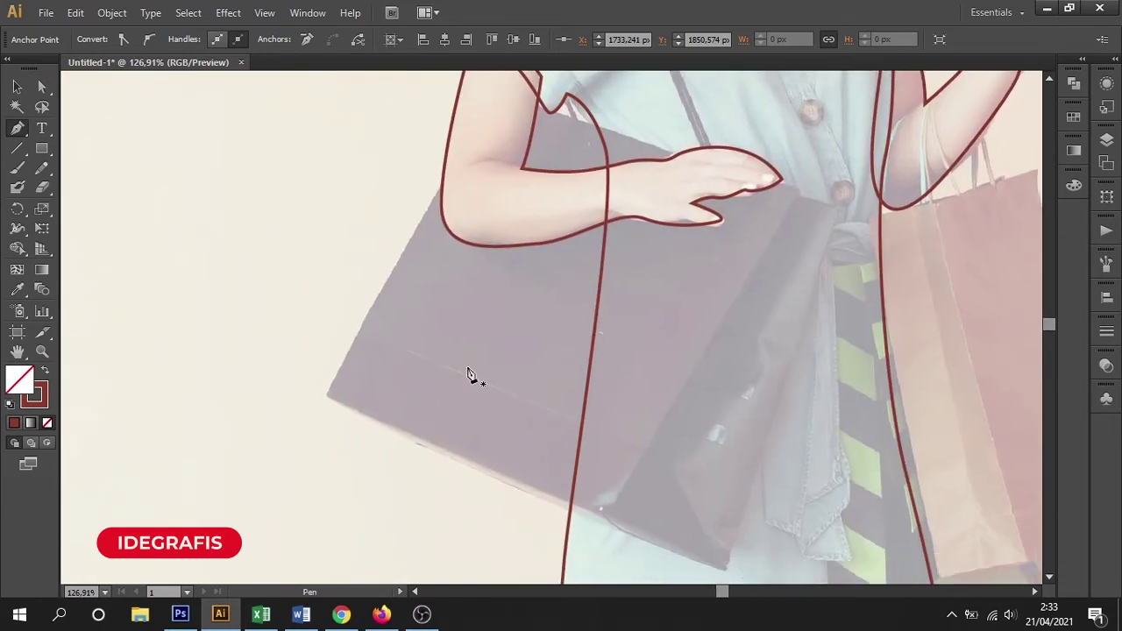
{"action": "left_click", "coordinate": [328, 397]}
{"action": "scroll", "coordinate": [592, 465], "scroll_direction": "down", "scroll_amount": 3}
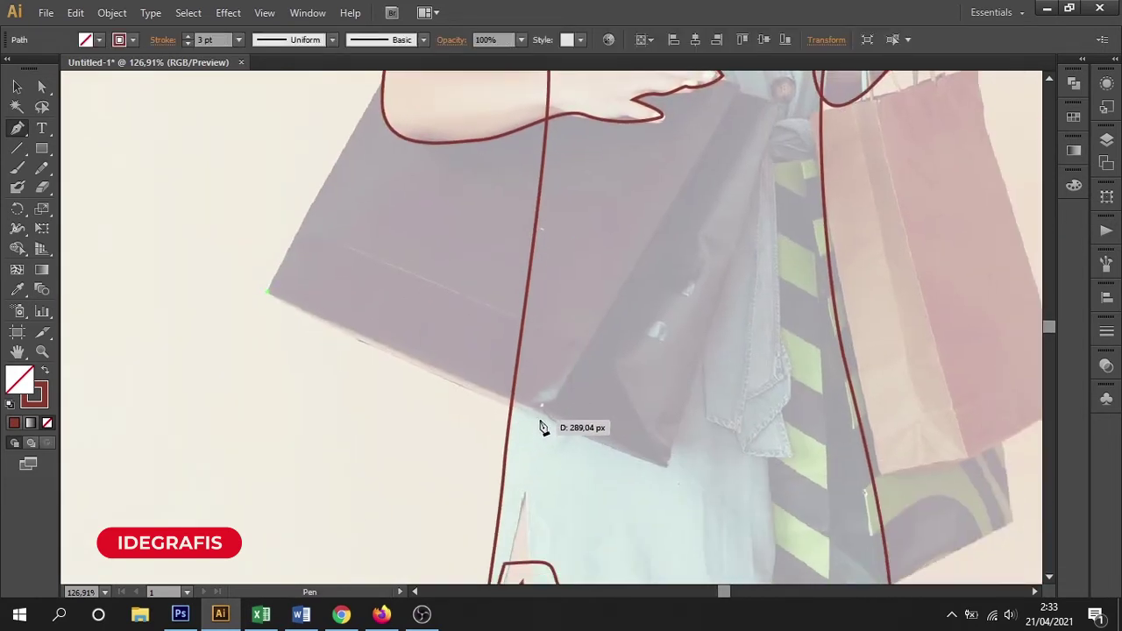
{"action": "left_click", "coordinate": [540, 408]}
{"action": "left_click_drag", "start_coordinate": [676, 291], "coordinate": [596, 441]}
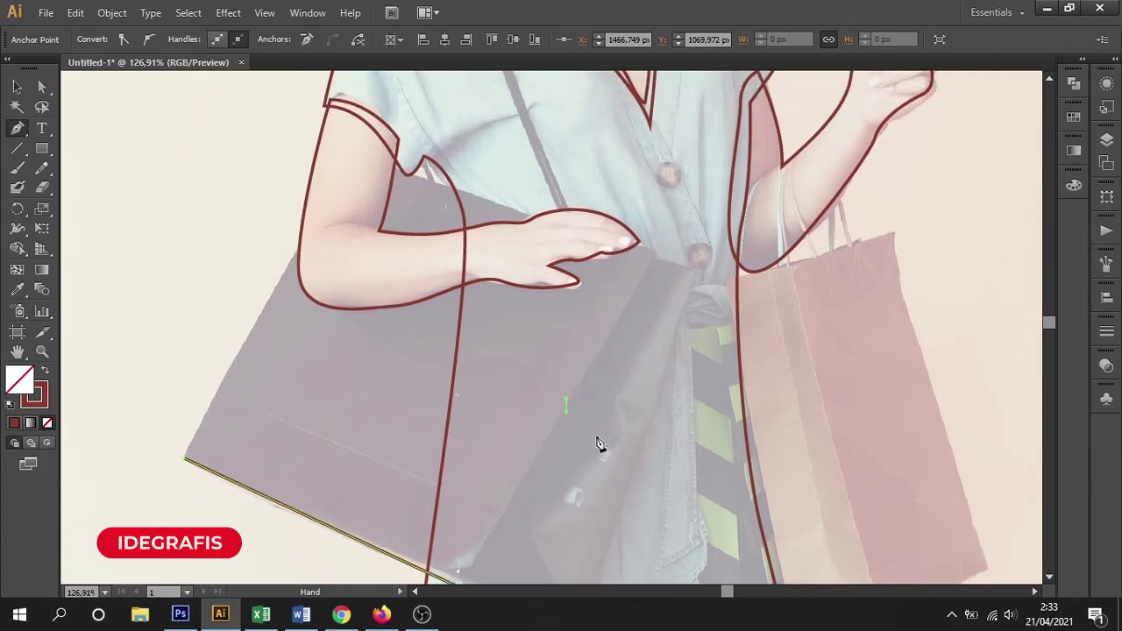
{"action": "left_click", "coordinate": [656, 254]}
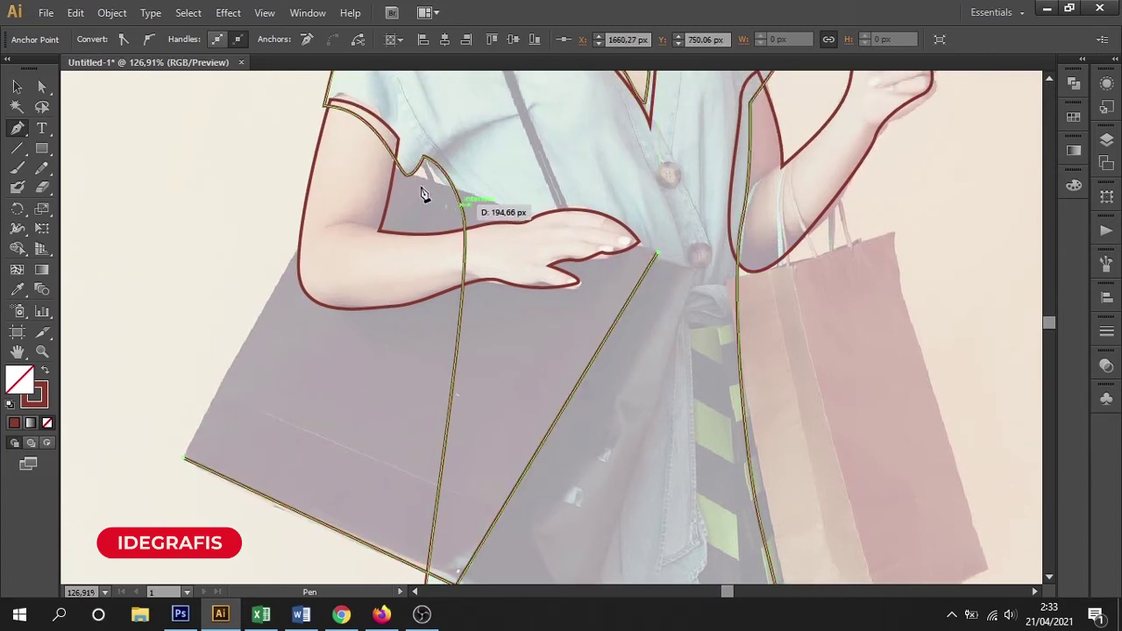
{"action": "left_click", "coordinate": [186, 464]}
Step: Draw the narrow side panel path along the bag's edge from its bottom up to the hand
{"action": "scroll", "coordinate": [368, 345], "scroll_direction": "down", "scroll_amount": 2}
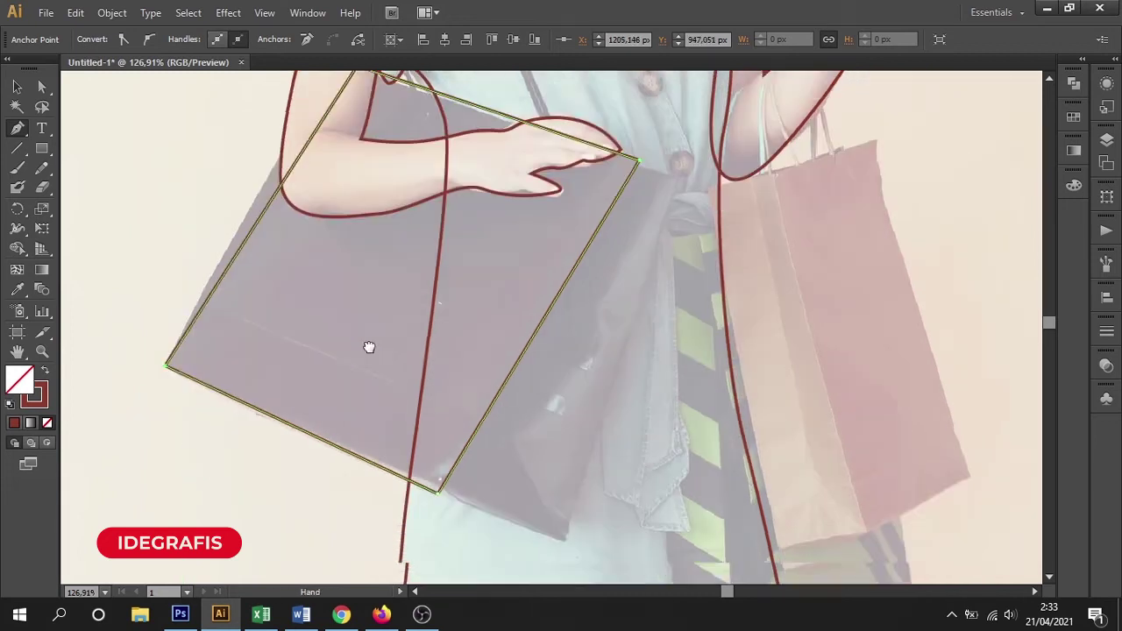
{"action": "scroll", "coordinate": [369, 345], "scroll_direction": "down", "scroll_amount": 2}
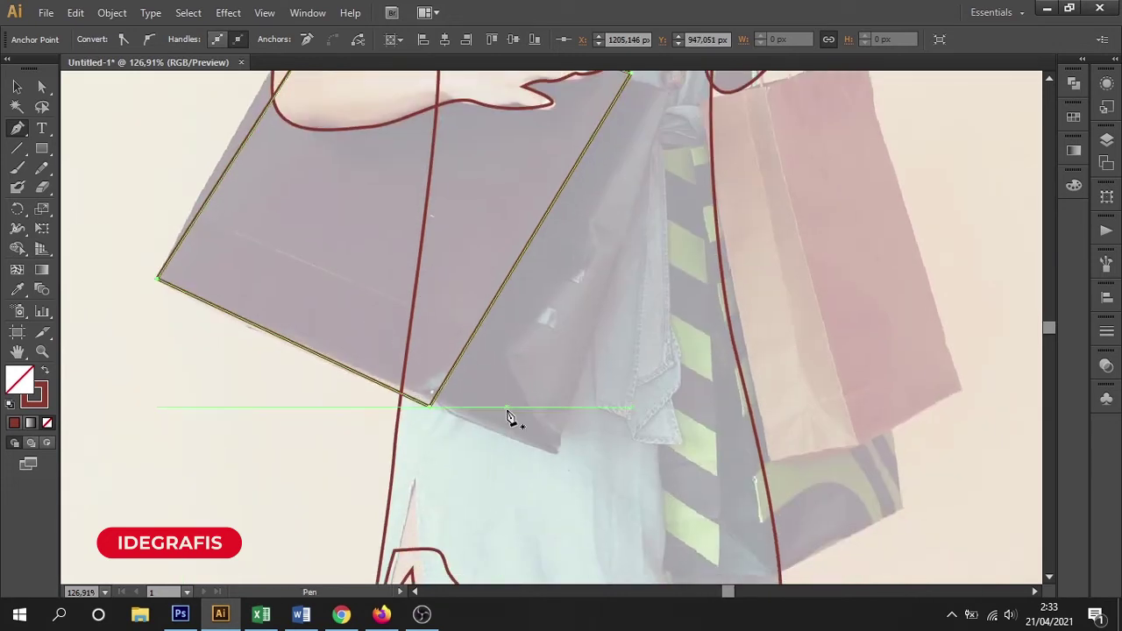
{"action": "left_click_drag", "start_coordinate": [507, 407], "coordinate": [547, 465]}
{"action": "scroll", "coordinate": [626, 371], "scroll_direction": "up", "scroll_amount": 2}
{"action": "scroll", "coordinate": [626, 371], "scroll_direction": "right", "scroll_amount": 2}
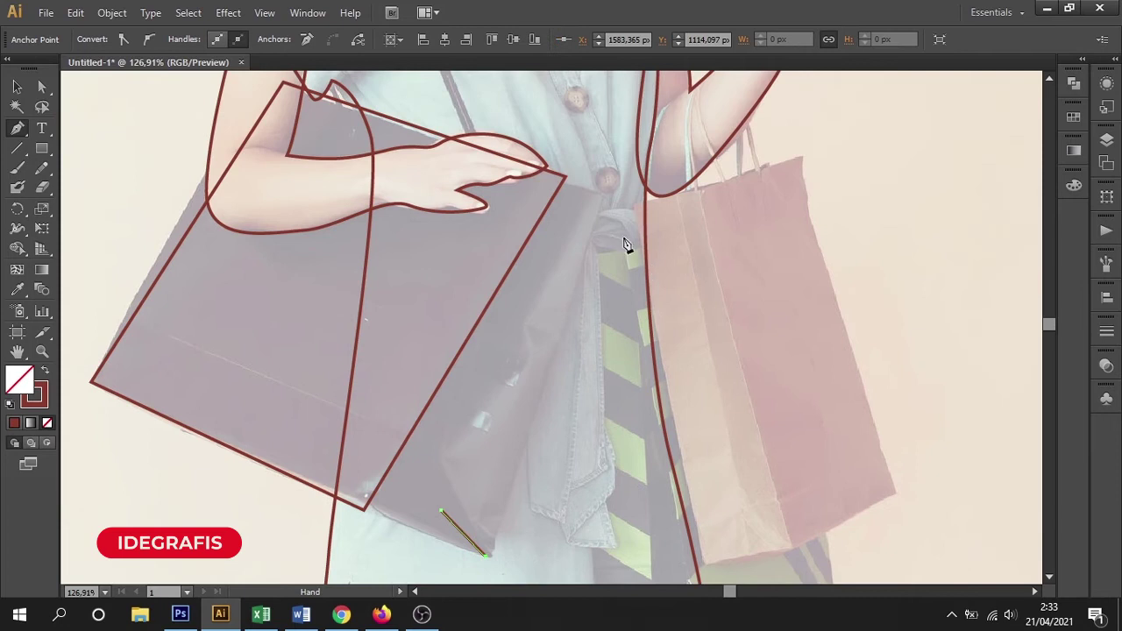
{"action": "left_click", "coordinate": [602, 199]}
{"action": "left_click_drag", "start_coordinate": [554, 180], "coordinate": [360, 492]}
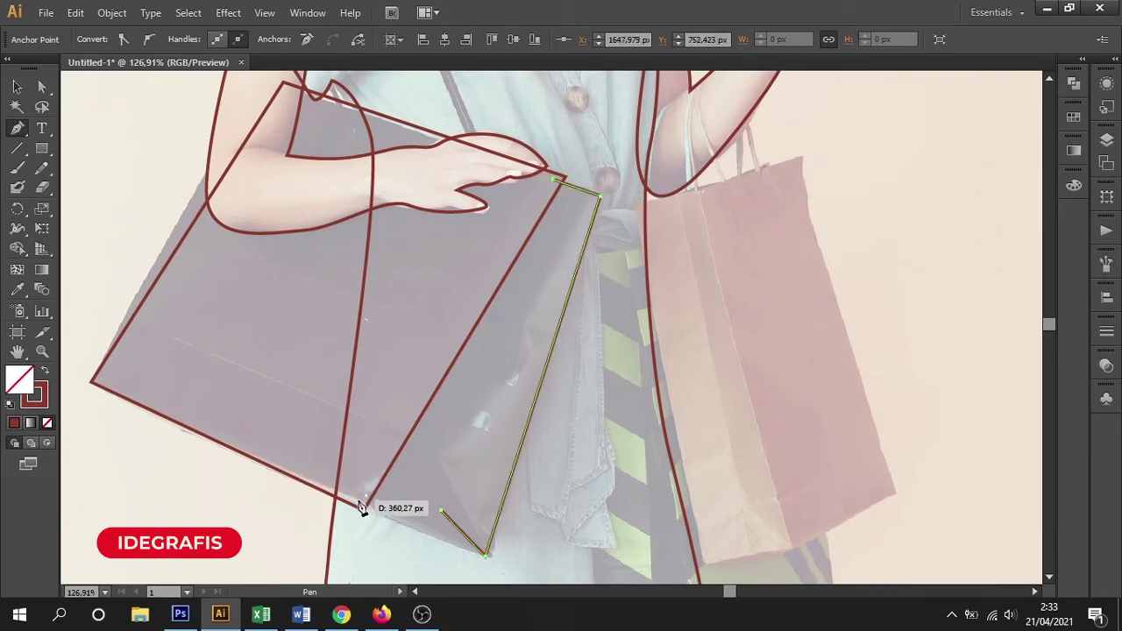
{"action": "left_click_drag", "start_coordinate": [359, 492], "coordinate": [360, 485]}
{"action": "left_click_drag", "start_coordinate": [360, 483], "coordinate": [361, 508]}
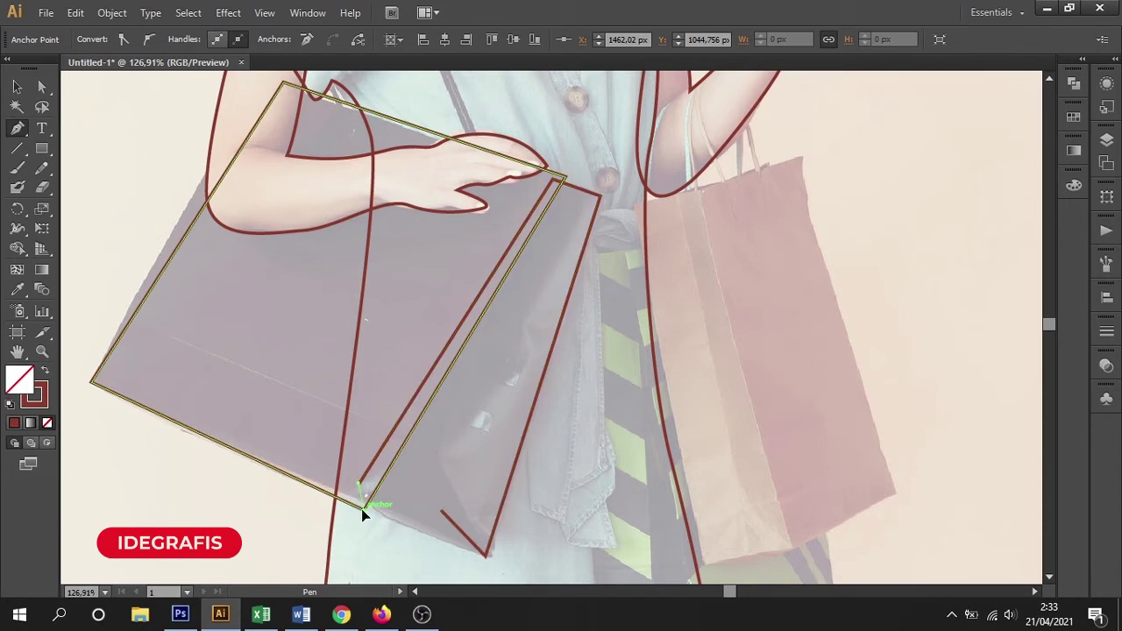
{"action": "left_click", "coordinate": [442, 512]}
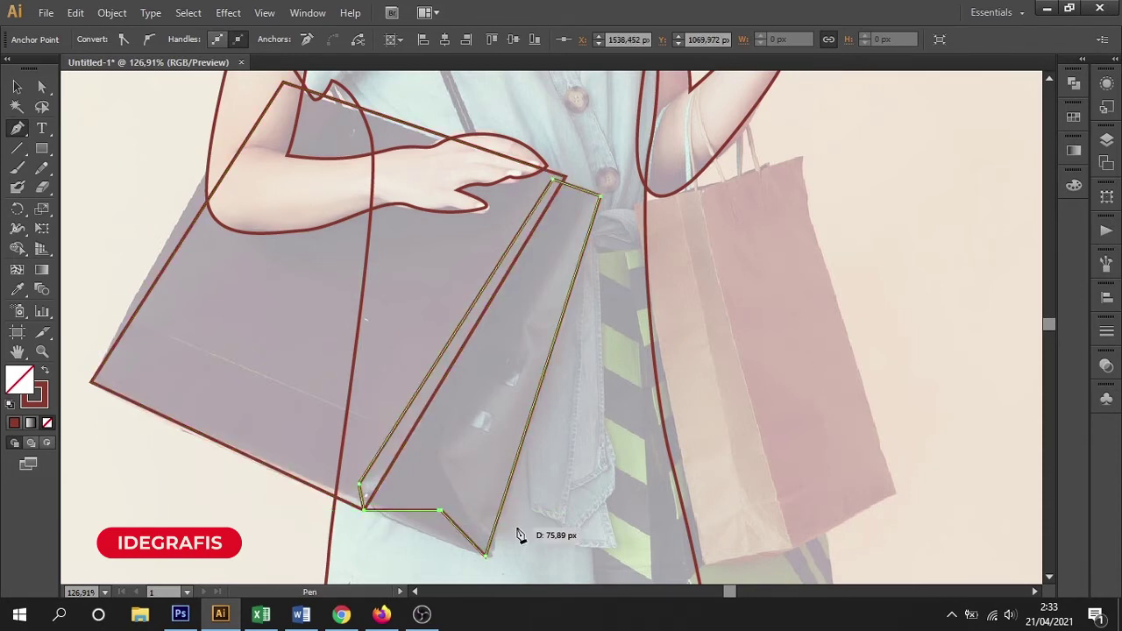
{"action": "left_click_drag", "start_coordinate": [636, 427], "coordinate": [468, 381]}
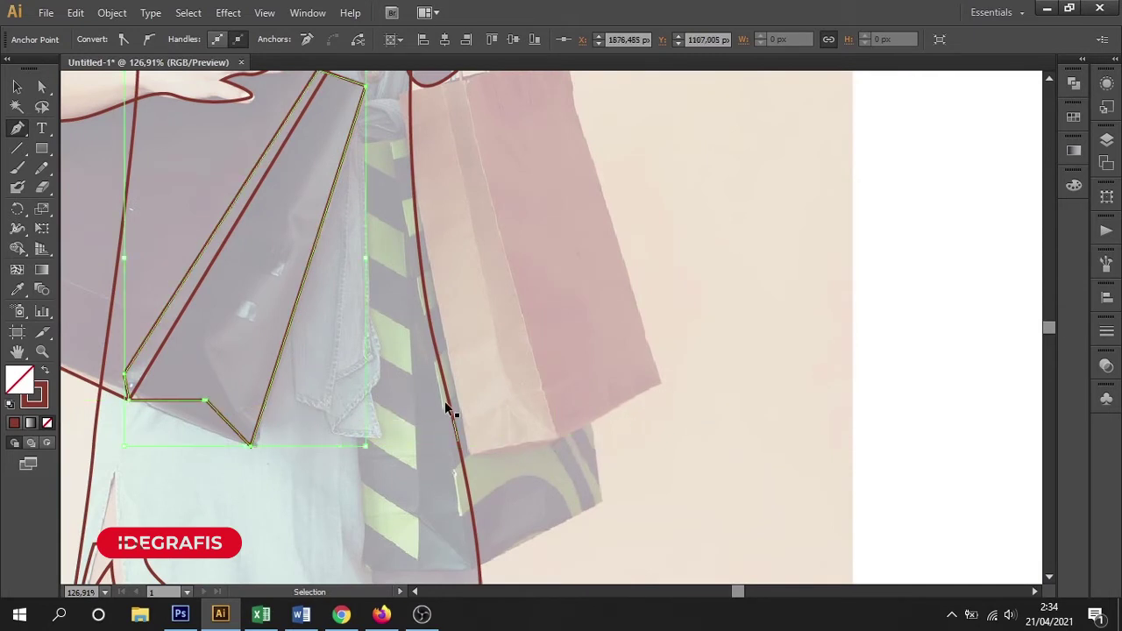
Step: Dismiss the failed Join alert and outline the front panel of the hanging shopping bag
{"action": "key", "text": "ctrl+j"}
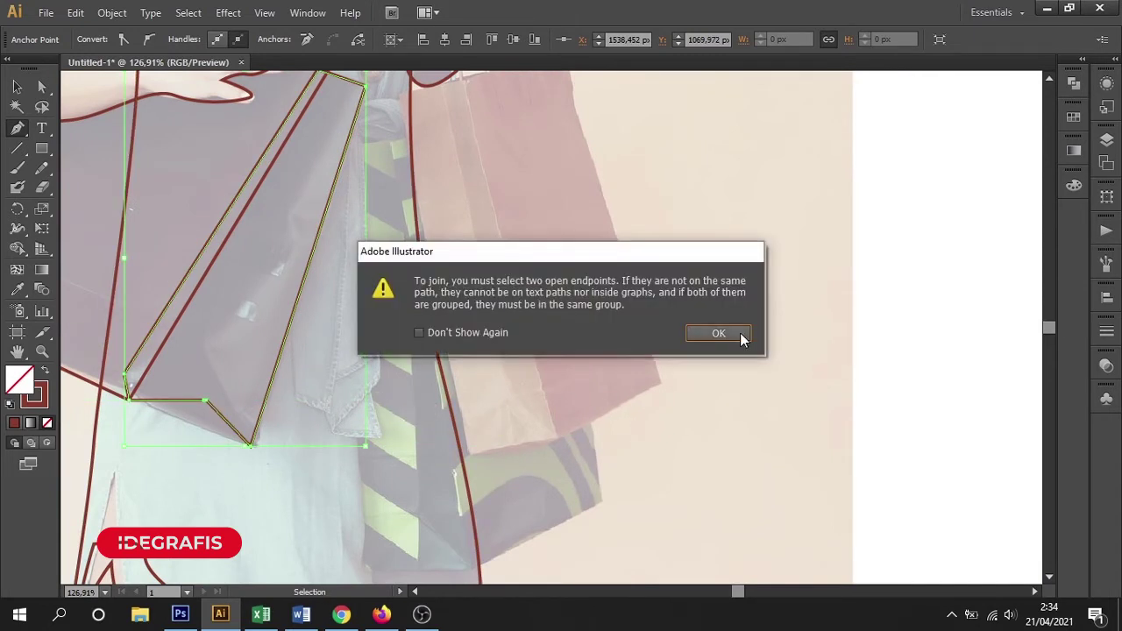
{"action": "left_click", "coordinate": [744, 340]}
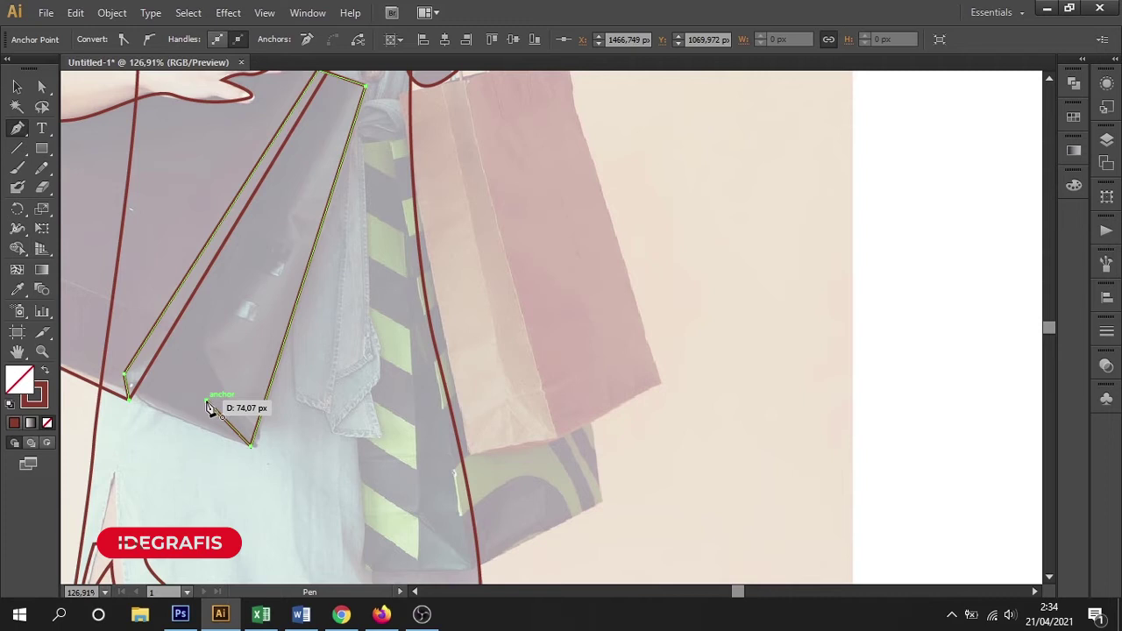
{"action": "left_click", "coordinate": [471, 453]}
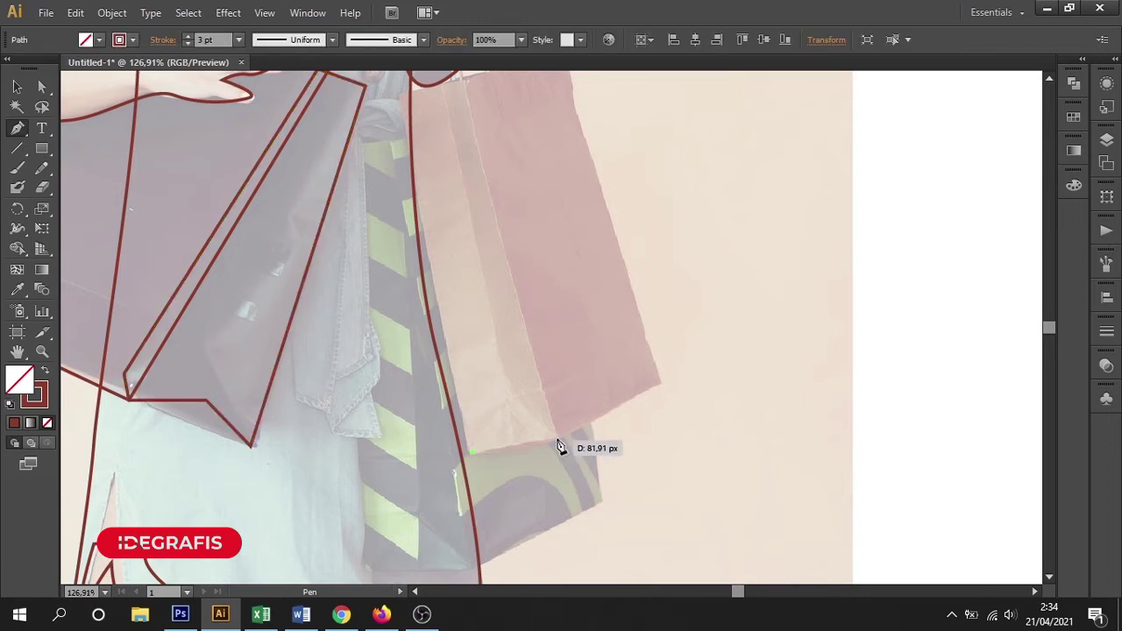
{"action": "left_click", "coordinate": [555, 443]}
{"action": "scroll", "coordinate": [571, 443], "scroll_direction": "up", "scroll_amount": 3}
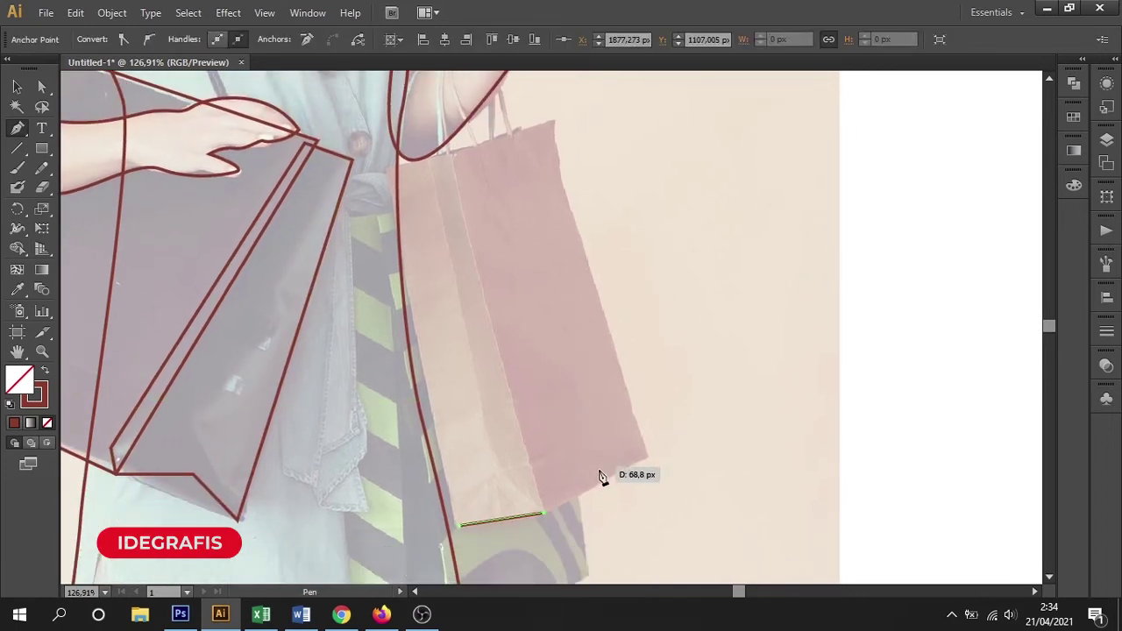
{"action": "left_click", "coordinate": [451, 160]}
{"action": "left_click", "coordinate": [384, 168]}
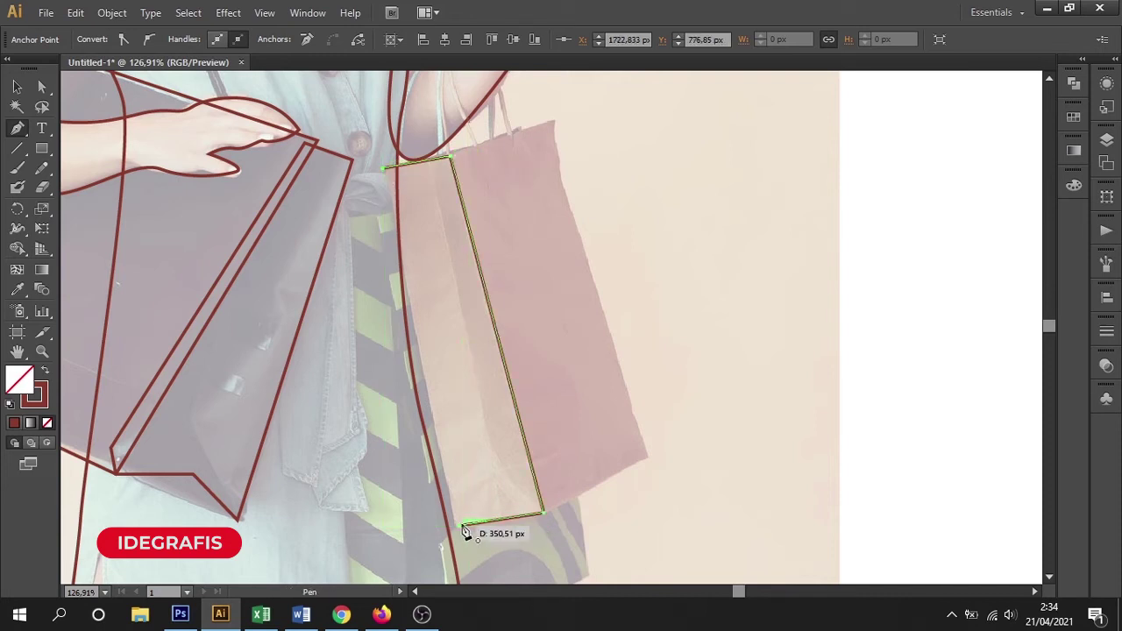
{"action": "left_click", "coordinate": [459, 528]}
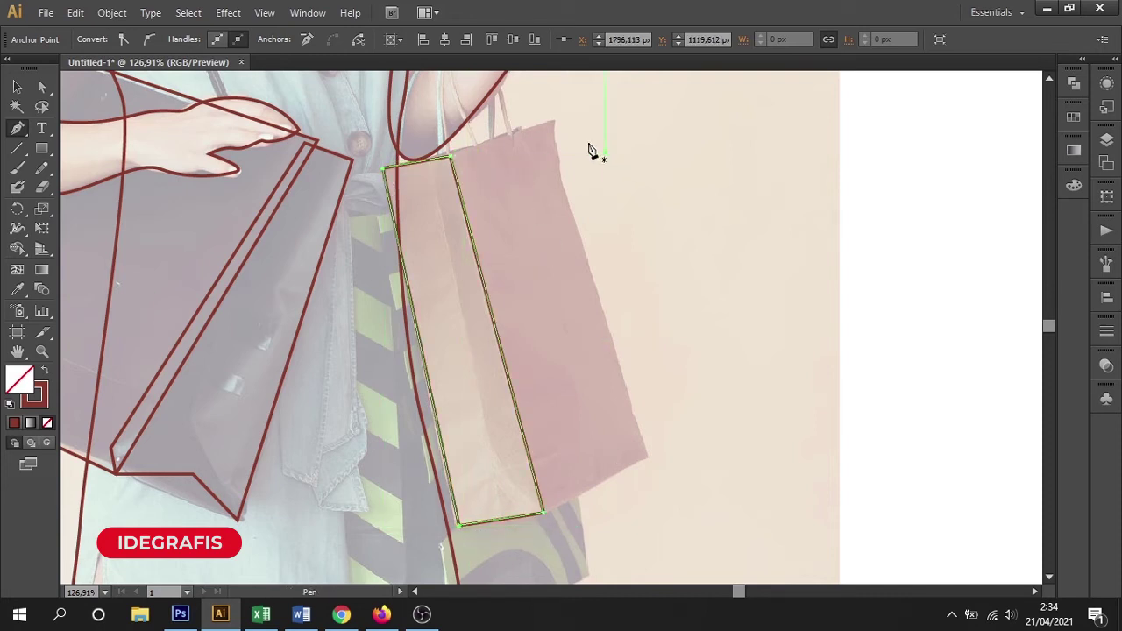
Step: Outline the red bag as a closed shape from its top through its right and bottom corners
{"action": "left_click", "coordinate": [533, 129]}
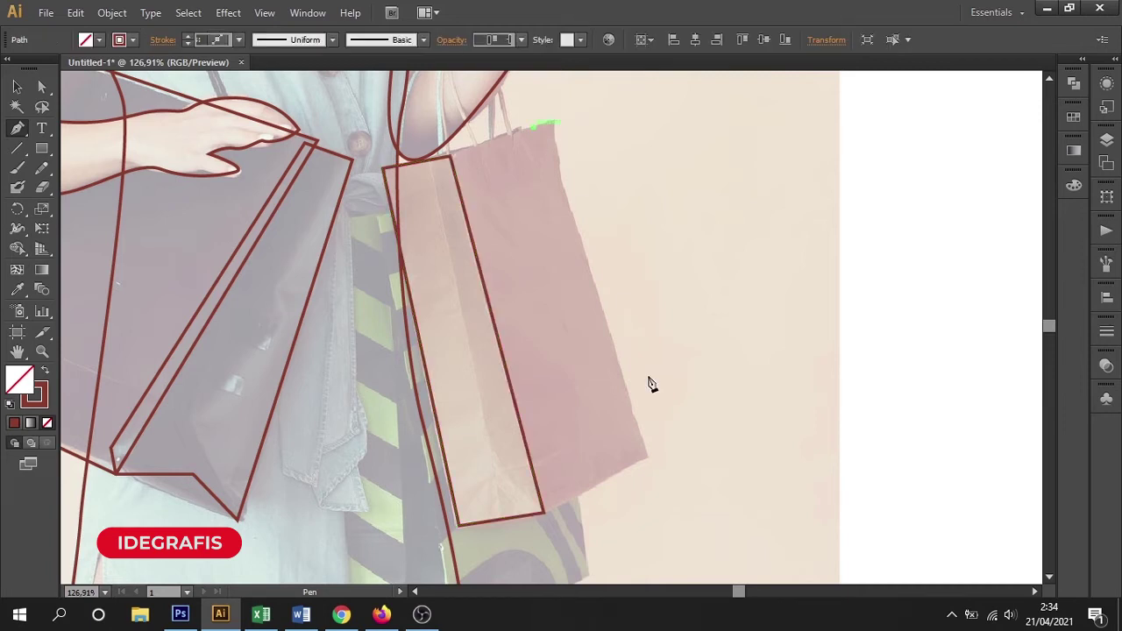
{"action": "left_click", "coordinate": [645, 438]}
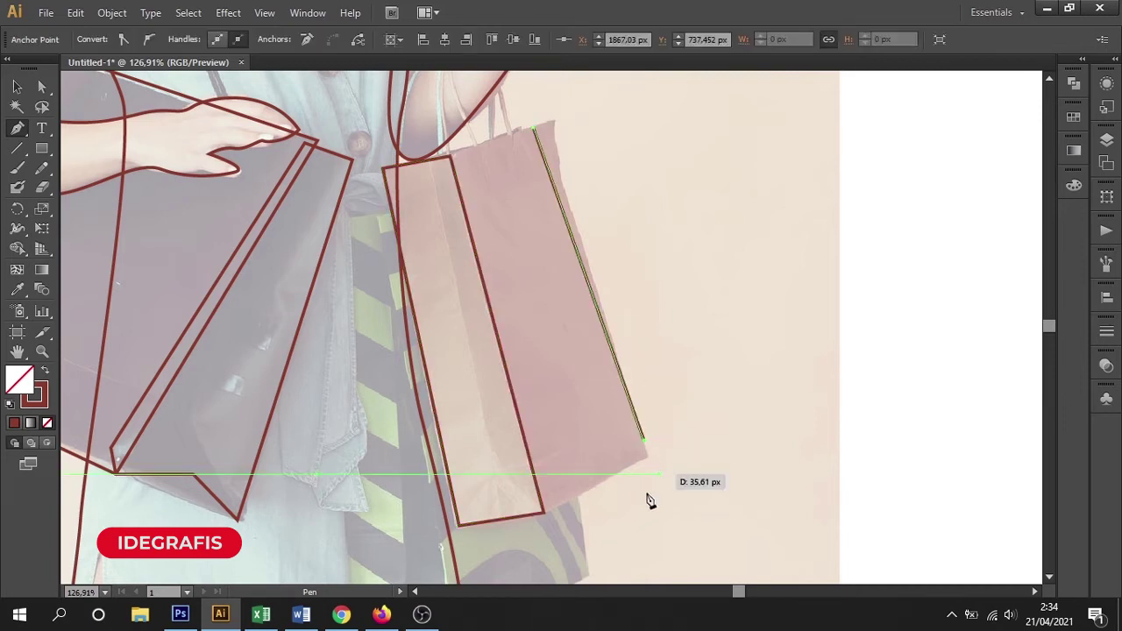
{"action": "left_click", "coordinate": [544, 515]}
{"action": "left_click", "coordinate": [452, 157]}
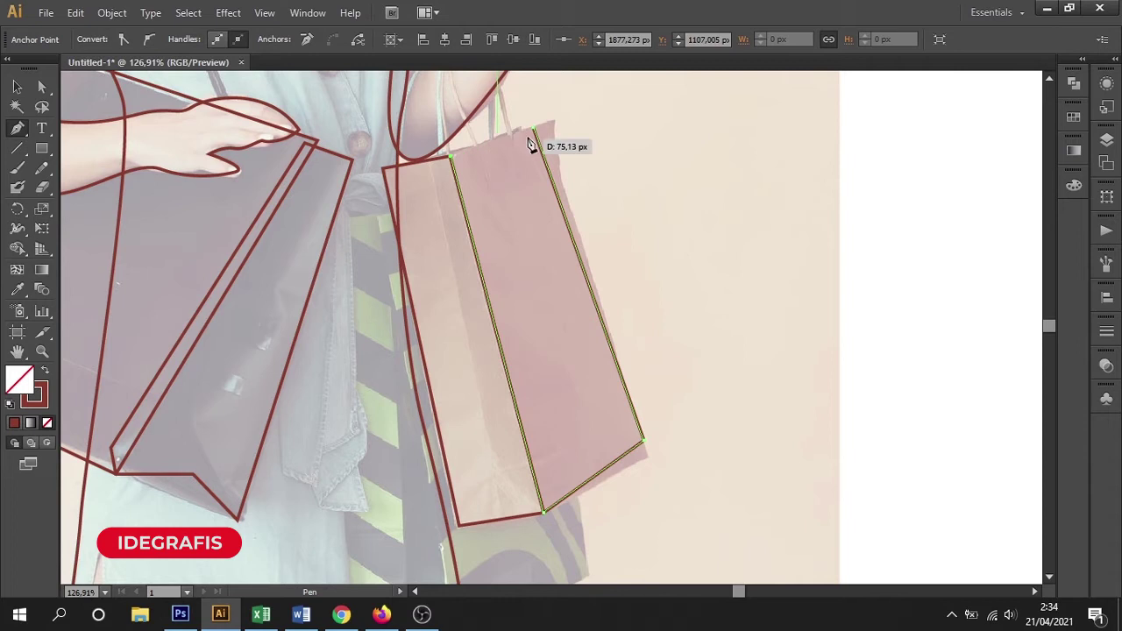
Step: Start another bag outline at its lower corner and trace its bottom and edge up to the top
{"action": "left_click_drag", "start_coordinate": [530, 365], "coordinate": [699, 256]}
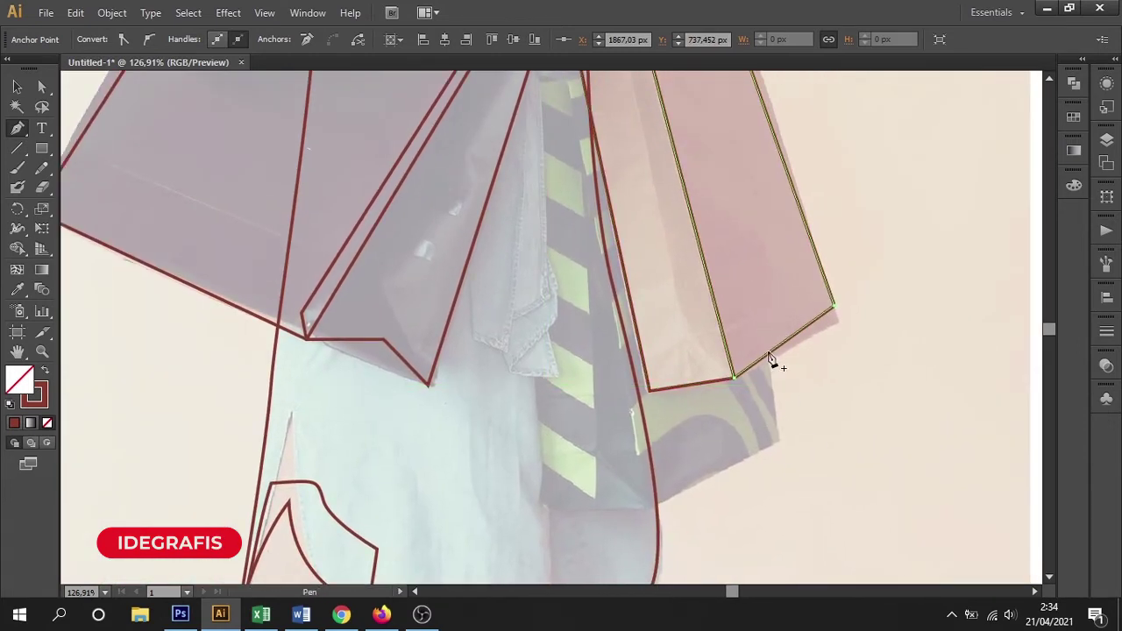
{"action": "left_click", "coordinate": [779, 443]}
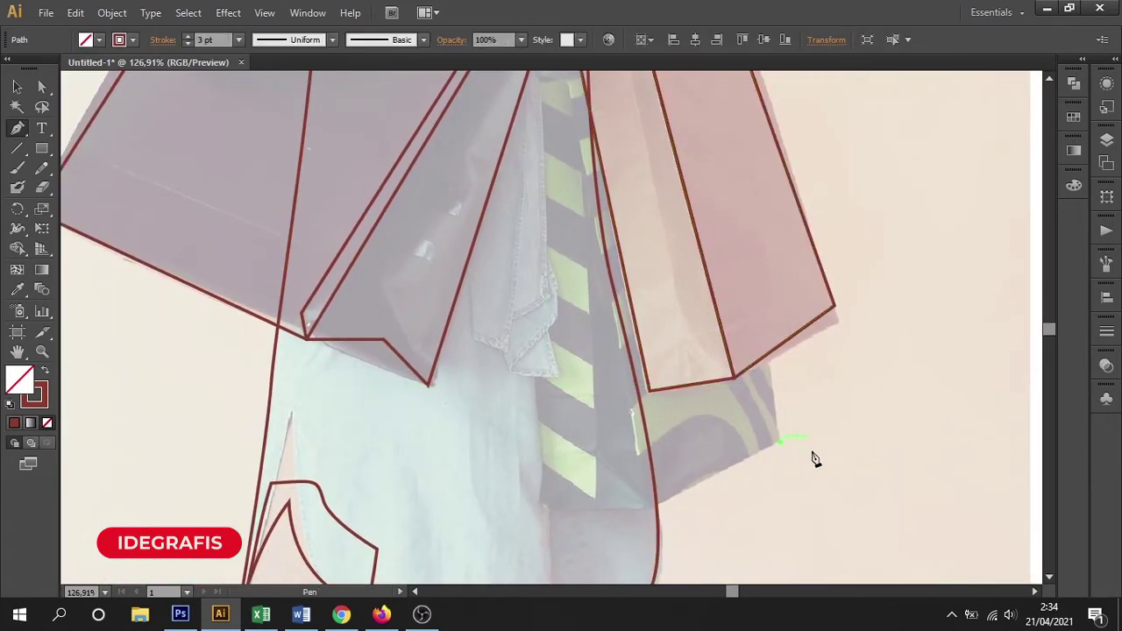
{"action": "left_click", "coordinate": [645, 509]}
{"action": "scroll", "coordinate": [631, 462], "scroll_direction": "up", "scroll_amount": 1}
{"action": "scroll", "coordinate": [634, 395], "scroll_direction": "up", "scroll_amount": 3}
{"action": "left_click", "coordinate": [574, 221]}
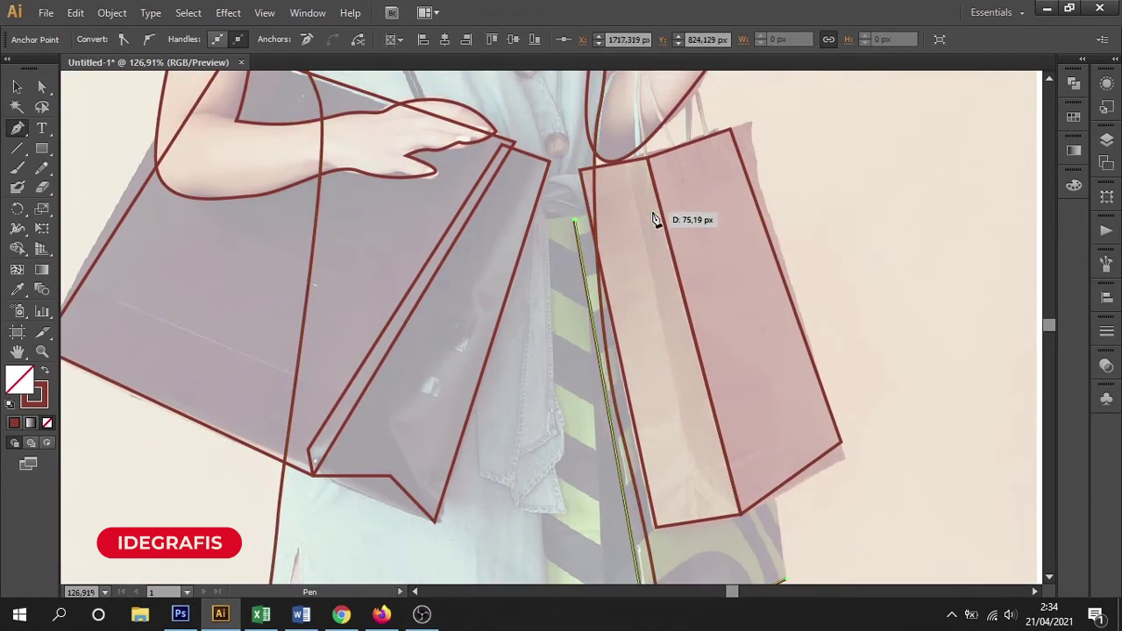
{"action": "left_click", "coordinate": [694, 199]}
{"action": "scroll", "coordinate": [789, 421], "scroll_direction": "down", "scroll_amount": 2}
Step: Place the bag's lower-right corner anchor and bring the striped strip into view
{"action": "left_click", "coordinate": [776, 472]}
{"action": "scroll", "coordinate": [608, 481], "scroll_direction": "down", "scroll_amount": 1}
{"action": "scroll", "coordinate": [608, 481], "scroll_direction": "left", "scroll_amount": 3}
{"action": "left_click", "coordinate": [780, 472]}
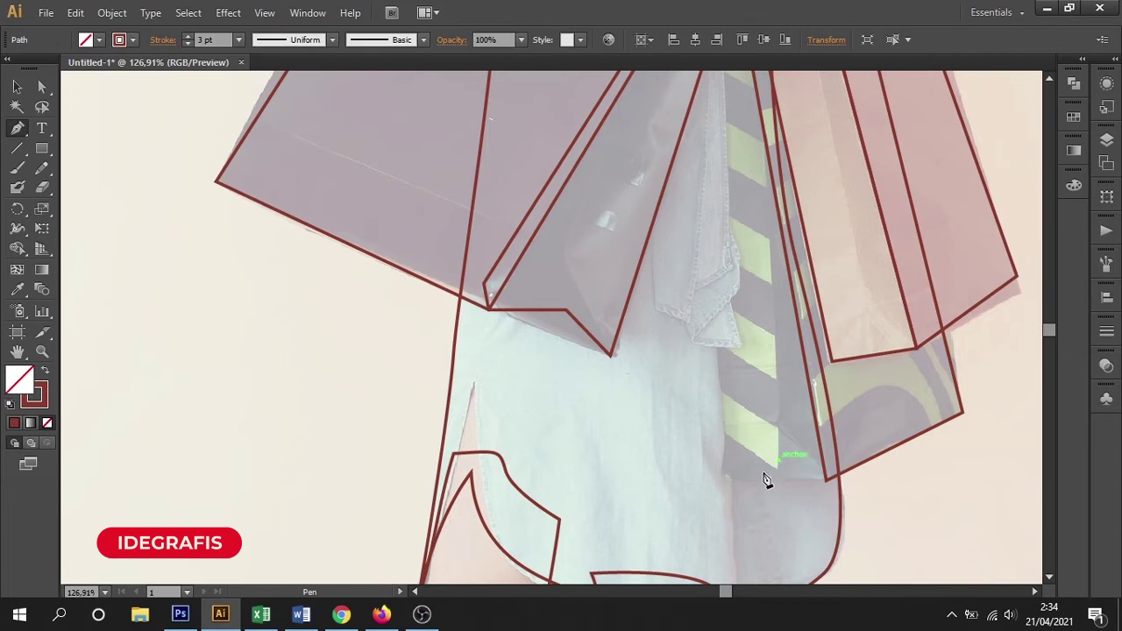
{"action": "scroll", "coordinate": [706, 407], "scroll_direction": "up", "scroll_amount": 2}
{"action": "left_click_drag", "start_coordinate": [705, 407], "coordinate": [704, 481]}
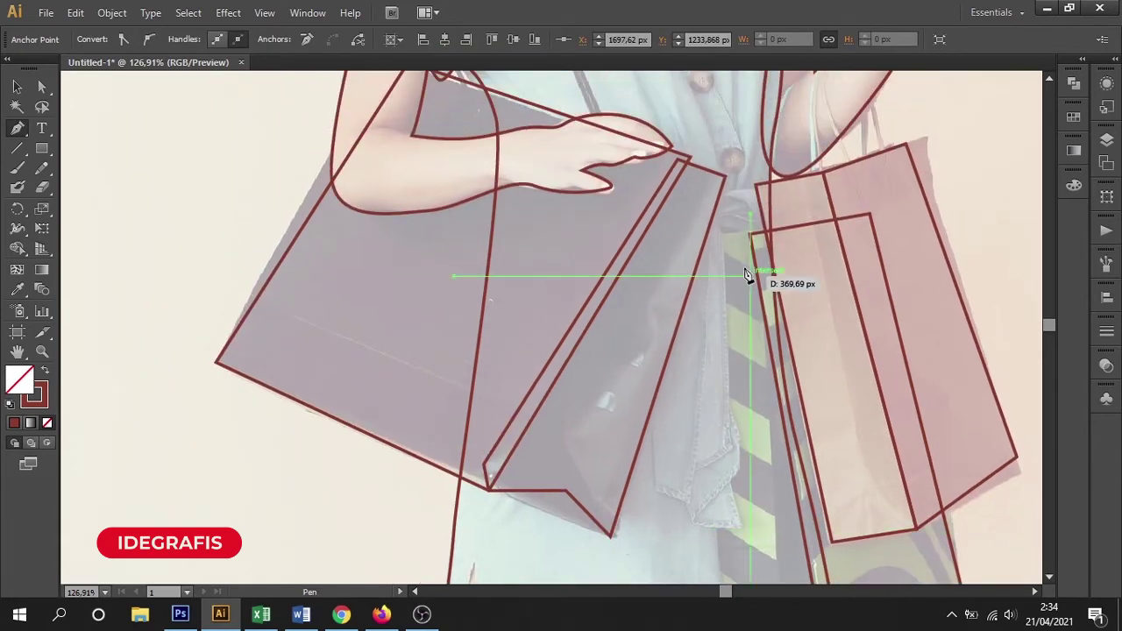
Step: Outline the narrow striped strip from its top corner to its bottom end, then deselect it
{"action": "left_click", "coordinate": [727, 249]}
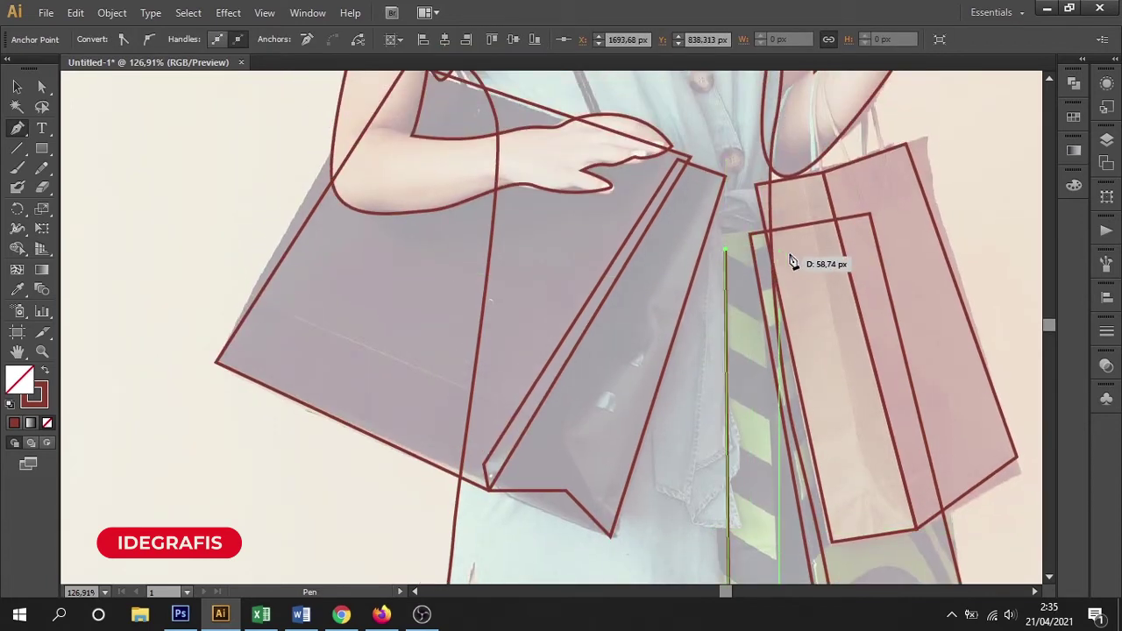
{"action": "scroll", "coordinate": [744, 228], "scroll_direction": "down", "scroll_amount": 1}
{"action": "scroll", "coordinate": [745, 228], "scroll_direction": "right", "scroll_amount": 1}
{"action": "left_click", "coordinate": [673, 181]}
{"action": "scroll", "coordinate": [776, 250], "scroll_direction": "down", "scroll_amount": 5}
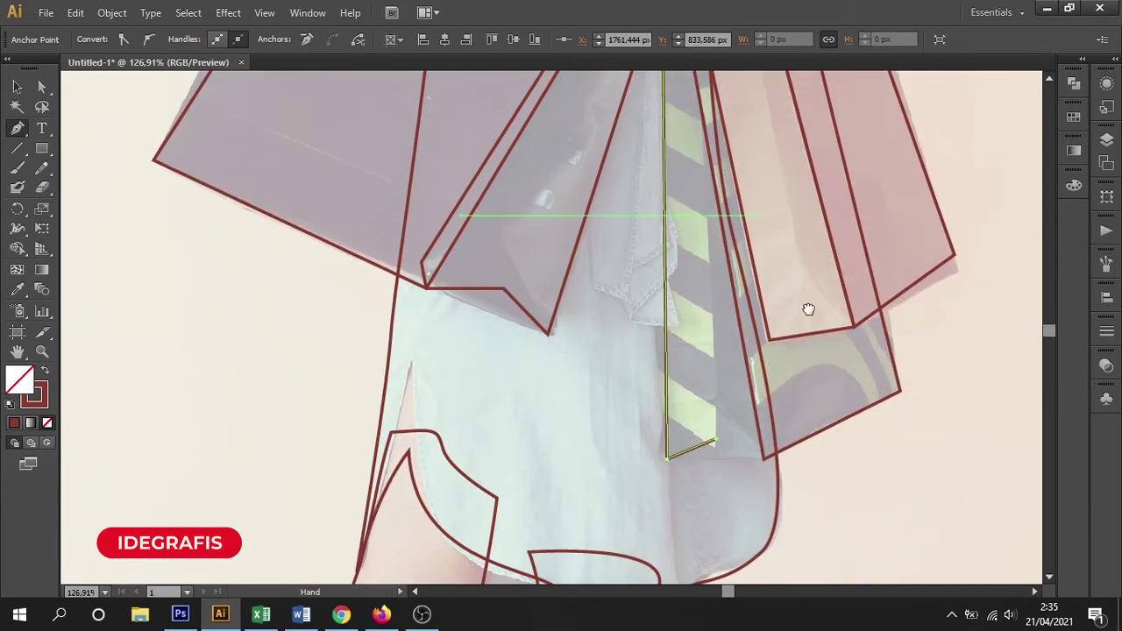
{"action": "scroll", "coordinate": [806, 308], "scroll_direction": "down", "scroll_amount": 1}
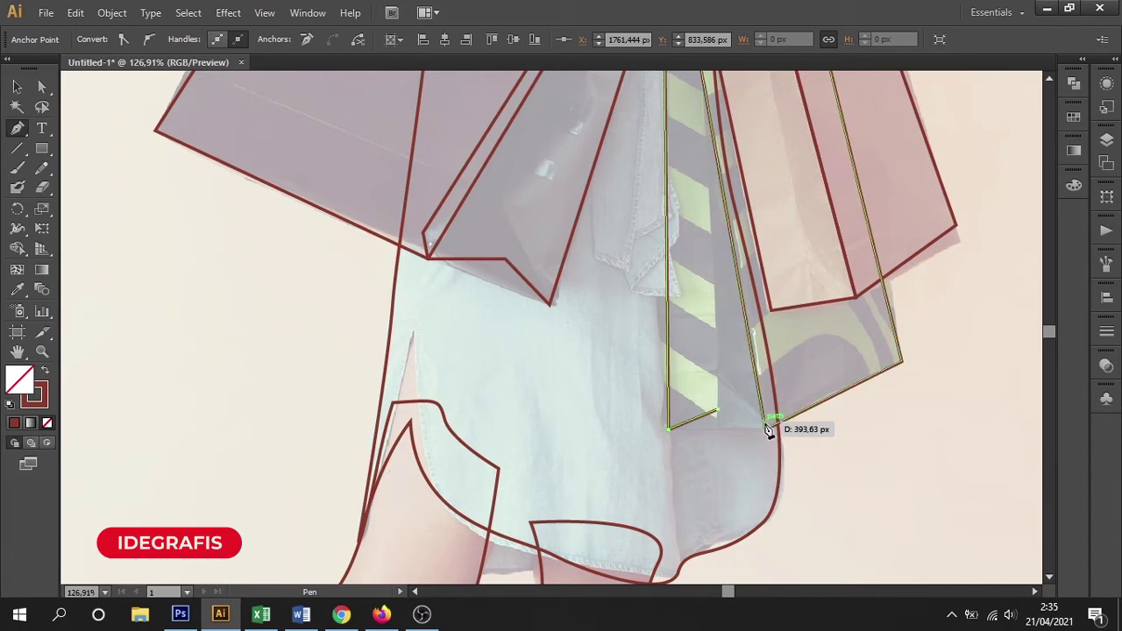
{"action": "left_click", "coordinate": [765, 428]}
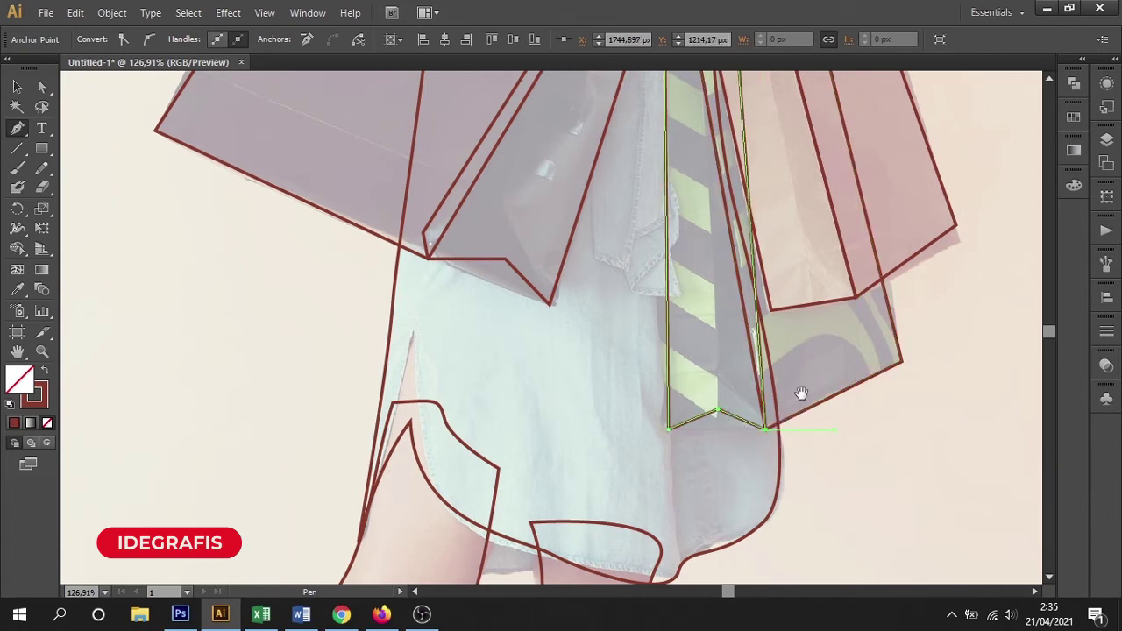
{"action": "scroll", "coordinate": [800, 393], "scroll_direction": "up", "scroll_amount": 5}
{"action": "scroll", "coordinate": [776, 387], "scroll_direction": "up", "scroll_amount": 5}
{"action": "scroll", "coordinate": [741, 407], "scroll_direction": "up", "scroll_amount": 2}
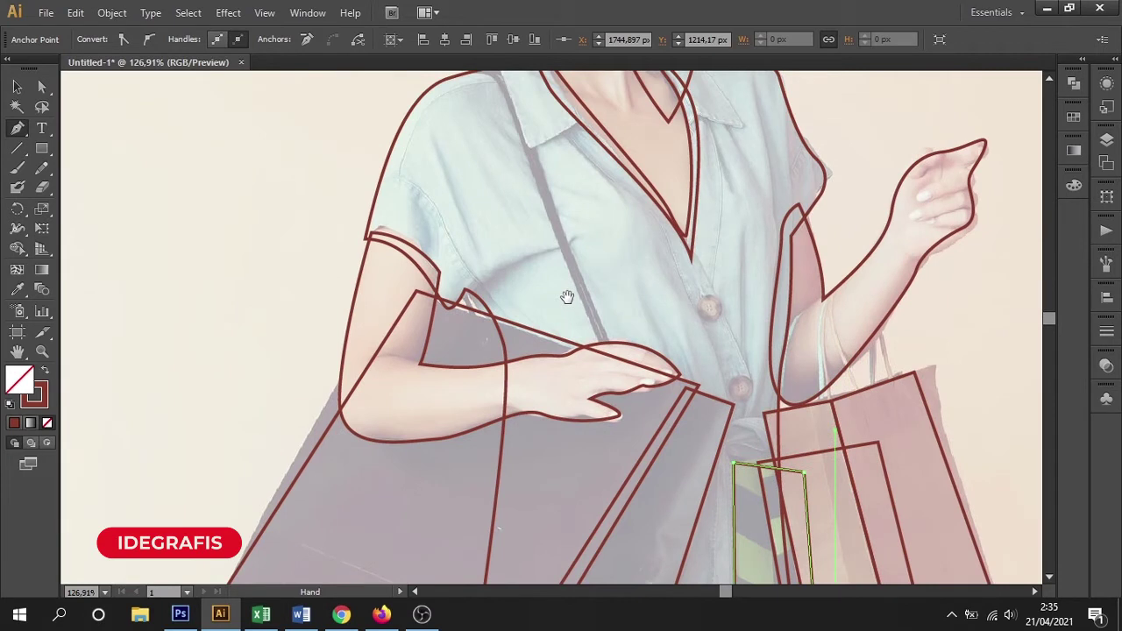
{"action": "scroll", "coordinate": [567, 297], "scroll_direction": "up", "scroll_amount": 2}
{"action": "left_click", "coordinate": [225, 150]}
Step: Draw the shoulder-bag strap from the shoulder across the chest, curving into the hand
{"action": "left_click", "coordinate": [22, 133]}
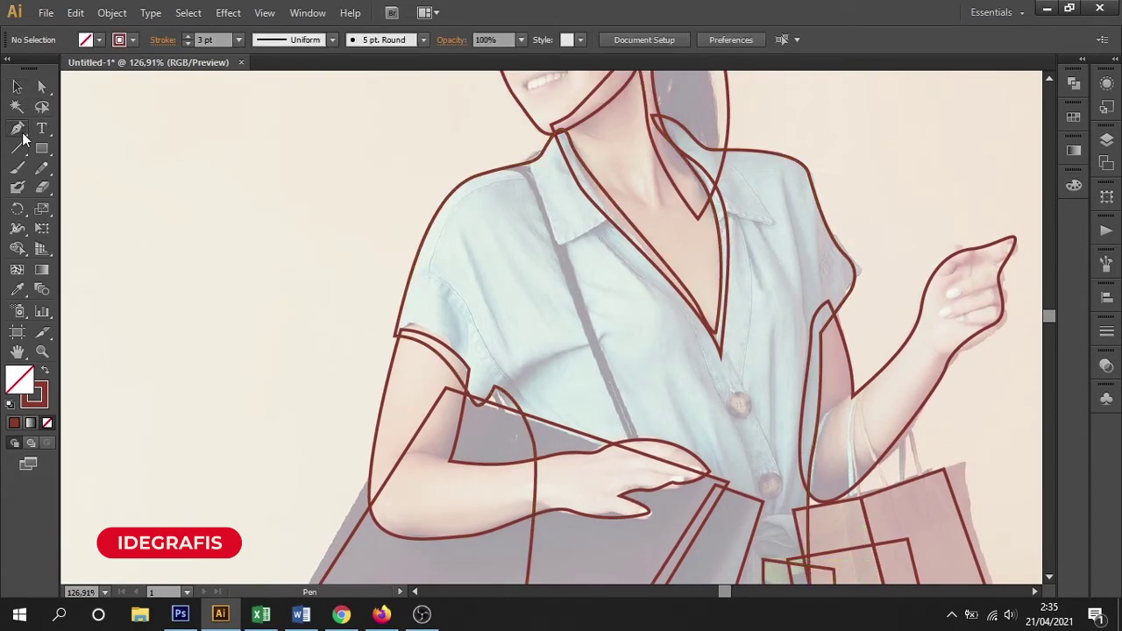
{"action": "left_click", "coordinate": [497, 171]}
{"action": "left_click", "coordinate": [568, 275]}
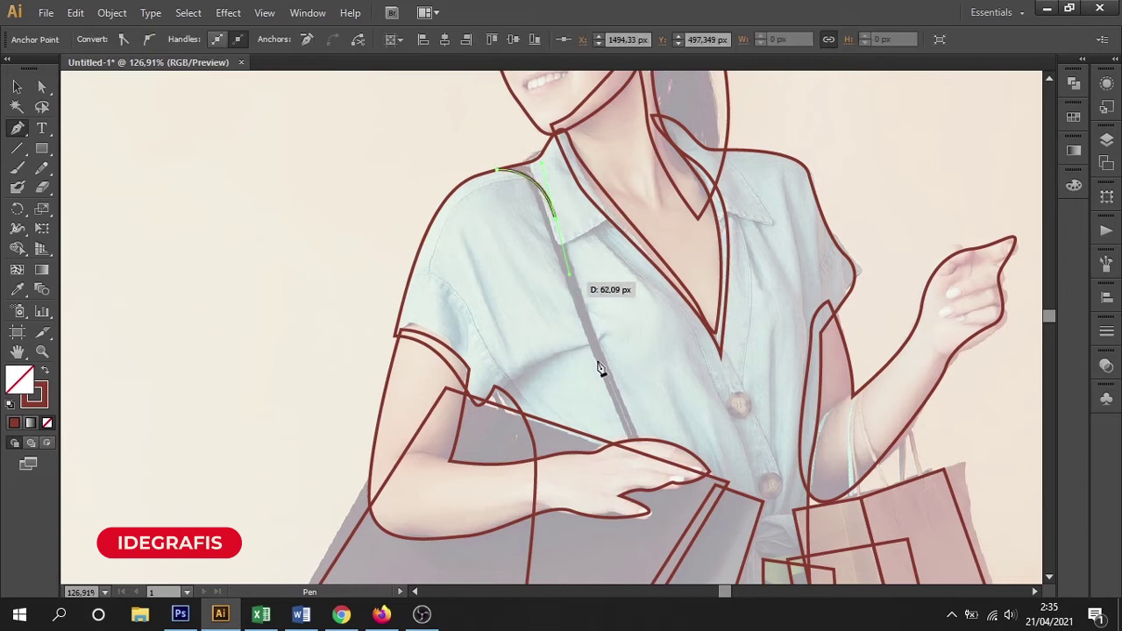
{"action": "scroll", "coordinate": [602, 312], "scroll_direction": "down", "scroll_amount": 3}
{"action": "left_click", "coordinate": [608, 324]}
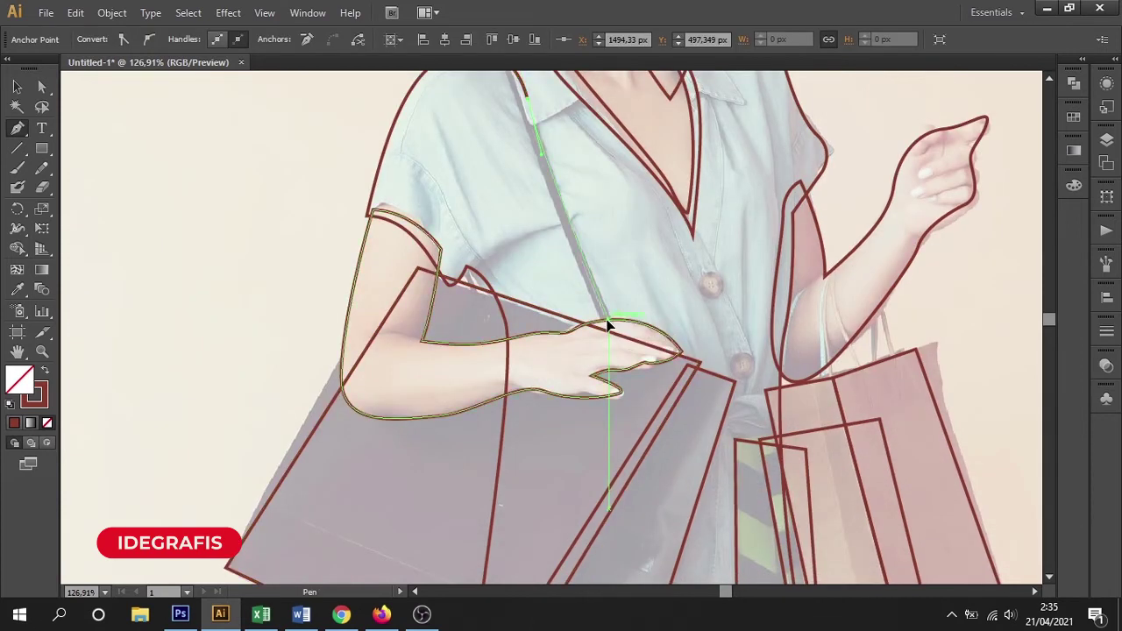
{"action": "scroll", "coordinate": [631, 315], "scroll_direction": "up", "scroll_amount": 2}
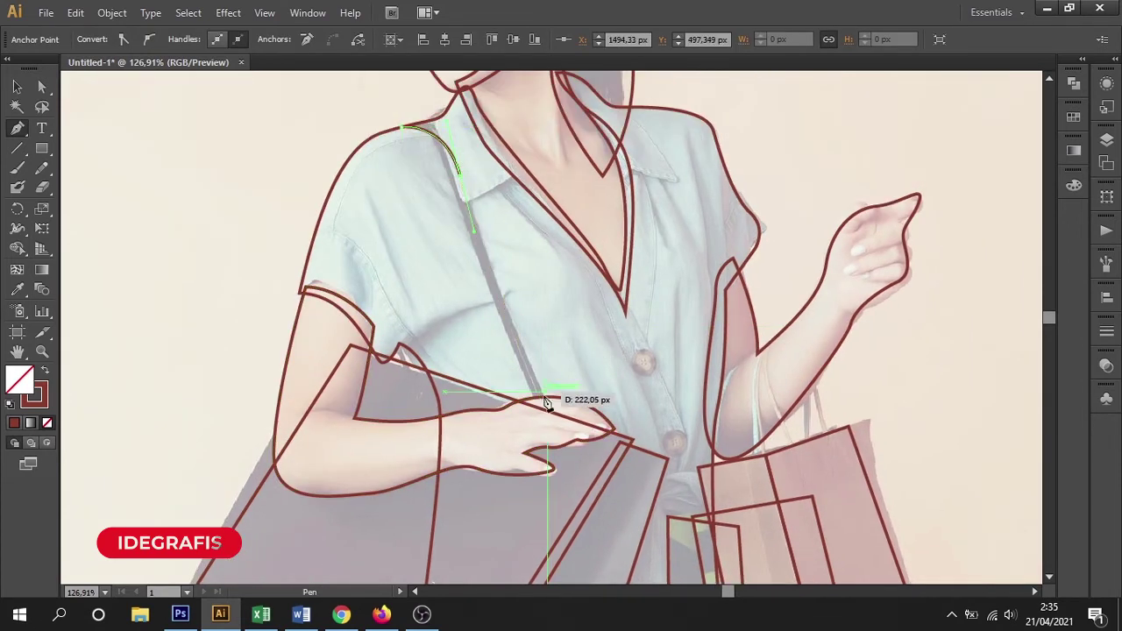
{"action": "mouse_move", "coordinate": [557, 418]}
{"action": "left_mouse_down"}
{"action": "mouse_move", "coordinate": [569, 443]}
{"action": "mouse_move", "coordinate": [354, 405]}
{"action": "left_mouse_up"}
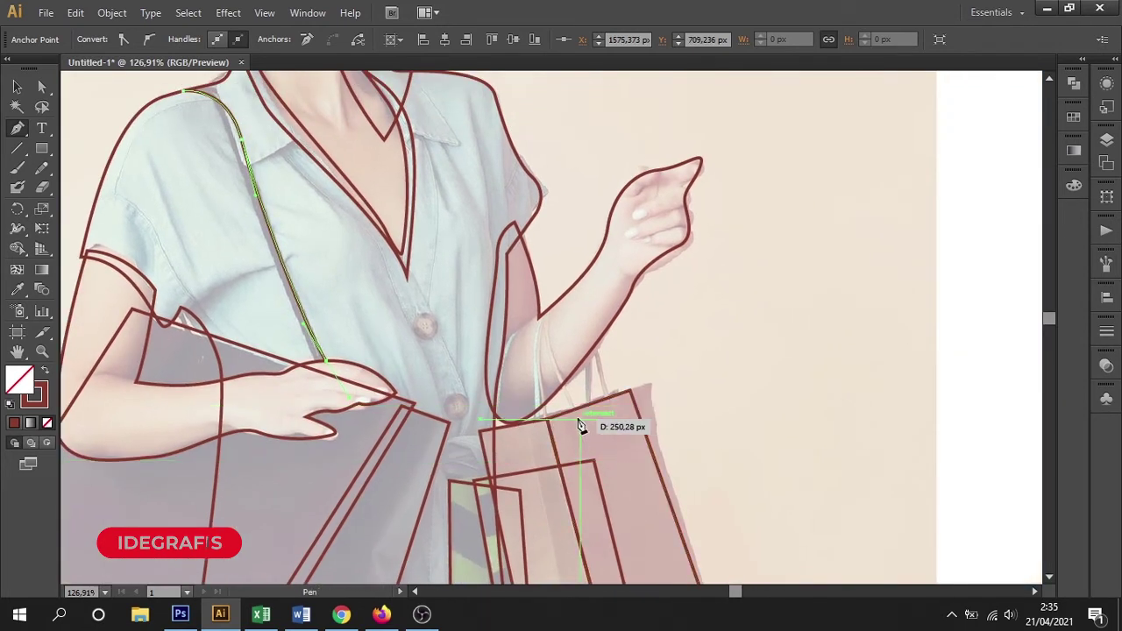
{"action": "scroll", "coordinate": [579, 426], "scroll_direction": "up", "scroll_amount": 5}
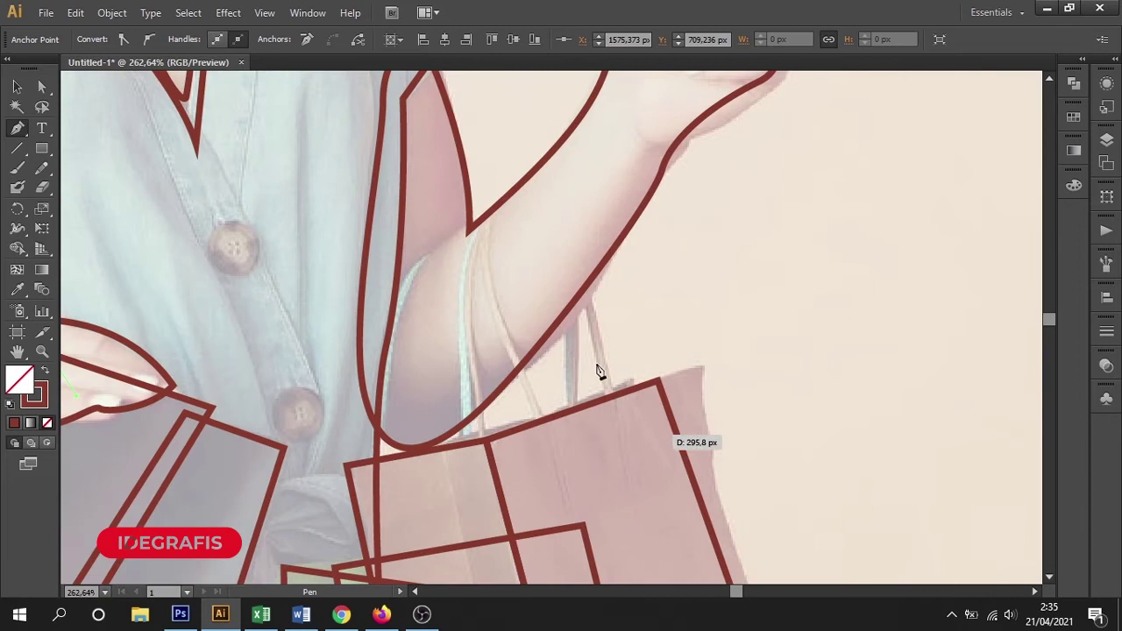
{"action": "key", "text": "ctrl"}
{"action": "scroll", "coordinate": [552, 351], "scroll_direction": "left", "scroll_amount": 10}
{"action": "key", "text": "v"}
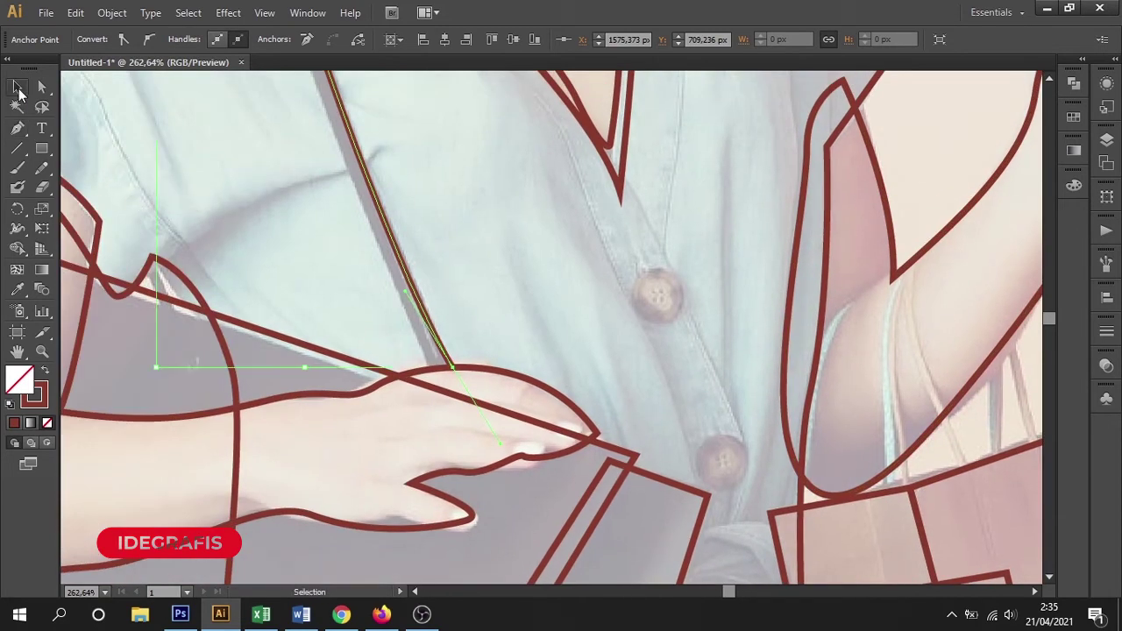
{"action": "left_click", "coordinate": [550, 240]}
{"action": "scroll", "coordinate": [549, 240], "scroll_direction": "right", "scroll_amount": 10}
Step: Draw two handle lines running from the arm up to the bag's top
{"action": "left_click", "coordinate": [17, 130]}
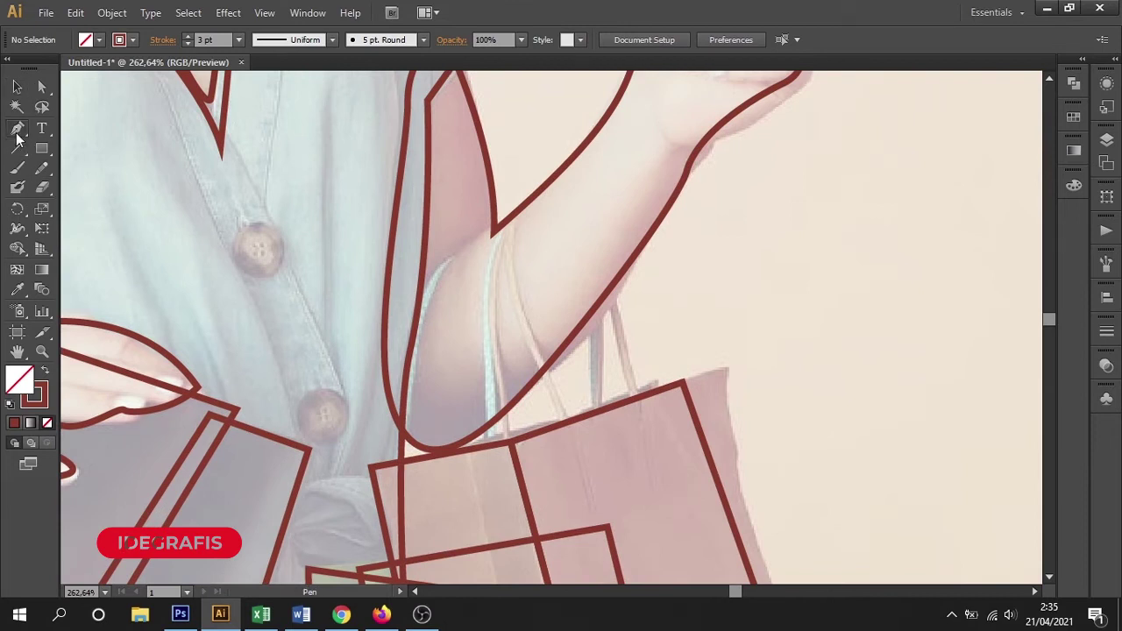
{"action": "left_click", "coordinate": [533, 188], "text": "ctrl"}
{"action": "left_click", "coordinate": [566, 173]}
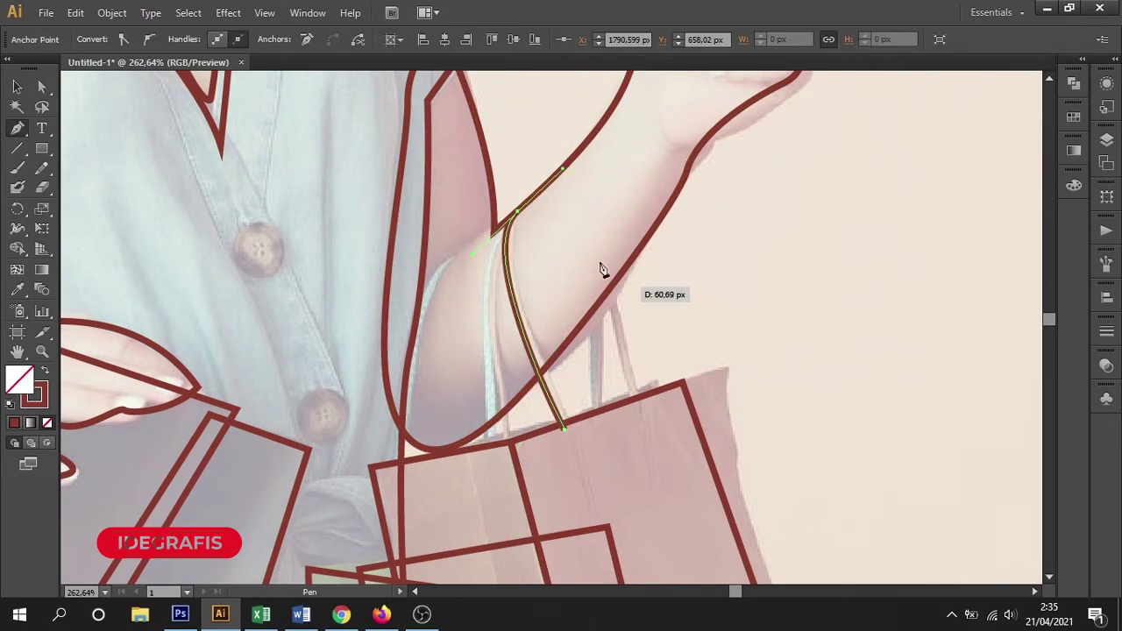
{"action": "left_click", "coordinate": [18, 87]}
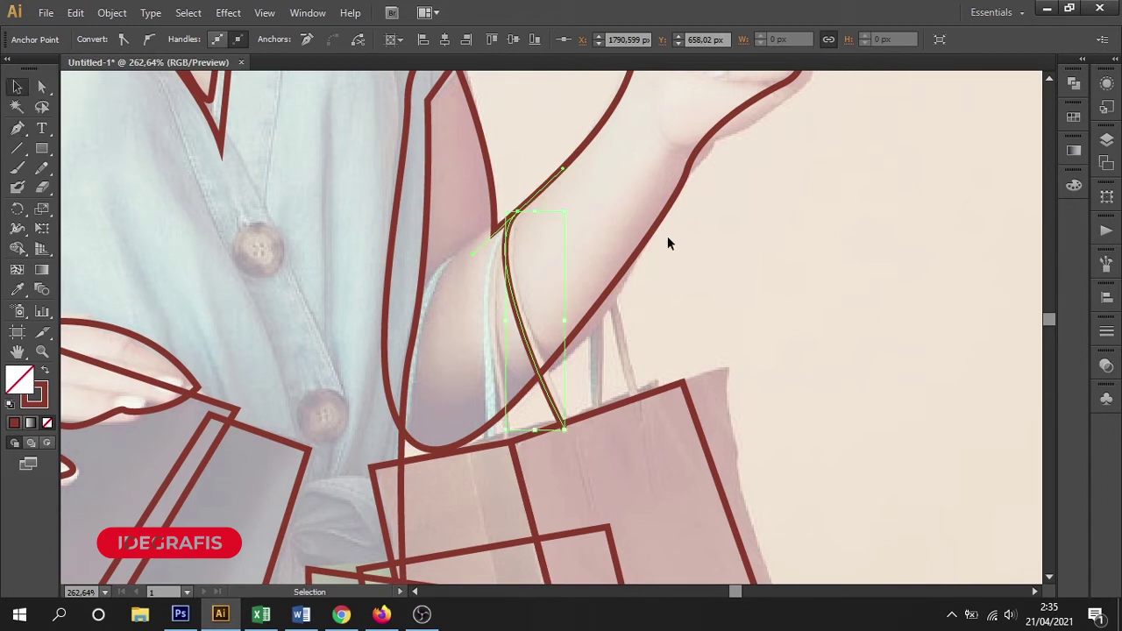
{"action": "left_click", "coordinate": [667, 235]}
{"action": "left_click", "coordinate": [19, 130]}
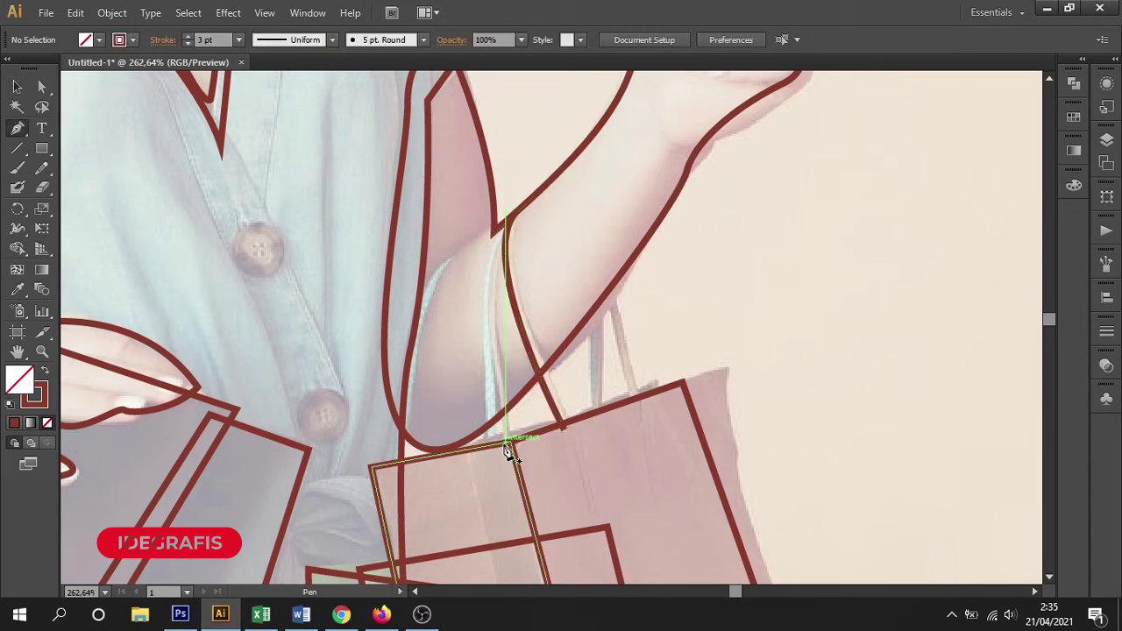
{"action": "left_click", "coordinate": [505, 441]}
{"action": "left_click_drag", "start_coordinate": [496, 229], "coordinate": [538, 163]}
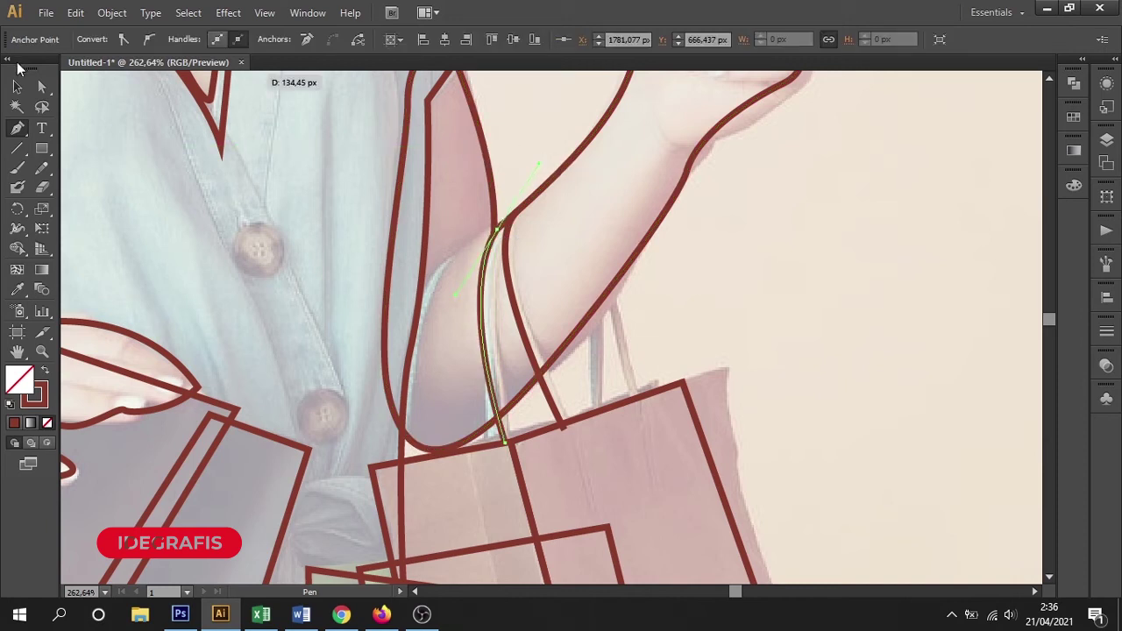
{"action": "left_click", "coordinate": [15, 85]}
{"action": "left_click", "coordinate": [834, 346]}
Step: Add two more handle lines down to the pink bag's top edge, then zoom out to fit the figure
{"action": "mouse_move", "coordinate": [524, 445]}
{"action": "left_mouse_down"}
{"action": "mouse_move", "coordinate": [591, 286]}
{"action": "mouse_move", "coordinate": [389, 420]}
{"action": "left_mouse_up"}
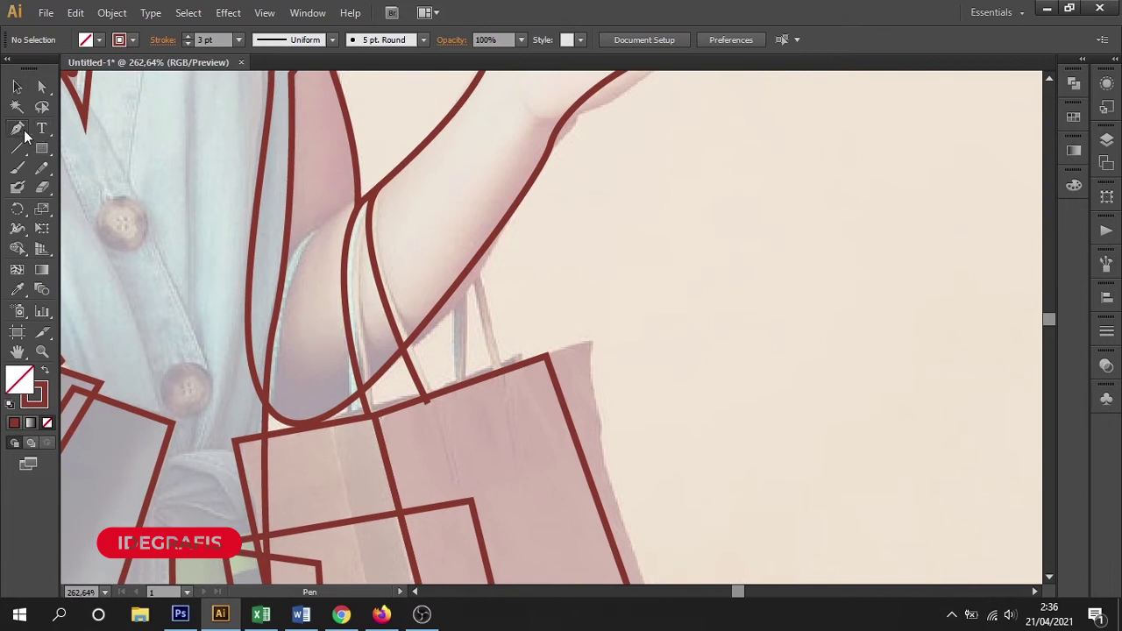
{"action": "left_click", "coordinate": [473, 261]}
{"action": "left_click", "coordinate": [504, 372]}
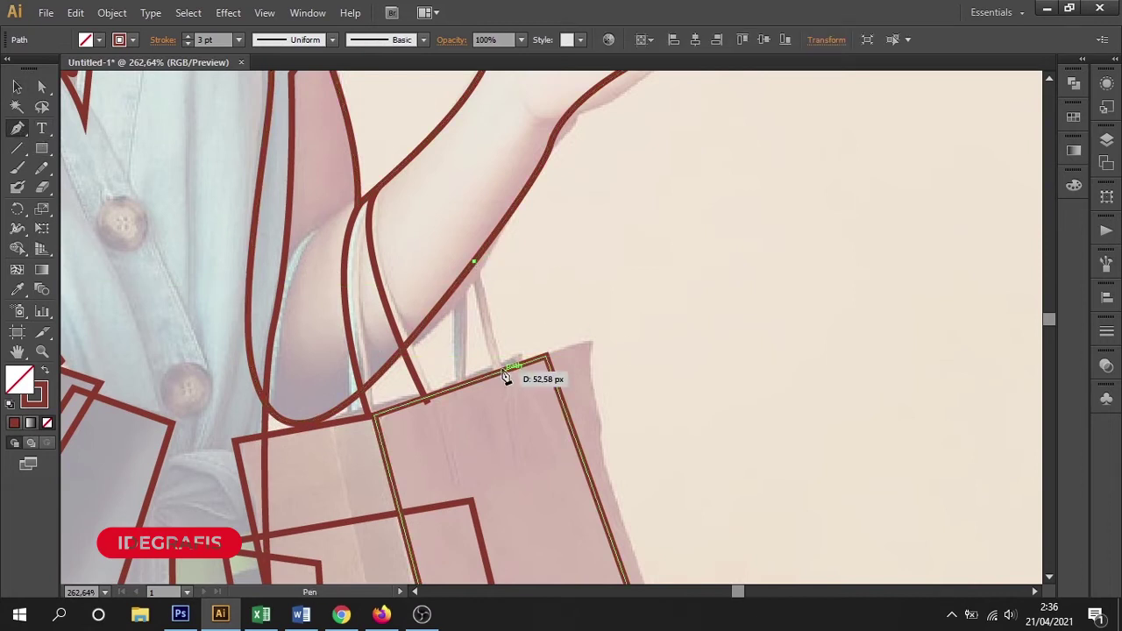
{"action": "left_click", "coordinate": [16, 85]}
{"action": "key", "text": "ctrl+shift+a"}
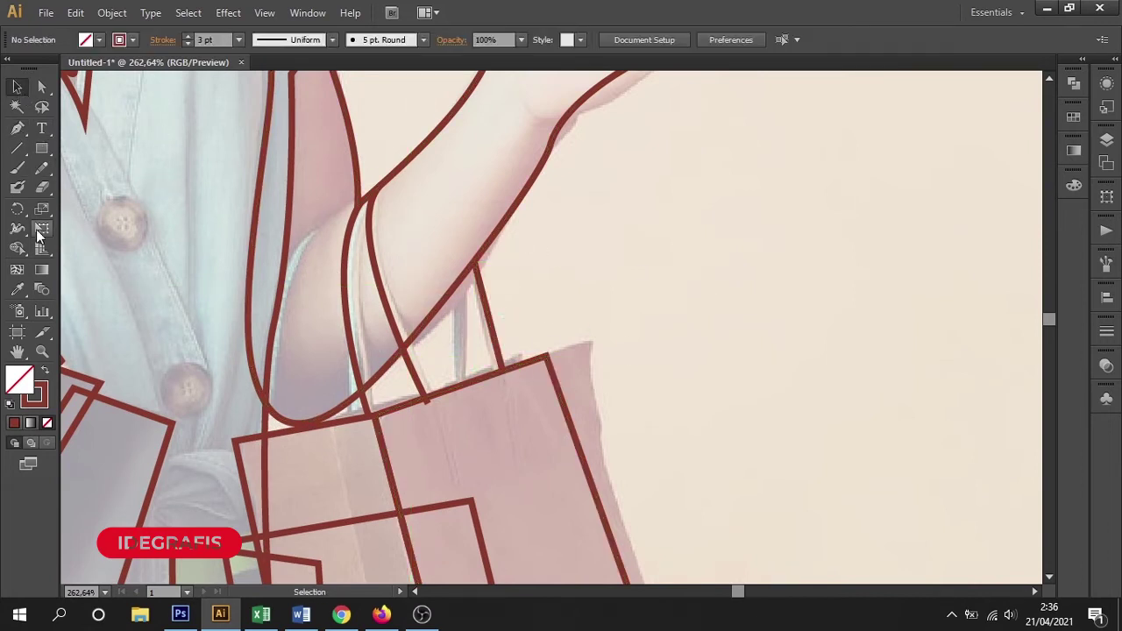
{"action": "left_click", "coordinate": [17, 129]}
{"action": "left_click", "coordinate": [459, 282]}
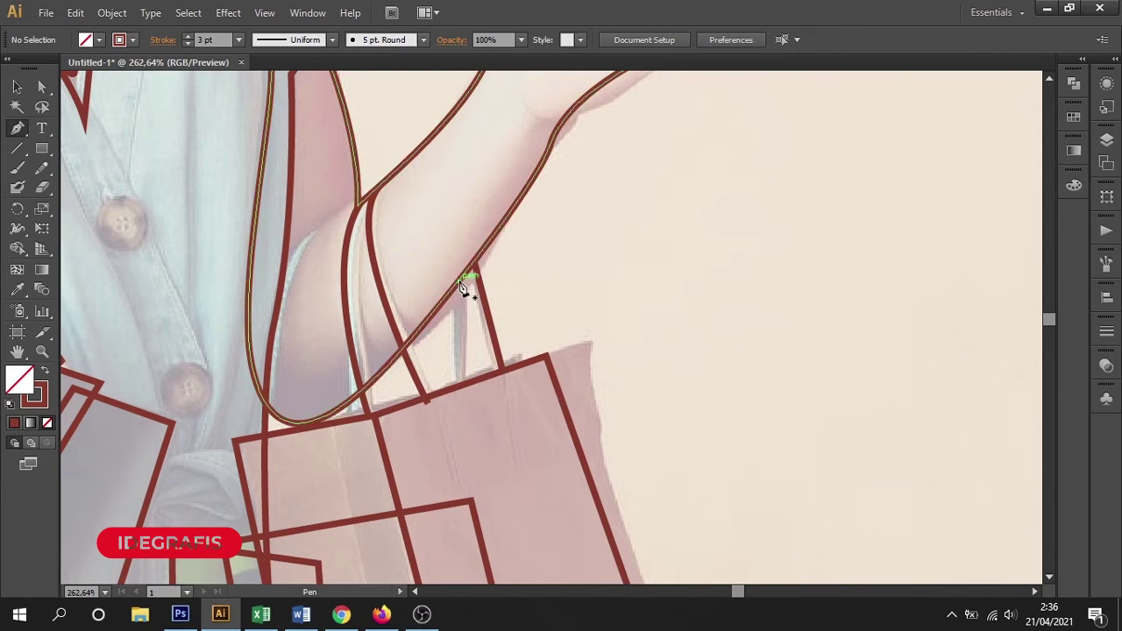
{"action": "left_click", "coordinate": [459, 386]}
{"action": "key", "text": "v"}
{"action": "left_click", "coordinate": [693, 255]}
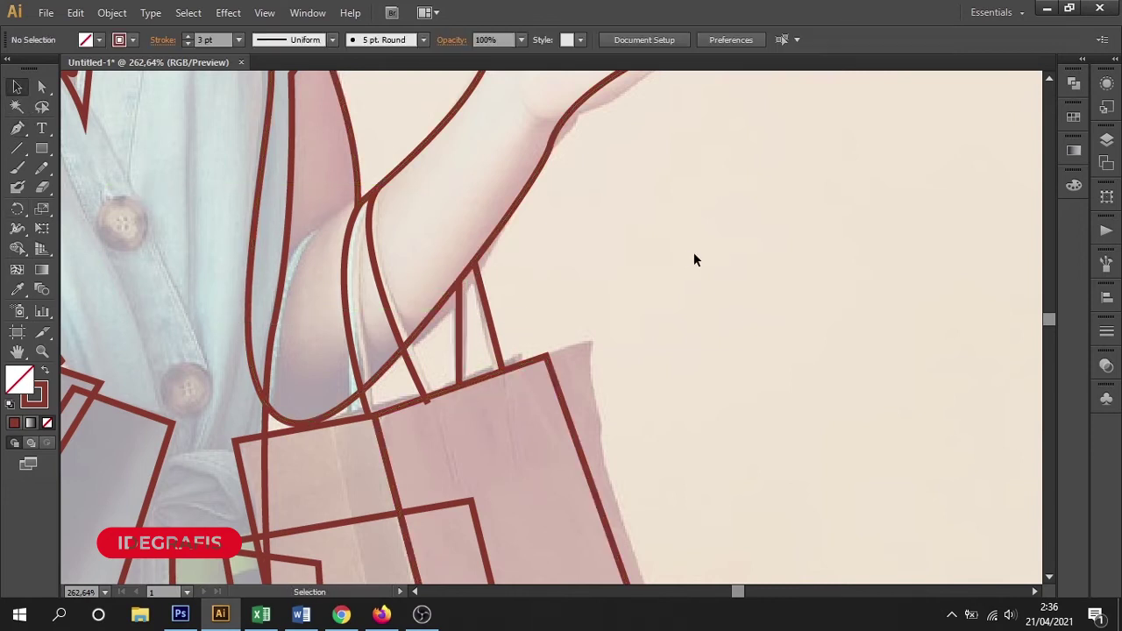
{"action": "key", "text": "ctrl+minus"}
{"action": "key", "text": "ctrl+minus"}
{"action": "key", "text": "ctrl+minus"}
{"action": "key", "text": "ctrl+minus"}
{"action": "key", "text": "ctrl+minus"}
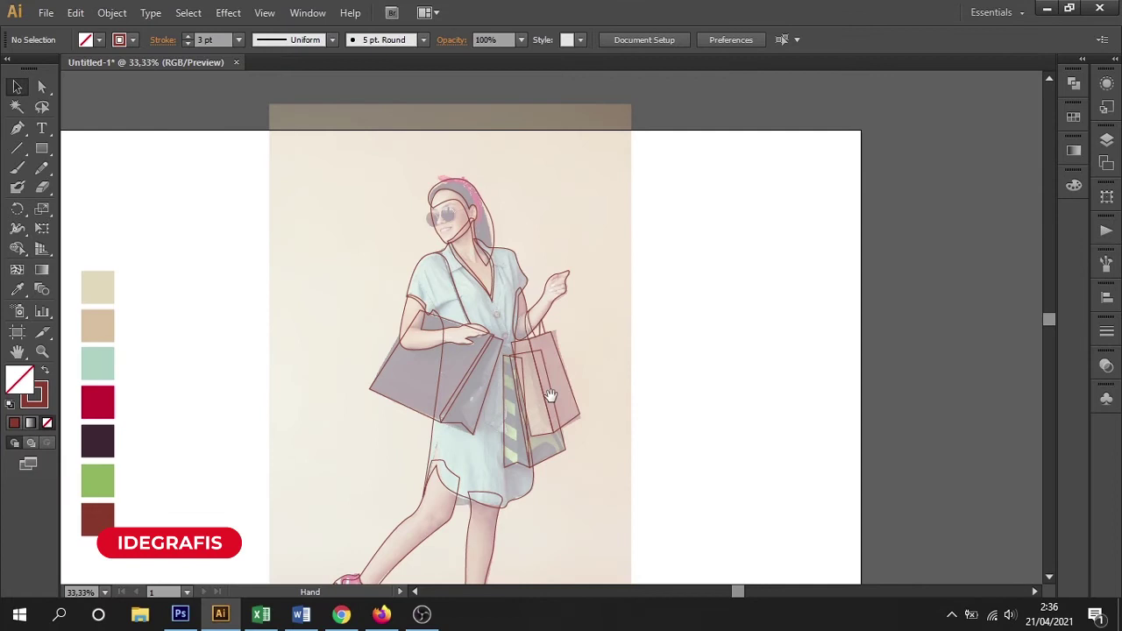
Step: Hide the Layer 2 reference photo so only the dark red line drawing shows
{"action": "left_click_drag", "start_coordinate": [551, 396], "coordinate": [620, 289]}
{"action": "scroll", "coordinate": [789, 304], "scroll_direction": "up", "scroll_amount": 3}
{"action": "scroll", "coordinate": [743, 327], "scroll_direction": "right", "scroll_amount": 3}
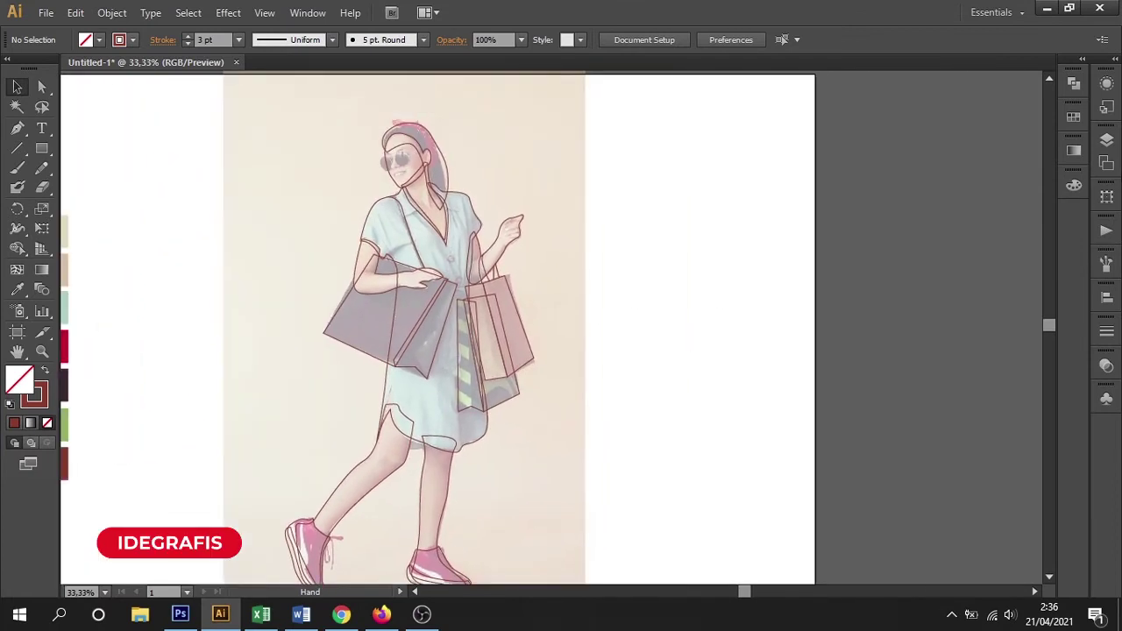
{"action": "left_click", "coordinate": [1107, 142]}
{"action": "left_click", "coordinate": [904, 166]}
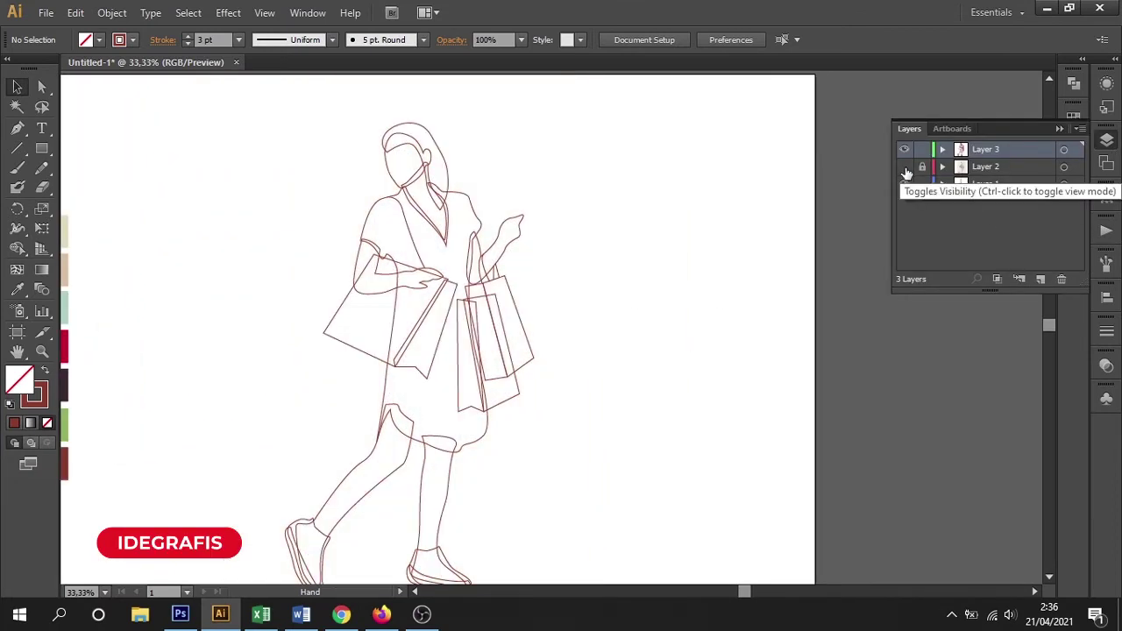
{"action": "scroll", "coordinate": [712, 290], "scroll_direction": "left", "scroll_amount": 3}
{"action": "scroll", "coordinate": [877, 246], "scroll_direction": "up", "scroll_amount": 3}
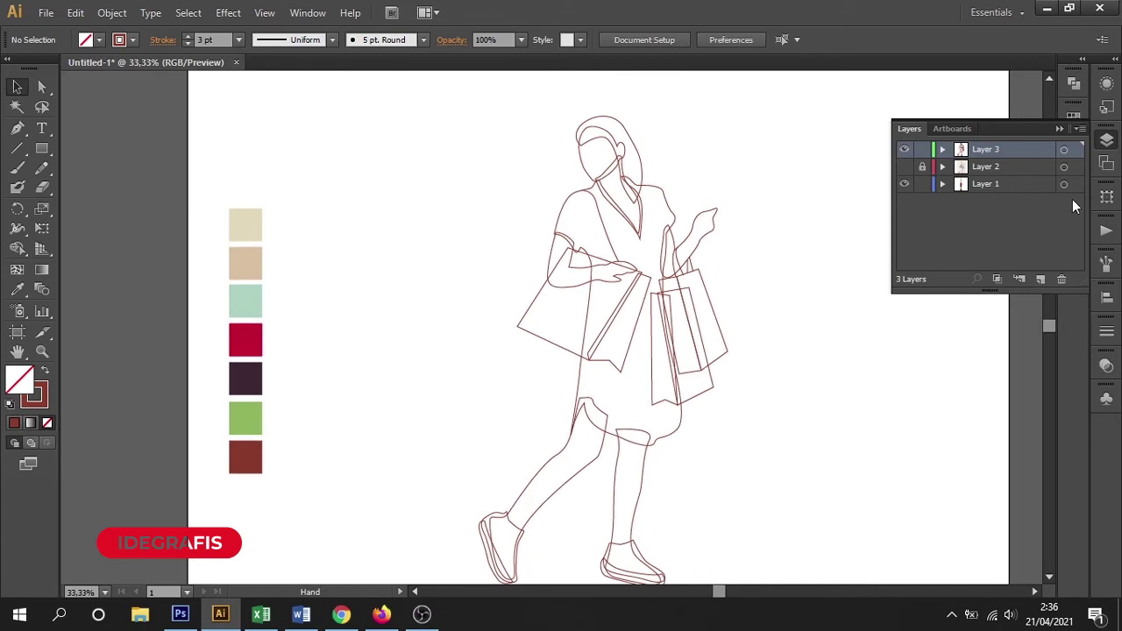
{"action": "left_click", "coordinate": [1059, 129]}
Step: Marquee-select all seven colour swatches beside the figure
{"action": "left_click", "coordinate": [580, 256]}
{"action": "left_click", "coordinate": [807, 445]}
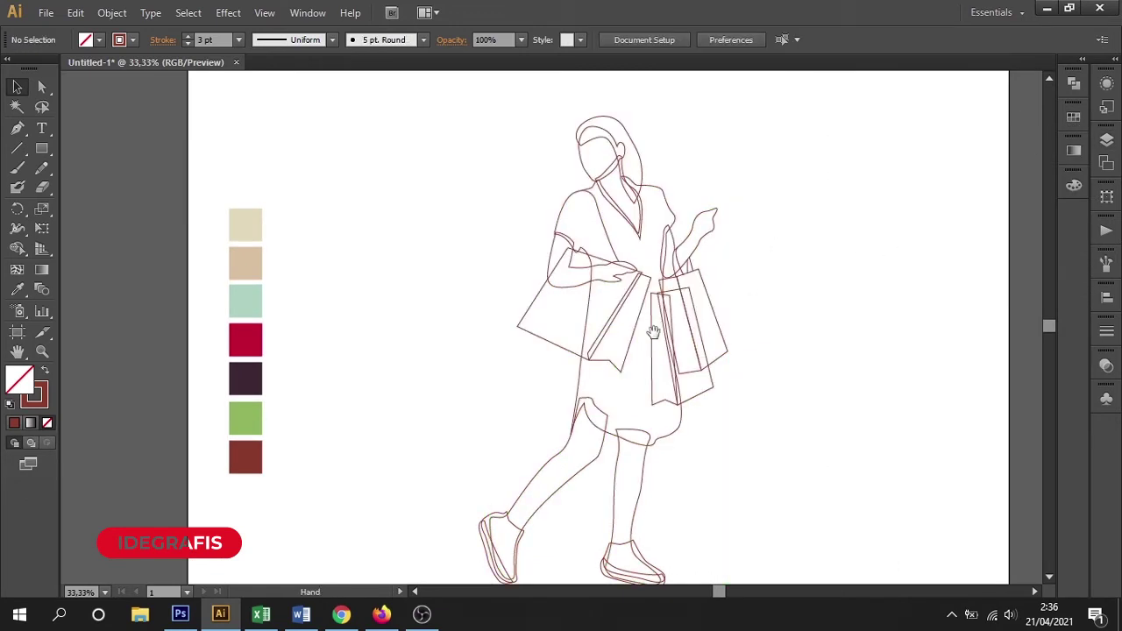
{"action": "scroll", "coordinate": [338, 269], "scroll_direction": "up", "scroll_amount": 2}
{"action": "left_click_drag", "start_coordinate": [229, 269], "coordinate": [337, 510]}
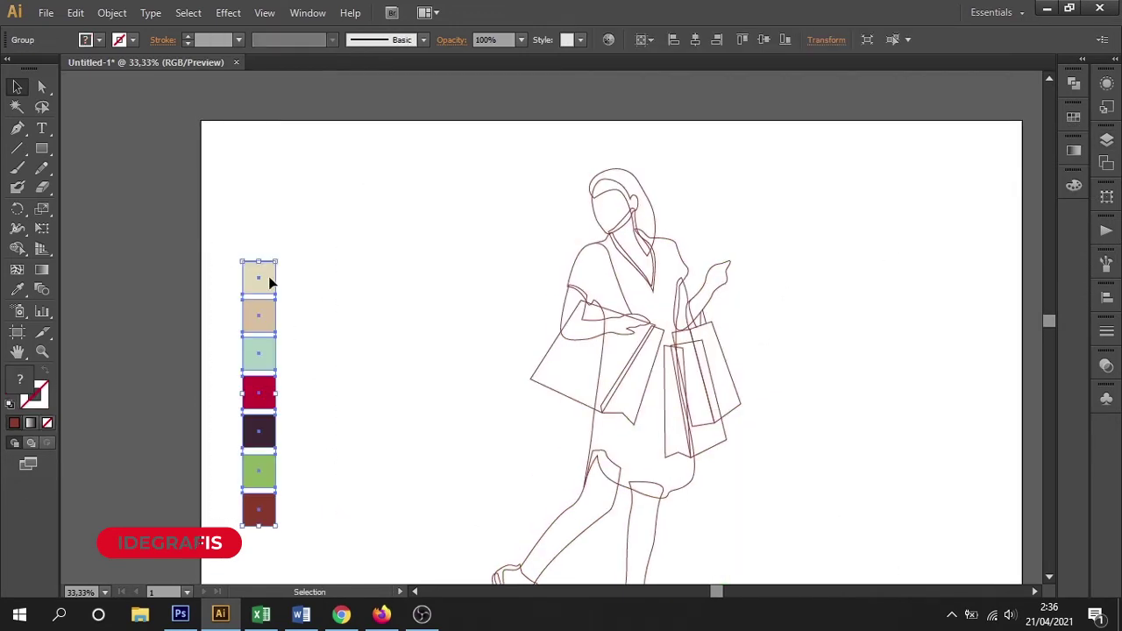
Step: Move the swatches up, then fill the arms, both legs and face with beige
{"action": "left_click_drag", "start_coordinate": [270, 281], "coordinate": [267, 162]}
{"action": "left_click", "coordinate": [388, 228]}
{"action": "scroll", "coordinate": [388, 228], "scroll_direction": "down", "scroll_amount": 2}
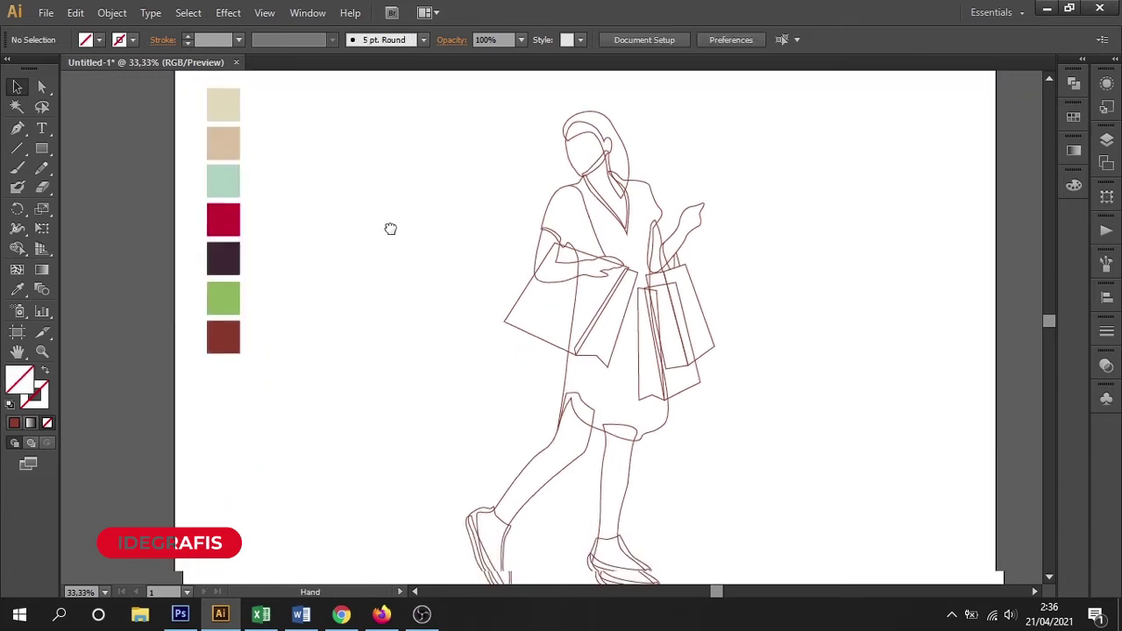
{"action": "left_click", "coordinate": [697, 228]}
{"action": "left_click", "coordinate": [621, 487], "text": "shift"}
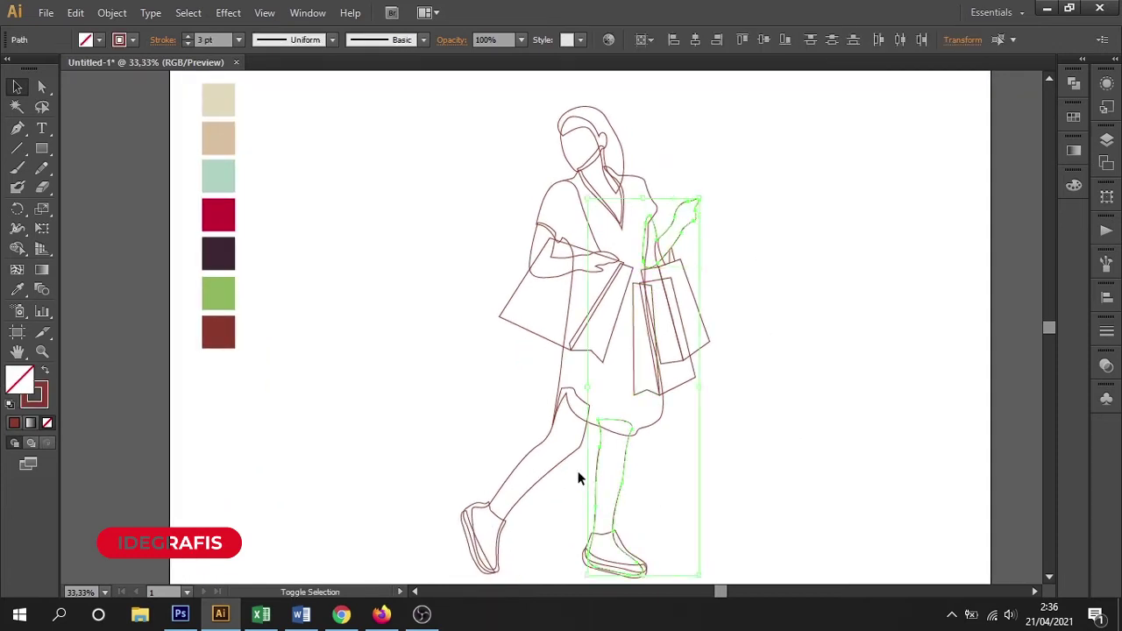
{"action": "left_click", "coordinate": [558, 462], "text": "shift"}
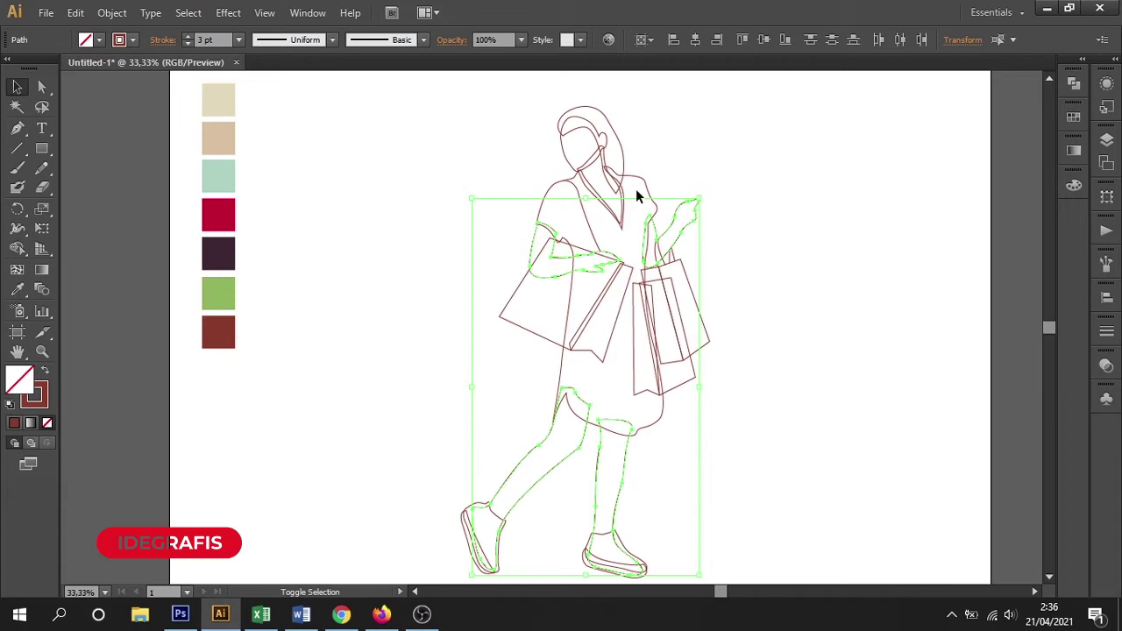
{"action": "left_click", "coordinate": [564, 155], "text": "shift"}
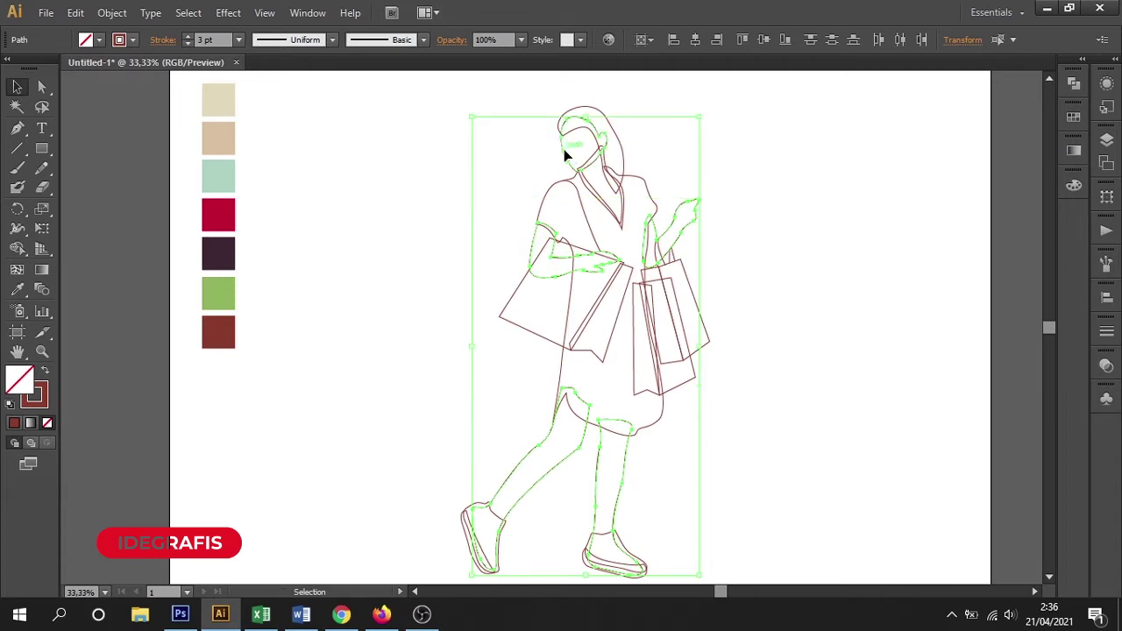
{"action": "key", "text": "i"}
{"action": "left_click", "coordinate": [232, 108]}
{"action": "left_click", "coordinate": [17, 87]}
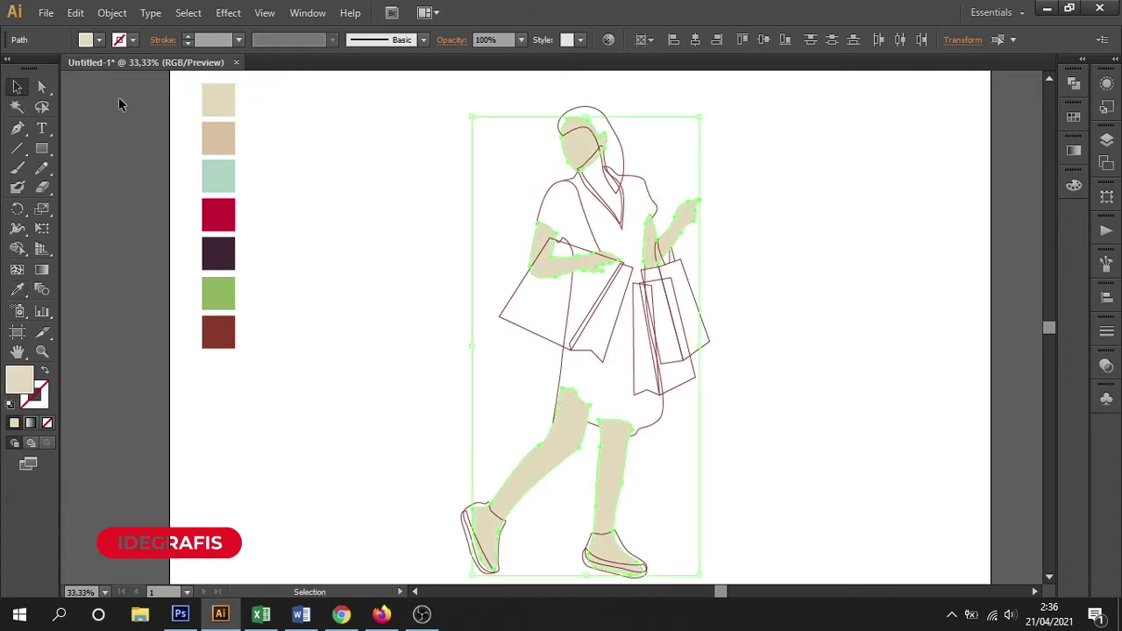
Step: Fill the neckline shape with the tan swatch
{"action": "left_click", "coordinate": [669, 233]}
{"action": "left_click_drag", "start_coordinate": [456, 165], "coordinate": [719, 328]}
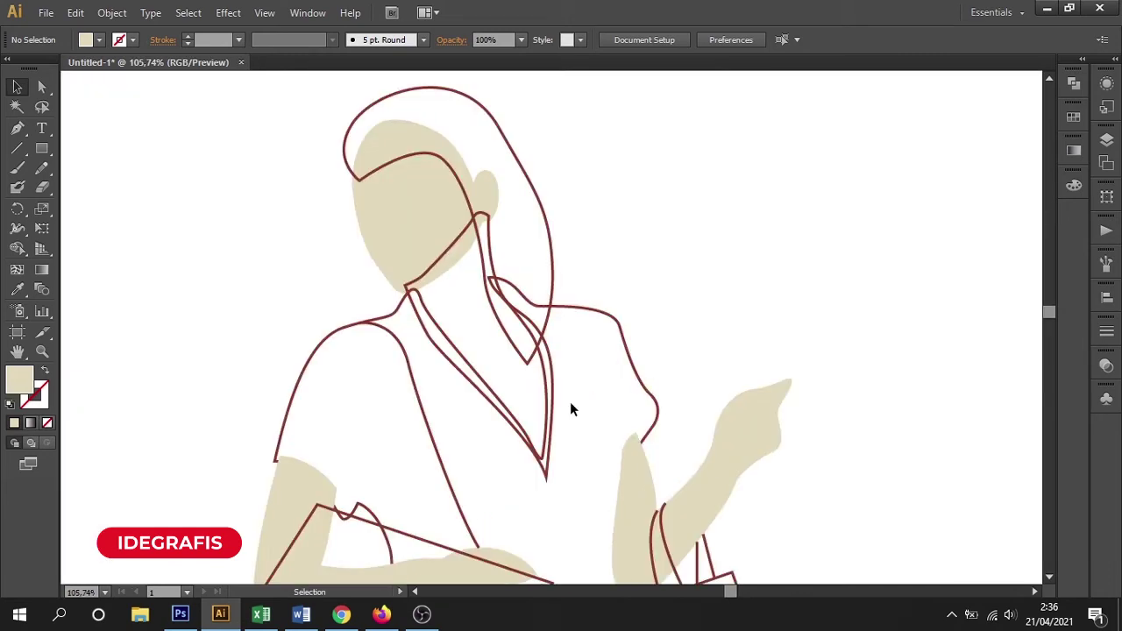
{"action": "left_click", "coordinate": [451, 254]}
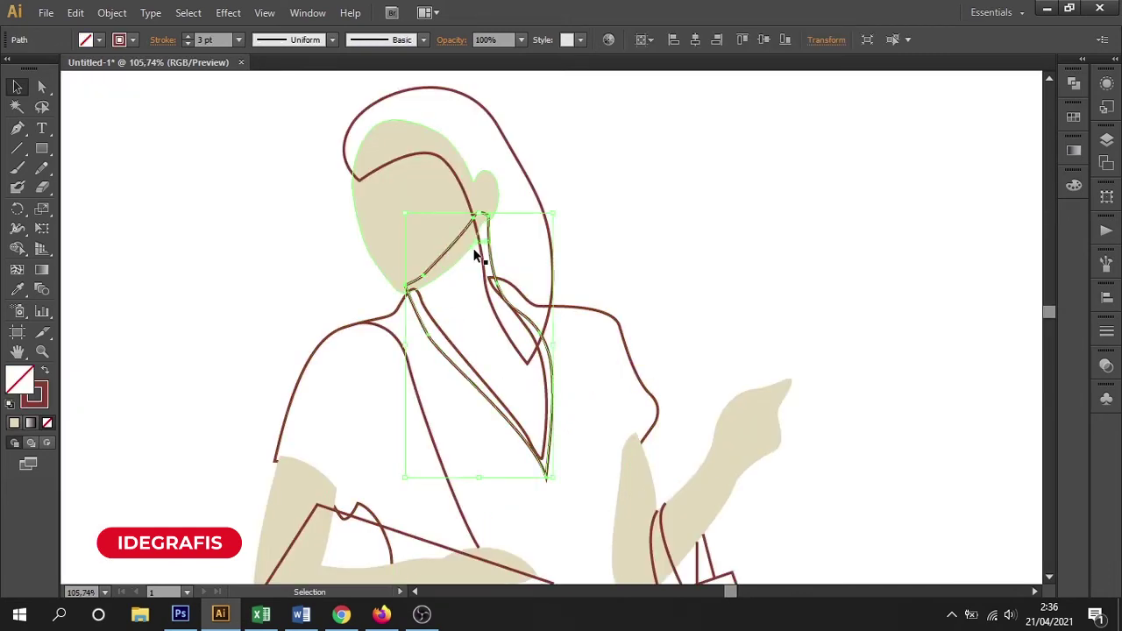
{"action": "key", "text": "ctrl+minus"}
{"action": "key", "text": "ctrl+minus"}
{"action": "key", "text": "ctrl+minus"}
{"action": "key", "text": "i"}
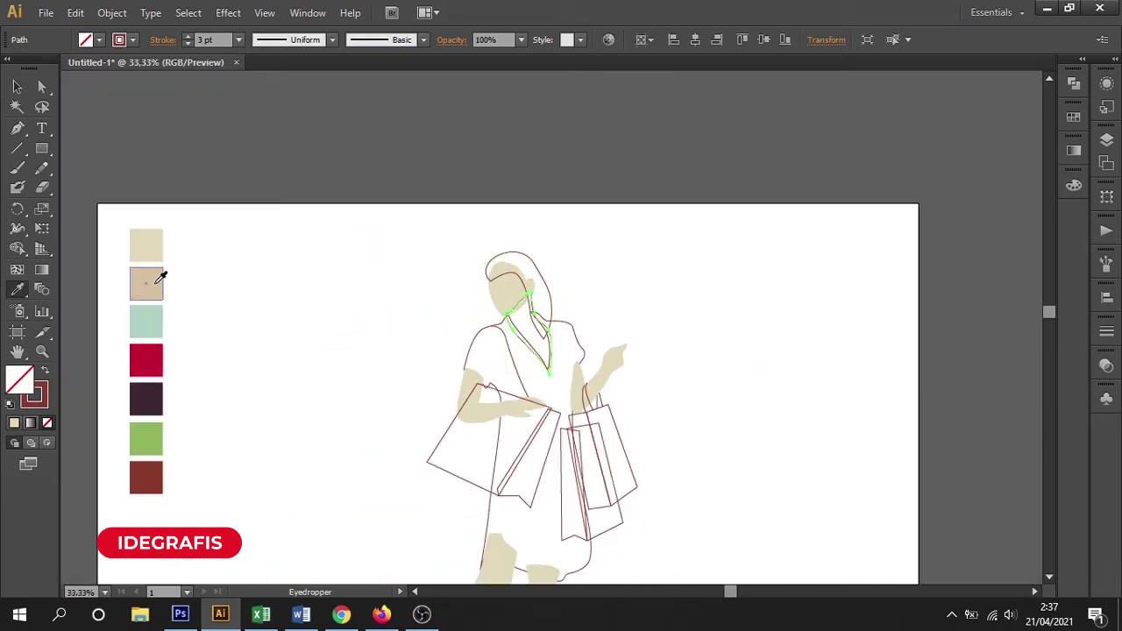
{"action": "left_click", "coordinate": [151, 282]}
{"action": "left_click", "coordinate": [16, 86]}
{"action": "left_click", "coordinate": [254, 133]}
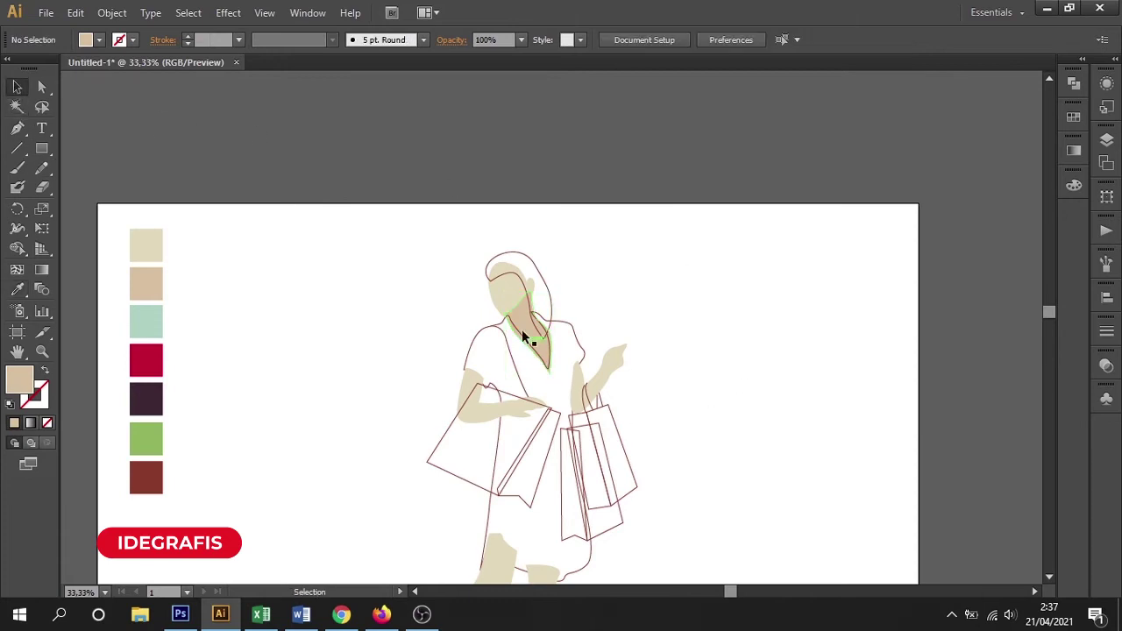
Step: Fill the hair shape with the dark purple swatch
{"action": "left_click", "coordinate": [521, 251]}
{"action": "key", "text": "i"}
{"action": "left_click", "coordinate": [145, 399]}
{"action": "left_click", "coordinate": [17, 86]}
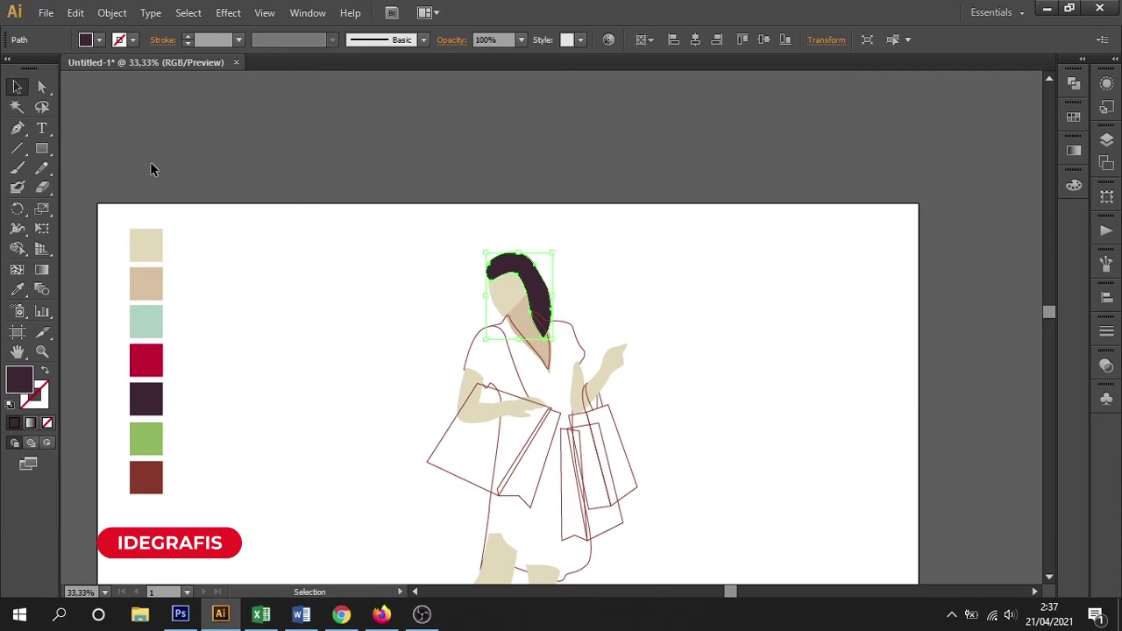
{"action": "left_click", "coordinate": [150, 161]}
{"action": "left_click_drag", "start_coordinate": [276, 260], "coordinate": [303, 248]}
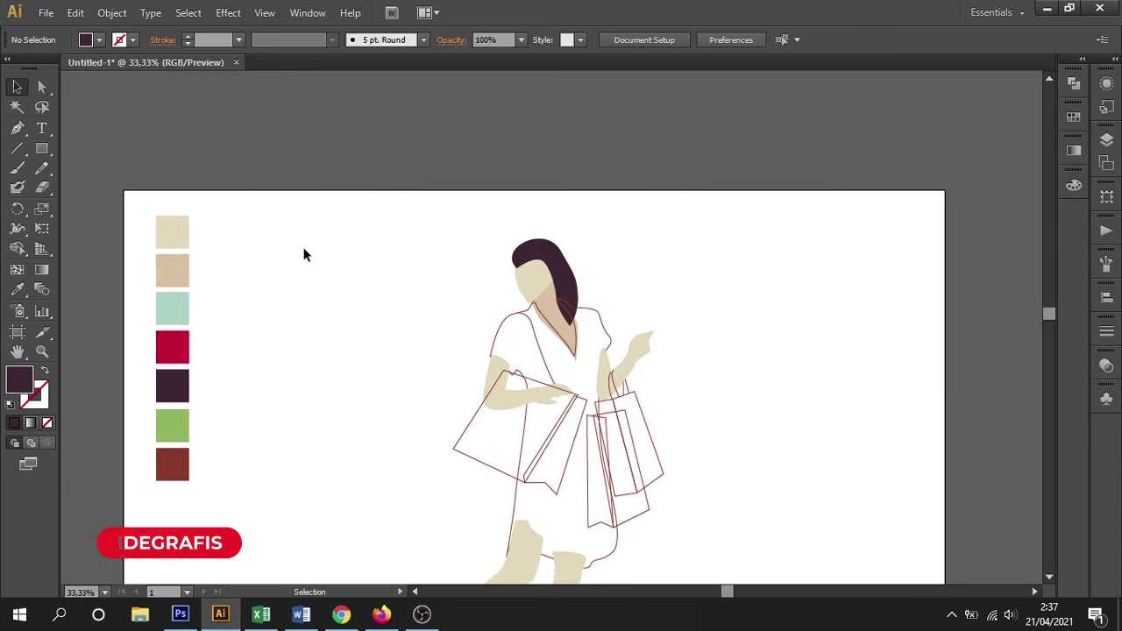
Step: Send the neck and hair backward so the hair sits behind the neck
{"action": "left_click", "coordinate": [529, 258]}
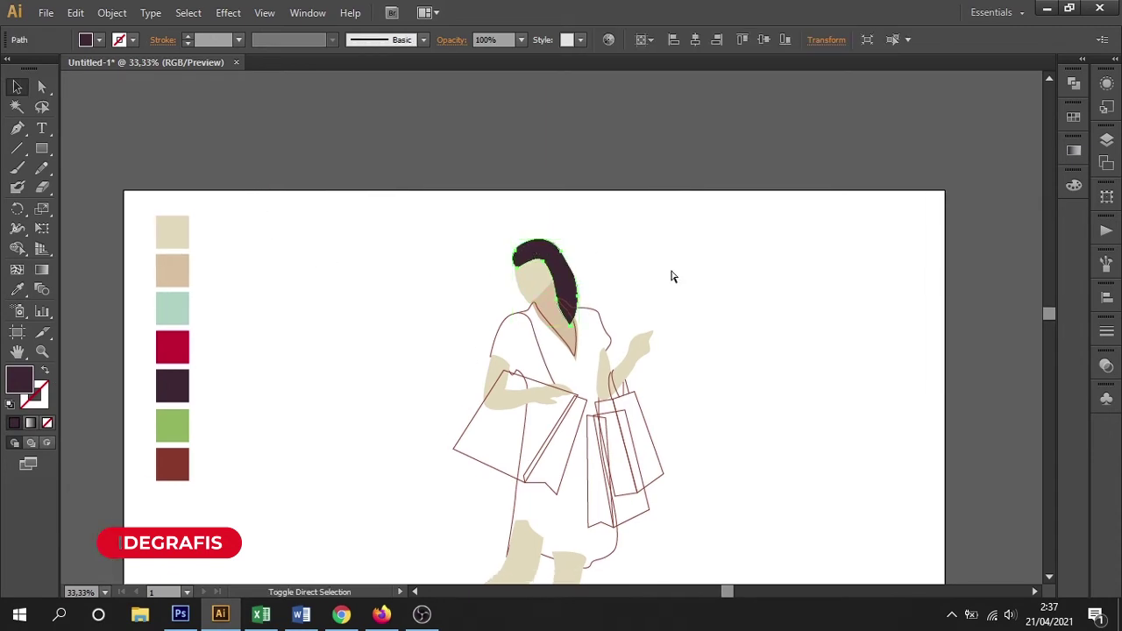
{"action": "left_click", "coordinate": [670, 277]}
{"action": "left_click_drag", "start_coordinate": [602, 317], "coordinate": [656, 300]}
{"action": "scroll", "coordinate": [656, 301], "scroll_direction": "up", "scroll_amount": 3}
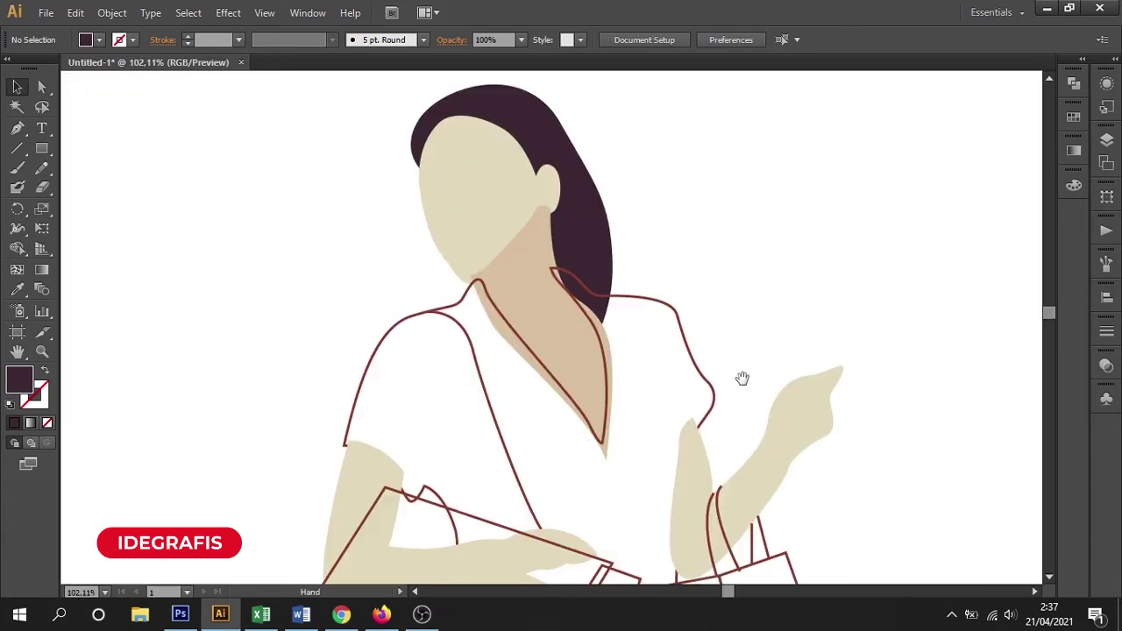
{"action": "left_click_drag", "start_coordinate": [577, 451], "coordinate": [623, 393]}
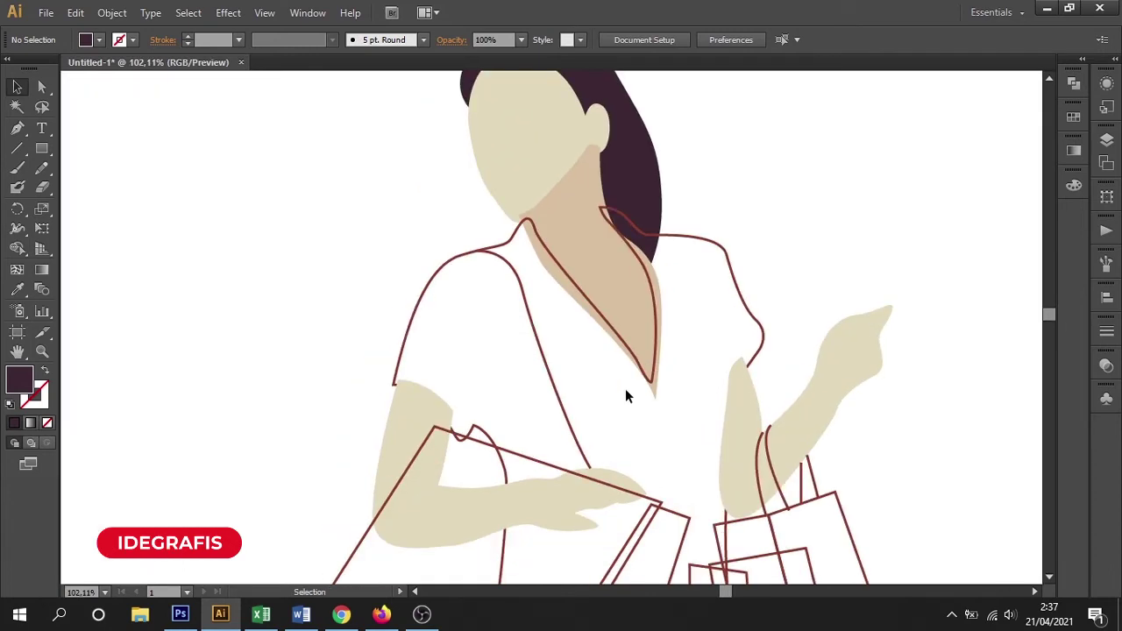
{"action": "left_click", "coordinate": [568, 226]}
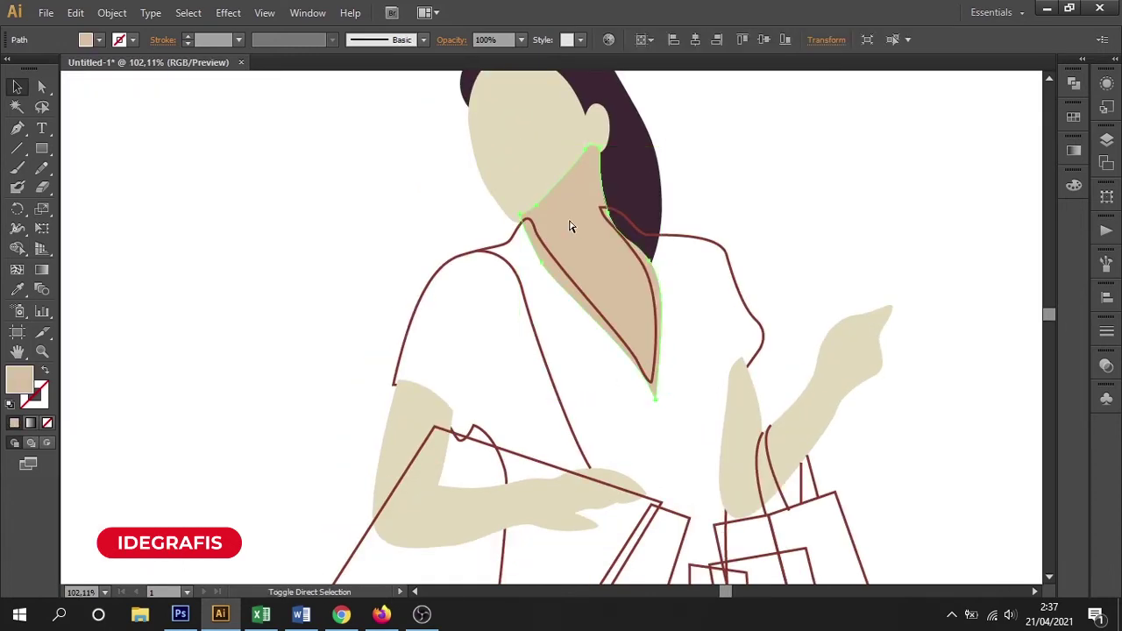
{"action": "key", "text": "ctrl+["}
{"action": "left_click", "coordinate": [655, 195]}
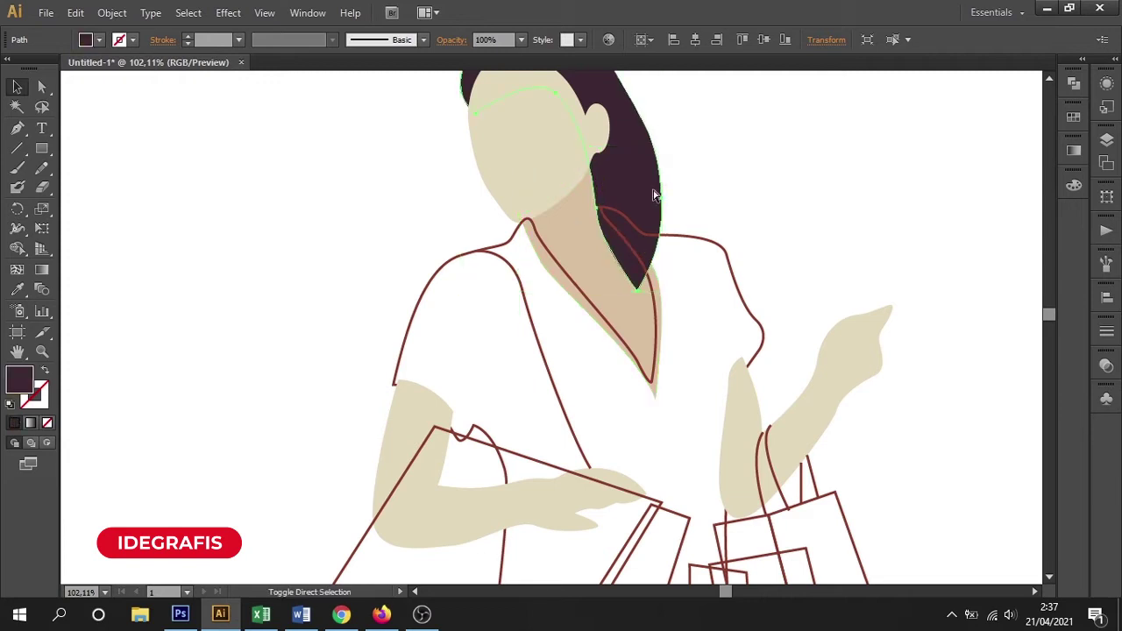
{"action": "key", "text": "ctrl+["}
{"action": "left_click", "coordinate": [796, 223]}
Step: Zoom out to the whole figure and select the dress shape
{"action": "key", "text": "ctrl+minus"}
{"action": "key", "text": "ctrl+minus"}
{"action": "key", "text": "ctrl+minus"}
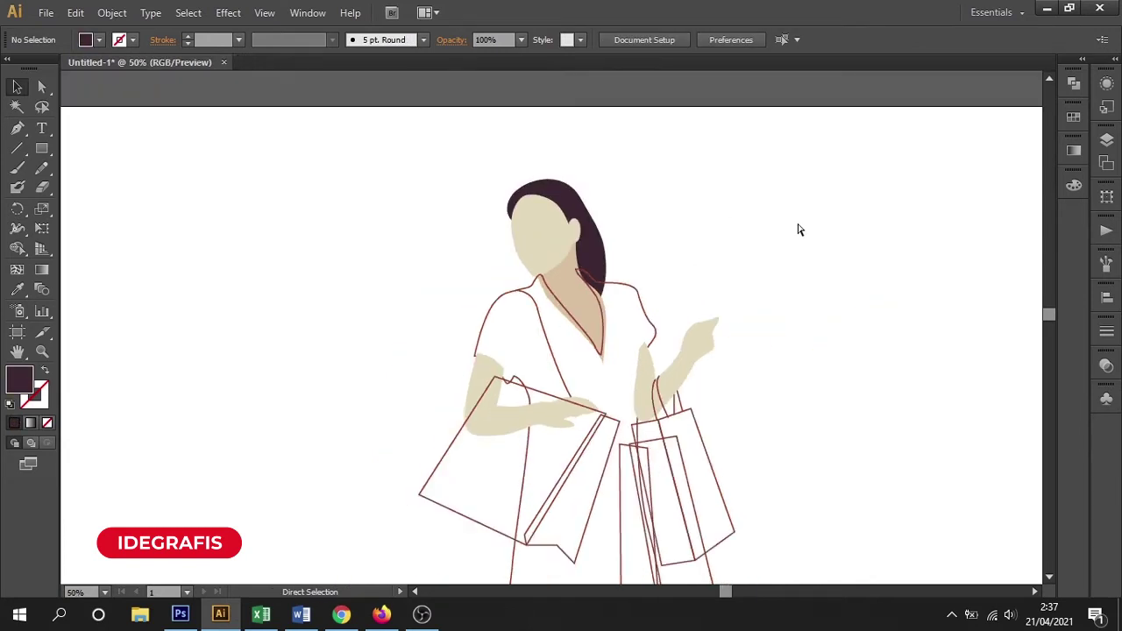
{"action": "left_click_drag", "start_coordinate": [766, 290], "coordinate": [889, 190]}
{"action": "left_click", "coordinate": [618, 200]}
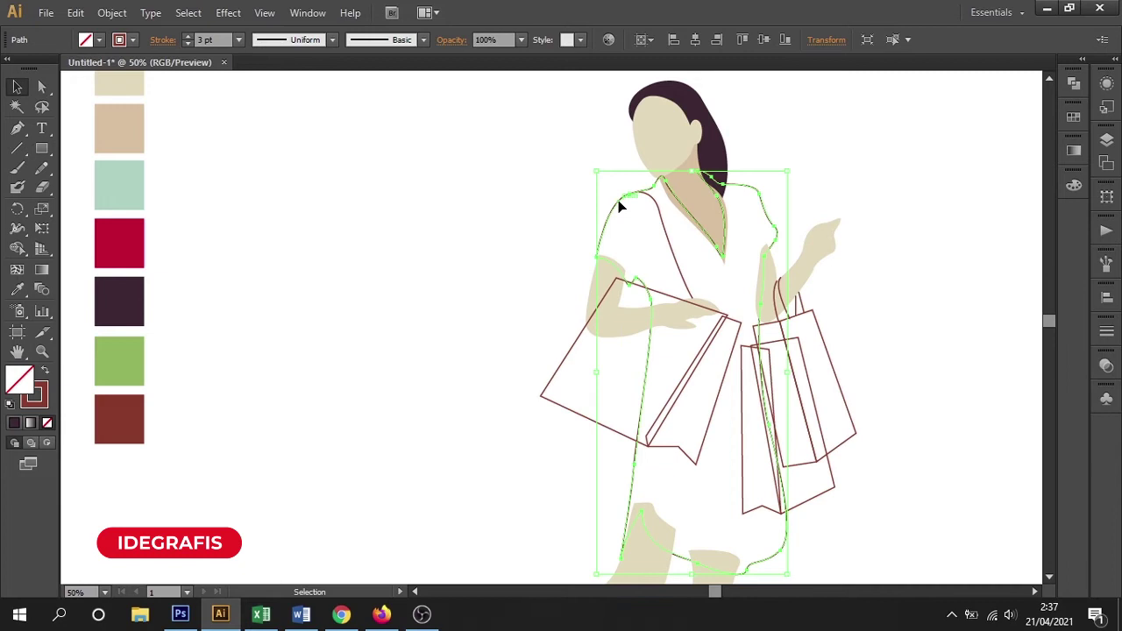
Step: Fill the dress with the mint swatch using the Eyedropper
{"action": "key", "text": "i"}
{"action": "left_click", "coordinate": [137, 184]}
{"action": "left_click", "coordinate": [17, 87]}
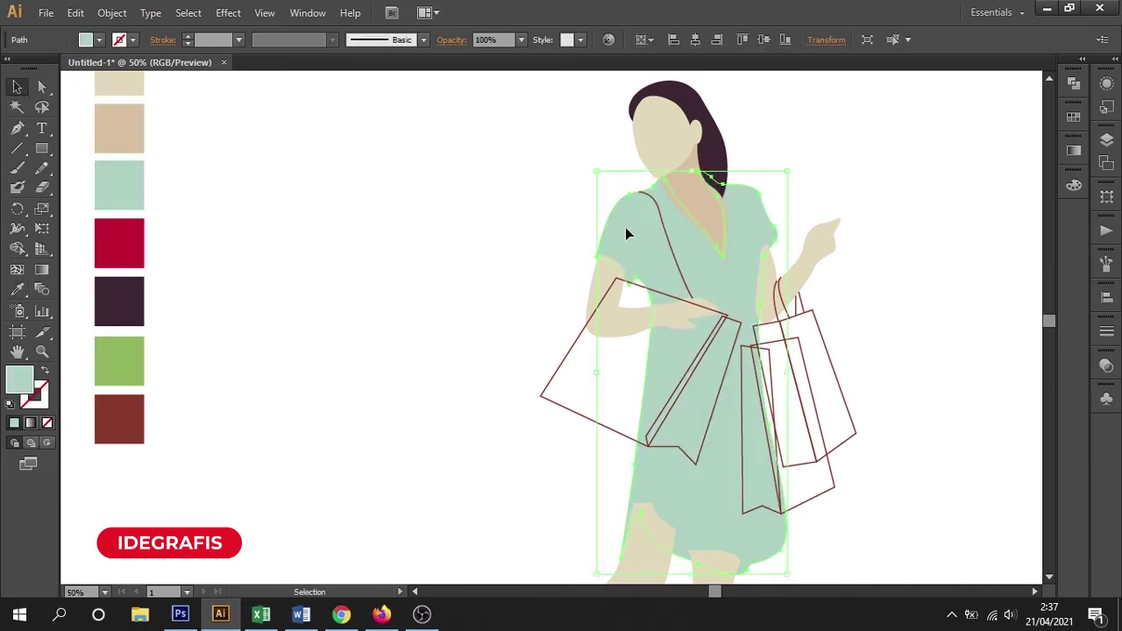
{"action": "left_click", "coordinate": [881, 275]}
Step: Send the legs to the back so their tops sit behind the dress
{"action": "scroll", "coordinate": [848, 290], "scroll_direction": "down", "scroll_amount": 5}
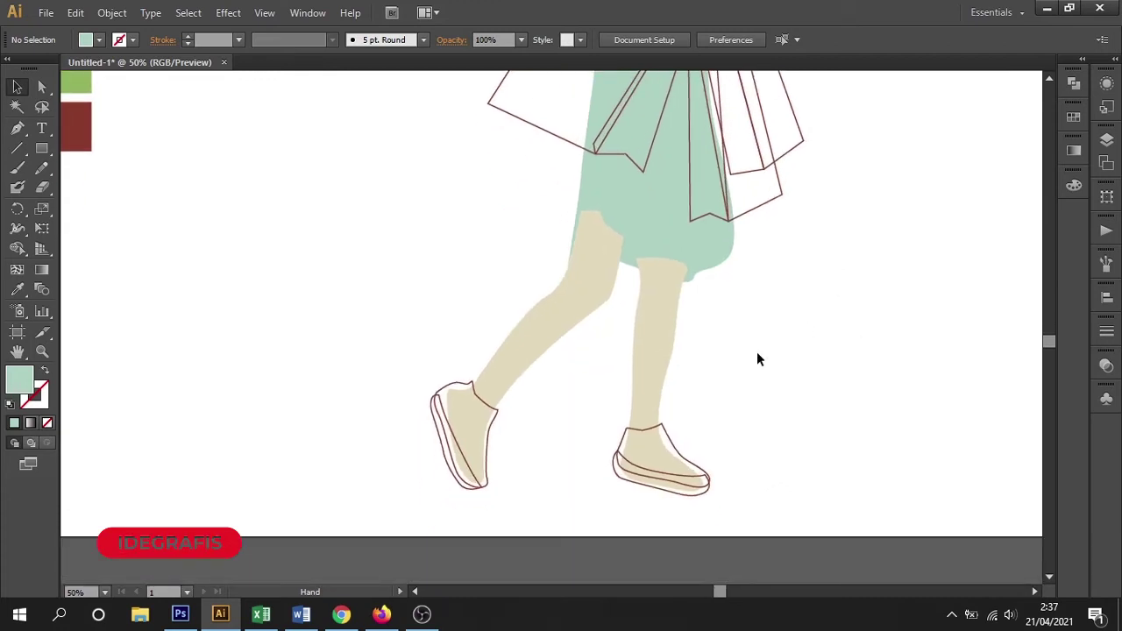
{"action": "left_click", "coordinate": [592, 343]}
{"action": "key", "text": "ctrl+shift+bracketleft"}
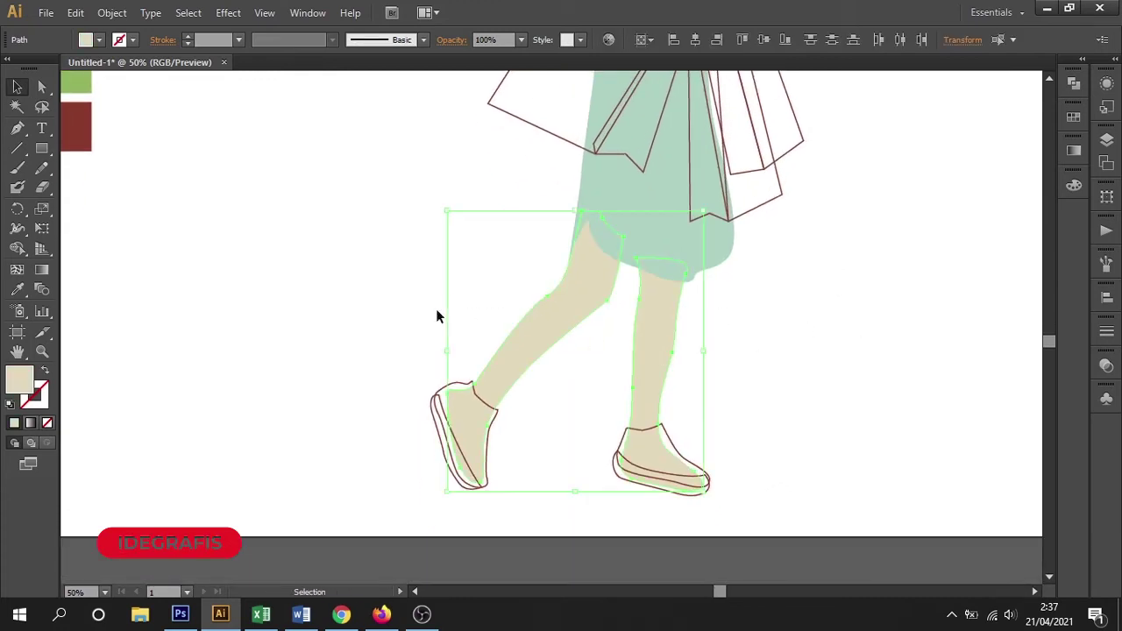
{"action": "left_click", "coordinate": [851, 393]}
Step: Fill both shoes with the red swatch, then select the two shoe soles
{"action": "left_click_drag", "start_coordinate": [851, 399], "coordinate": [646, 433]}
{"action": "left_click", "coordinate": [623, 391]}
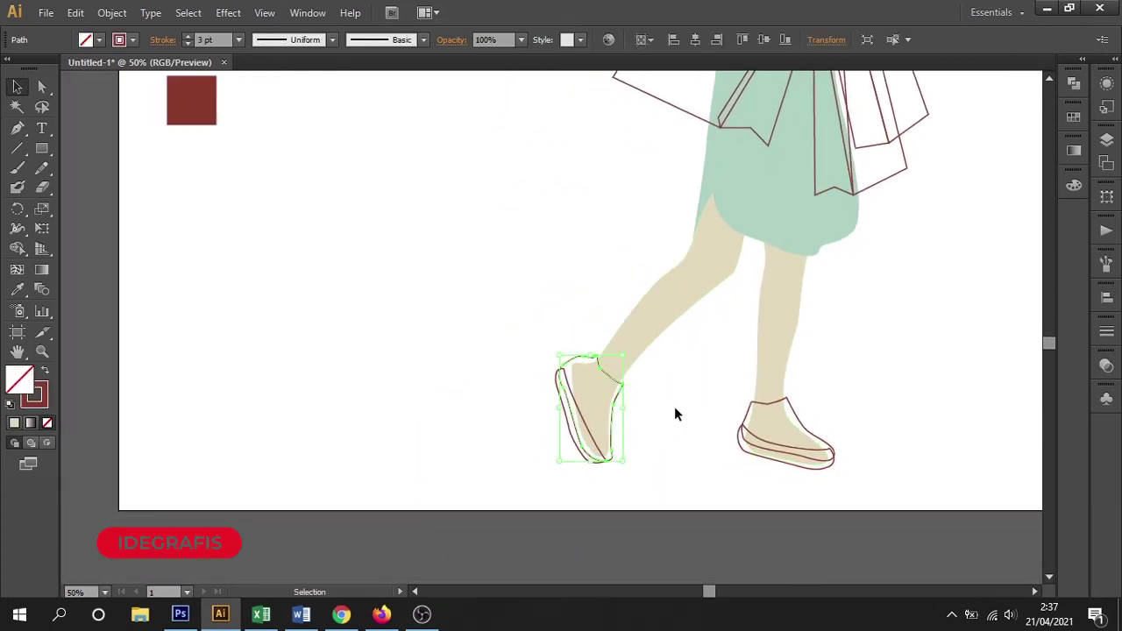
{"action": "left_click", "coordinate": [795, 409], "text": "shift"}
{"action": "mouse_move", "coordinate": [482, 307]}
{"action": "left_mouse_down"}
{"action": "mouse_move", "coordinate": [541, 391]}
{"action": "mouse_move", "coordinate": [526, 406]}
{"action": "left_mouse_up"}
{"action": "key", "text": "i"}
{"action": "left_click", "coordinate": [333, 192]}
{"action": "scroll", "coordinate": [523, 311], "scroll_direction": "down", "scroll_amount": 5}
{"action": "scroll", "coordinate": [523, 310], "scroll_direction": "right", "scroll_amount": 3}
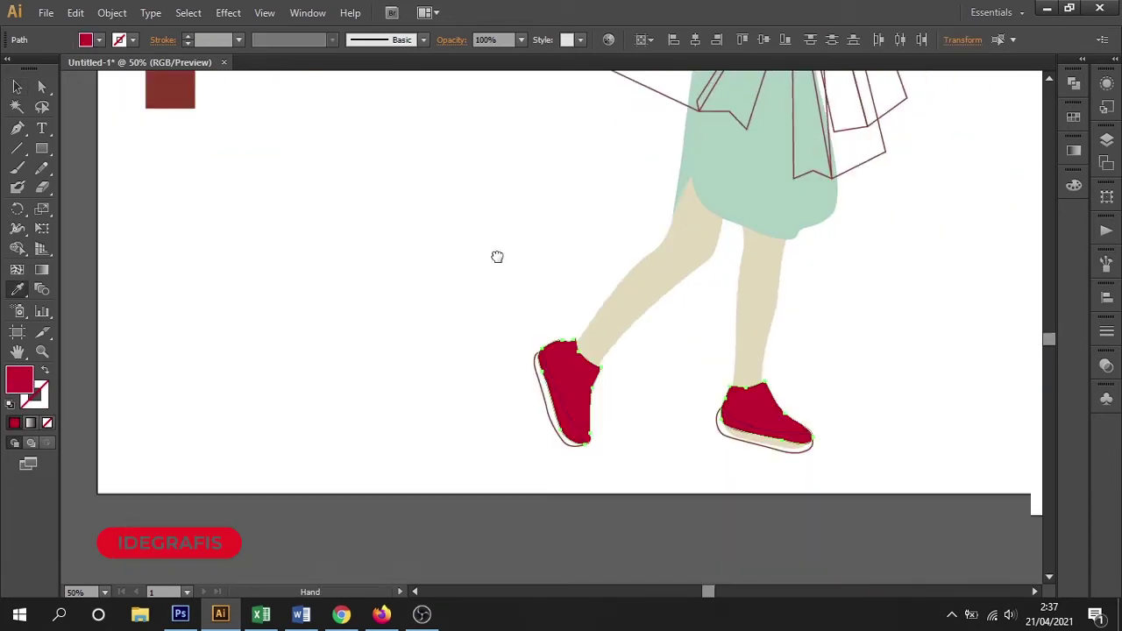
{"action": "left_click", "coordinate": [23, 92]}
{"action": "left_click", "coordinate": [436, 473]}
{"action": "left_click", "coordinate": [550, 427]}
{"action": "left_click", "coordinate": [715, 426], "text": "shift"}
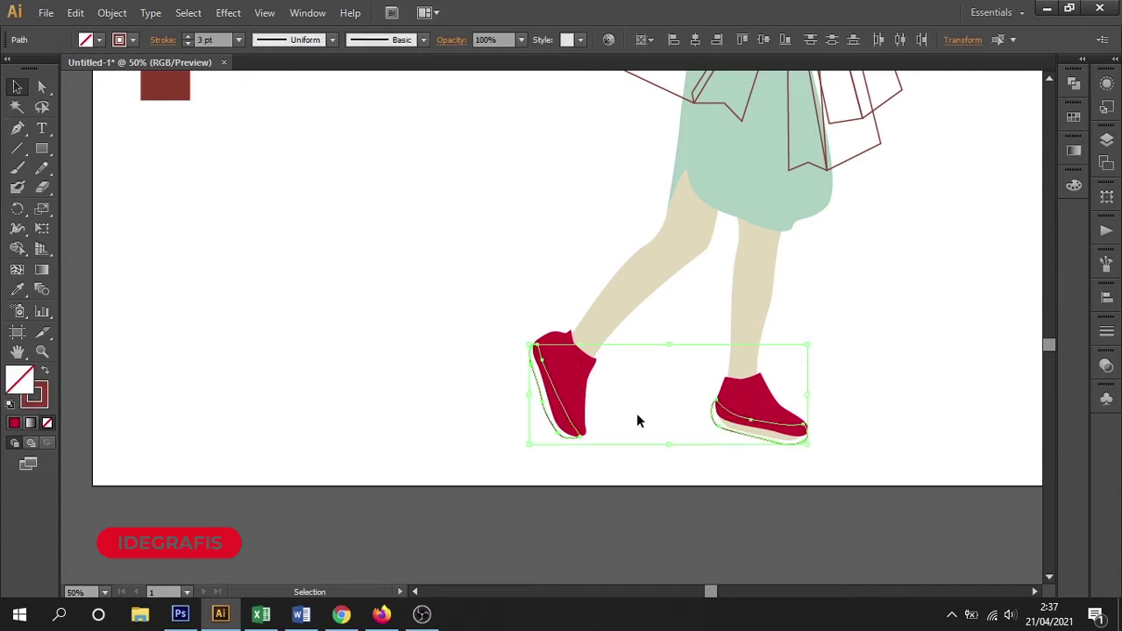
Step: Fill both shoe soles with the dark purple swatch
{"action": "scroll", "coordinate": [509, 359], "scroll_direction": "up", "scroll_amount": 3}
{"action": "scroll", "coordinate": [524, 423], "scroll_direction": "up", "scroll_amount": 3}
{"action": "scroll", "coordinate": [525, 423], "scroll_direction": "left", "scroll_amount": 2}
{"action": "key", "text": "i"}
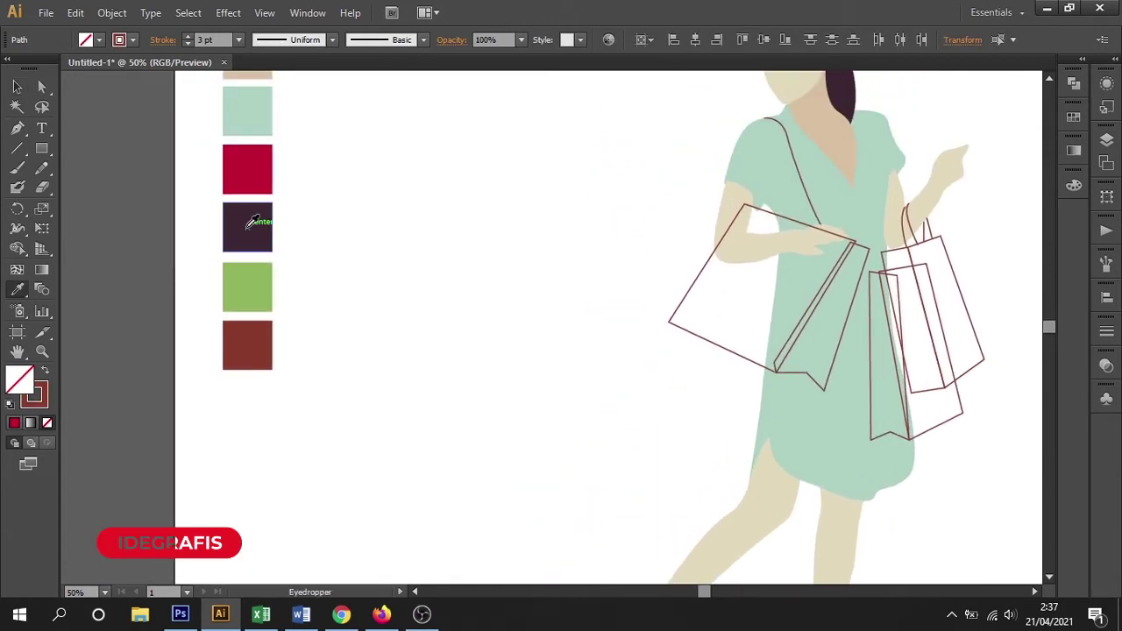
{"action": "left_click", "coordinate": [247, 227]}
{"action": "scroll", "coordinate": [482, 268], "scroll_direction": "down", "scroll_amount": 1}
{"action": "scroll", "coordinate": [395, 258], "scroll_direction": "down", "scroll_amount": 3}
{"action": "scroll", "coordinate": [395, 259], "scroll_direction": "right", "scroll_amount": 2}
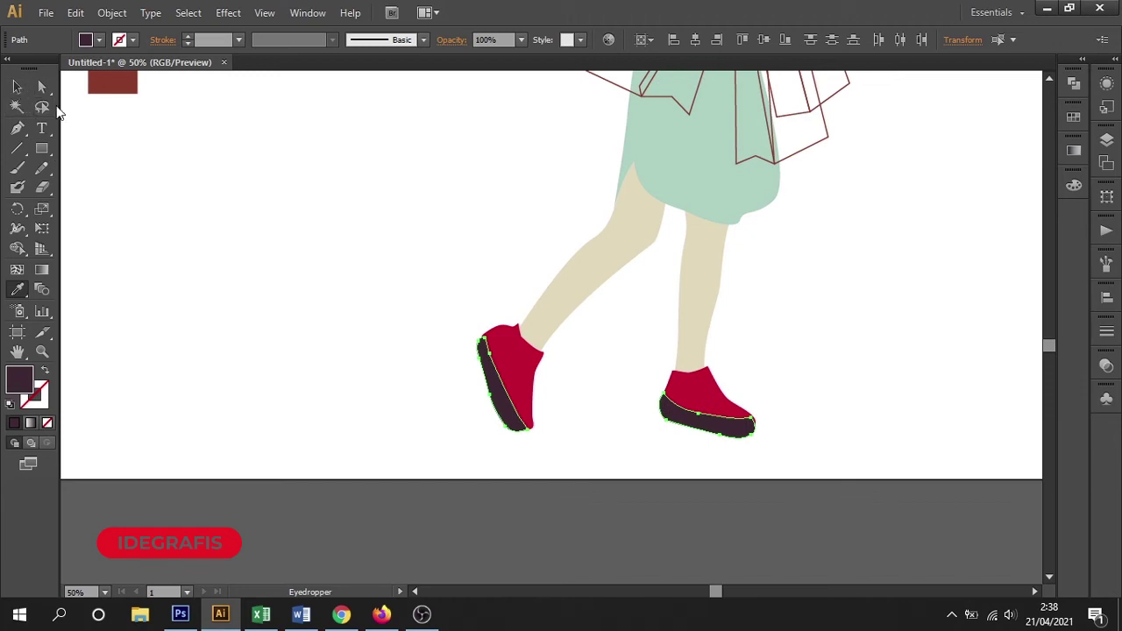
{"action": "left_click", "coordinate": [19, 89]}
{"action": "left_click", "coordinate": [539, 506]}
Step: Zoom in on the shoes and legs and select the red shoe upper
{"action": "left_click", "coordinate": [739, 431]}
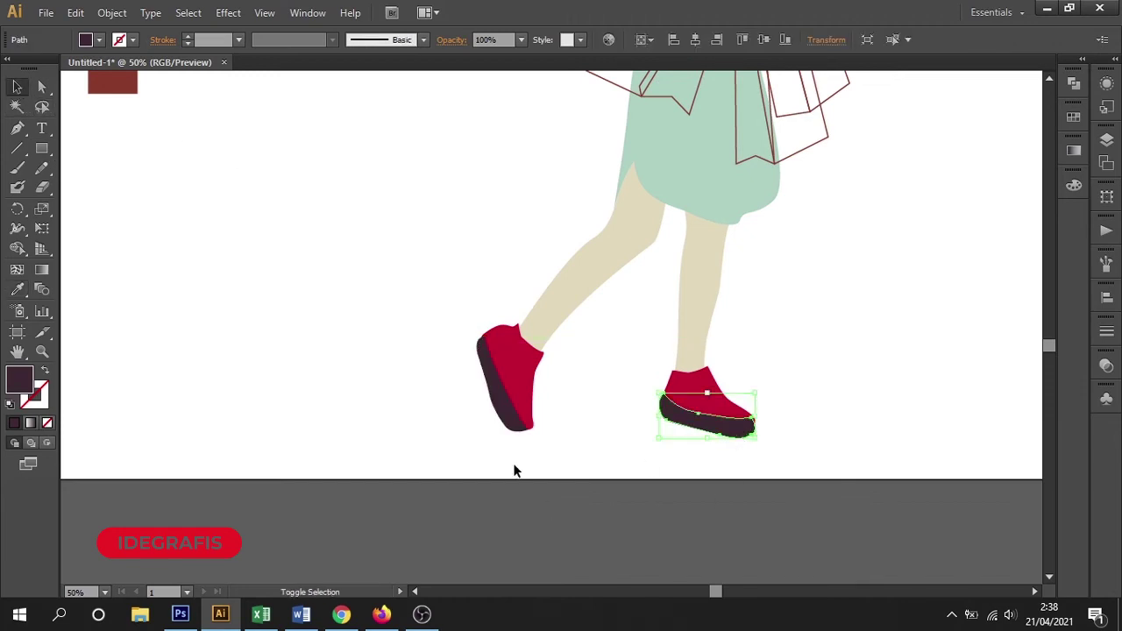
{"action": "left_click", "coordinate": [504, 428], "text": "shift"}
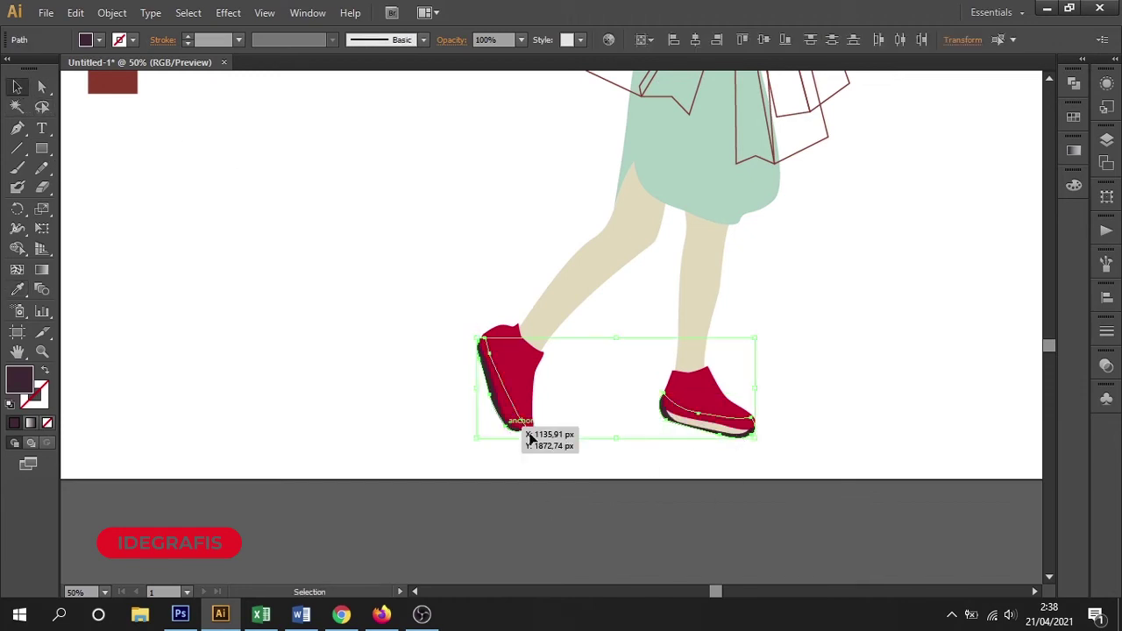
{"action": "left_click", "coordinate": [822, 393]}
{"action": "left_click_drag", "start_coordinate": [454, 312], "coordinate": [626, 443]}
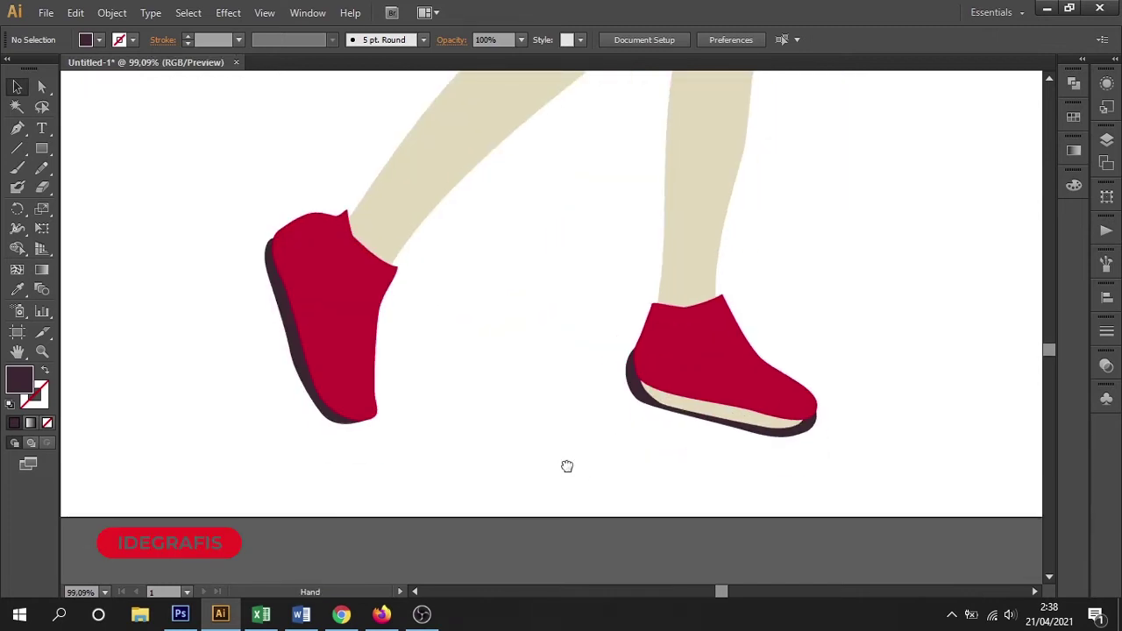
{"action": "left_click", "coordinate": [724, 474]}
{"action": "left_click", "coordinate": [768, 488]}
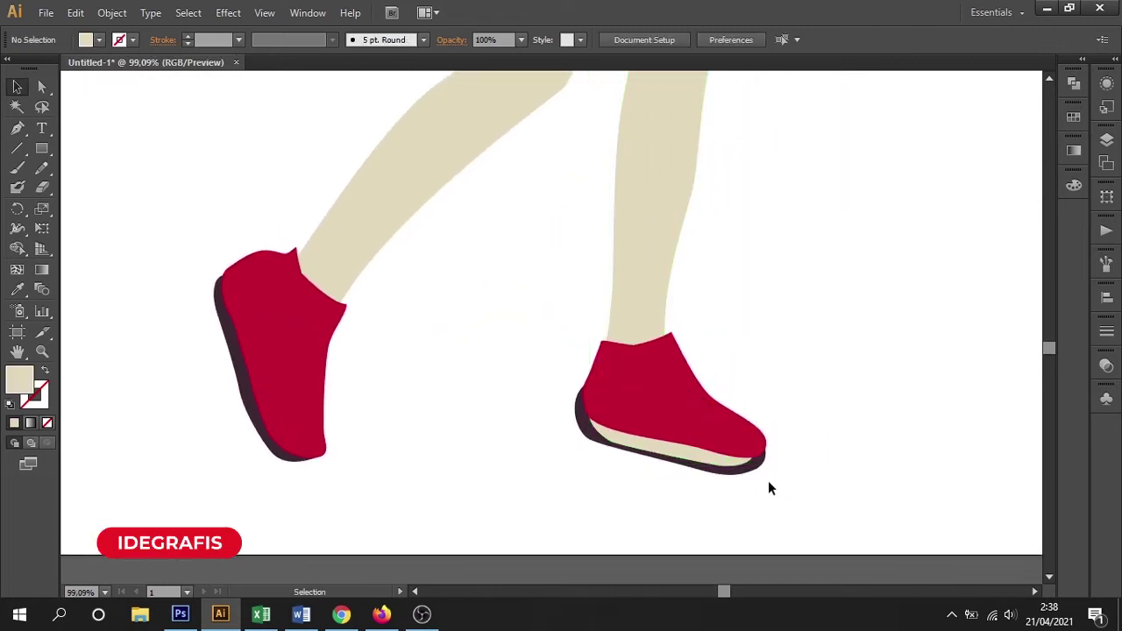
{"action": "left_click", "coordinate": [732, 440]}
Step: Zoom in on the right shoe and bring its dark sole to the front
{"action": "left_click_drag", "start_coordinate": [489, 328], "coordinate": [864, 534]}
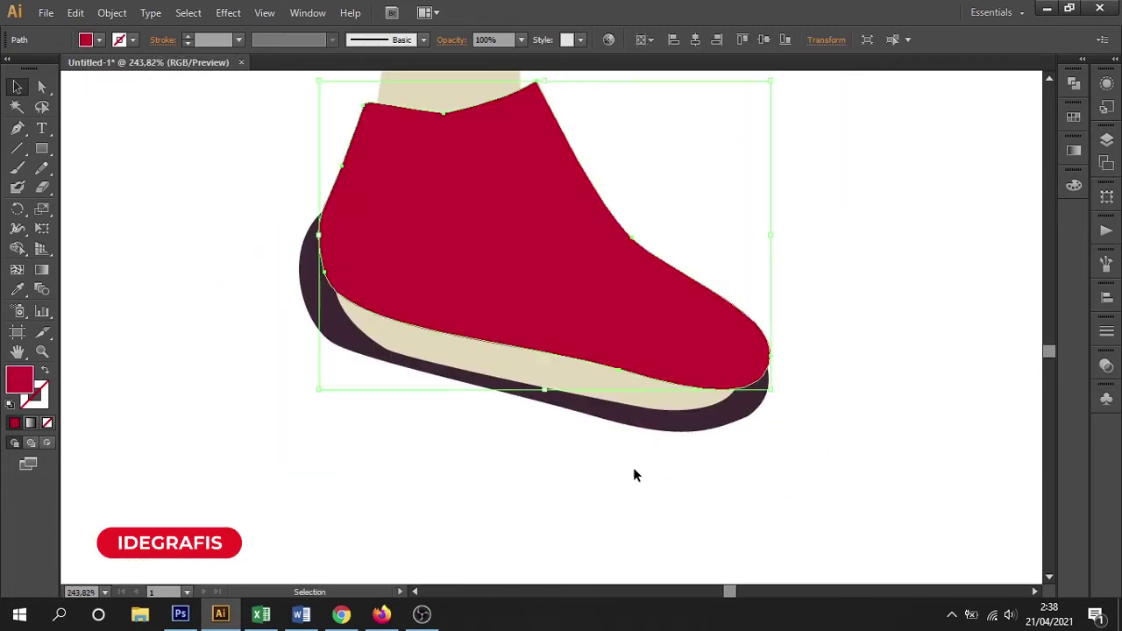
{"action": "left_click", "coordinate": [596, 418]}
{"action": "left_click", "coordinate": [655, 404]}
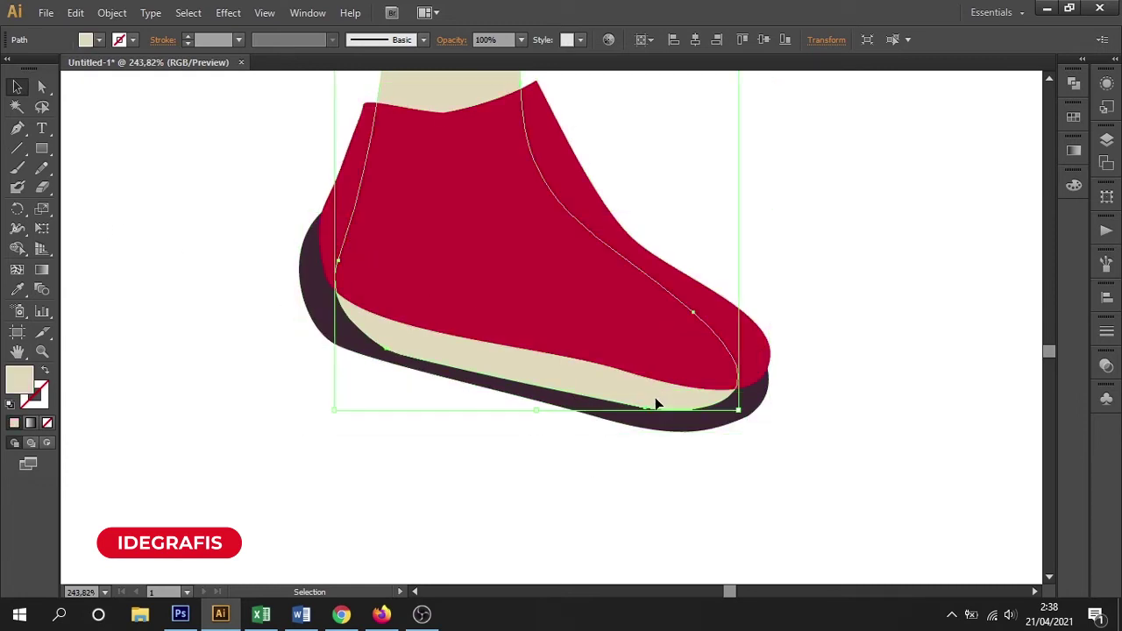
{"action": "left_click", "coordinate": [568, 292]}
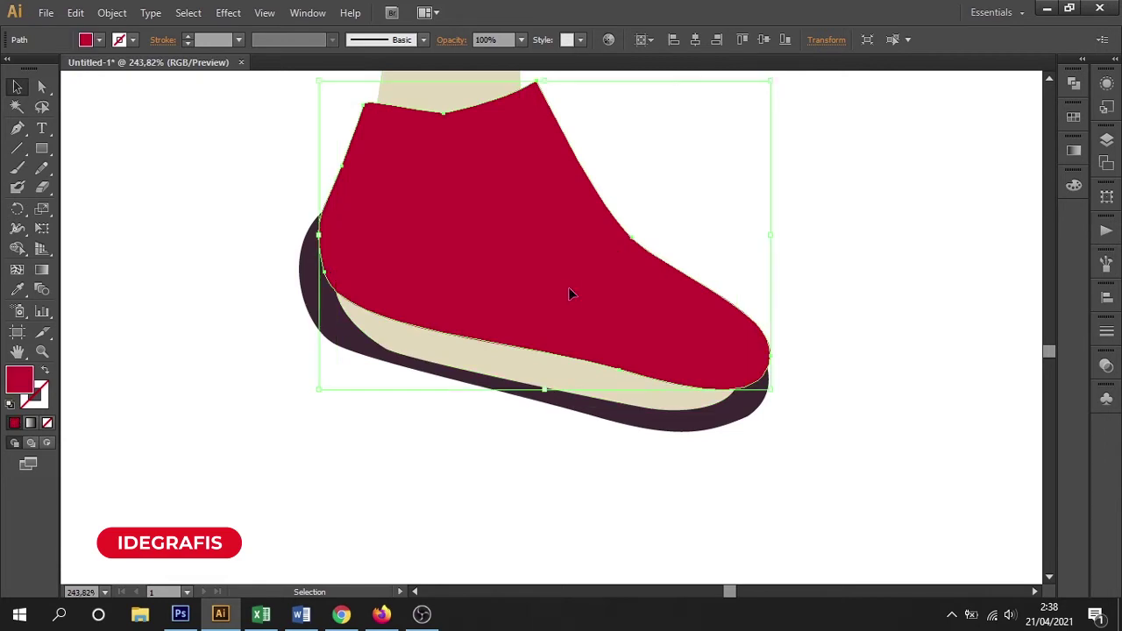
{"action": "left_click", "coordinate": [582, 412]}
{"action": "key", "text": "ctrl+shift+bracketright"}
{"action": "left_click", "coordinate": [847, 390]}
{"action": "left_click", "coordinate": [747, 350]}
Step: With Direct Selection, curve the sole's top edge and tip along the red upper
{"action": "left_click", "coordinate": [41, 86]}
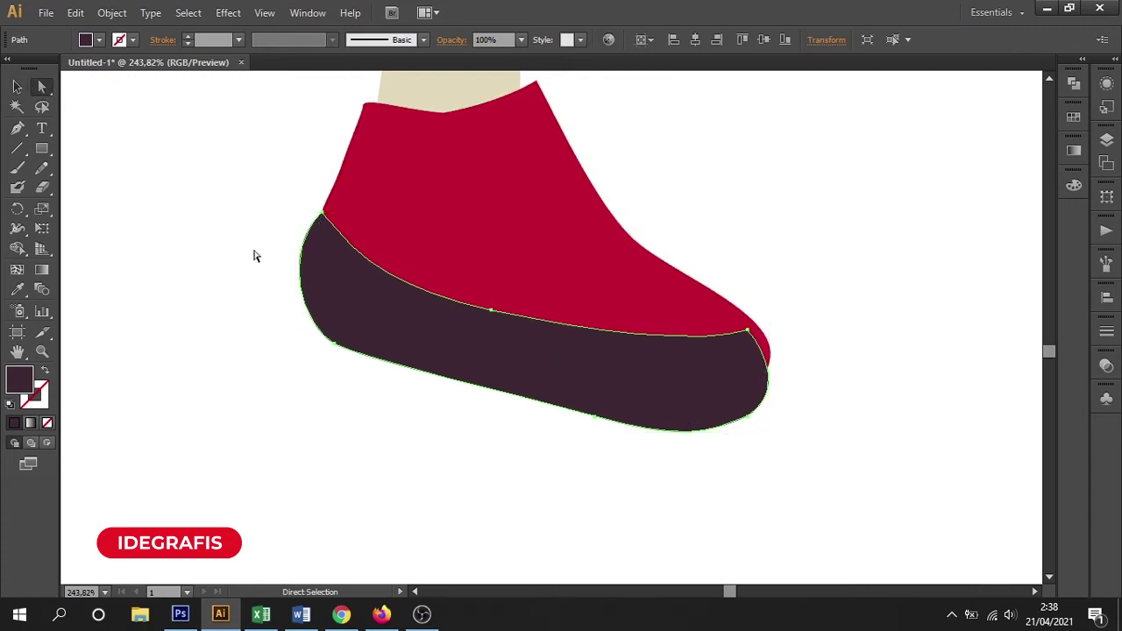
{"action": "left_click_drag", "start_coordinate": [505, 328], "coordinate": [471, 321]}
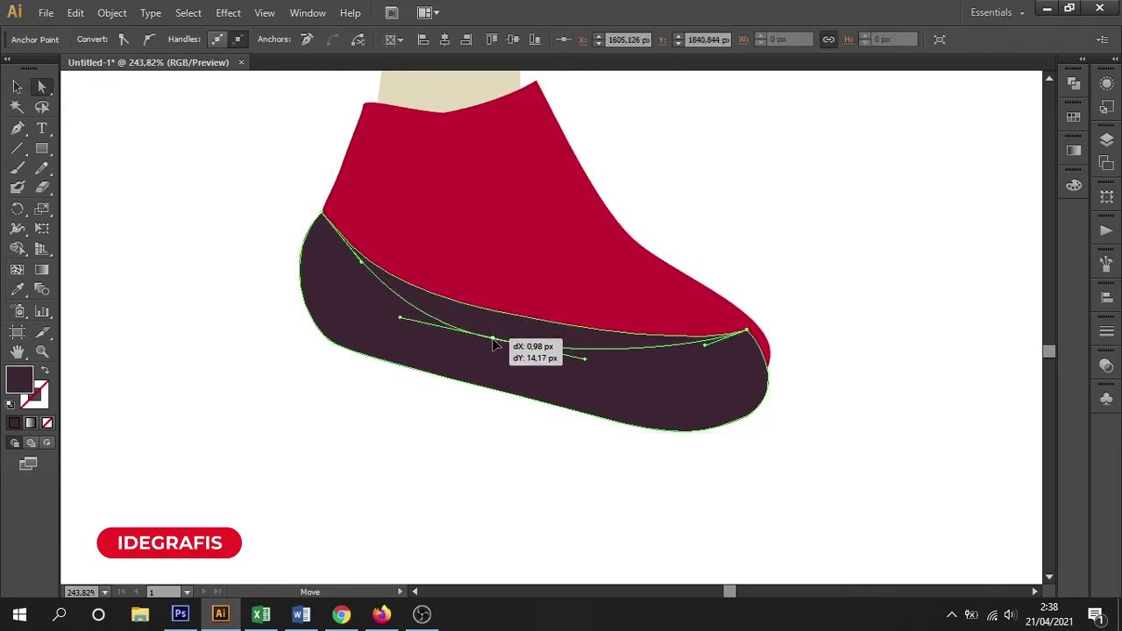
{"action": "left_click_drag", "start_coordinate": [361, 260], "coordinate": [343, 297]}
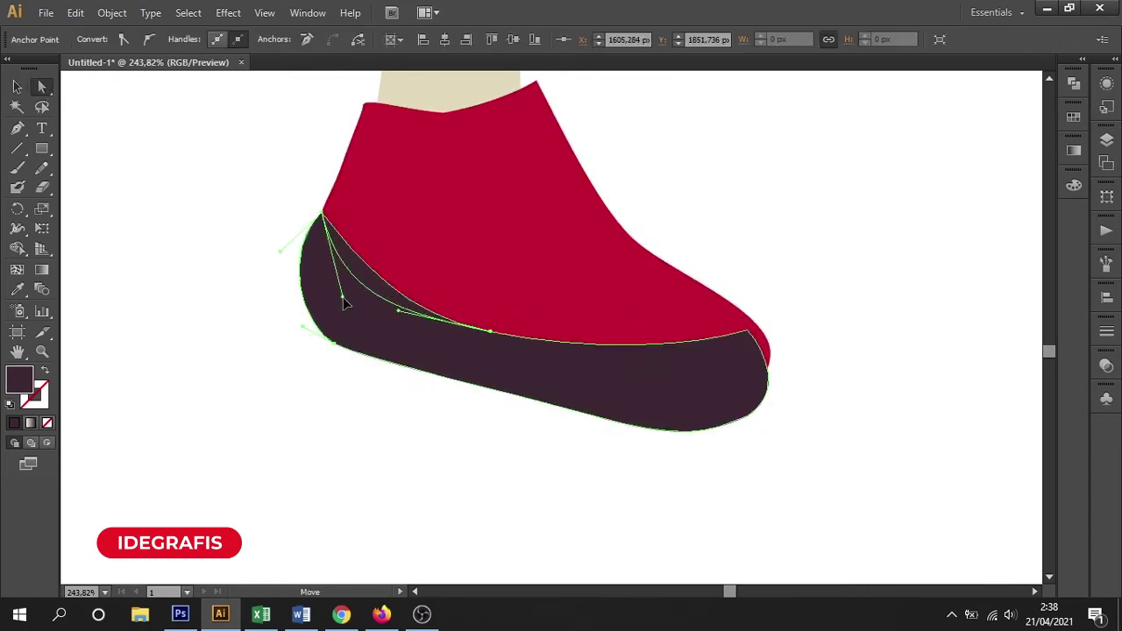
{"action": "left_click_drag", "start_coordinate": [746, 330], "coordinate": [765, 339]}
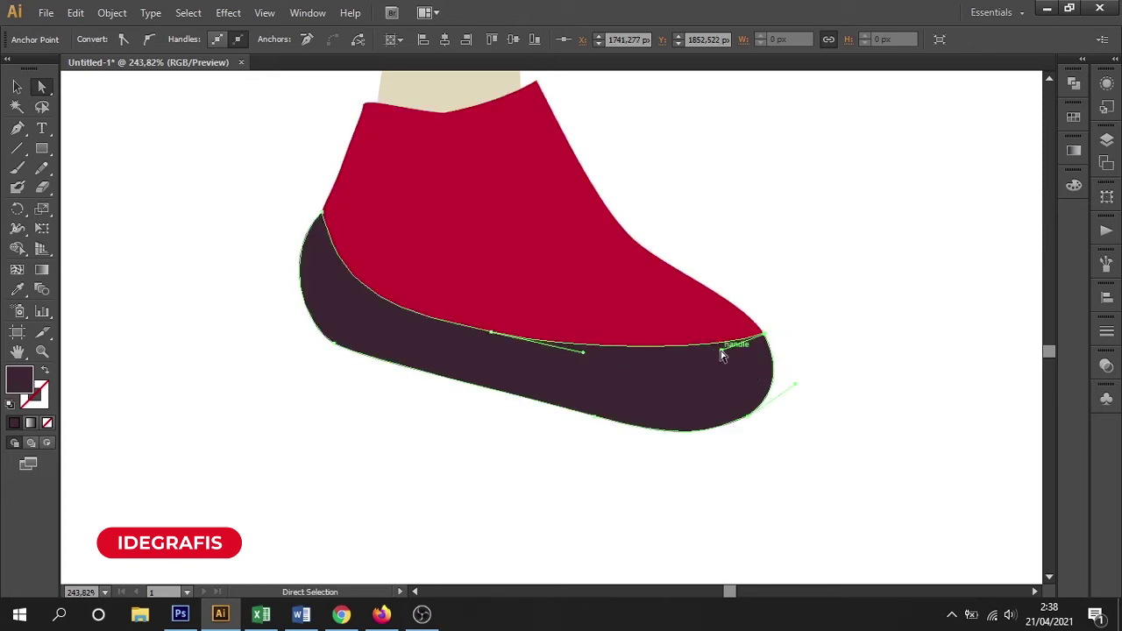
{"action": "left_click_drag", "start_coordinate": [746, 384], "coordinate": [764, 388]}
{"action": "left_click", "coordinate": [850, 469]}
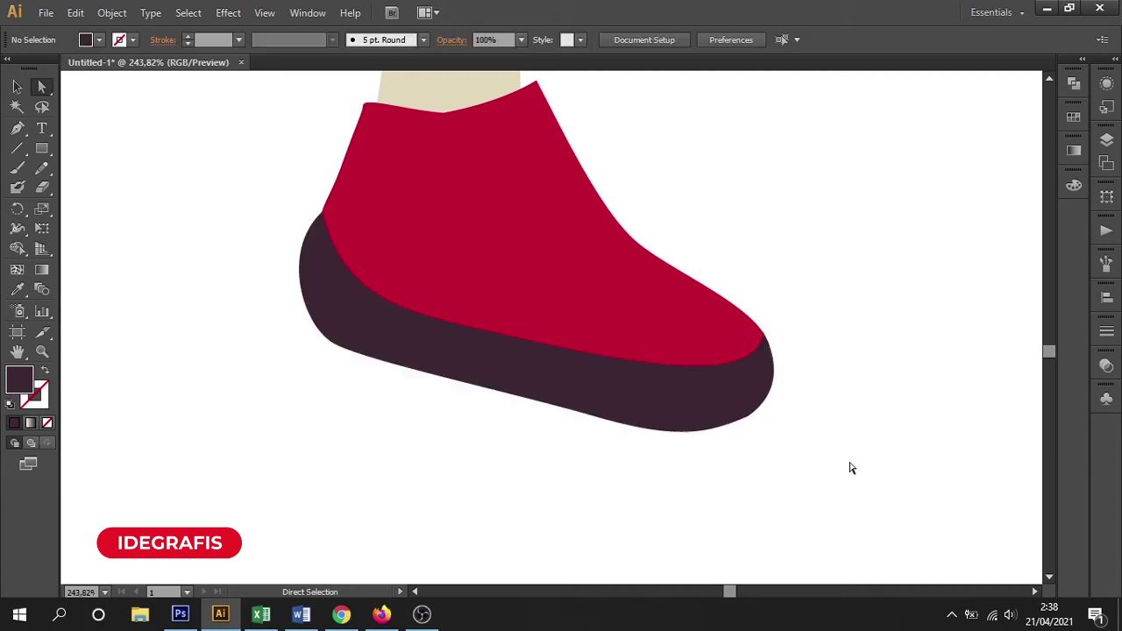
{"action": "scroll", "coordinate": [849, 461], "scroll_direction": "down", "scroll_amount": 5, "text": "alt"}
Step: Reshape the left shoe's red upper so its lower-left edge follows the sole
{"action": "scroll", "coordinate": [849, 461], "scroll_direction": "down", "scroll_amount": 3, "text": "alt"}
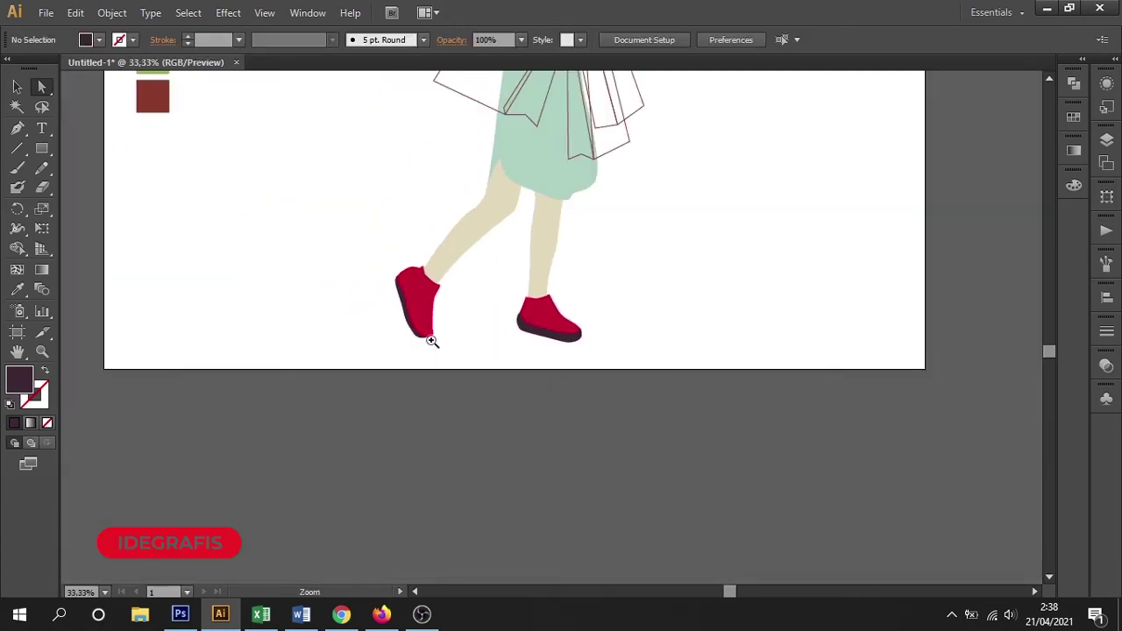
{"action": "scroll", "coordinate": [534, 389], "scroll_direction": "up", "scroll_amount": 4, "text": "alt"}
{"action": "left_click", "coordinate": [539, 383]}
{"action": "left_click", "coordinate": [465, 328]}
{"action": "left_click", "coordinate": [528, 321]}
{"action": "left_click_drag", "start_coordinate": [374, 173], "coordinate": [607, 433]}
{"action": "left_click_drag", "start_coordinate": [492, 425], "coordinate": [493, 405]}
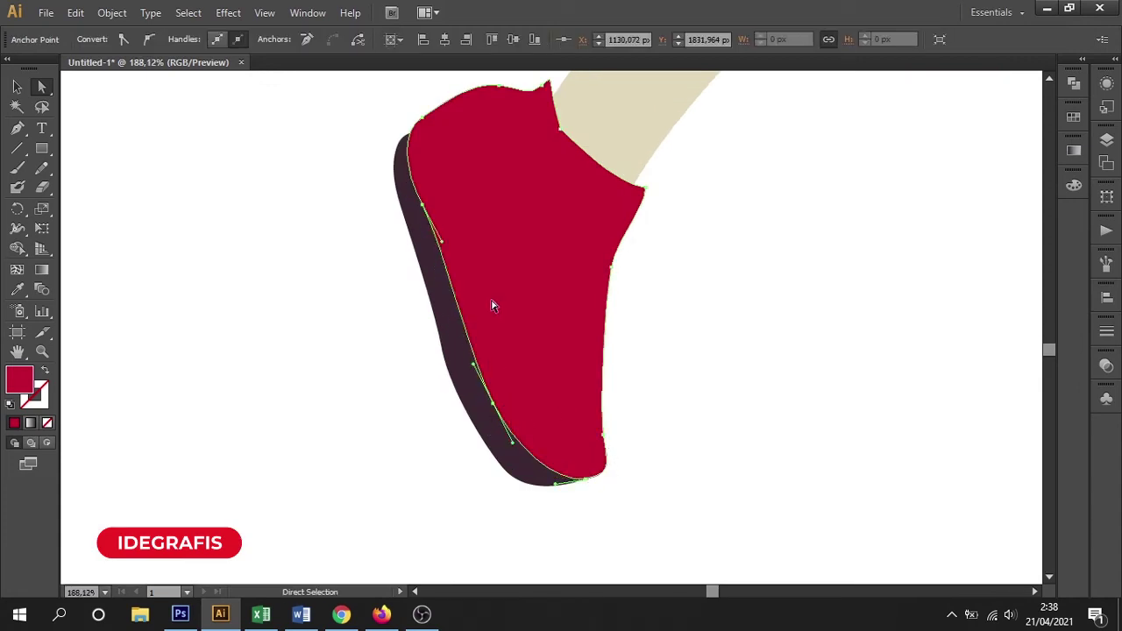
{"action": "left_click_drag", "start_coordinate": [430, 206], "coordinate": [441, 205]}
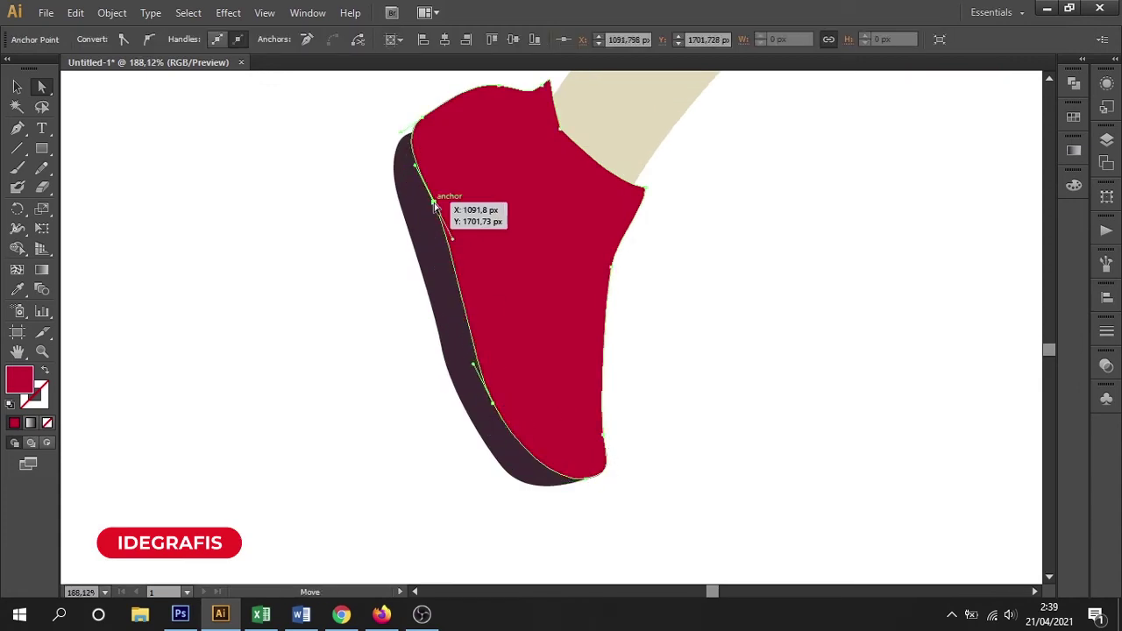
{"action": "left_click_drag", "start_coordinate": [496, 410], "coordinate": [501, 405]}
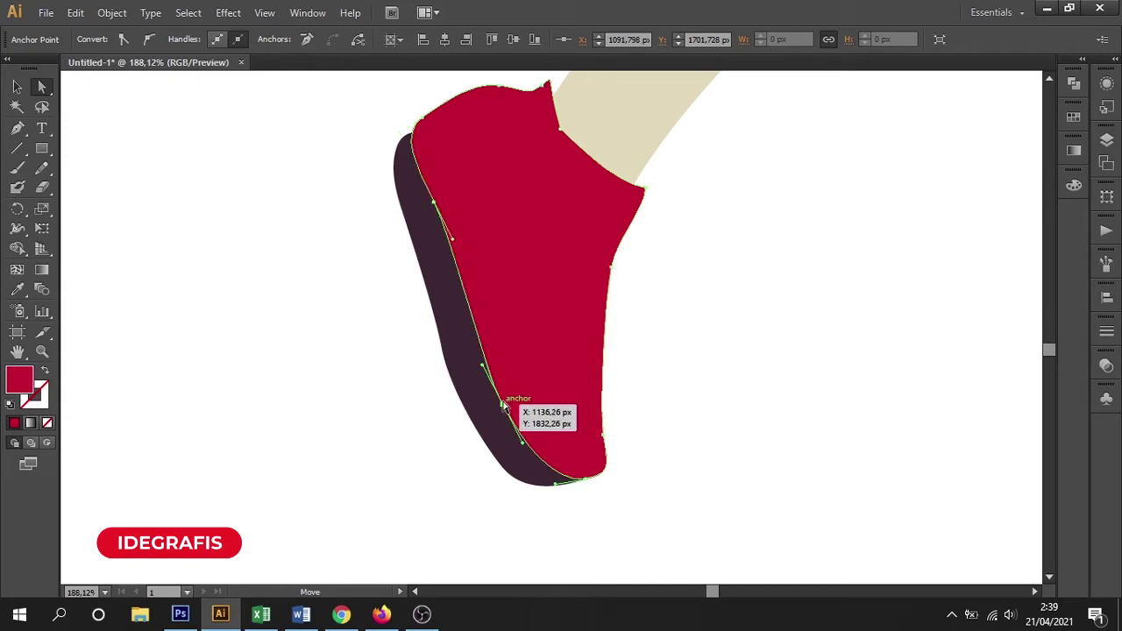
{"action": "left_click", "coordinate": [682, 409]}
{"action": "key", "text": "ctrl+minus"}
{"action": "key", "text": "ctrl+minus"}
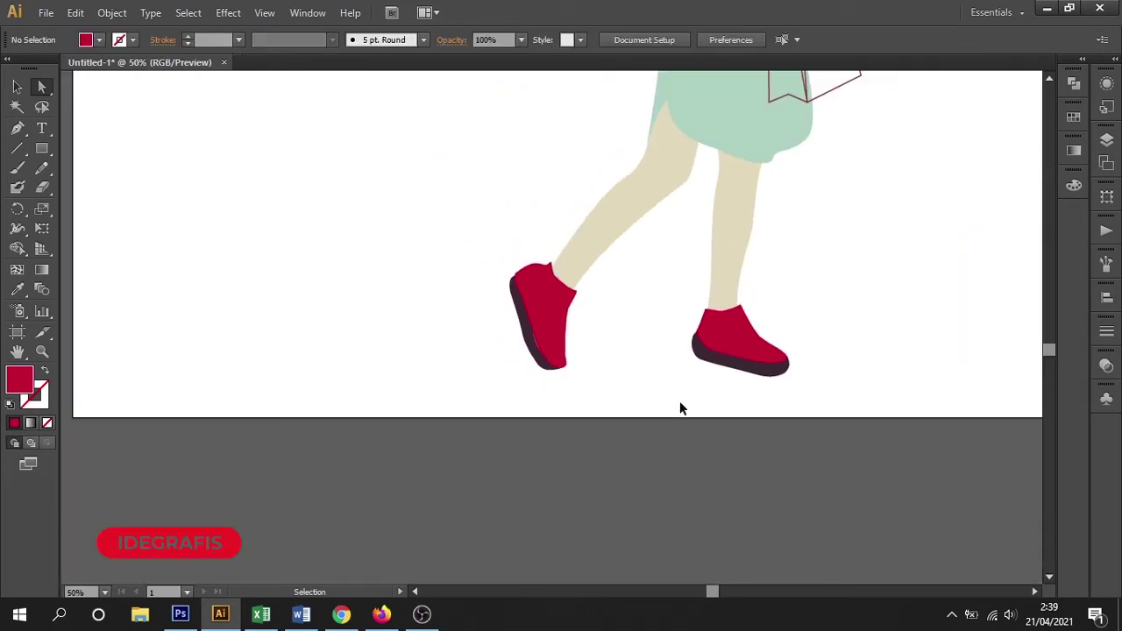
{"action": "left_click_drag", "start_coordinate": [400, 263], "coordinate": [646, 405]}
Step: Adjust the right shoe's sole top-edge points and curve to hug the upper
{"action": "left_click_drag", "start_coordinate": [831, 439], "coordinate": [543, 409]}
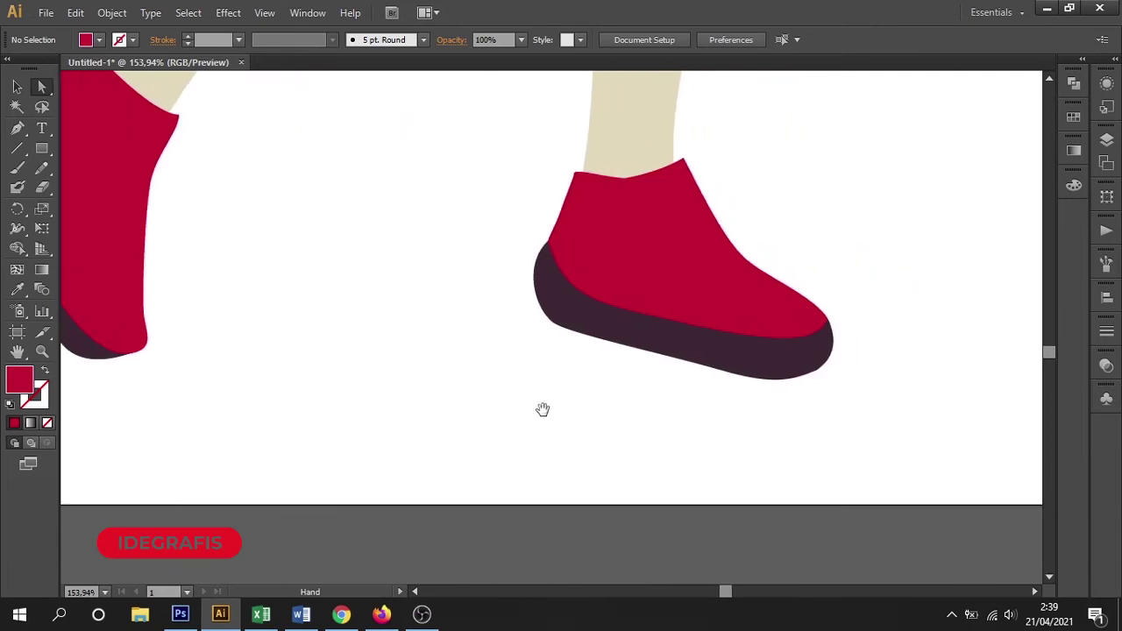
{"action": "left_click_drag", "start_coordinate": [443, 178], "coordinate": [811, 397]}
{"action": "left_click", "coordinate": [643, 333]}
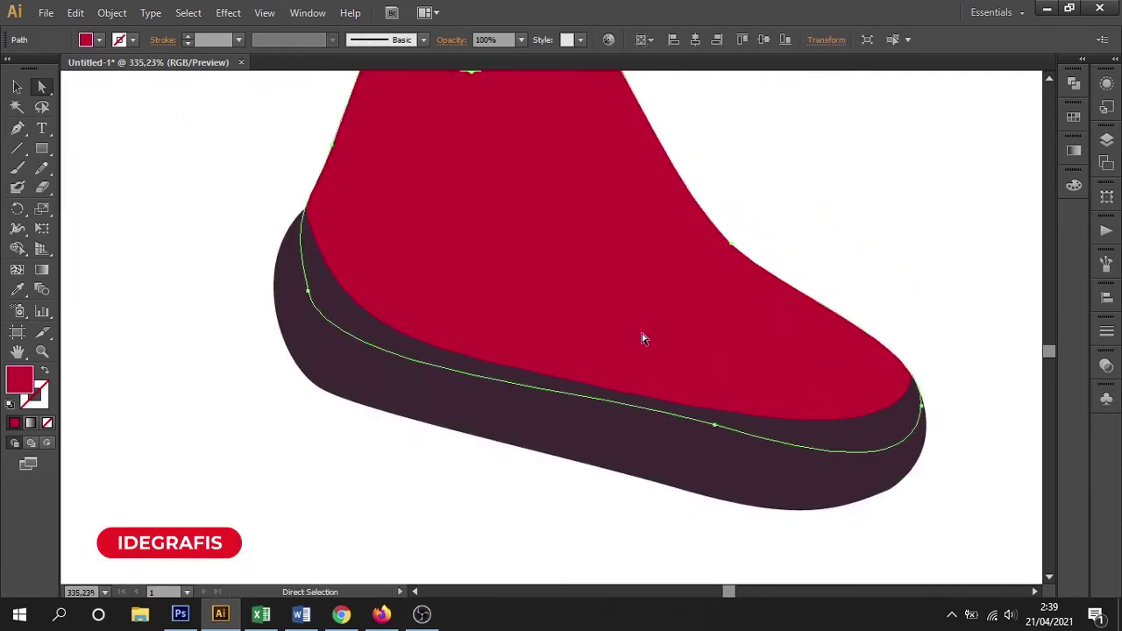
{"action": "left_click", "coordinate": [708, 466]}
{"action": "mouse_move", "coordinate": [537, 374]}
{"action": "left_mouse_down"}
{"action": "mouse_move", "coordinate": [544, 396]}
{"action": "mouse_move", "coordinate": [544, 385]}
{"action": "left_mouse_up"}
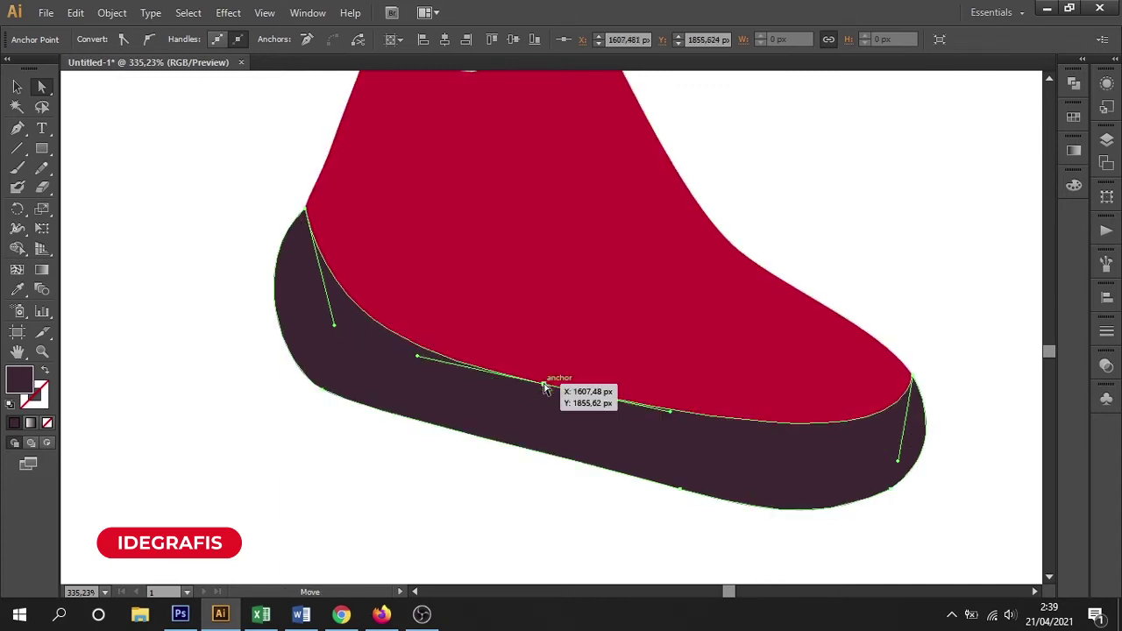
{"action": "left_click_drag", "start_coordinate": [901, 465], "coordinate": [900, 478]}
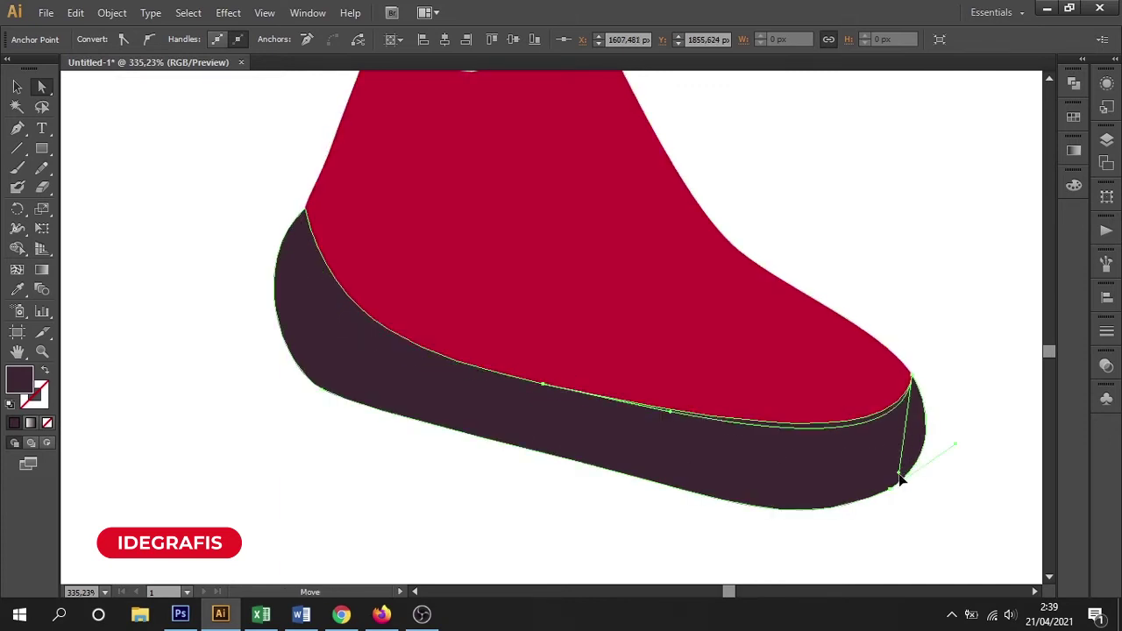
{"action": "left_click", "coordinate": [960, 414]}
{"action": "key", "text": "ctrl+minus"}
{"action": "key", "text": "ctrl+minus"}
{"action": "key", "text": "ctrl+minus"}
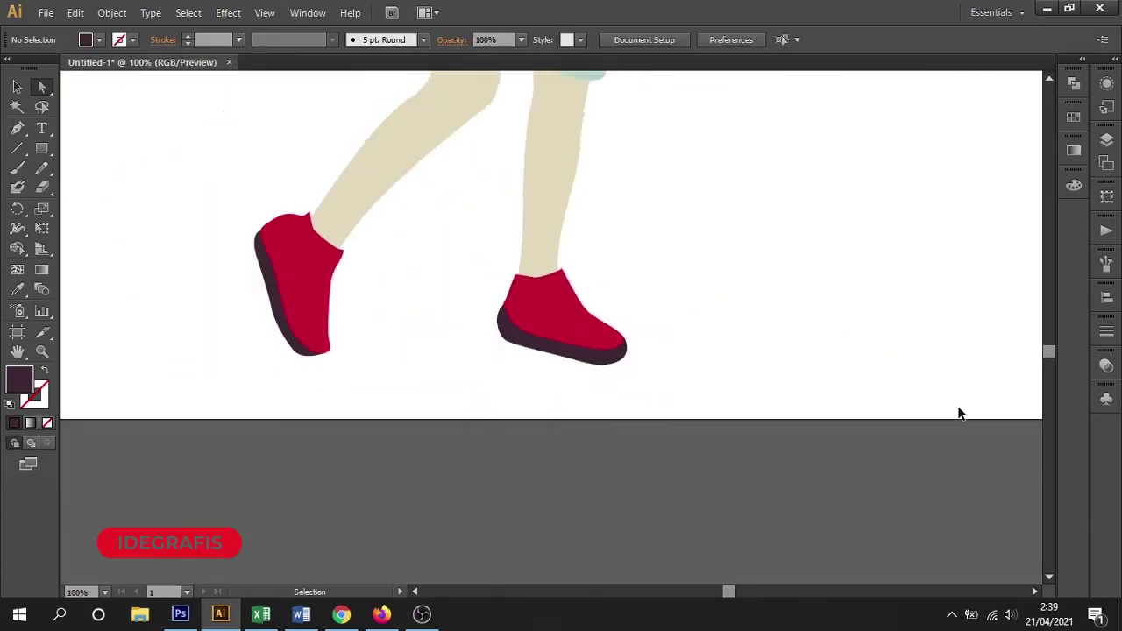
{"action": "key", "text": "ctrl+minus"}
Step: Fill the shoulder bag's outer outline and inner panel with the dark purple swatch
{"action": "left_click_drag", "start_coordinate": [667, 275], "coordinate": [743, 358]}
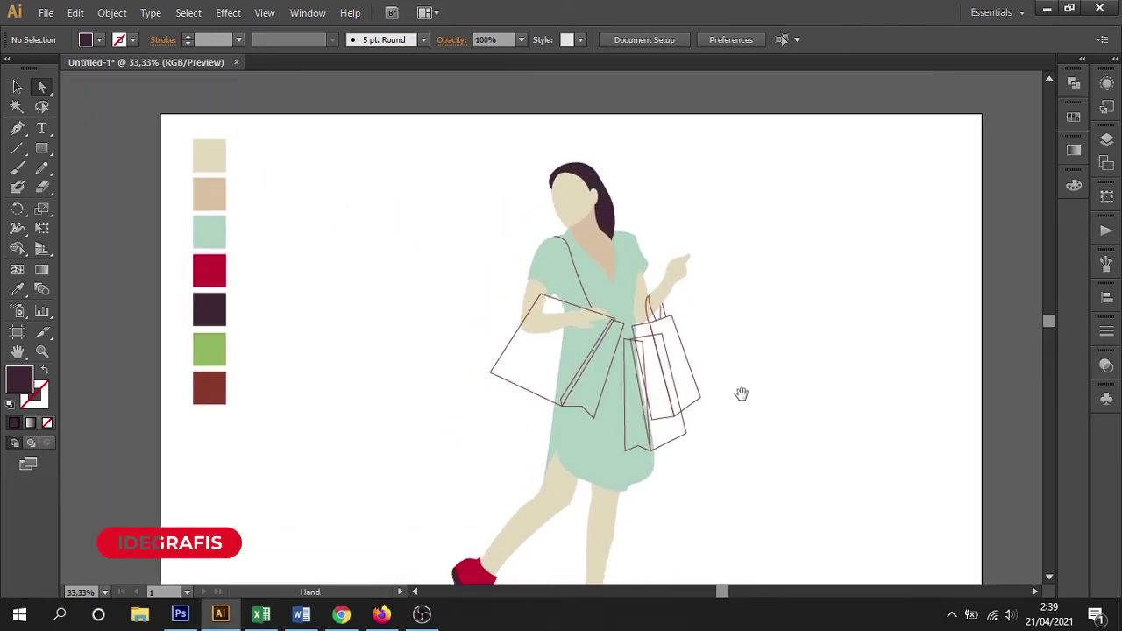
{"action": "left_click", "coordinate": [17, 86]}
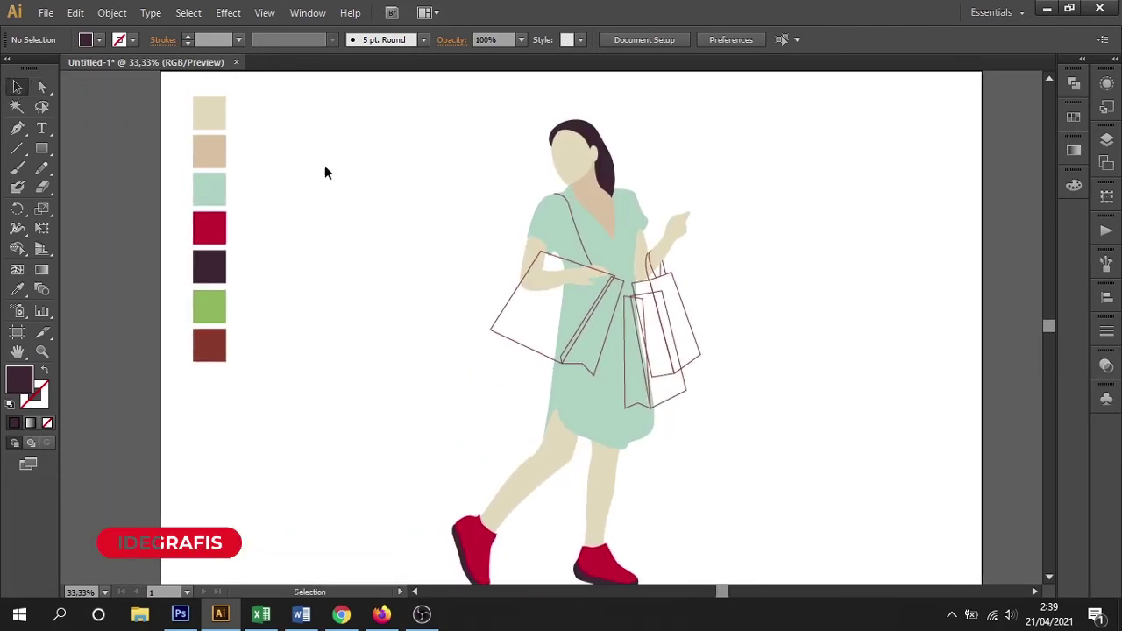
{"action": "left_click", "coordinate": [574, 172]}
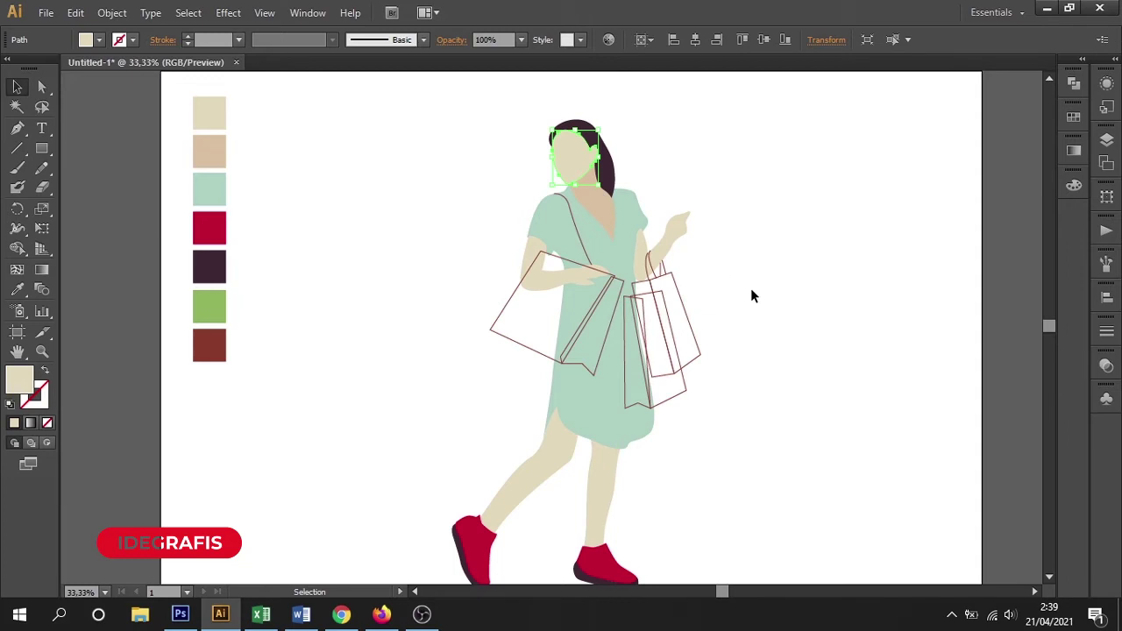
{"action": "left_click", "coordinate": [515, 347]}
{"action": "left_click_drag", "start_coordinate": [410, 210], "coordinate": [709, 444]}
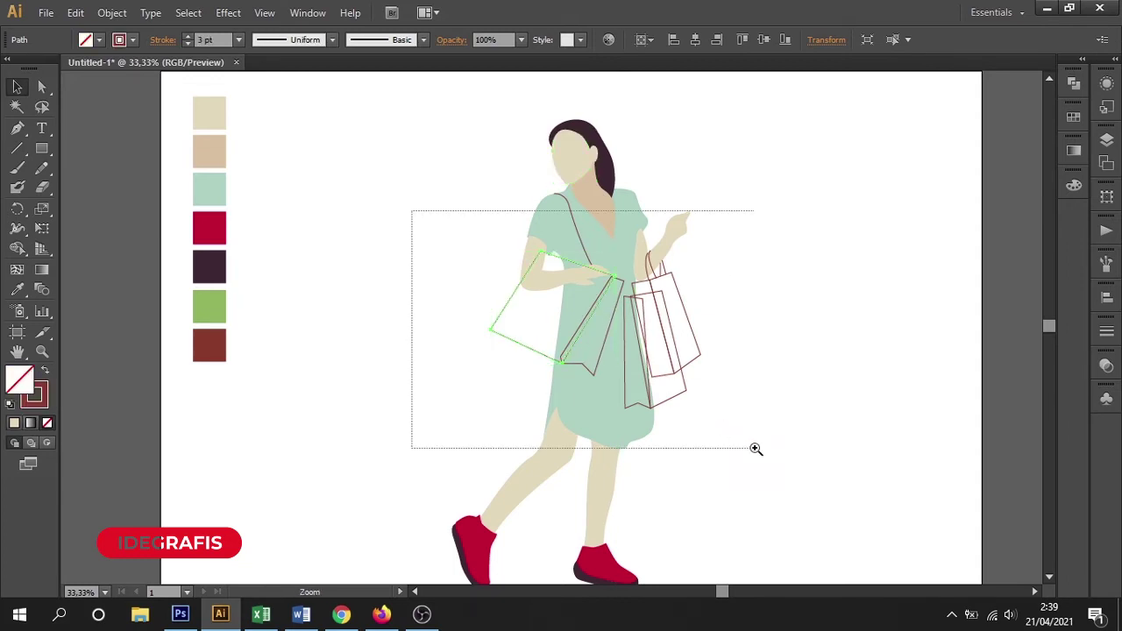
{"action": "left_click", "coordinate": [924, 403]}
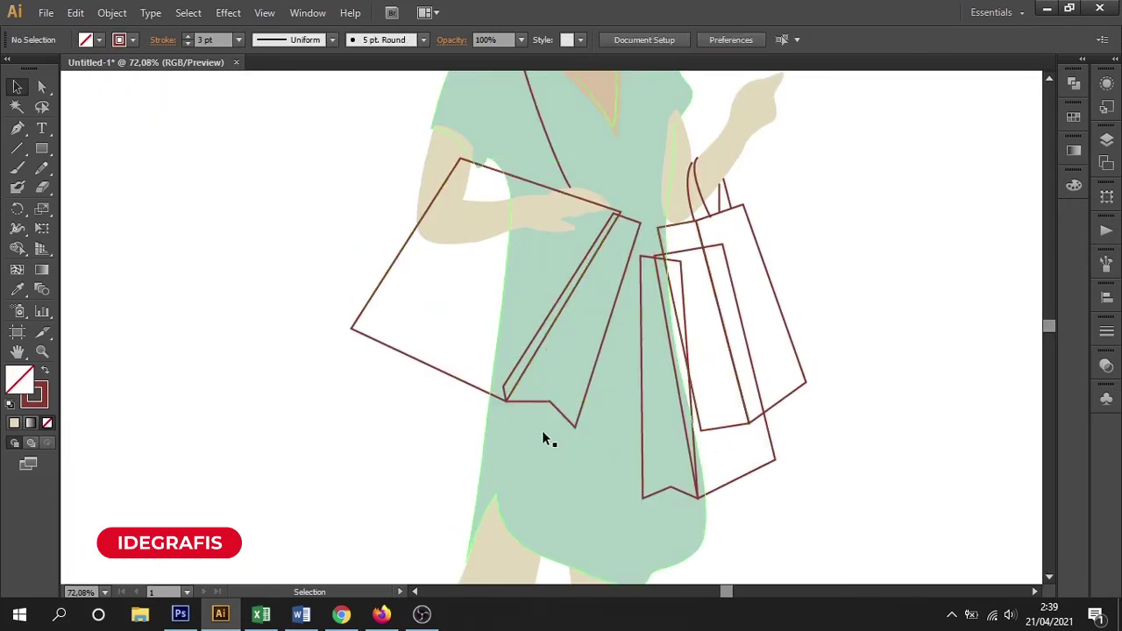
{"action": "left_click", "coordinate": [520, 361]}
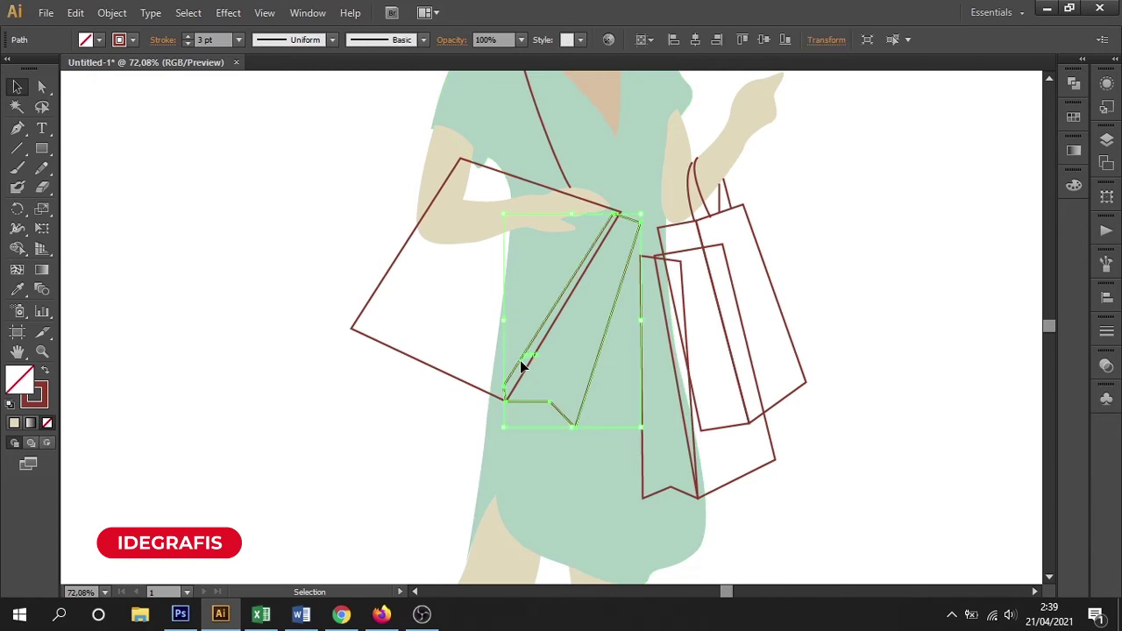
{"action": "left_click", "coordinate": [452, 382]}
{"action": "left_click_drag", "start_coordinate": [453, 383], "coordinate": [435, 397]}
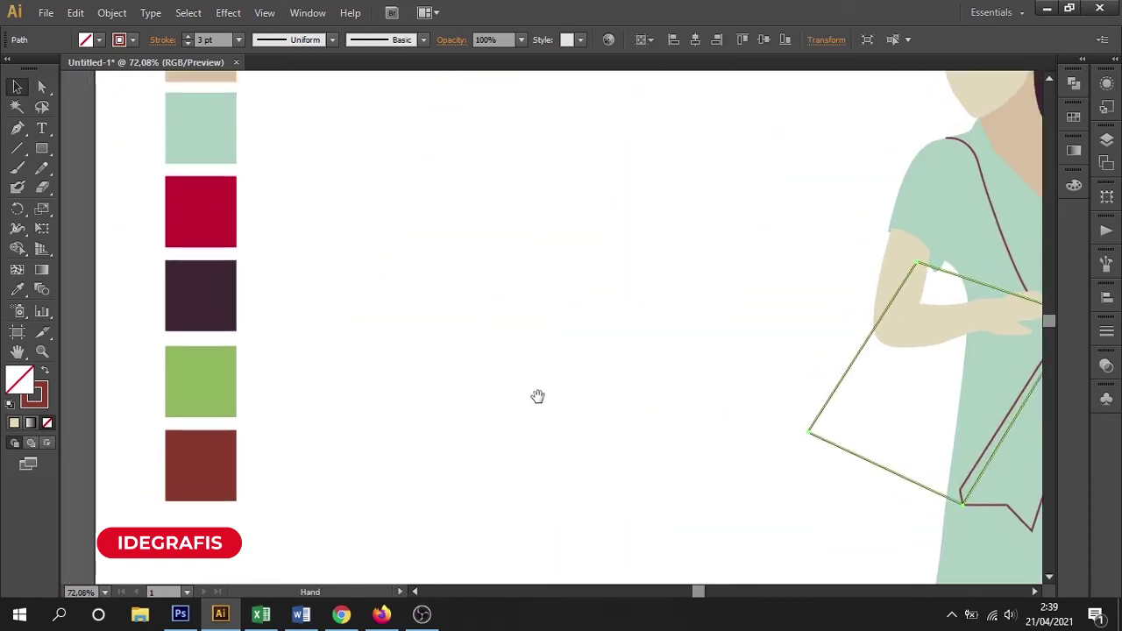
{"action": "left_click", "coordinate": [111, 301]}
Step: Fill the bag's right side panel with the same dark purple, sampled with the Eyedropper
{"action": "key", "text": "v"}
{"action": "left_click", "coordinate": [193, 143]}
{"action": "left_click", "coordinate": [923, 528]}
{"action": "key", "text": "u"}
{"action": "key", "text": "i"}
{"action": "left_click", "coordinate": [824, 455]}
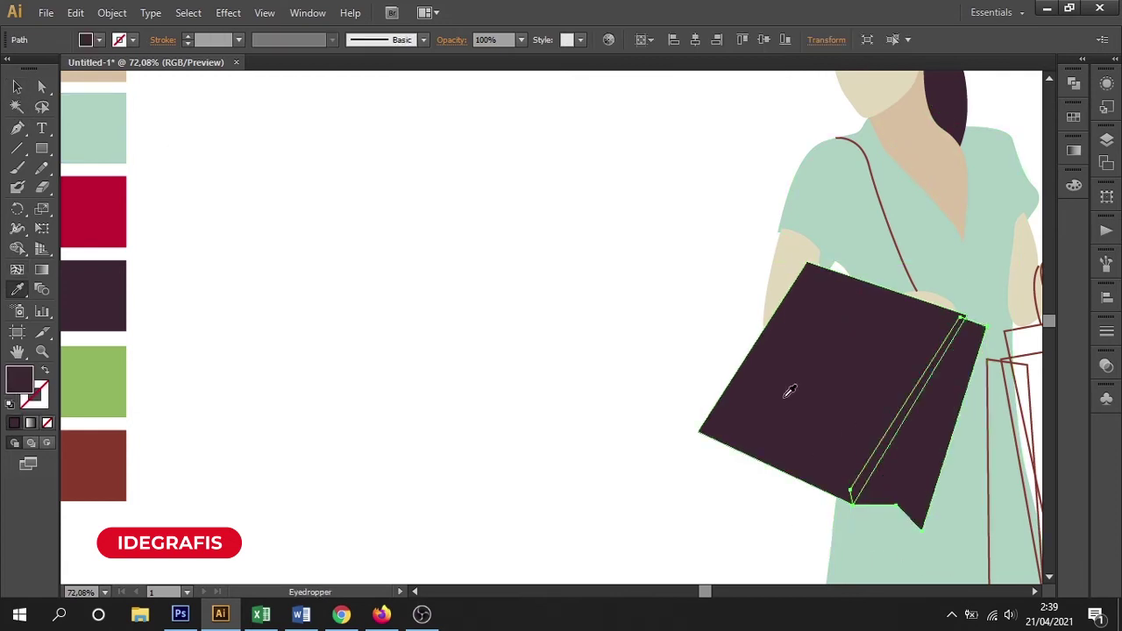
Step: Select the arm resting on the bag to confirm it sits in front
{"action": "left_click", "coordinate": [17, 87]}
{"action": "left_click", "coordinate": [298, 243]}
{"action": "scroll", "coordinate": [298, 243], "scroll_direction": "right", "scroll_amount": 5}
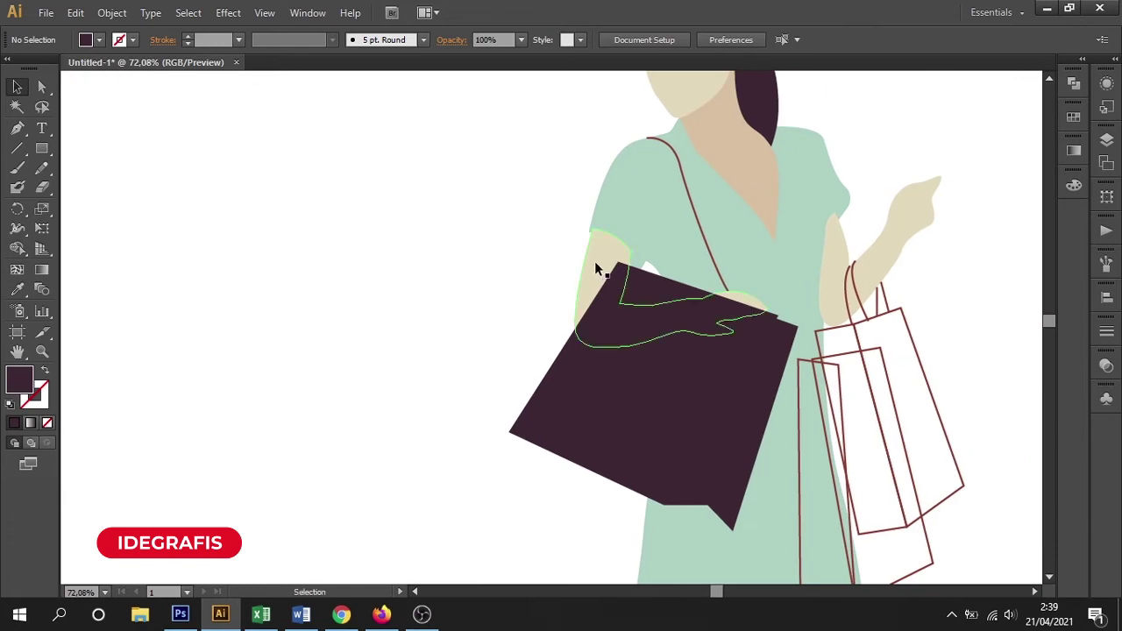
{"action": "left_click", "coordinate": [595, 262]}
{"action": "left_click", "coordinate": [414, 300]}
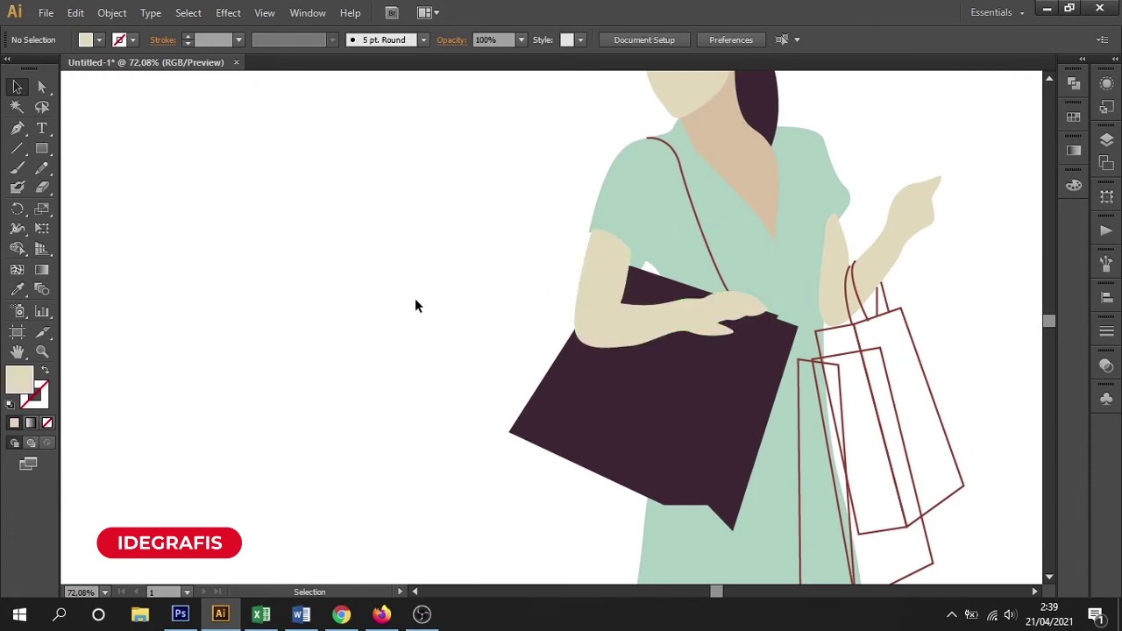
{"action": "left_click_drag", "start_coordinate": [426, 310], "coordinate": [250, 294]}
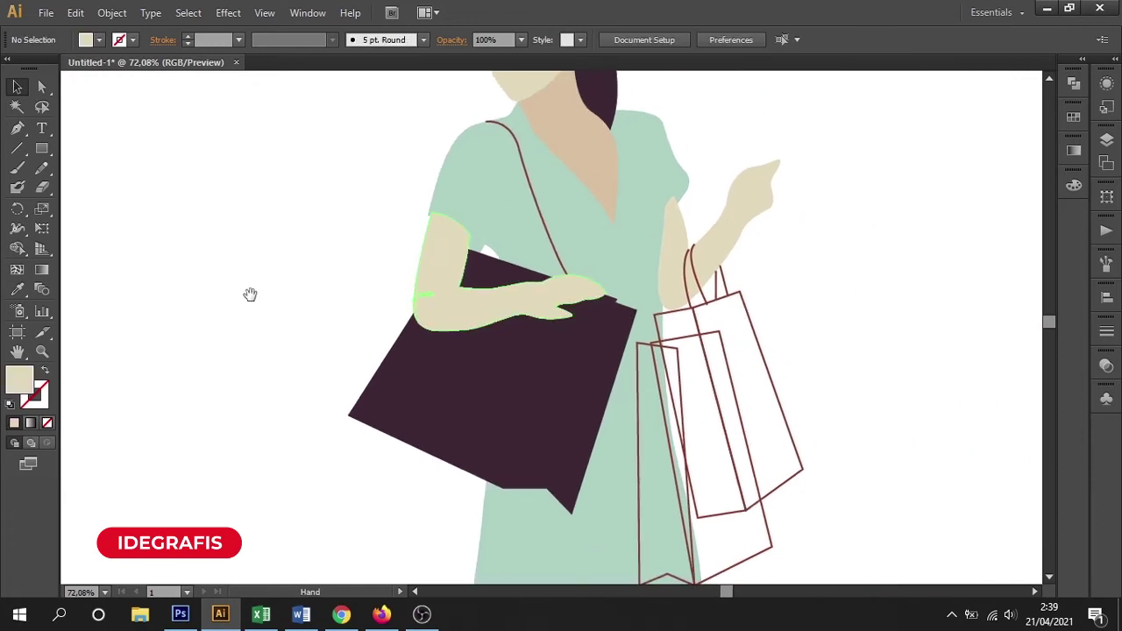
Step: Check the dress and raised arm shapes, then pick out the front shopping bag
{"action": "left_click", "coordinate": [447, 197]}
{"action": "left_click", "coordinate": [316, 251]}
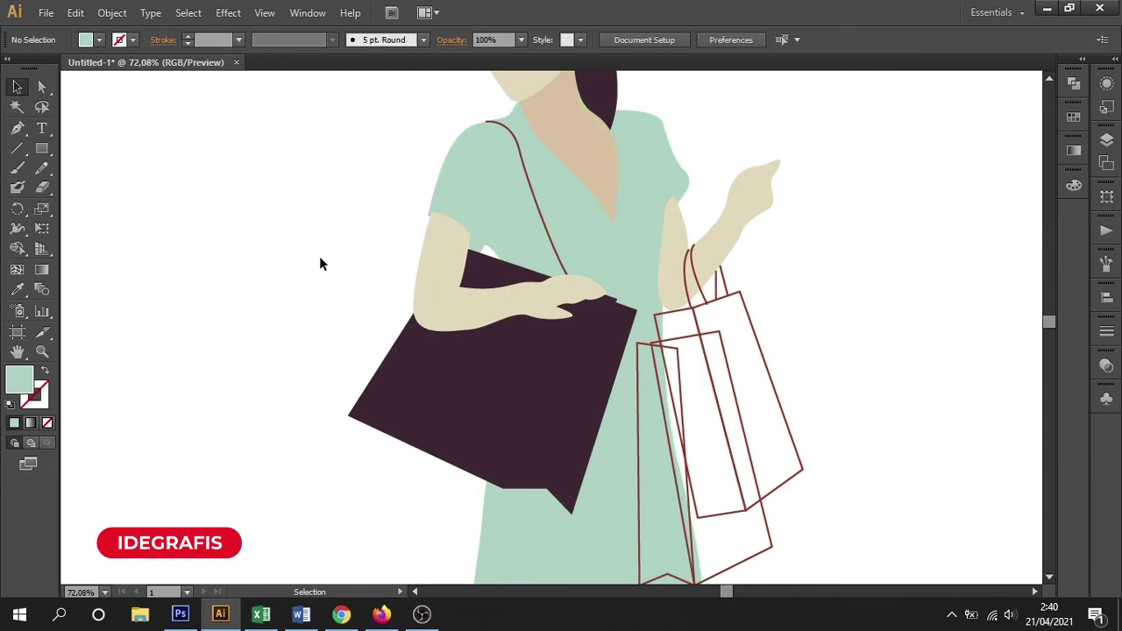
{"action": "left_click_drag", "start_coordinate": [322, 256], "coordinate": [181, 216]}
{"action": "left_click", "coordinate": [597, 186]}
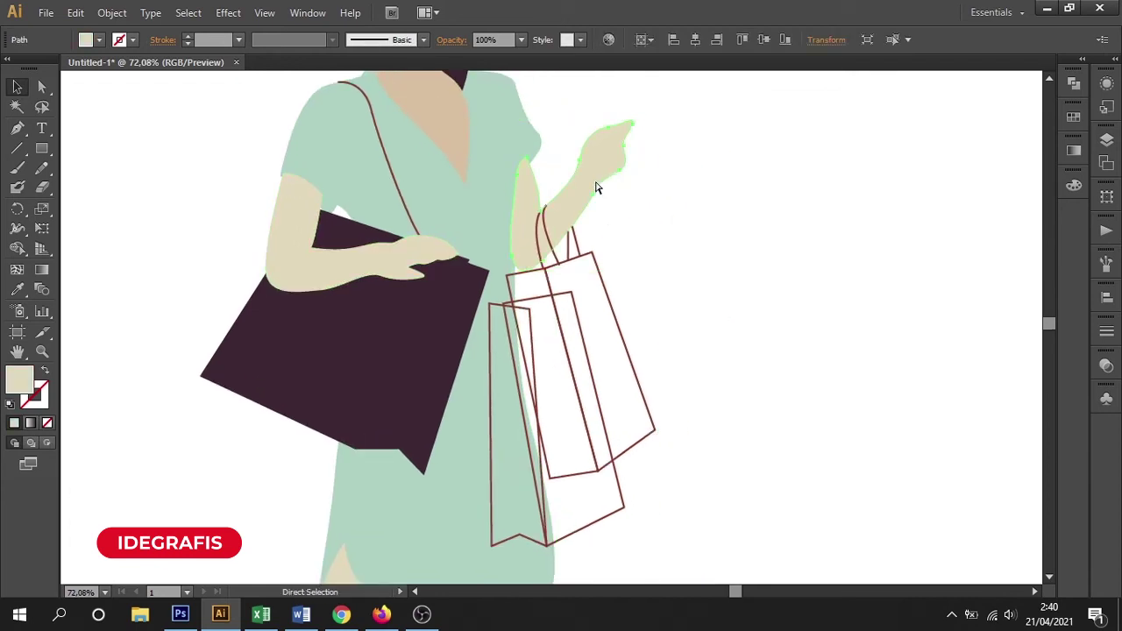
{"action": "left_click", "coordinate": [709, 325]}
{"action": "left_click_drag", "start_coordinate": [601, 407], "coordinate": [827, 350]}
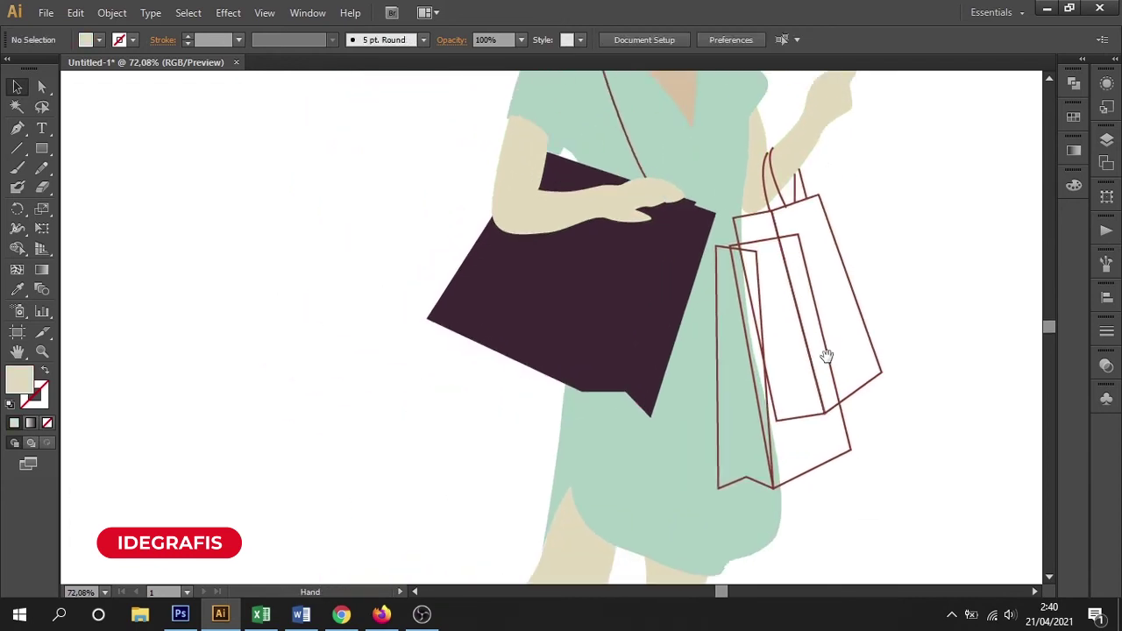
{"action": "left_click", "coordinate": [819, 468]}
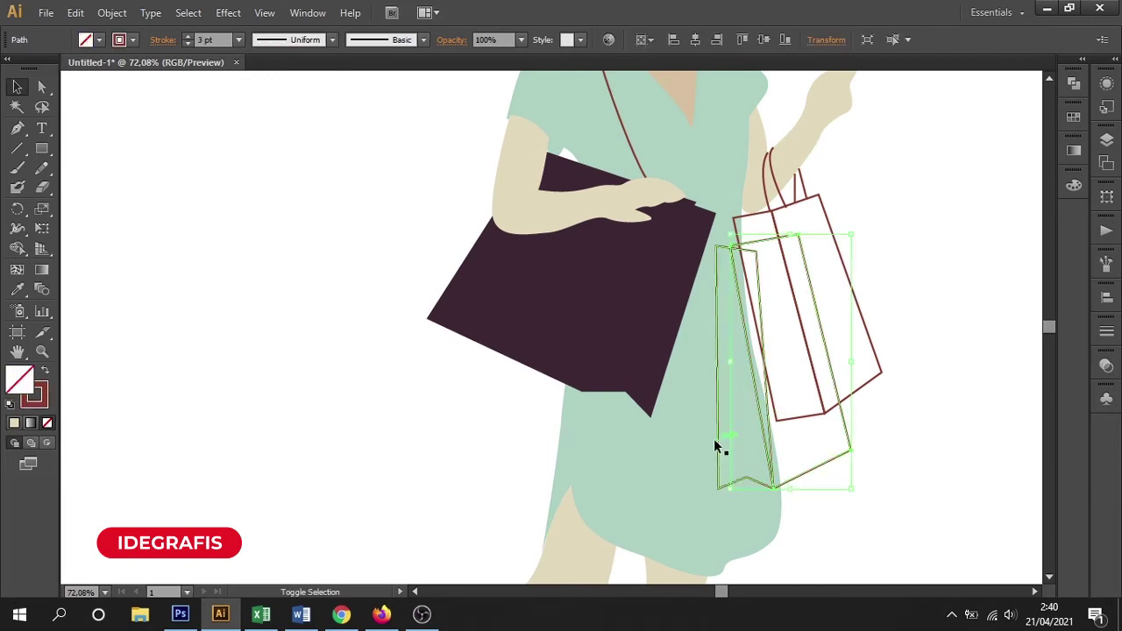
Step: Fill the front shopping bag with the green swatch
{"action": "left_click", "coordinate": [869, 473]}
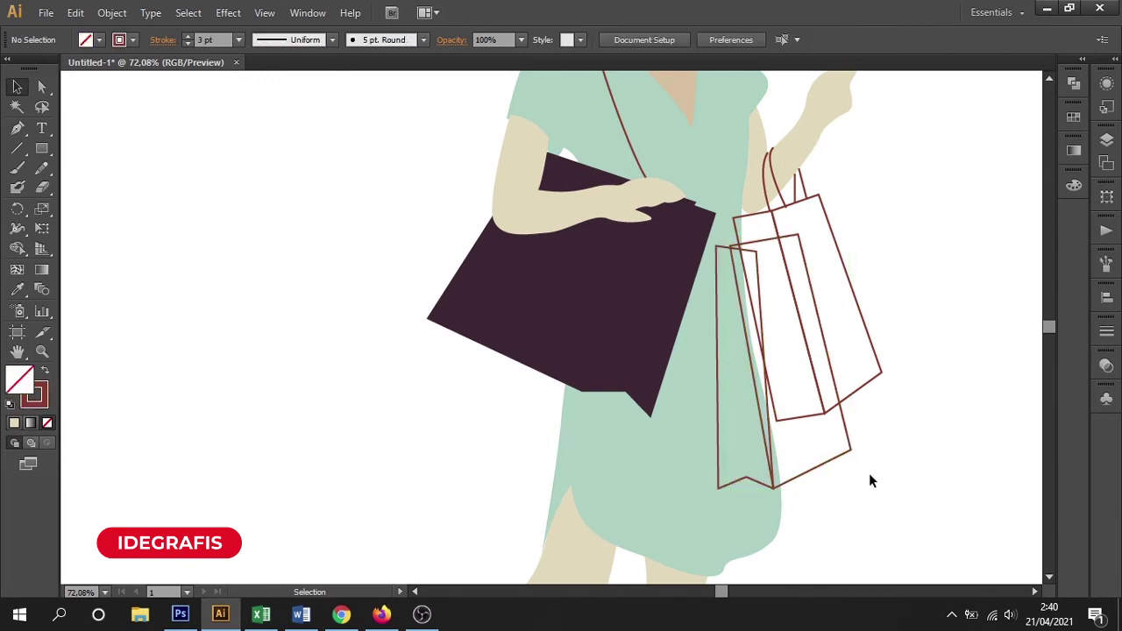
{"action": "left_click", "coordinate": [816, 472]}
{"action": "left_click", "coordinate": [716, 460], "text": "shift"}
{"action": "key", "text": "ctrl+minus"}
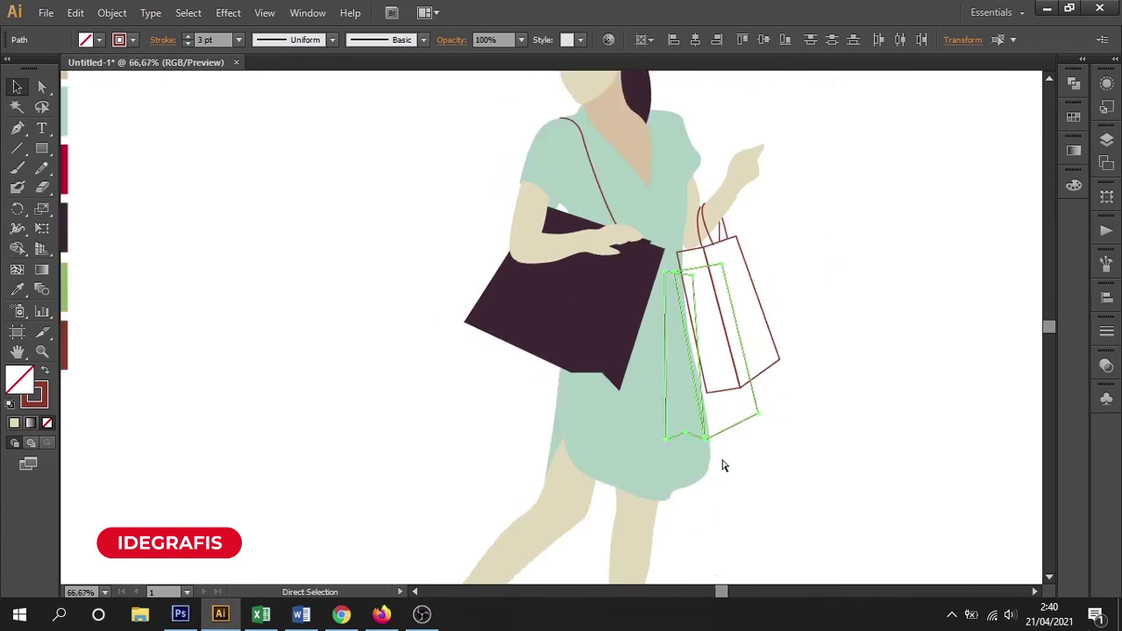
{"action": "mouse_move", "coordinate": [346, 368]}
{"action": "left_mouse_down"}
{"action": "mouse_move", "coordinate": [463, 397]}
{"action": "mouse_move", "coordinate": [504, 419]}
{"action": "left_mouse_up"}
{"action": "key", "text": "i"}
{"action": "left_click", "coordinate": [227, 348]}
Step: Give the green bag's left side panel a darker green in the Color Picker
{"action": "key", "text": "v"}
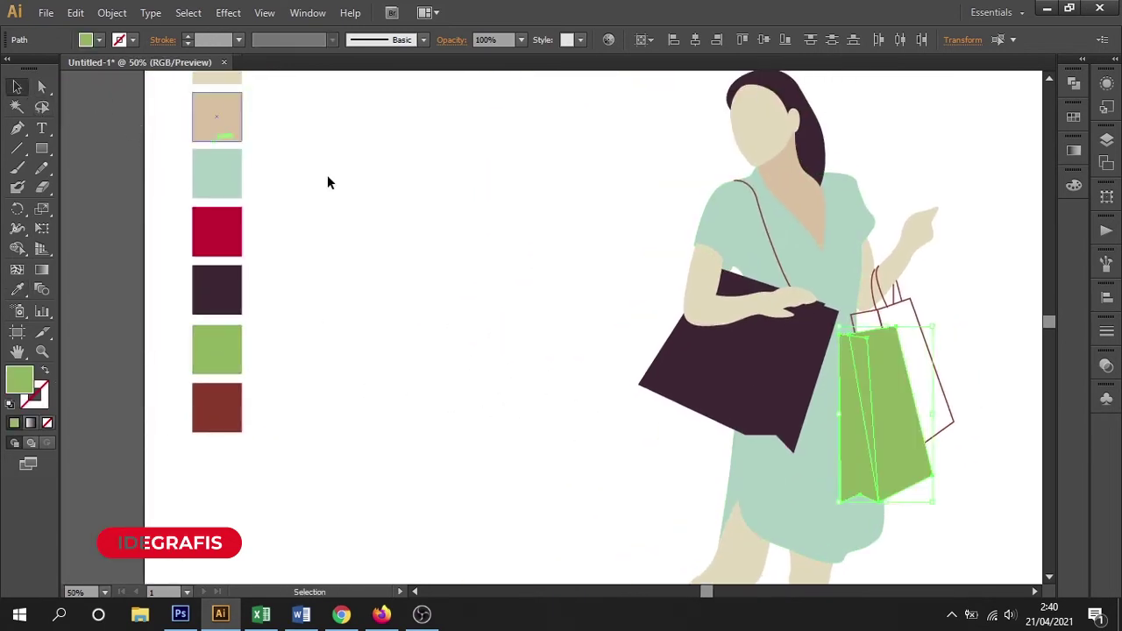
{"action": "left_click", "coordinate": [327, 175]}
{"action": "left_click", "coordinate": [855, 489]}
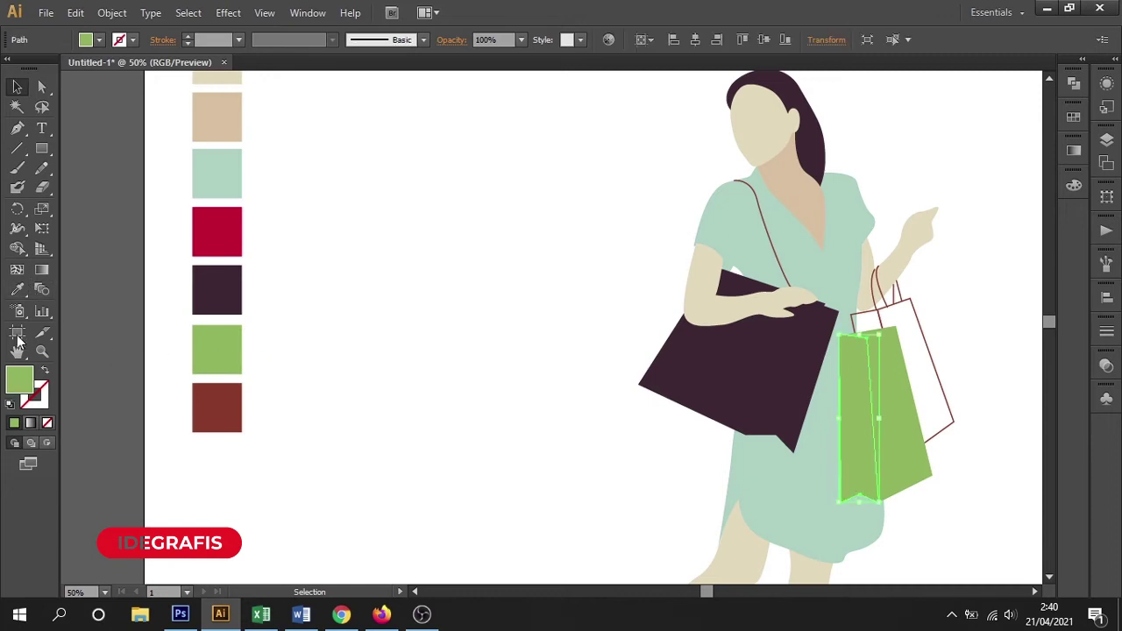
{"action": "double_click", "coordinate": [23, 384]}
{"action": "left_click_drag", "start_coordinate": [756, 310], "coordinate": [756, 319]}
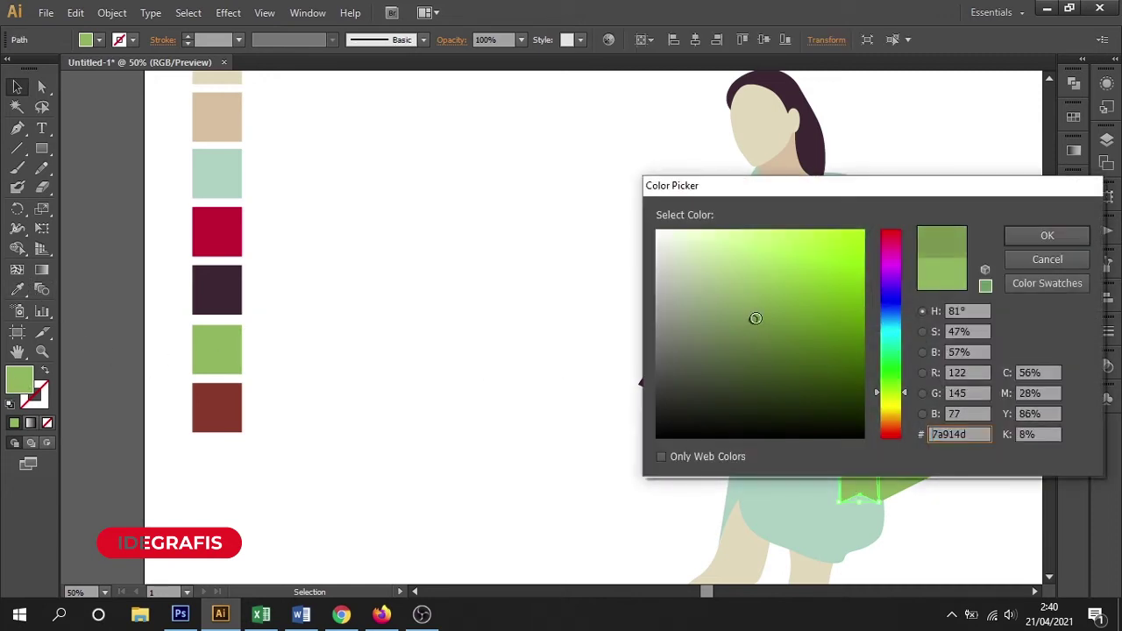
{"action": "left_click", "coordinate": [1057, 241]}
{"action": "left_click_drag", "start_coordinate": [976, 387], "coordinate": [859, 336]}
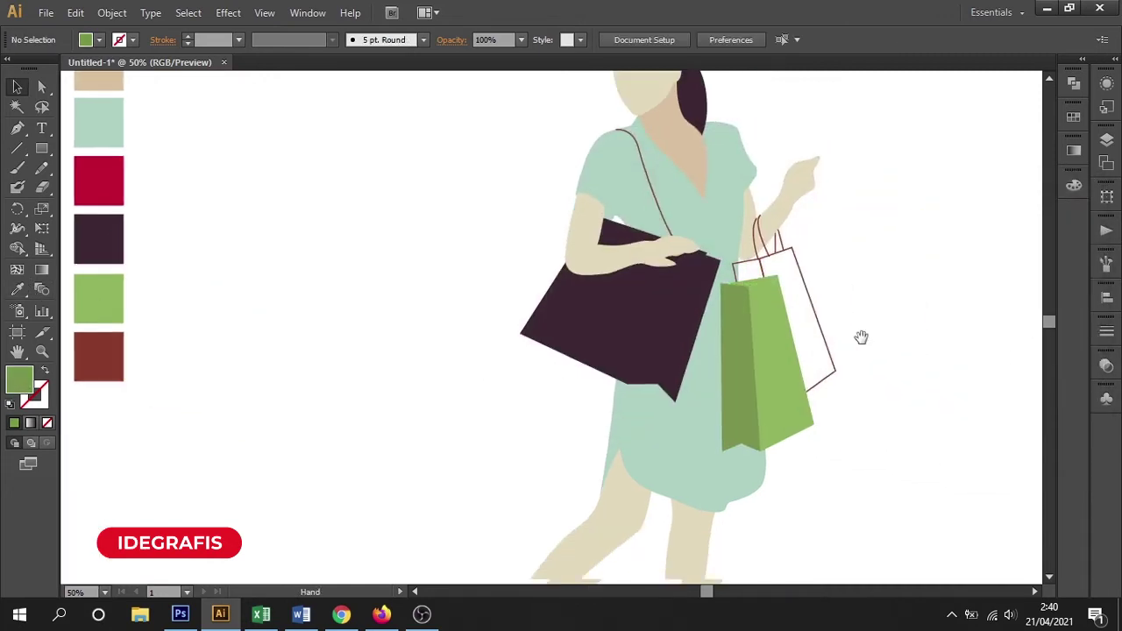
Step: Fill the back bag's outline and other panel with the red swatch
{"action": "left_click", "coordinate": [772, 410]}
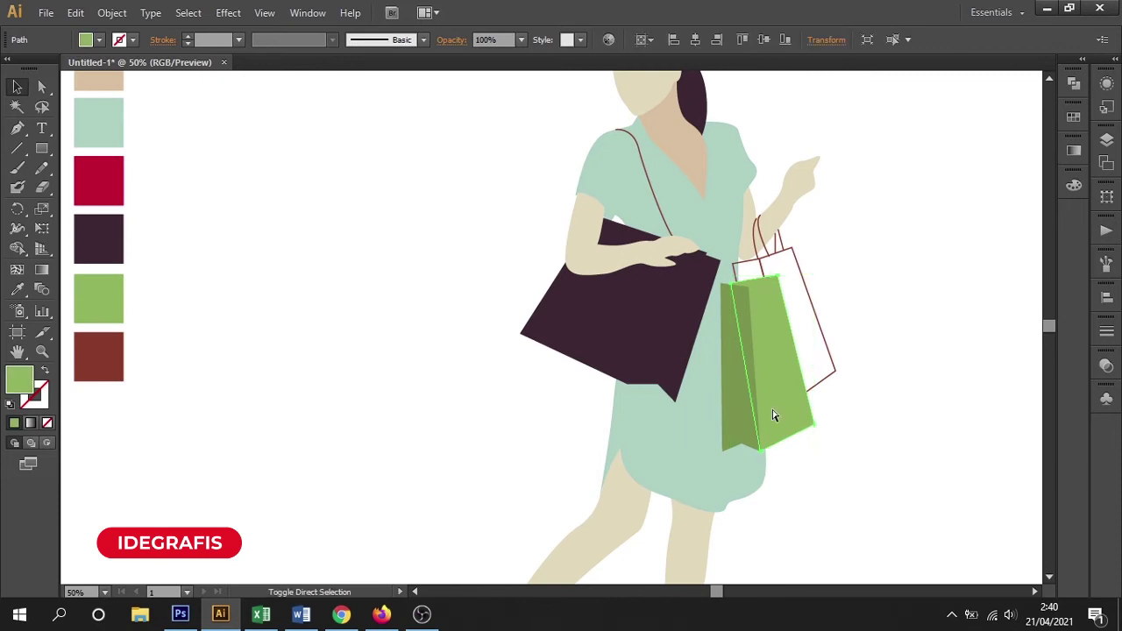
{"action": "left_click", "coordinate": [863, 386]}
{"action": "left_click", "coordinate": [815, 309]}
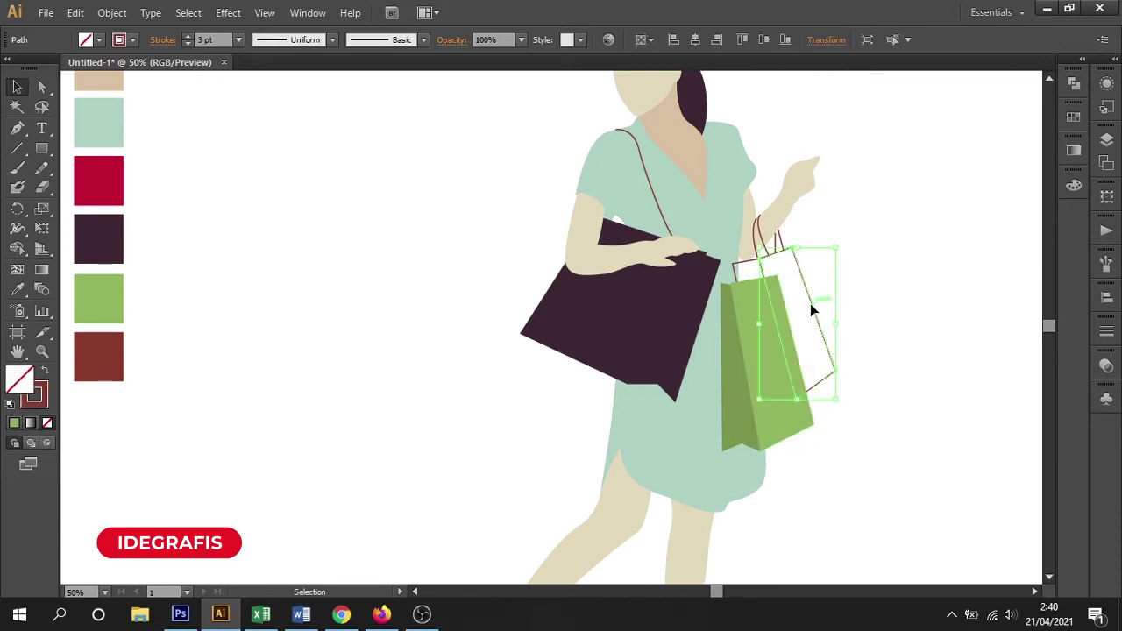
{"action": "left_click", "coordinate": [742, 261], "text": "shift"}
{"action": "mouse_move", "coordinate": [401, 292]}
{"action": "left_mouse_down"}
{"action": "mouse_move", "coordinate": [470, 377]}
{"action": "mouse_move", "coordinate": [472, 360]}
{"action": "left_mouse_up"}
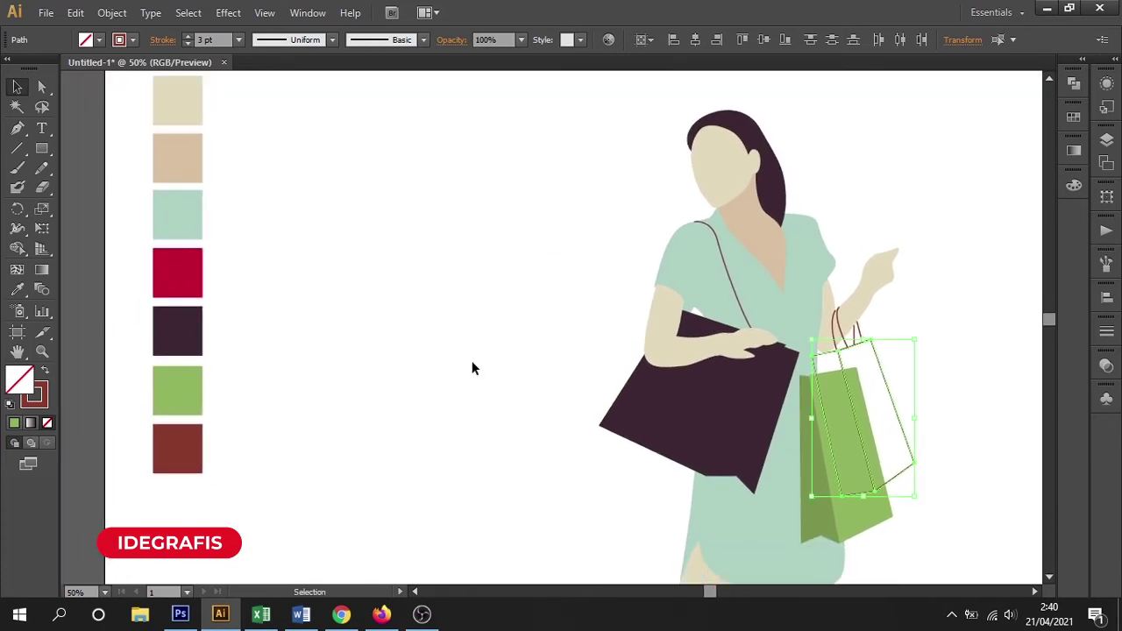
{"action": "key", "text": "i"}
{"action": "left_click", "coordinate": [191, 281]}
Step: Shade the red bag's side panel a darker crimson in the Color Picker
{"action": "left_click", "coordinate": [16, 87]}
{"action": "left_click", "coordinate": [370, 188]}
{"action": "left_click_drag", "start_coordinate": [849, 472], "coordinate": [744, 413]}
{"action": "left_click", "coordinate": [732, 409]}
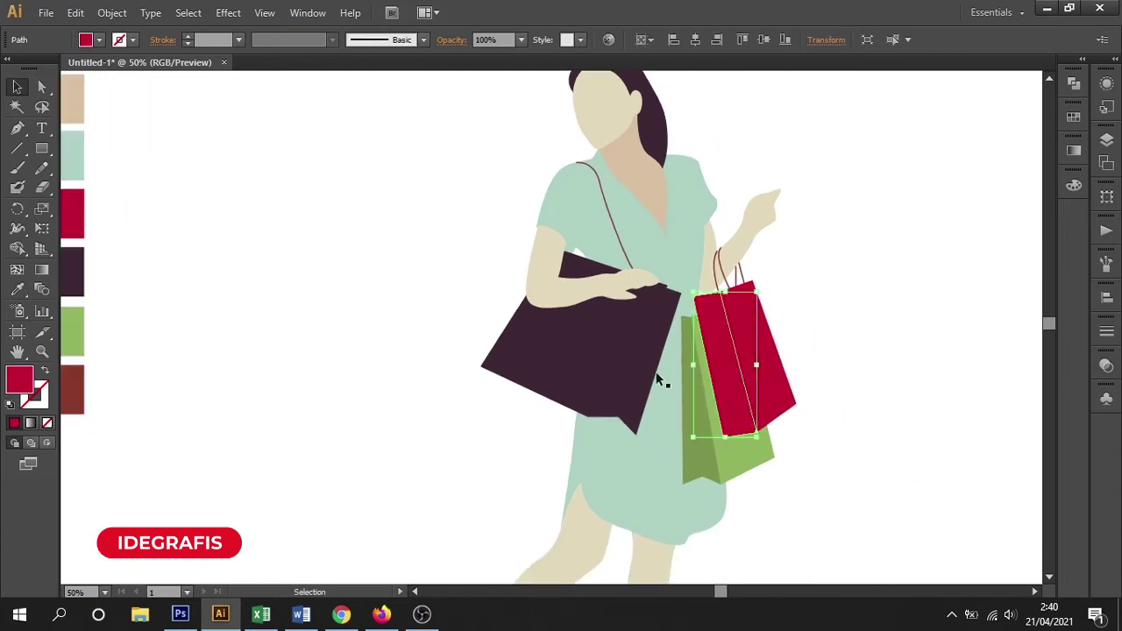
{"action": "double_click", "coordinate": [19, 379]}
{"action": "left_click_drag", "start_coordinate": [846, 265], "coordinate": [848, 278]}
{"action": "left_click", "coordinate": [1038, 241]}
{"action": "left_click", "coordinate": [892, 357]}
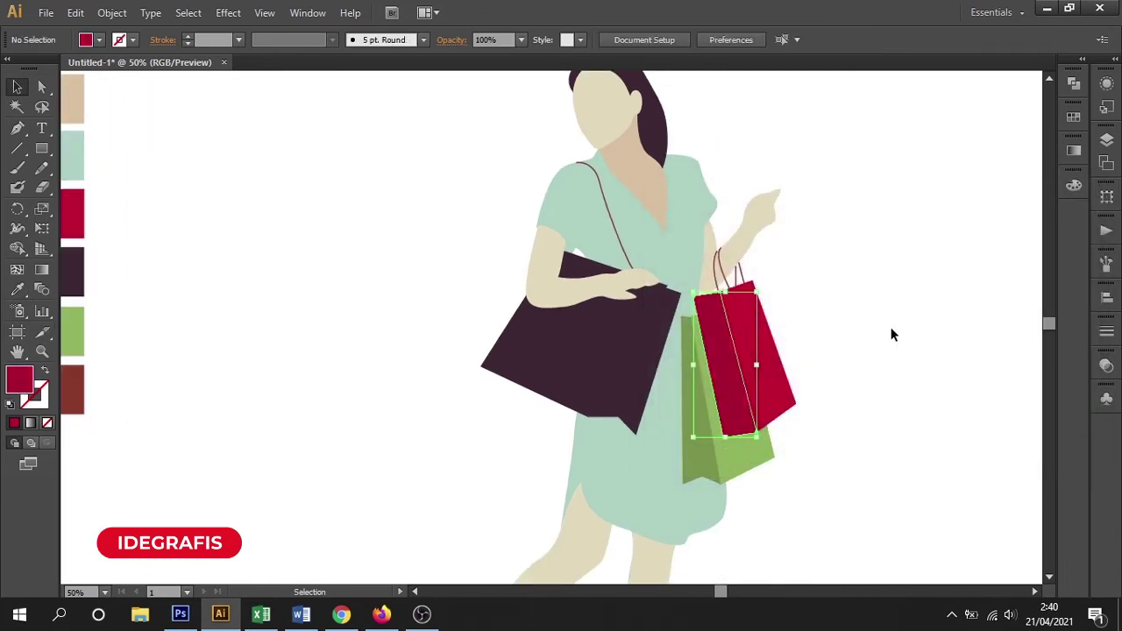
{"action": "mouse_move", "coordinate": [892, 357]}
{"action": "left_mouse_down"}
{"action": "mouse_move", "coordinate": [903, 358]}
{"action": "mouse_move", "coordinate": [903, 264]}
{"action": "mouse_move", "coordinate": [915, 350]}
{"action": "left_mouse_up"}
{"action": "left_click_drag", "start_coordinate": [914, 303], "coordinate": [914, 350]}
Step: Recolour the face, arm, hand and legs to pale cream f2e3bd
{"action": "left_click", "coordinate": [669, 153]}
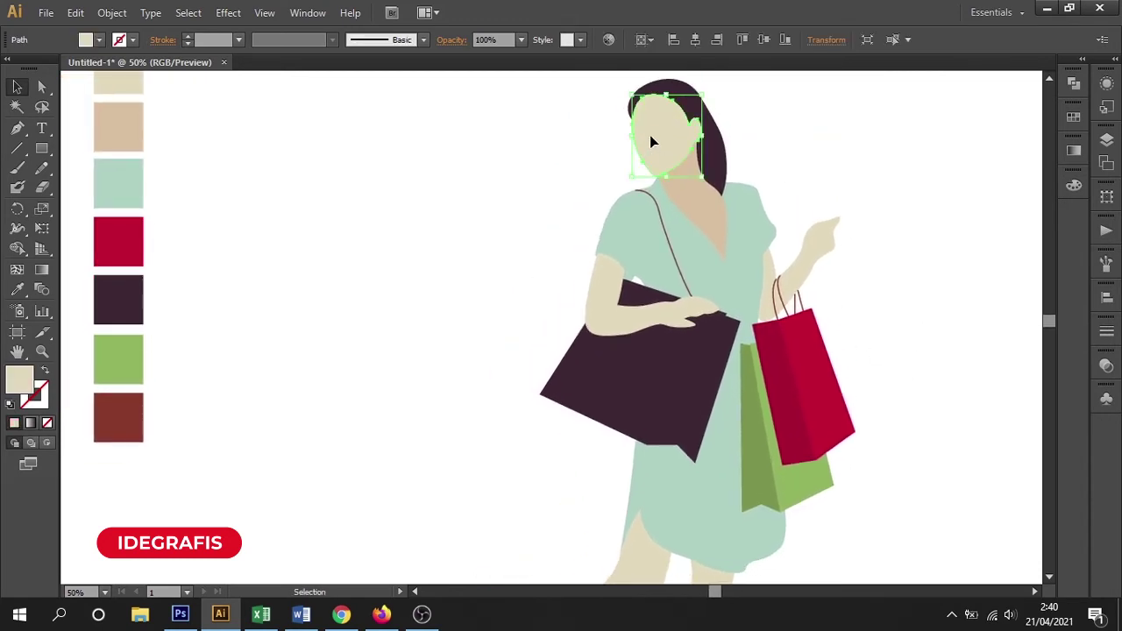
{"action": "left_click_drag", "start_coordinate": [503, 265], "coordinate": [556, 335]}
{"action": "left_click", "coordinate": [706, 315], "text": "shift"}
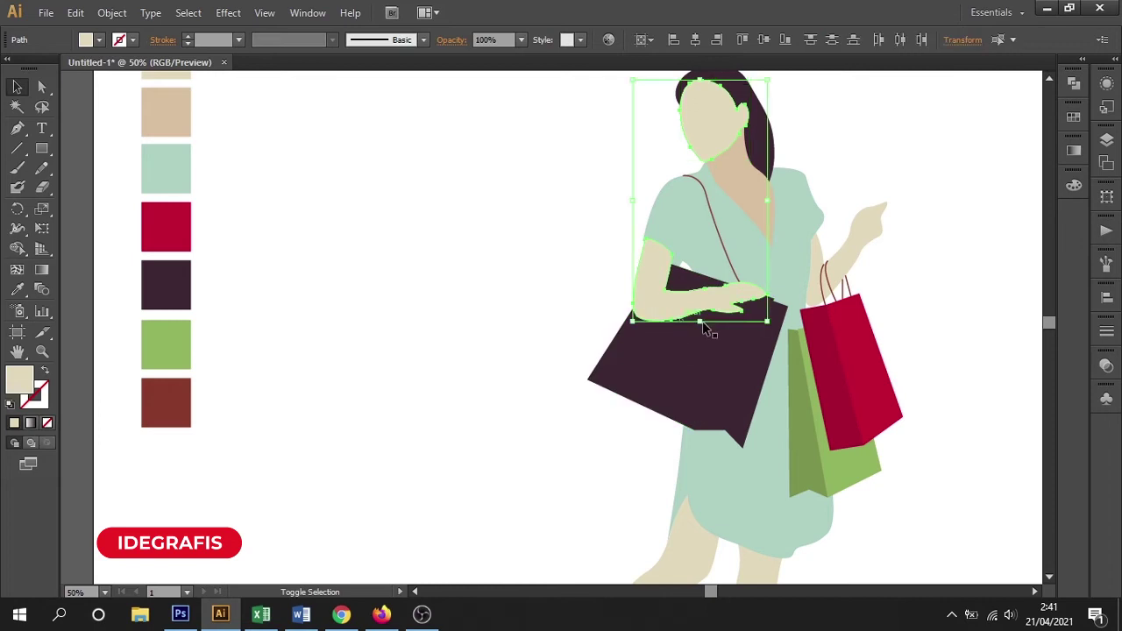
{"action": "left_click", "coordinate": [876, 227], "text": "shift"}
{"action": "scroll", "coordinate": [792, 490], "scroll_direction": "down", "scroll_amount": 3}
{"action": "left_click", "coordinate": [711, 489], "text": "shift"}
{"action": "left_click", "coordinate": [618, 487], "text": "shift"}
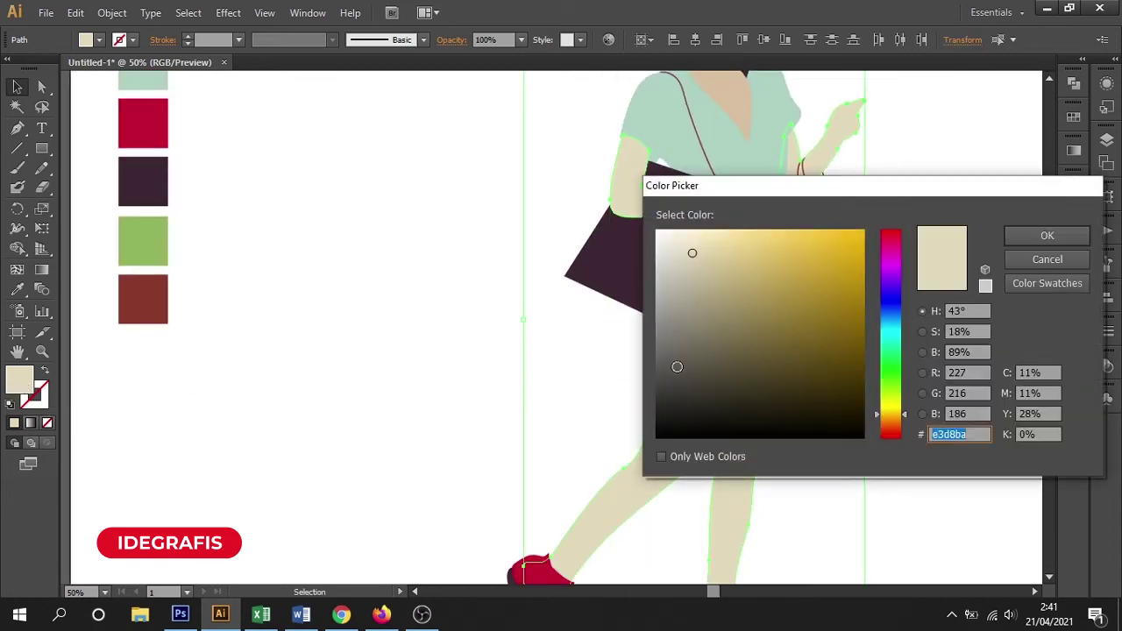
{"action": "left_click_drag", "start_coordinate": [691, 251], "coordinate": [703, 239]}
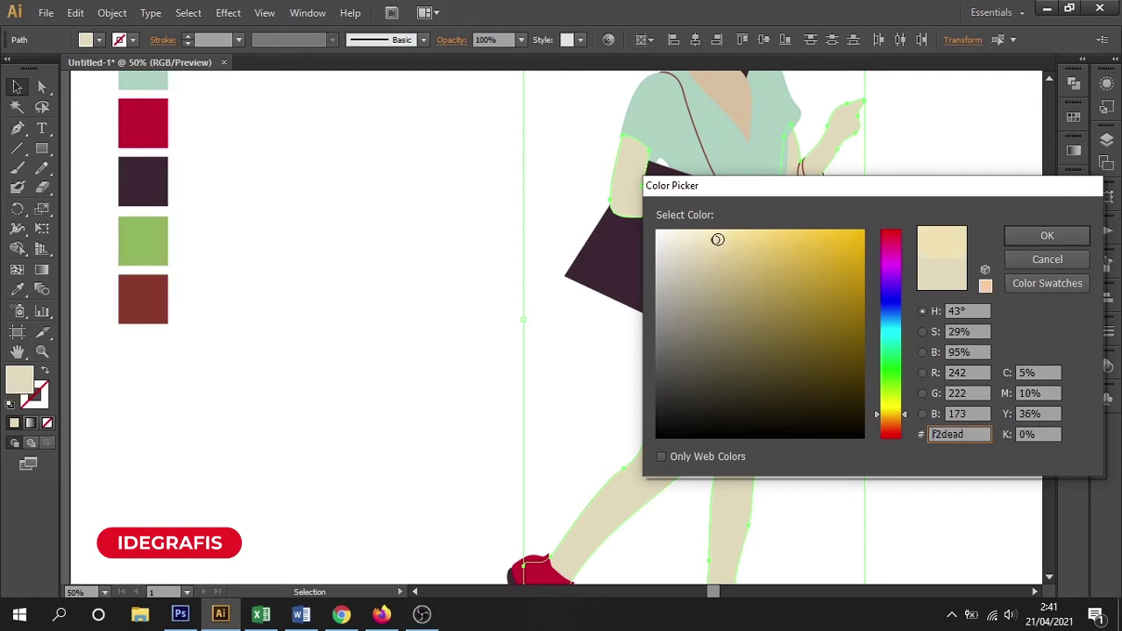
{"action": "left_click", "coordinate": [1046, 234]}
Step: Match the neck and chest shape to the face colour after trying cream and tan swatches
{"action": "mouse_move", "coordinate": [860, 262]}
{"action": "left_mouse_down"}
{"action": "mouse_move", "coordinate": [899, 323]}
{"action": "mouse_move", "coordinate": [884, 371]}
{"action": "mouse_move", "coordinate": [899, 357]}
{"action": "left_mouse_up"}
{"action": "left_click", "coordinate": [756, 231]}
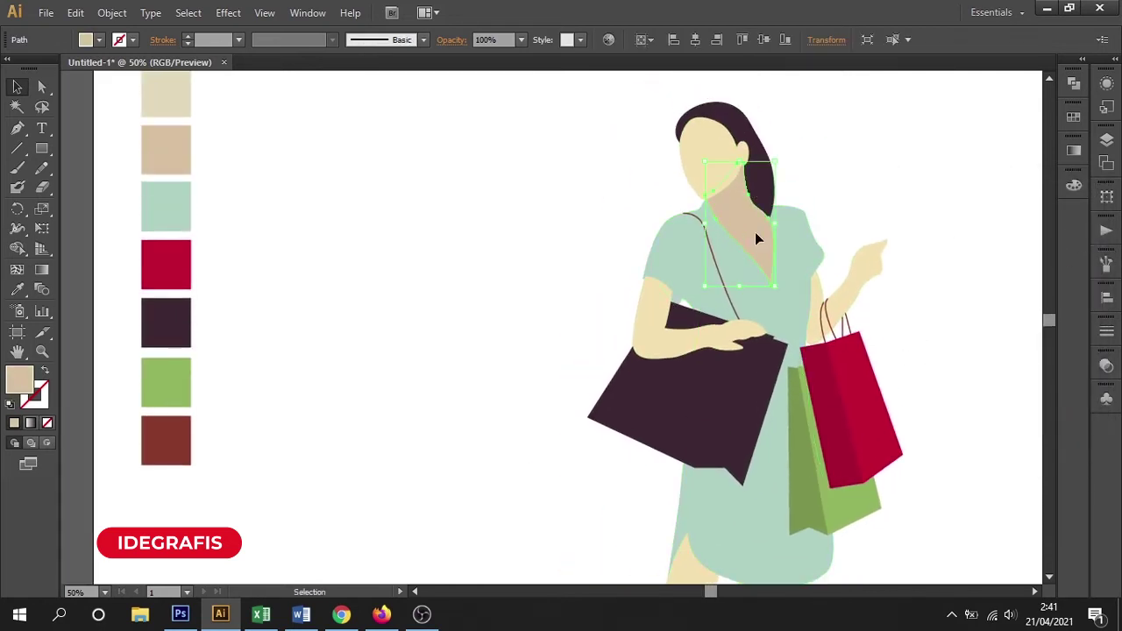
{"action": "key", "text": "i"}
{"action": "left_click", "coordinate": [176, 103]}
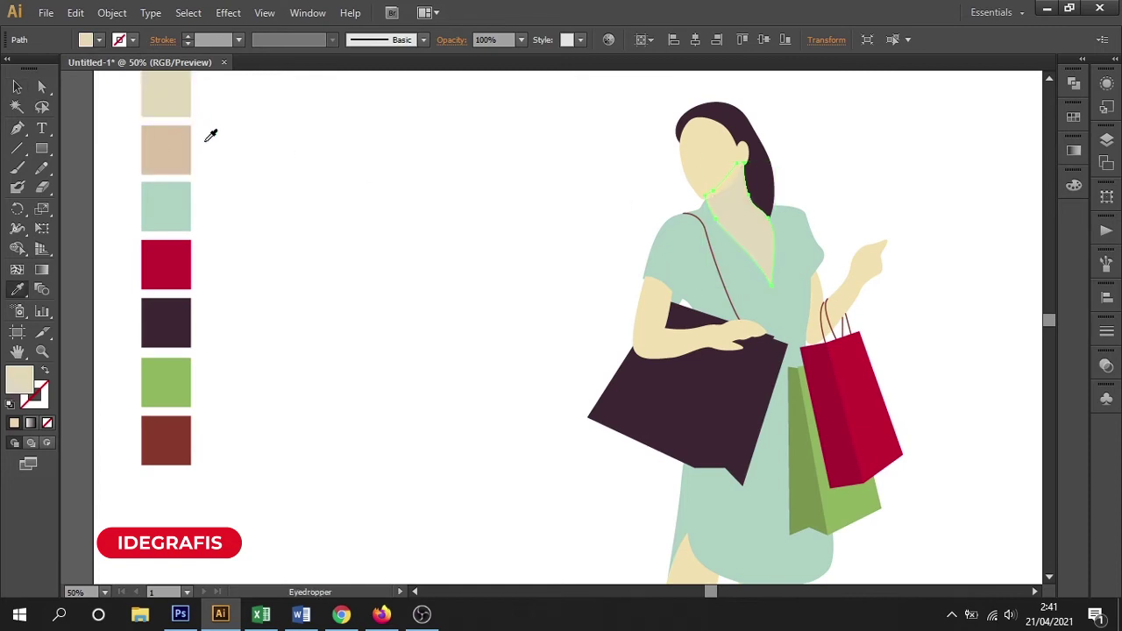
{"action": "left_click", "coordinate": [186, 146]}
{"action": "left_click", "coordinate": [695, 149]}
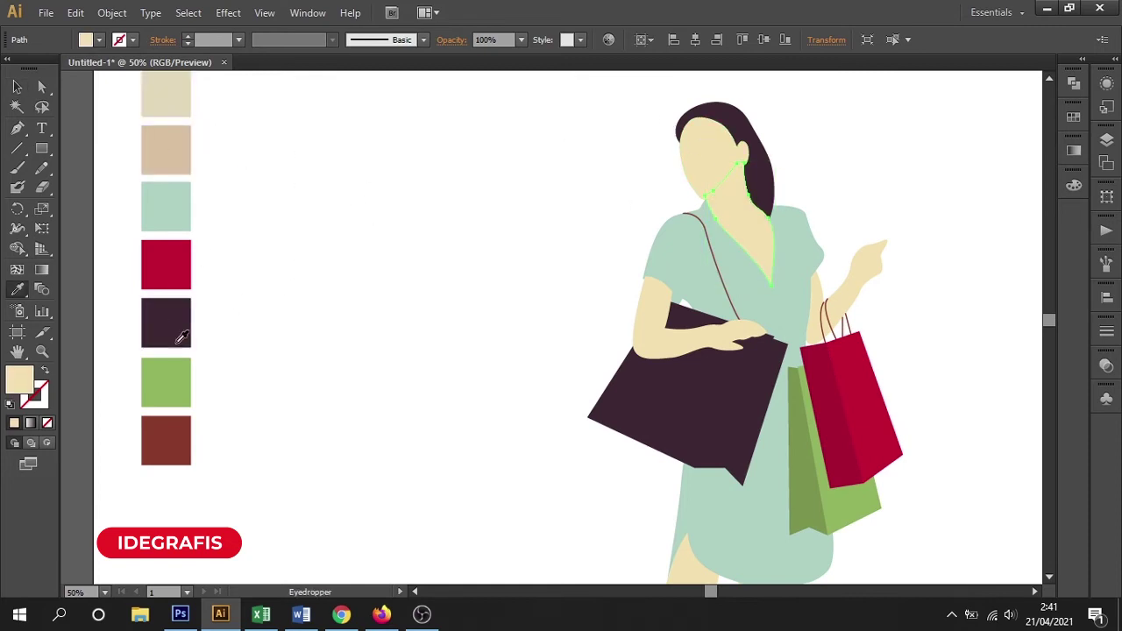
Step: Darken the chest fill slightly to golden-beige e5cd98
{"action": "double_click", "coordinate": [21, 382]}
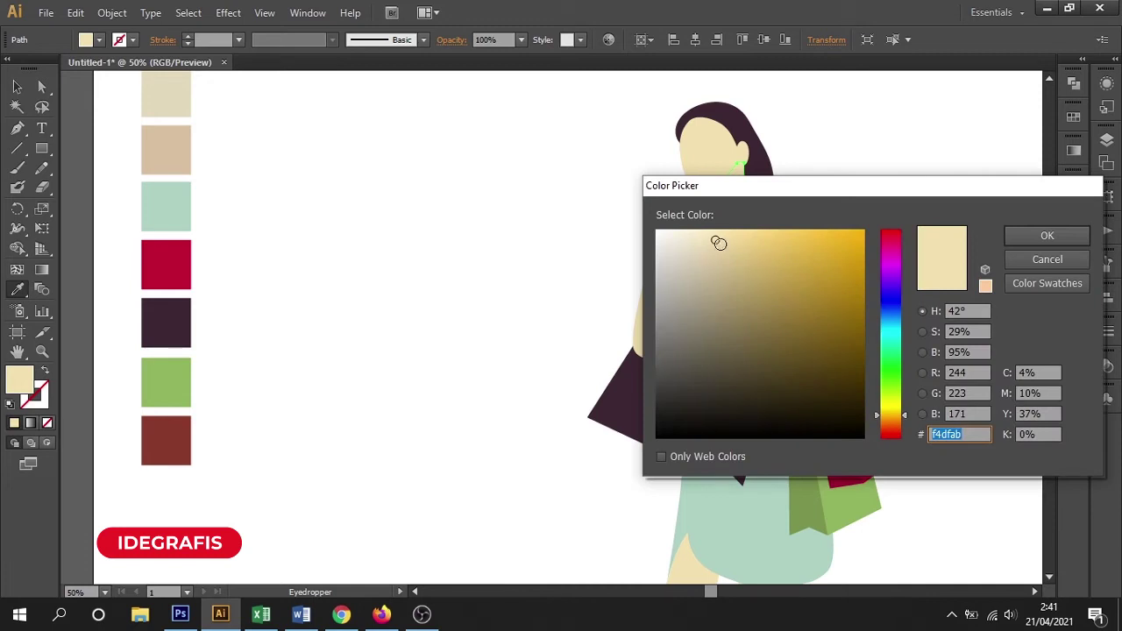
{"action": "left_click_drag", "start_coordinate": [717, 242], "coordinate": [736, 255]}
{"action": "left_click", "coordinate": [1045, 237]}
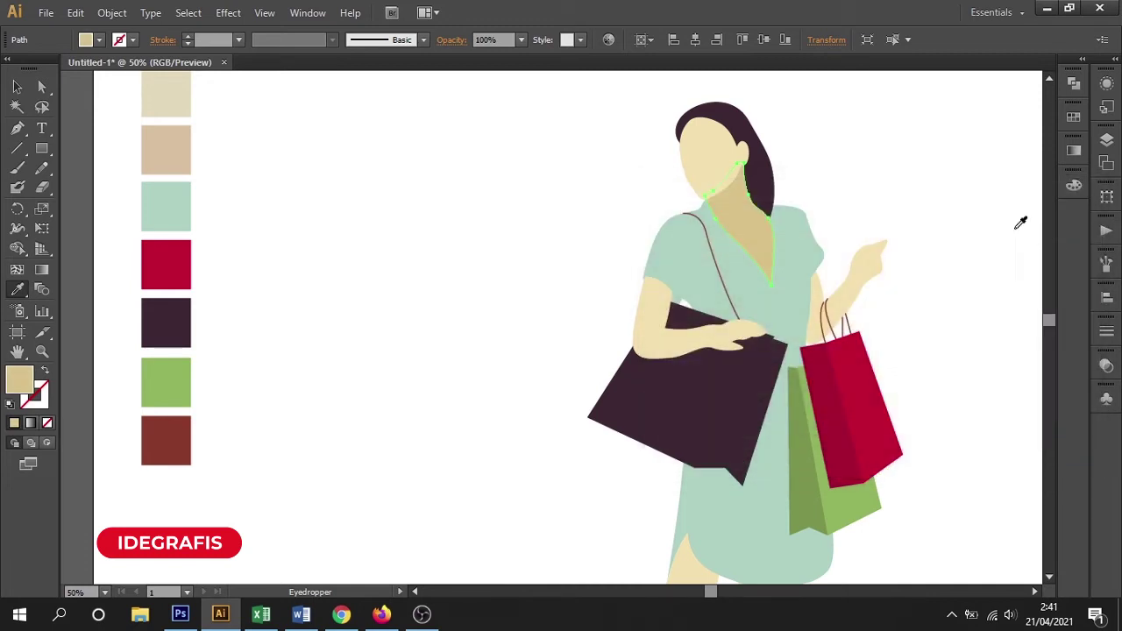
{"action": "key", "text": "v"}
{"action": "left_click", "coordinate": [331, 168]}
{"action": "left_click_drag", "start_coordinate": [465, 290], "coordinate": [454, 292]}
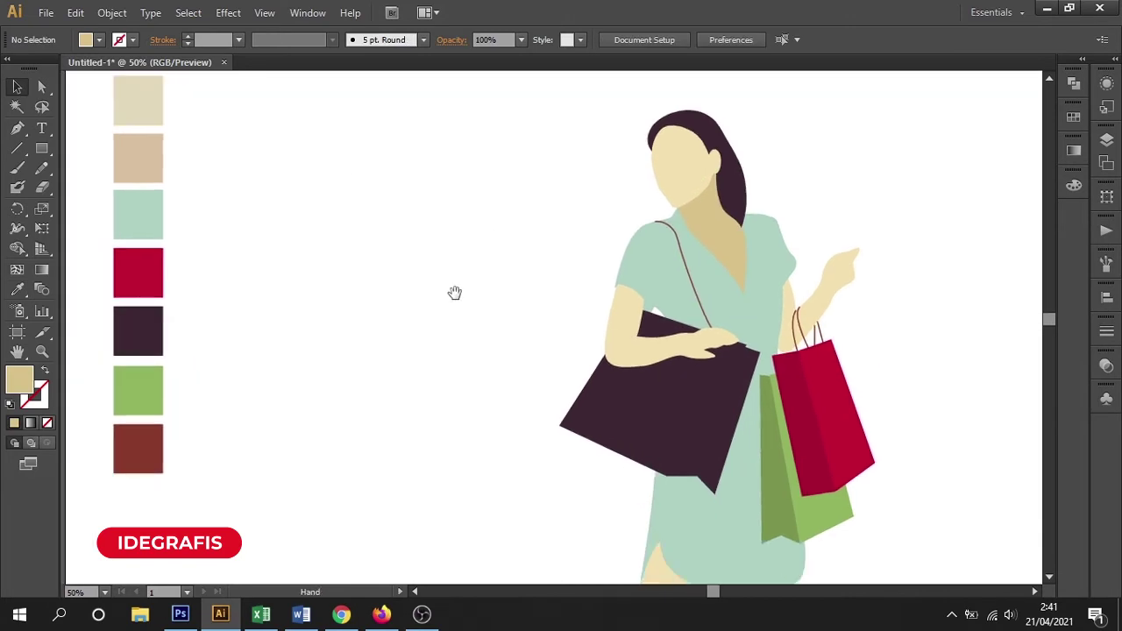
Step: Darken the shoulder bag's front panel to near-black purple 281a21
{"action": "left_click", "coordinate": [744, 188]}
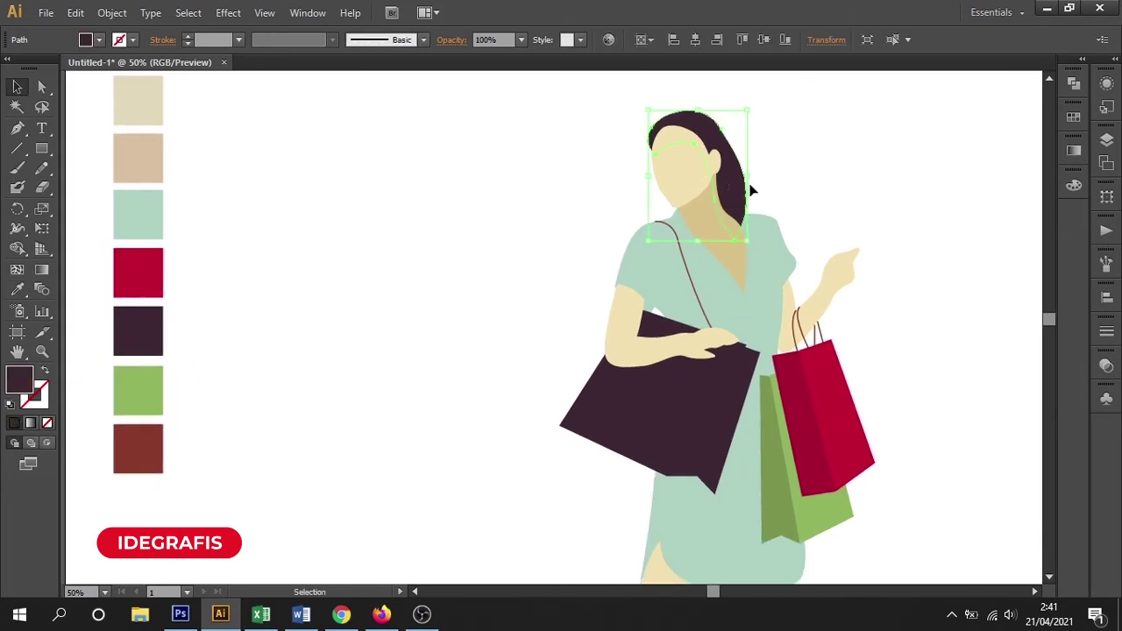
{"action": "left_click", "coordinate": [812, 204]}
{"action": "left_click_drag", "start_coordinate": [878, 299], "coordinate": [863, 291]}
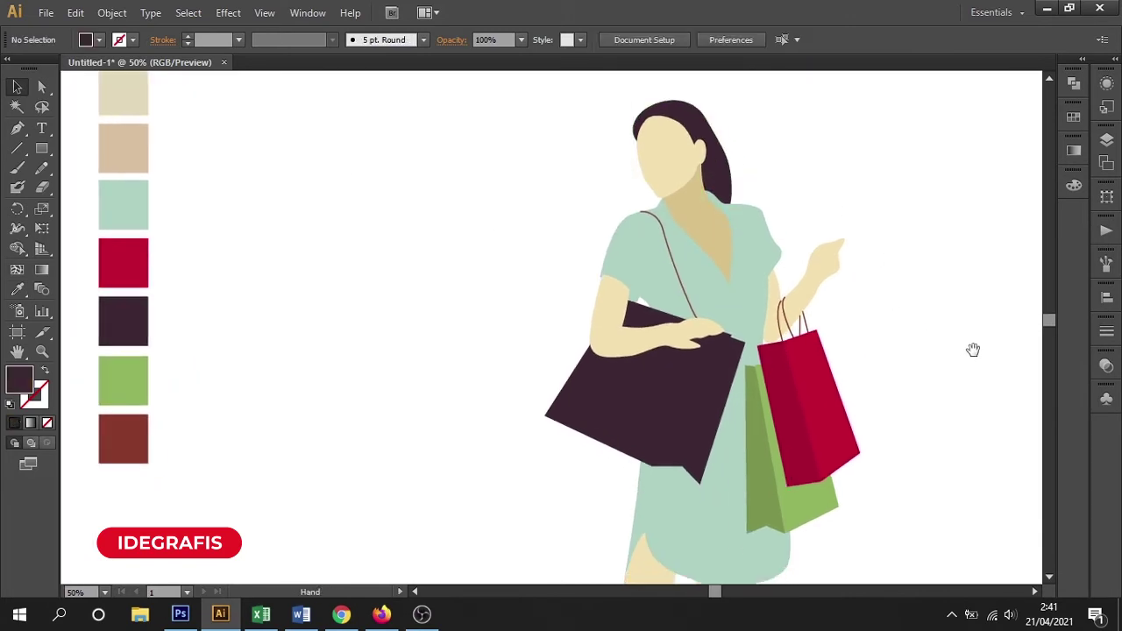
{"action": "left_click_drag", "start_coordinate": [973, 350], "coordinate": [879, 408]}
{"action": "scroll", "coordinate": [880, 409], "scroll_direction": "down", "scroll_amount": 2}
{"action": "scroll", "coordinate": [856, 343], "scroll_direction": "down", "scroll_amount": 3}
{"action": "scroll", "coordinate": [806, 365], "scroll_direction": "up", "scroll_amount": 3}
{"action": "scroll", "coordinate": [803, 433], "scroll_direction": "up", "scroll_amount": 2}
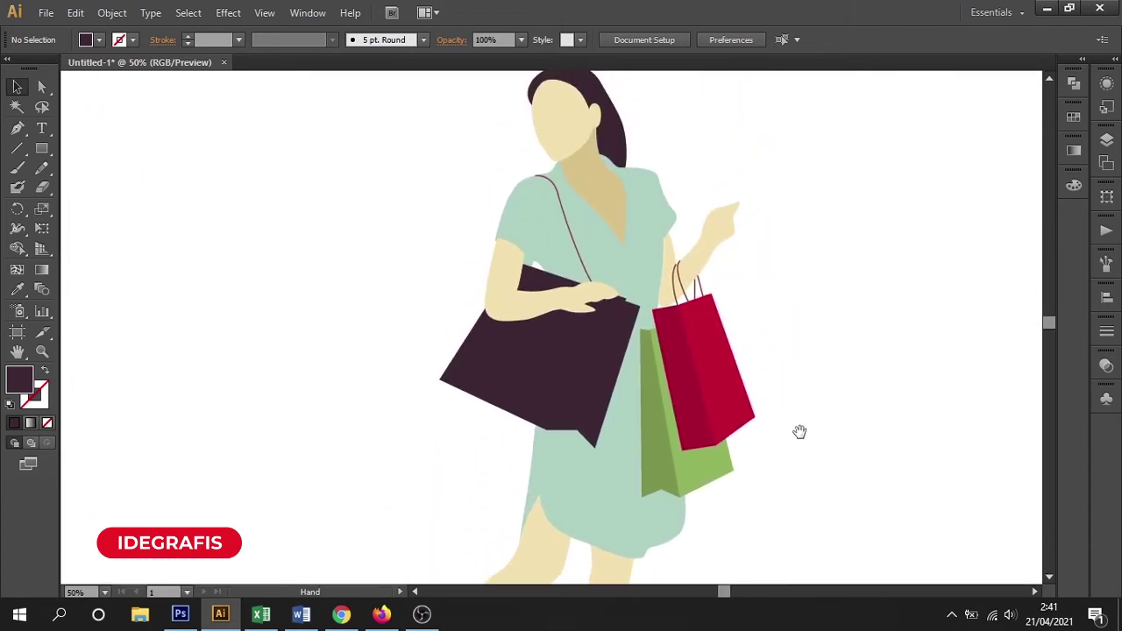
{"action": "left_click", "coordinate": [605, 376]}
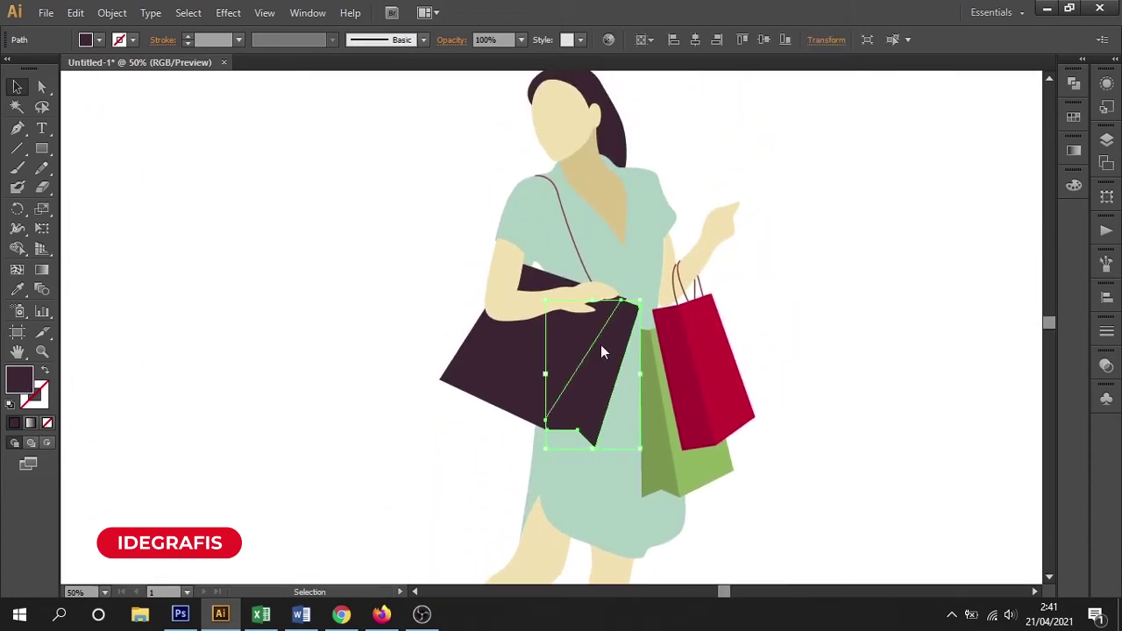
{"action": "left_click_drag", "start_coordinate": [731, 399], "coordinate": [731, 405]}
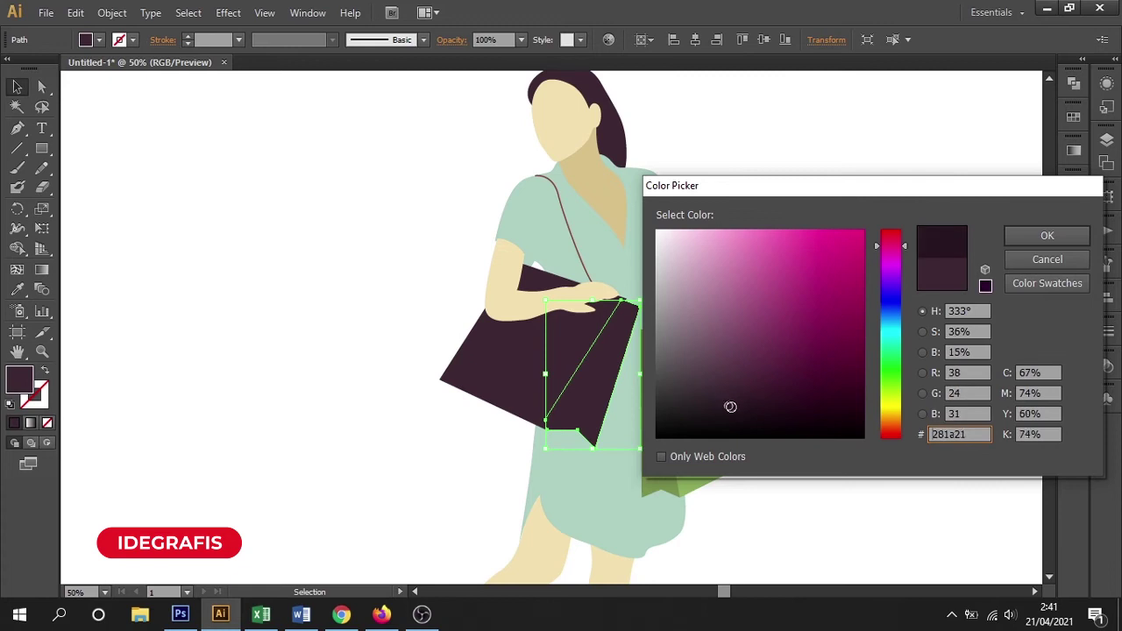
{"action": "left_click", "coordinate": [1047, 234]}
Step: Zoom in on the arm over the bag and select the arm and dress shapes
{"action": "left_click", "coordinate": [938, 296]}
{"action": "scroll", "coordinate": [920, 324], "scroll_direction": "left", "scroll_amount": 3}
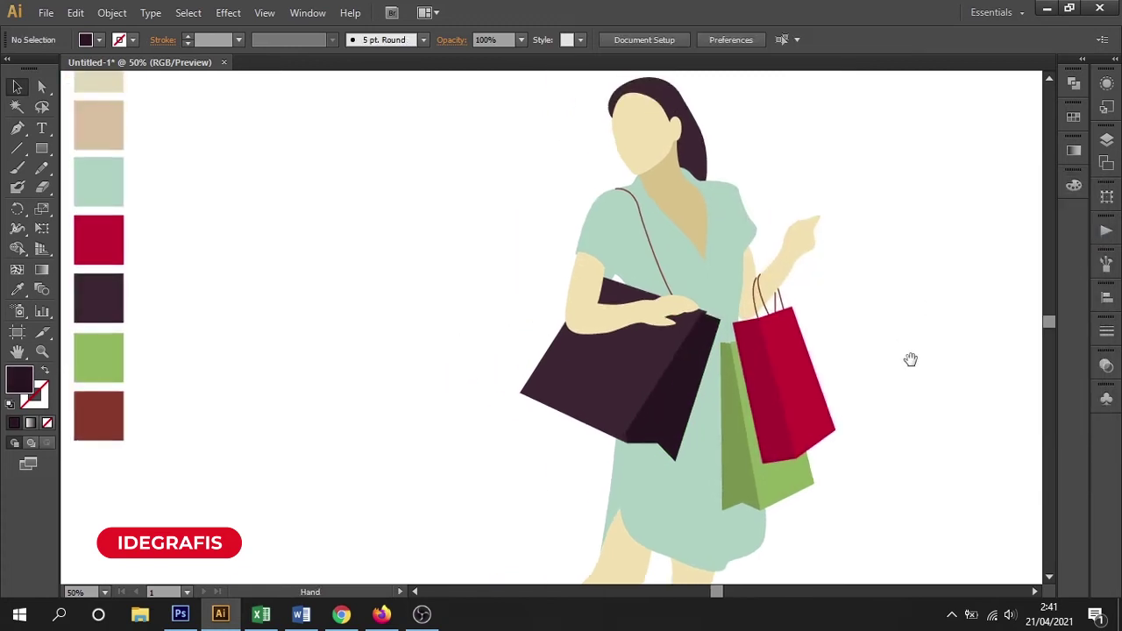
{"action": "left_click_drag", "start_coordinate": [442, 240], "coordinate": [745, 308]}
{"action": "left_click", "coordinate": [483, 311]}
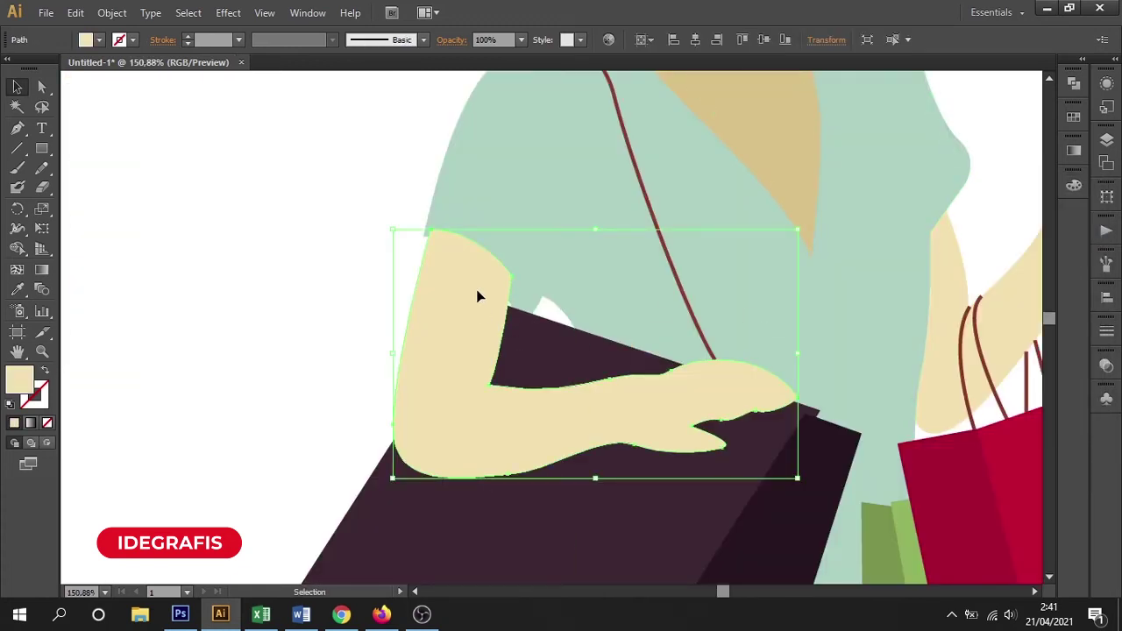
{"action": "left_click", "coordinate": [491, 218]}
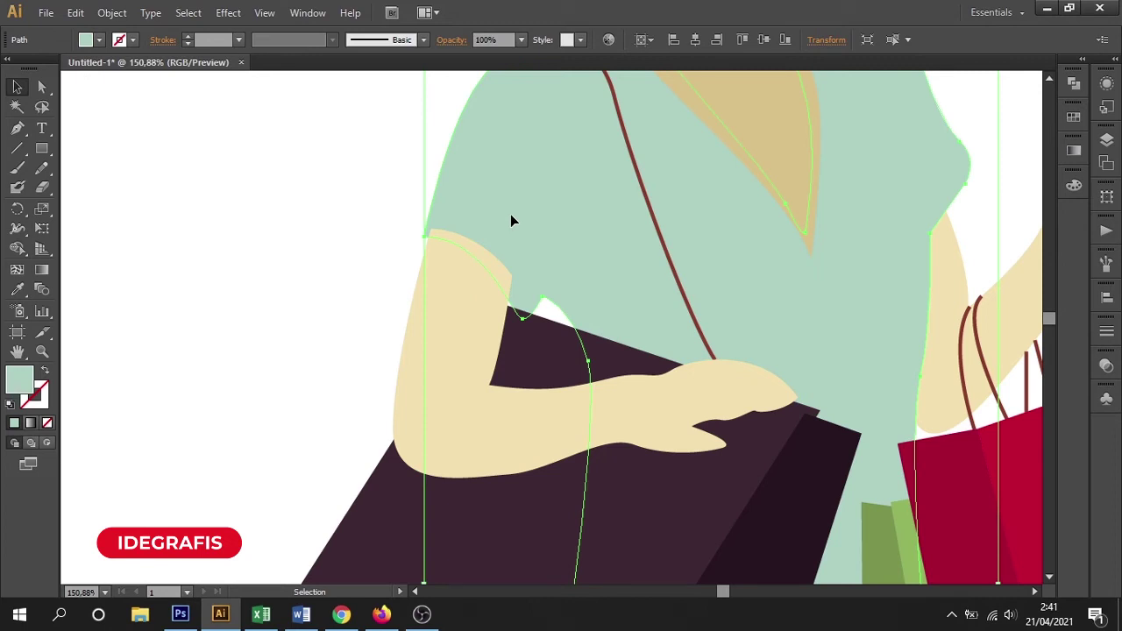
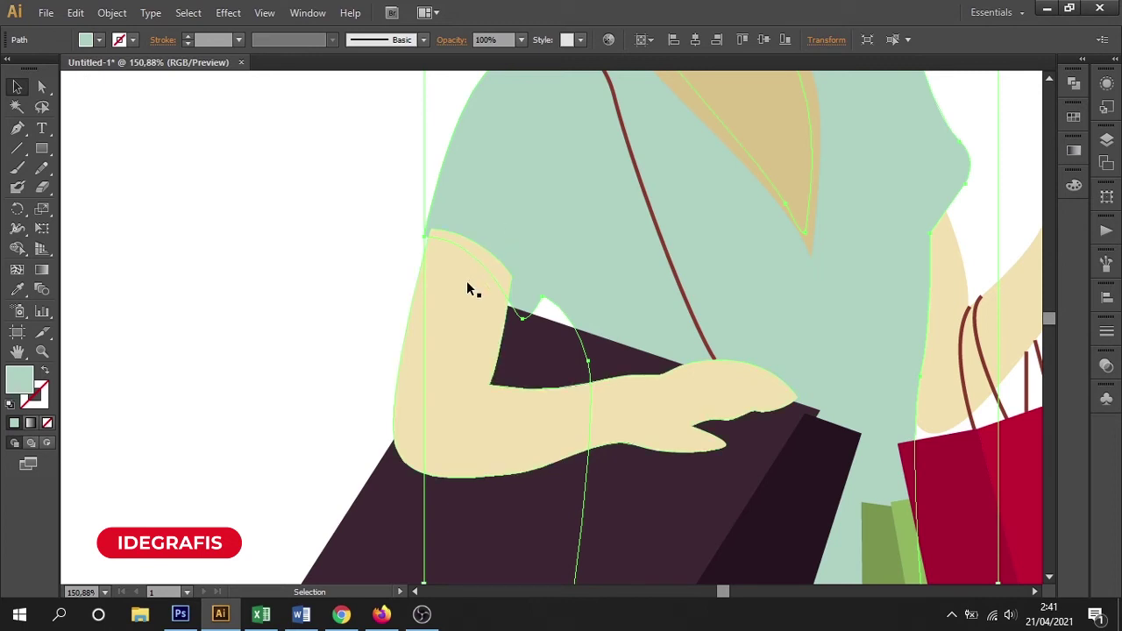
Step: Split the arm–shirt overlap with Shape Builder and fill it with the shirt's mint colour
{"action": "left_click", "coordinate": [465, 280]}
{"action": "left_click", "coordinate": [481, 197], "text": "shift"}
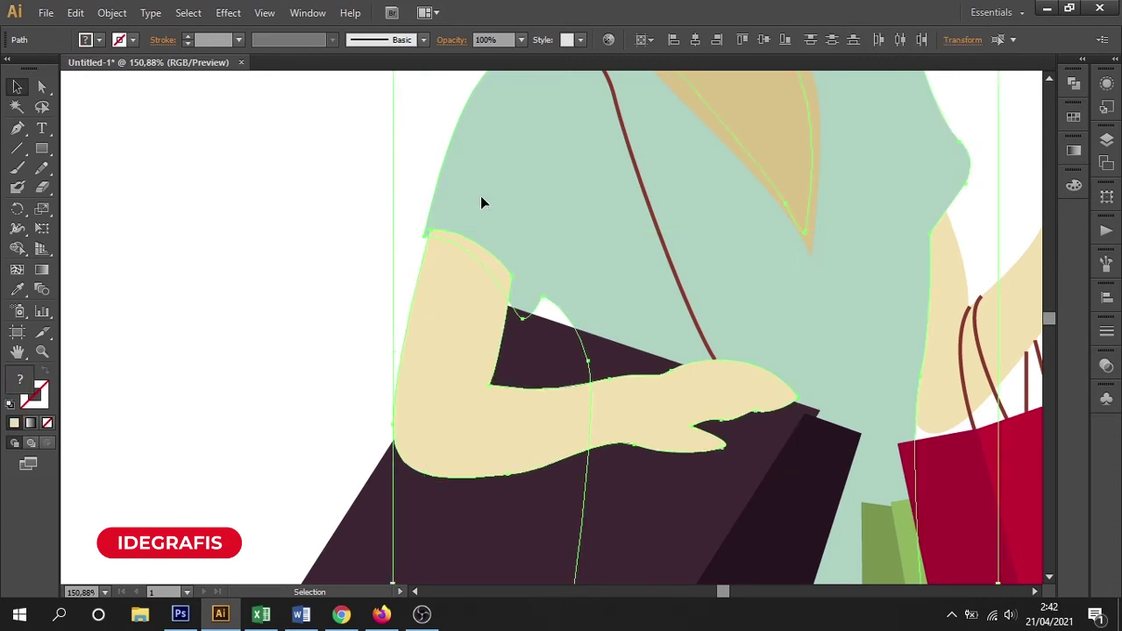
{"action": "key", "text": "shift+m"}
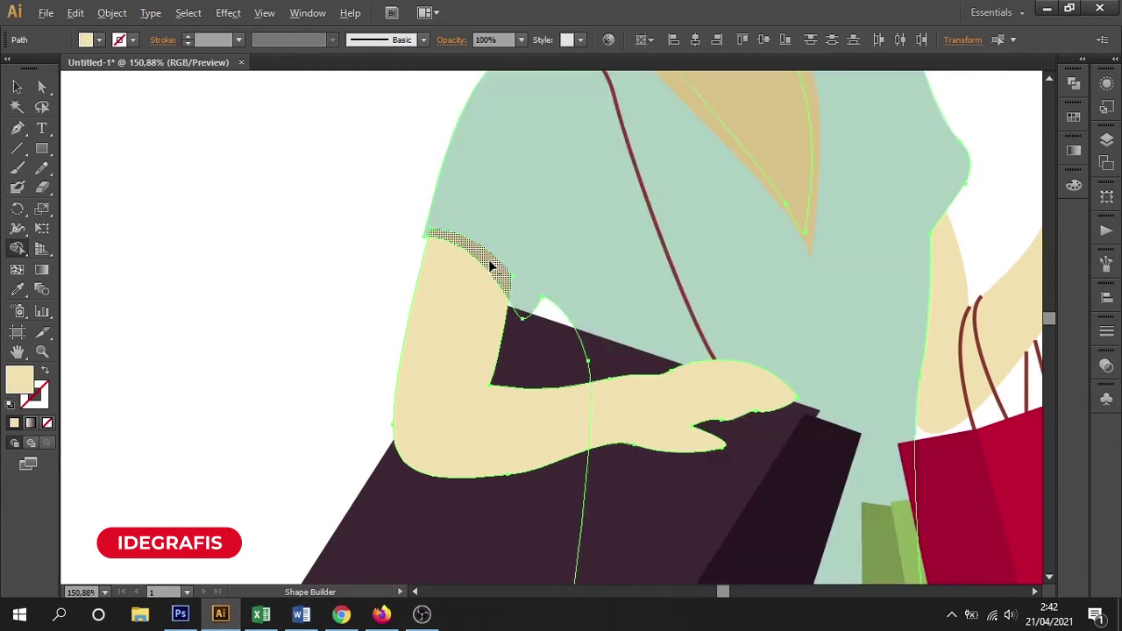
{"action": "left_click", "coordinate": [491, 268]}
{"action": "key", "text": "v"}
{"action": "left_click", "coordinate": [503, 263]}
{"action": "key", "text": "i"}
{"action": "left_click", "coordinate": [531, 243]}
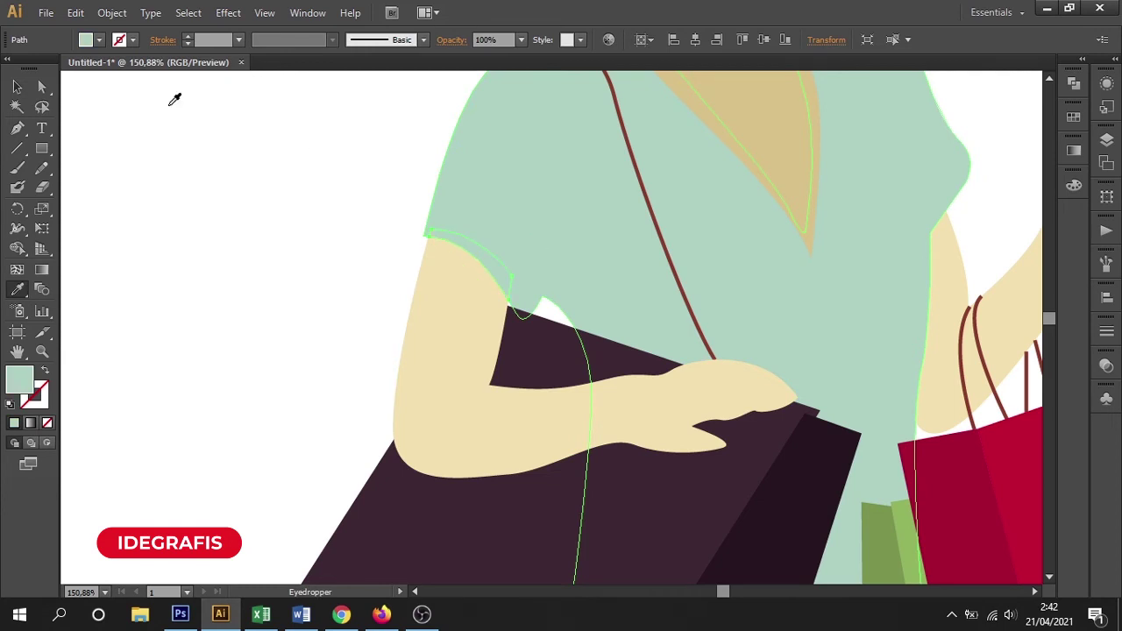
{"action": "left_click", "coordinate": [19, 89]}
{"action": "left_click", "coordinate": [373, 269]}
{"action": "left_click_drag", "start_coordinate": [374, 268], "coordinate": [248, 351]}
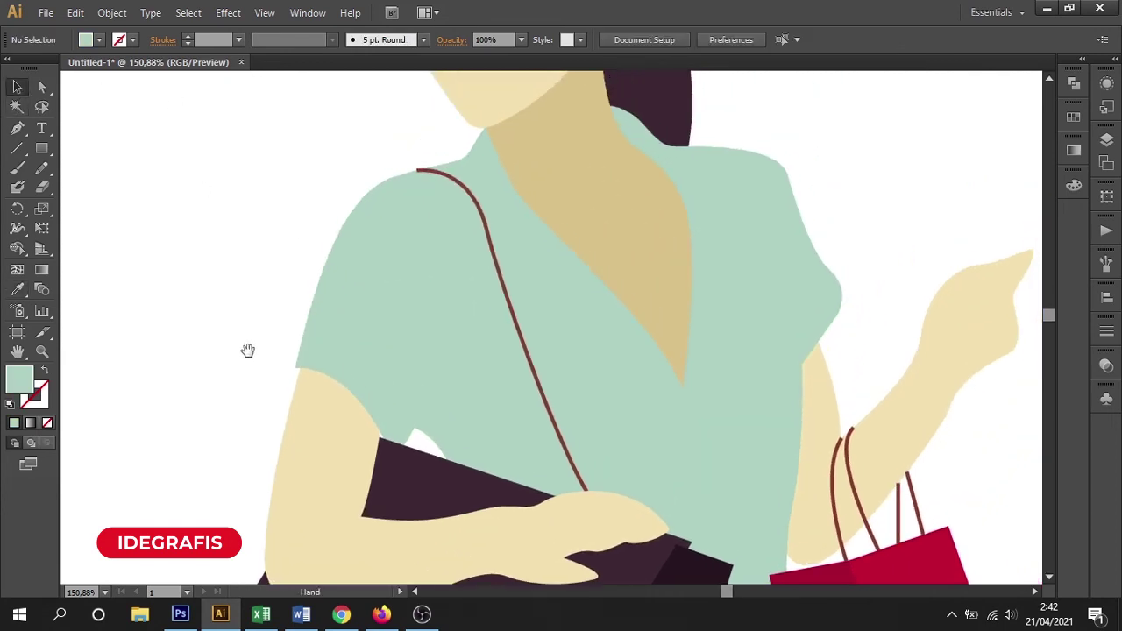
Step: Give the shoulder-bag strap a 6 pt stroke with round caps, then zoom out to the whole figure
{"action": "left_click", "coordinate": [468, 253]}
{"action": "left_click", "coordinate": [188, 37]}
{"action": "left_click", "coordinate": [188, 36]}
{"action": "left_click", "coordinate": [187, 37]}
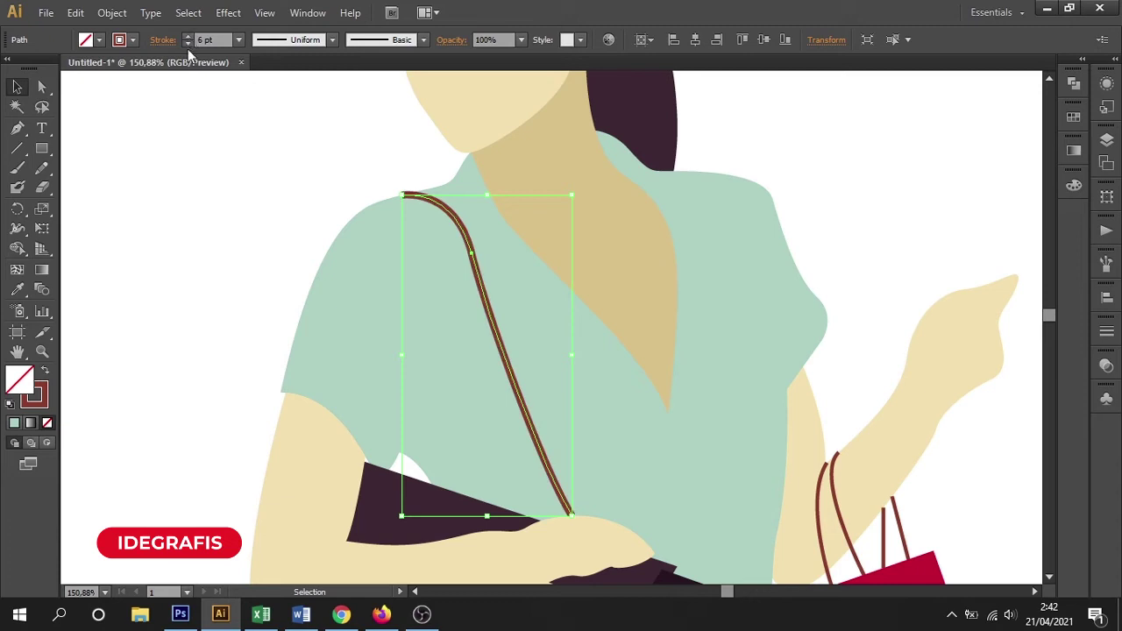
{"action": "left_click", "coordinate": [163, 40]}
{"action": "left_click", "coordinate": [85, 81]}
{"action": "left_click", "coordinate": [206, 107]}
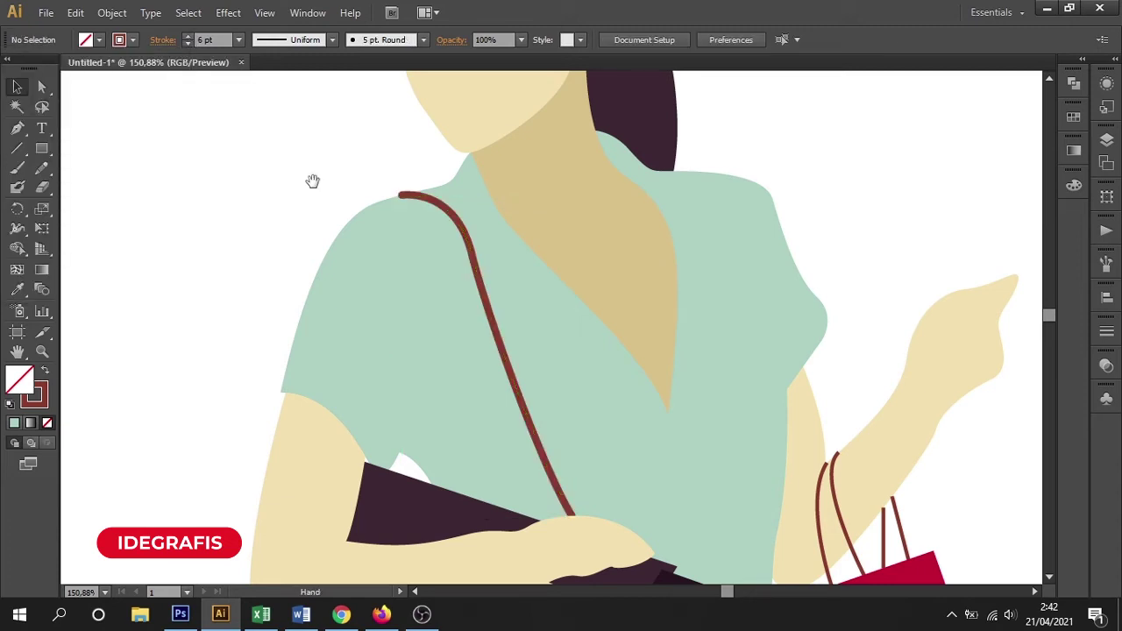
{"action": "left_click_drag", "start_coordinate": [313, 180], "coordinate": [750, 345]}
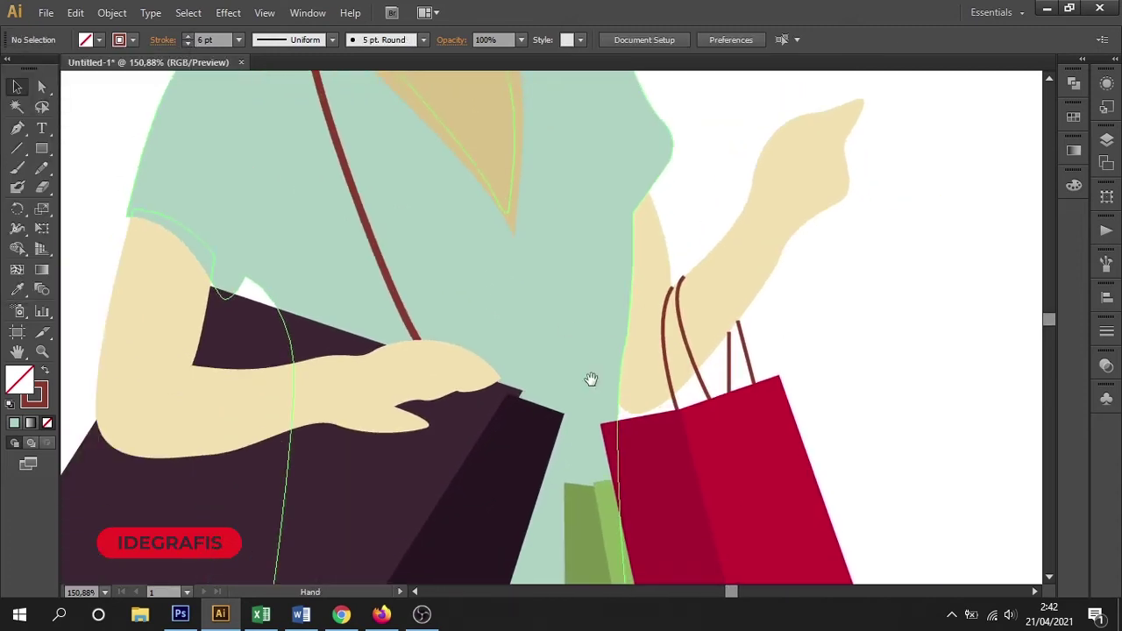
{"action": "scroll", "coordinate": [591, 381], "scroll_direction": "down", "scroll_amount": 3}
{"action": "scroll", "coordinate": [523, 278], "scroll_direction": "down", "scroll_amount": 3}
{"action": "scroll", "coordinate": [528, 195], "scroll_direction": "down", "scroll_amount": 3}
{"action": "scroll", "coordinate": [543, 247], "scroll_direction": "down", "scroll_amount": 1}
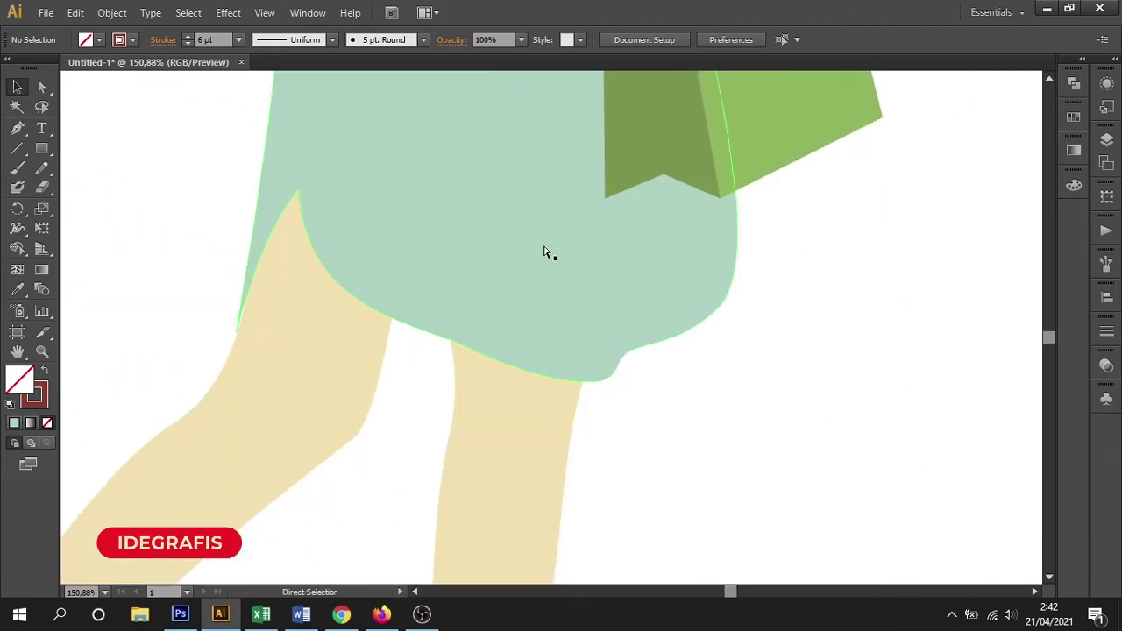
{"action": "key", "text": "ctrl+minus"}
{"action": "key", "text": "ctrl+minus"}
{"action": "key", "text": "ctrl+minus"}
{"action": "key", "text": "ctrl+minus"}
{"action": "scroll", "coordinate": [535, 316], "scroll_direction": "up", "scroll_amount": 1}
{"action": "left_click_drag", "start_coordinate": [529, 386], "coordinate": [524, 433]}
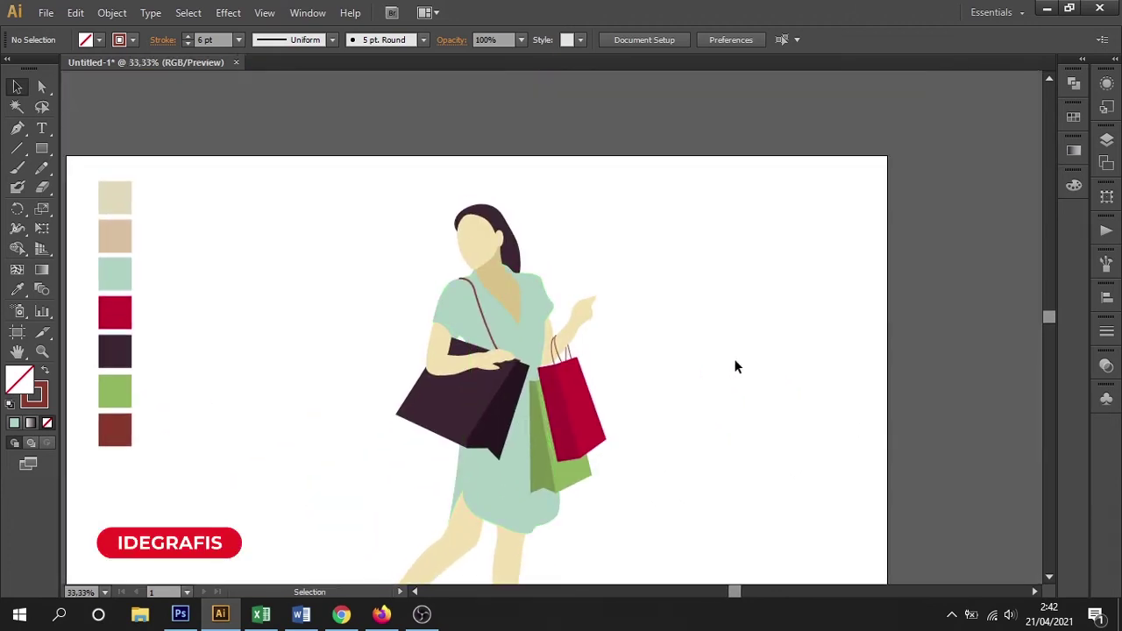
Step: Zoom to the head and sketch a first fringe path with the Pen, then delete it
{"action": "scroll", "coordinate": [423, 205], "scroll_direction": "up", "scroll_amount": 3}
{"action": "scroll", "coordinate": [401, 225], "scroll_direction": "up", "scroll_amount": 2}
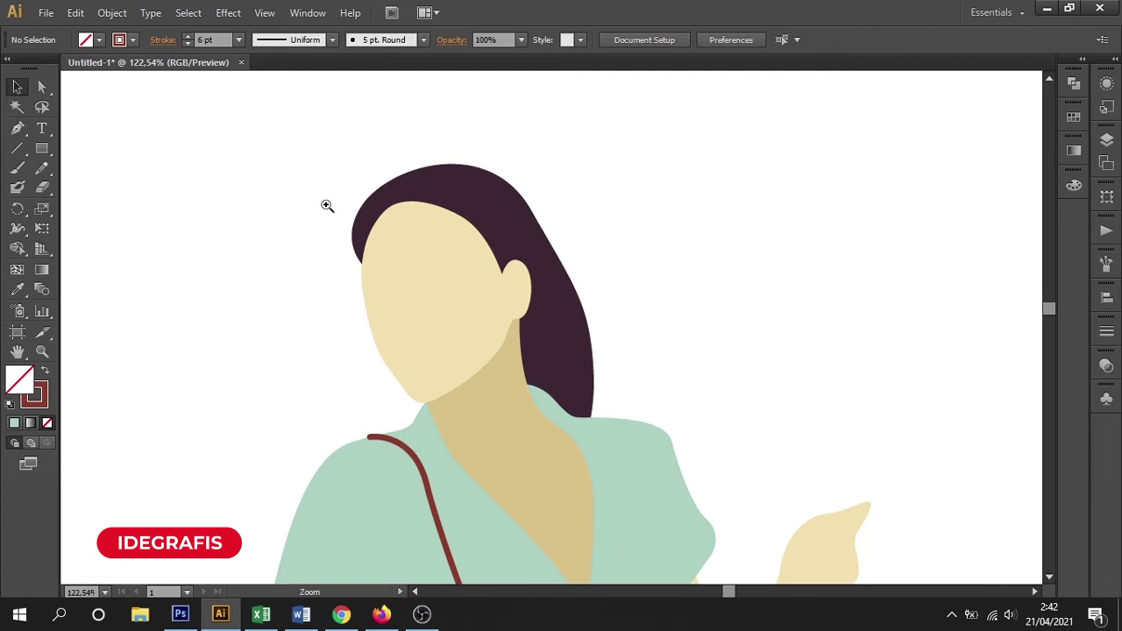
{"action": "scroll", "coordinate": [523, 353], "scroll_direction": "up", "scroll_amount": 2}
{"action": "left_click_drag", "start_coordinate": [523, 354], "coordinate": [474, 374]}
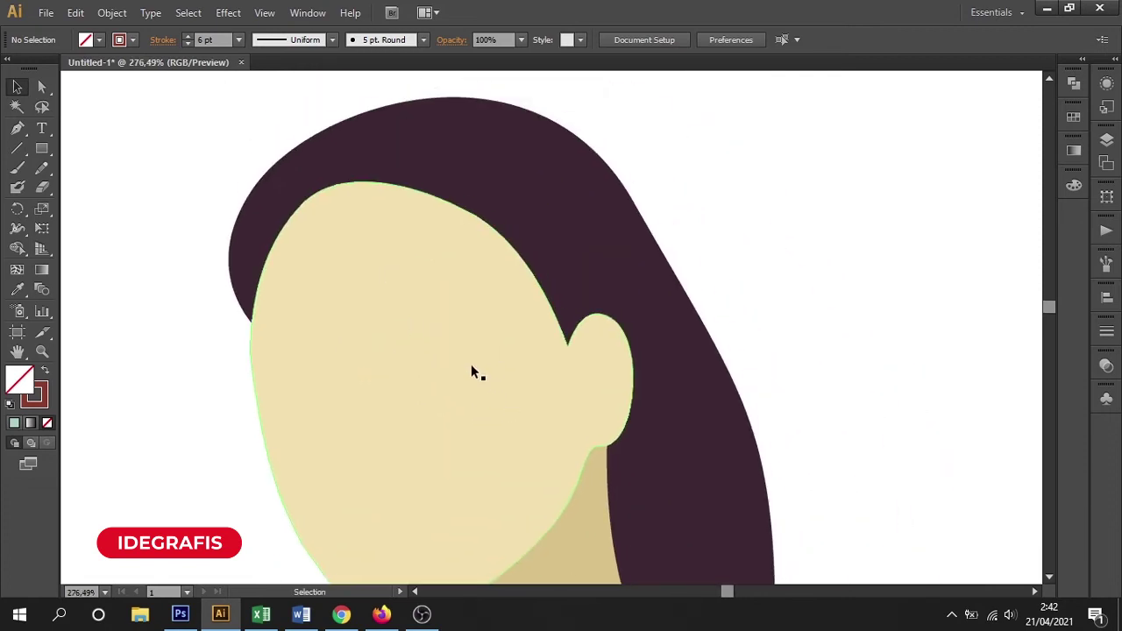
{"action": "key", "text": "p"}
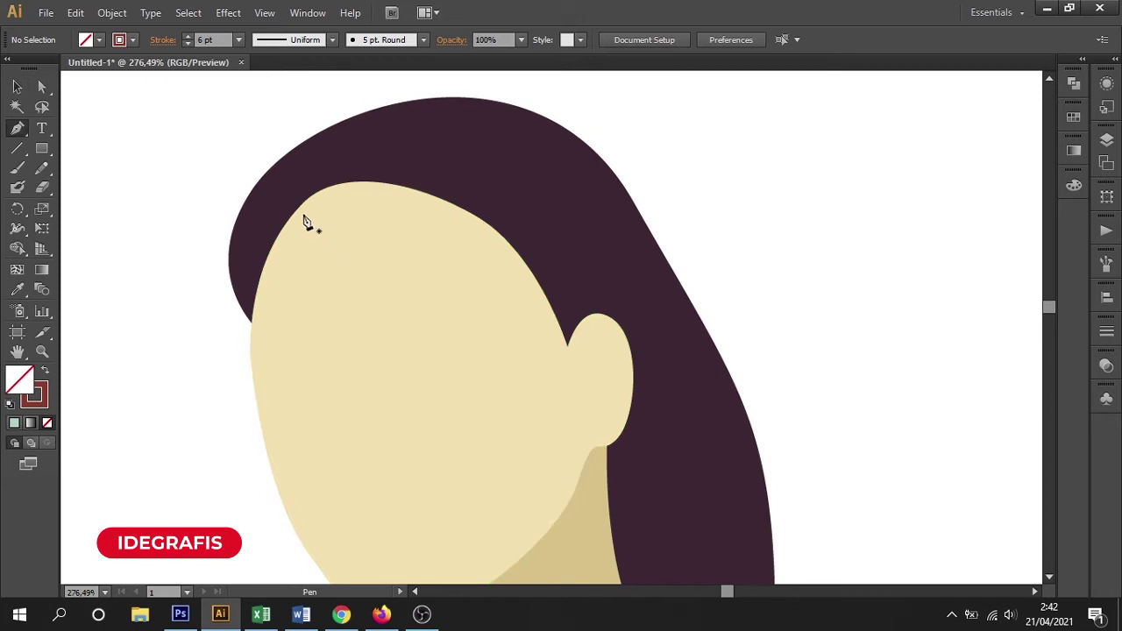
{"action": "left_click", "coordinate": [321, 182]}
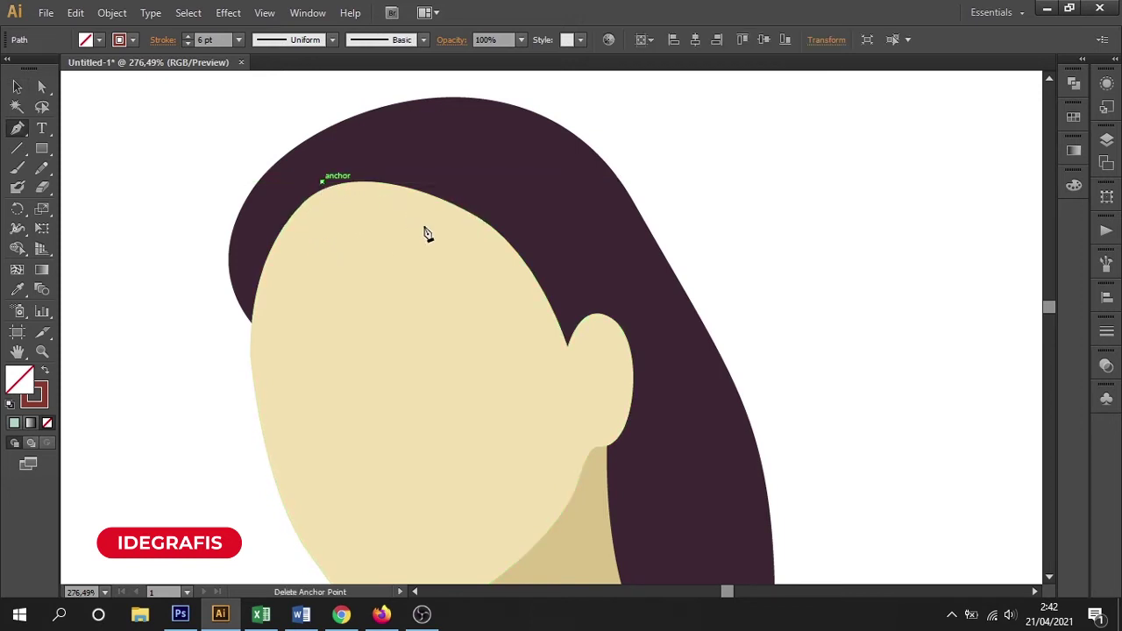
{"action": "left_click_drag", "start_coordinate": [435, 229], "coordinate": [450, 276]}
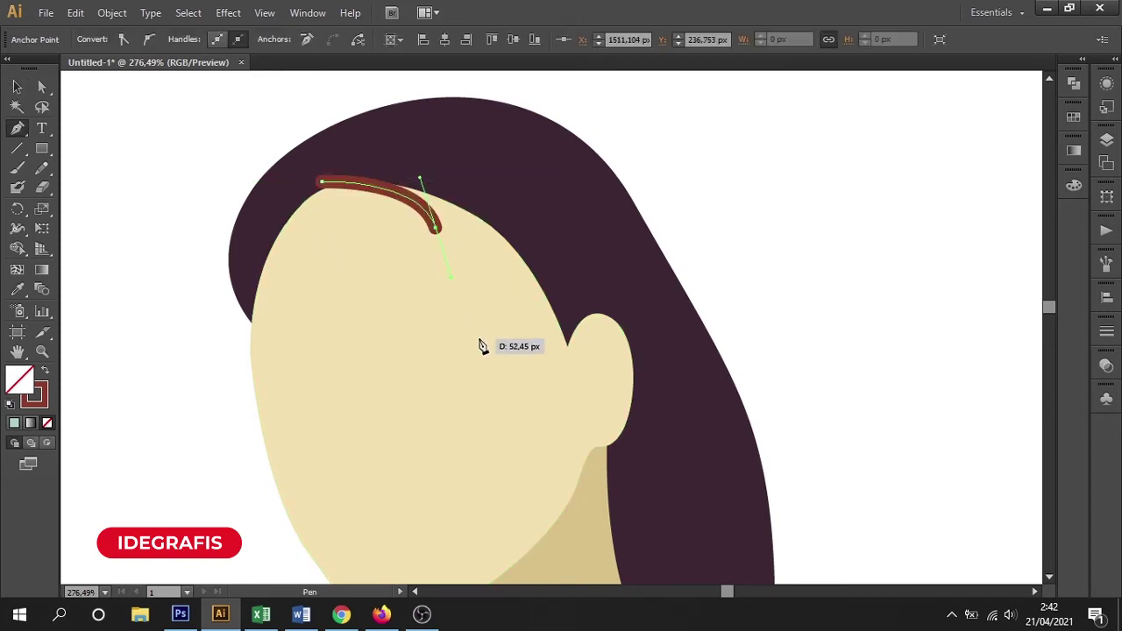
{"action": "left_click", "coordinate": [523, 359]}
{"action": "key", "text": "ctrl+z"}
{"action": "key", "text": "ctrl+z"}
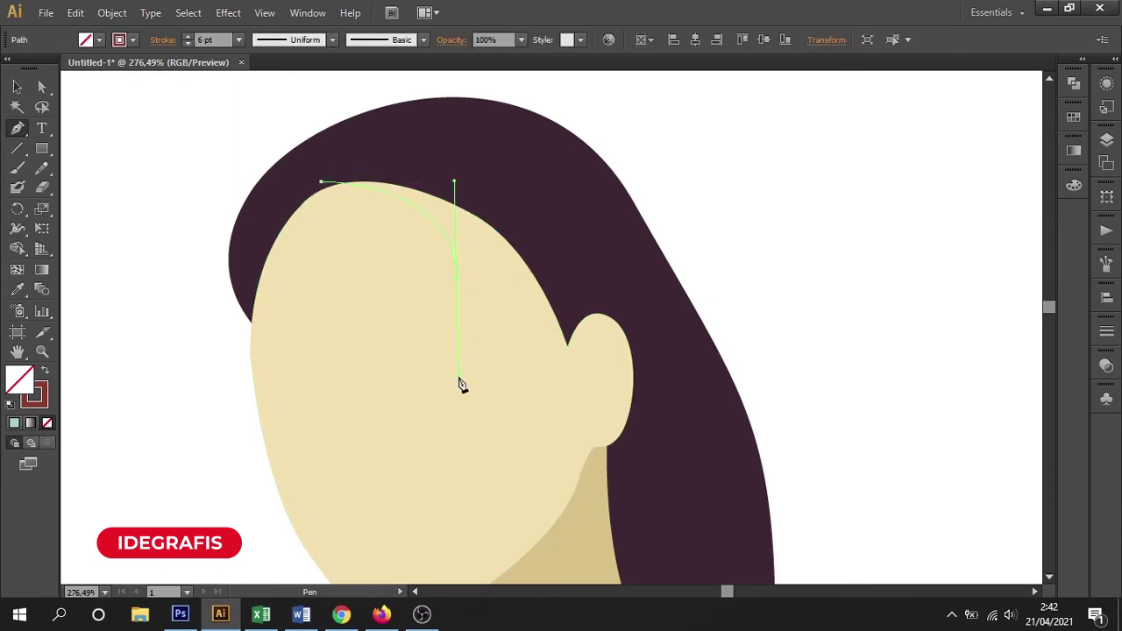
{"action": "left_click_drag", "start_coordinate": [457, 377], "coordinate": [458, 376]}
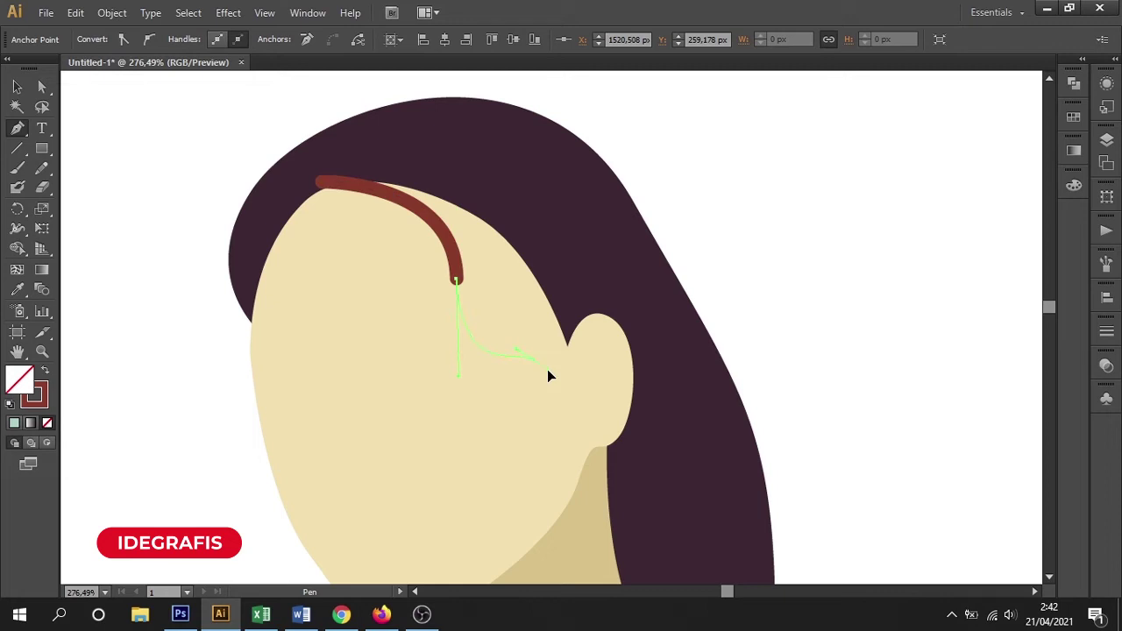
{"action": "left_click_drag", "start_coordinate": [492, 329], "coordinate": [476, 219]}
{"action": "key", "text": "Delete"}
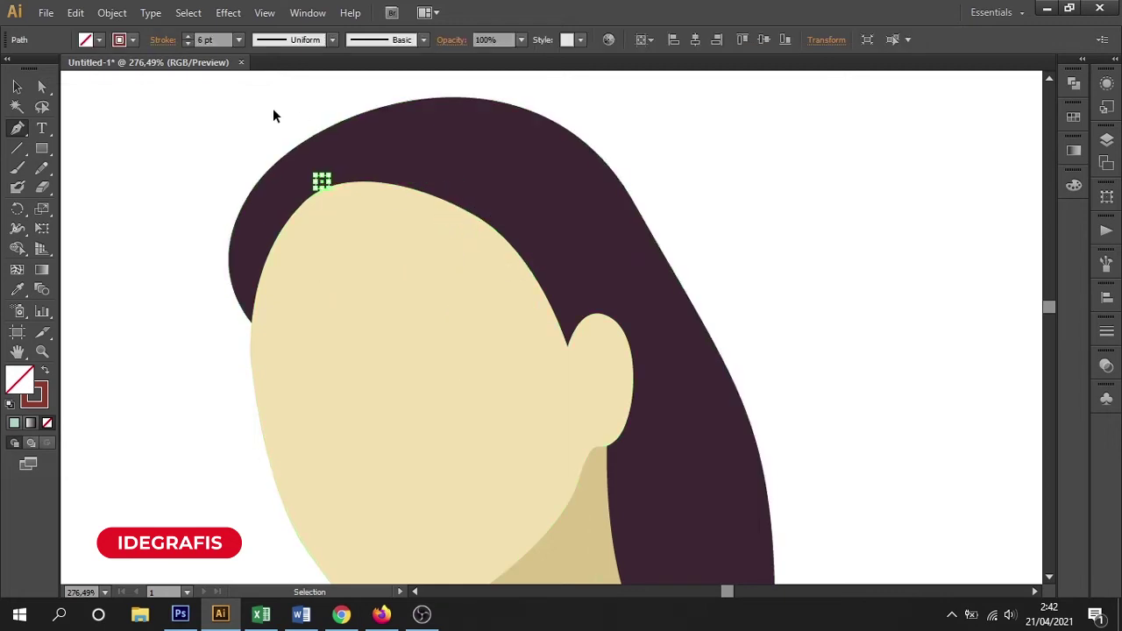
Step: Redraw the pointed fringe strand with a thinner stroke, close it, and fill it dark purple
{"action": "left_click", "coordinate": [237, 41]}
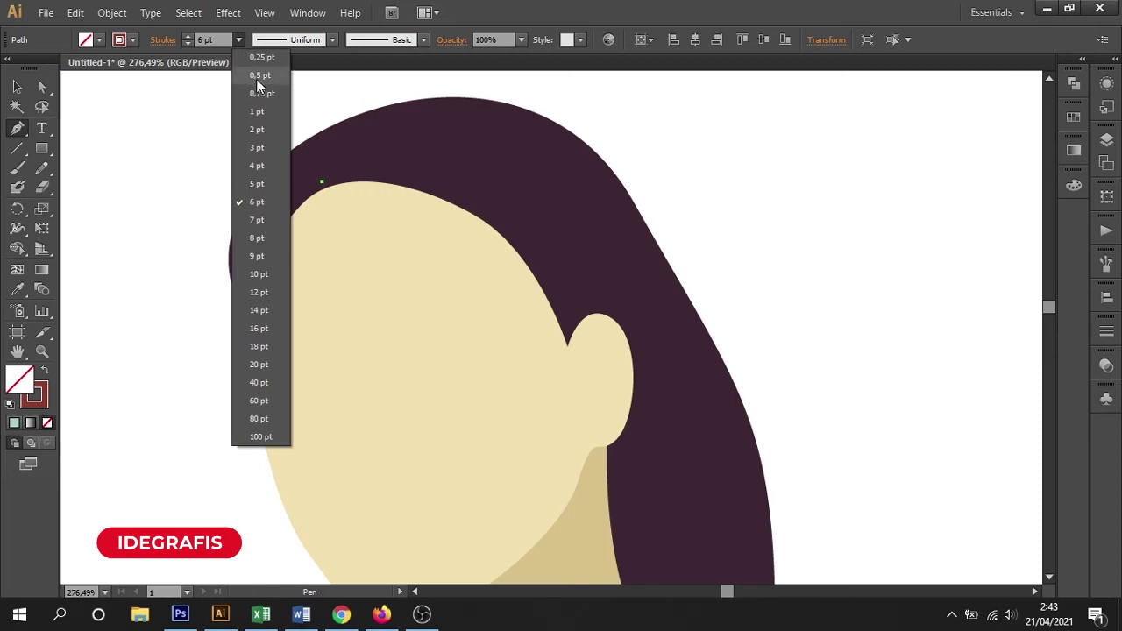
{"action": "left_click", "coordinate": [257, 79]}
{"action": "mouse_move", "coordinate": [482, 274]}
{"action": "left_mouse_down"}
{"action": "mouse_move", "coordinate": [497, 347]}
{"action": "mouse_move", "coordinate": [506, 336]}
{"action": "left_mouse_up"}
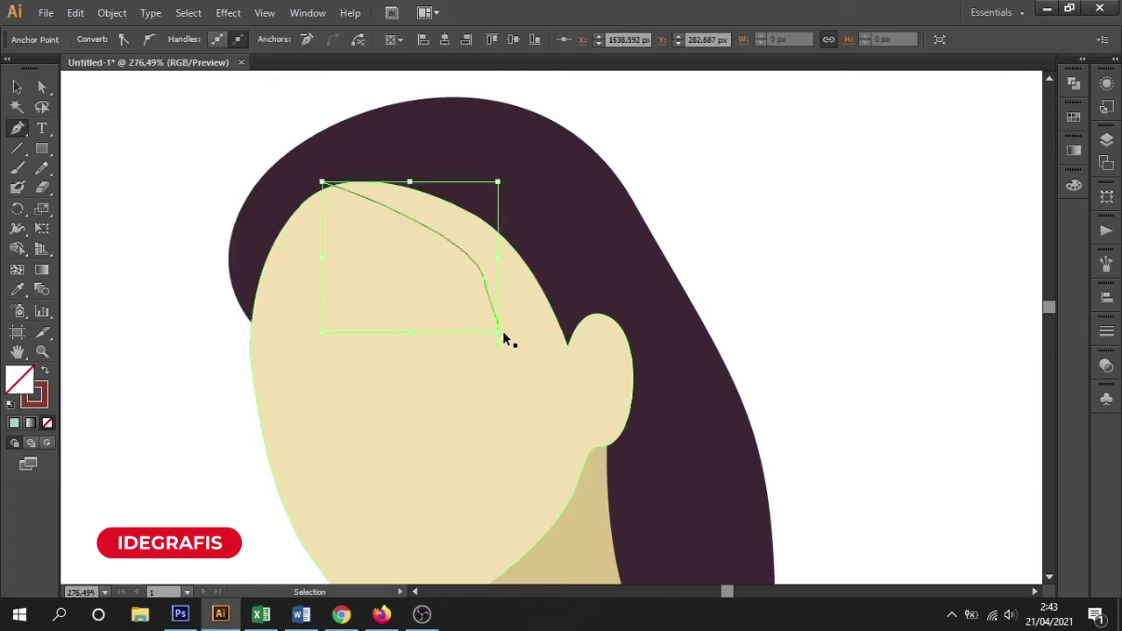
{"action": "key", "text": "ctrl+z"}
{"action": "left_click_drag", "start_coordinate": [466, 267], "coordinate": [479, 333]}
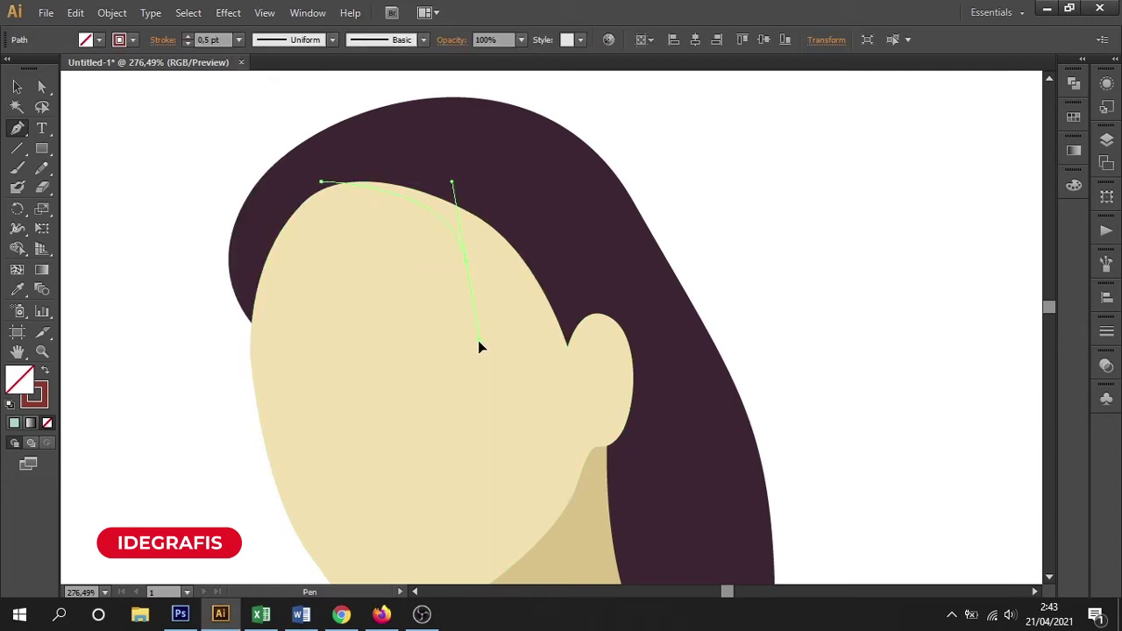
{"action": "left_click_drag", "start_coordinate": [394, 165], "coordinate": [370, 159]}
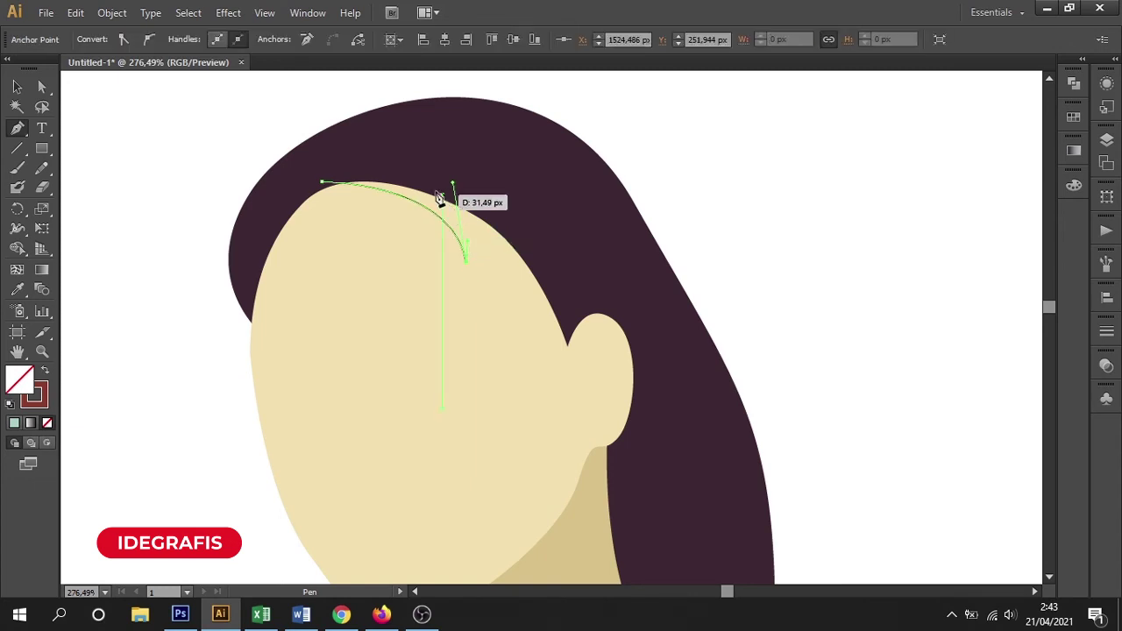
{"action": "left_click", "coordinate": [325, 184]}
{"action": "key", "text": "i"}
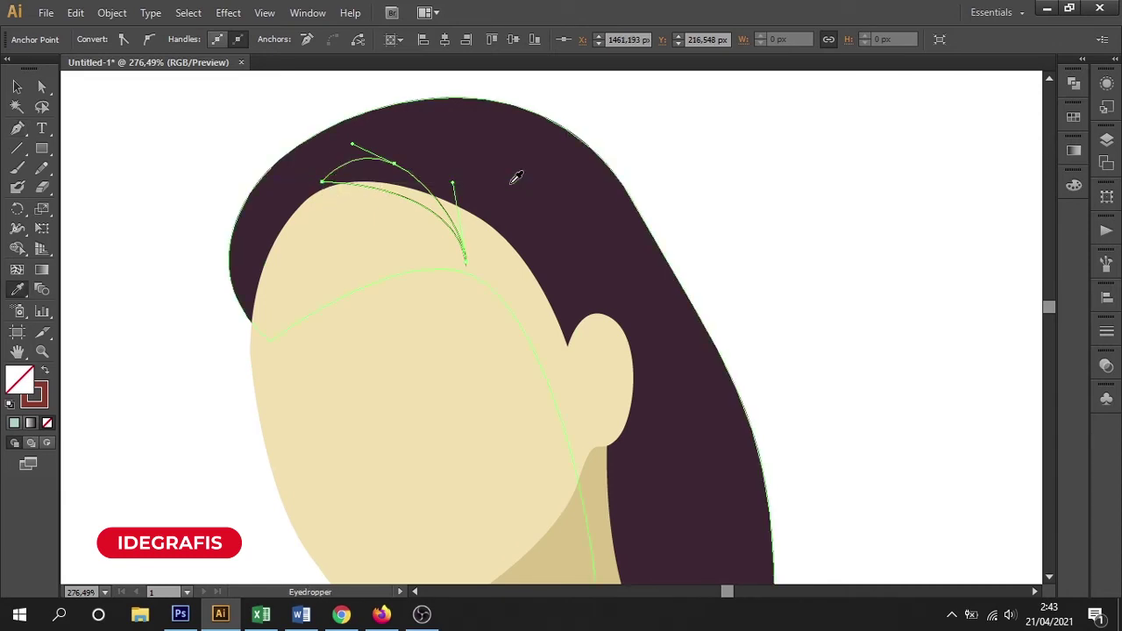
{"action": "left_click", "coordinate": [514, 175]}
{"action": "key", "text": "v"}
{"action": "left_click", "coordinate": [123, 104]}
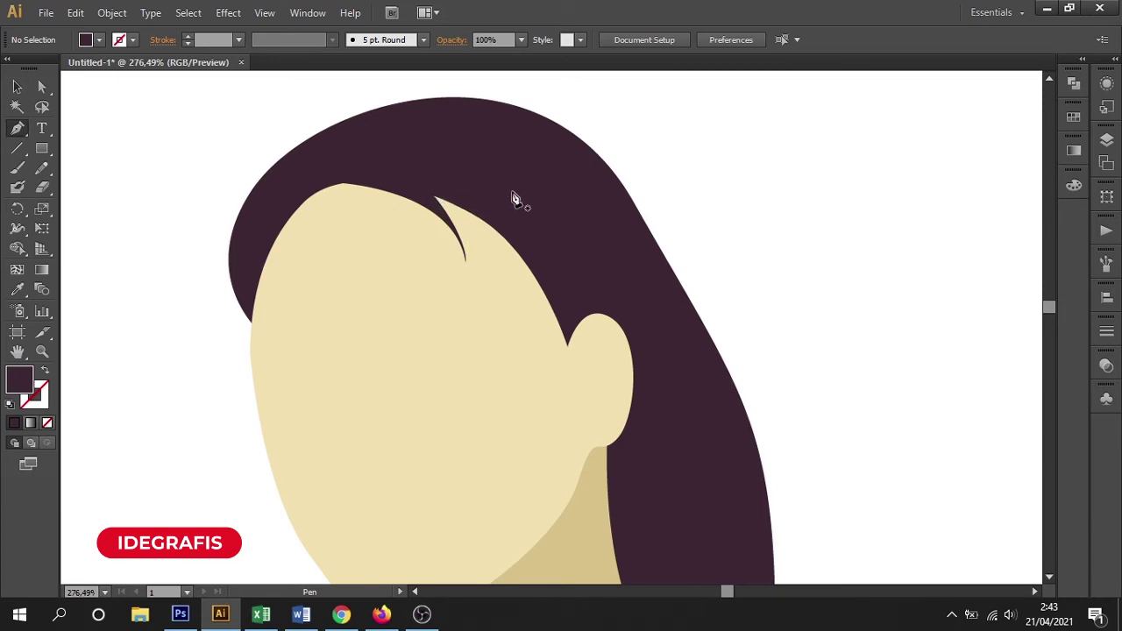
Step: Draw a long pointed strand from the hairline to the ear base and Unite it in Pathfinder
{"action": "left_click", "coordinate": [452, 190]}
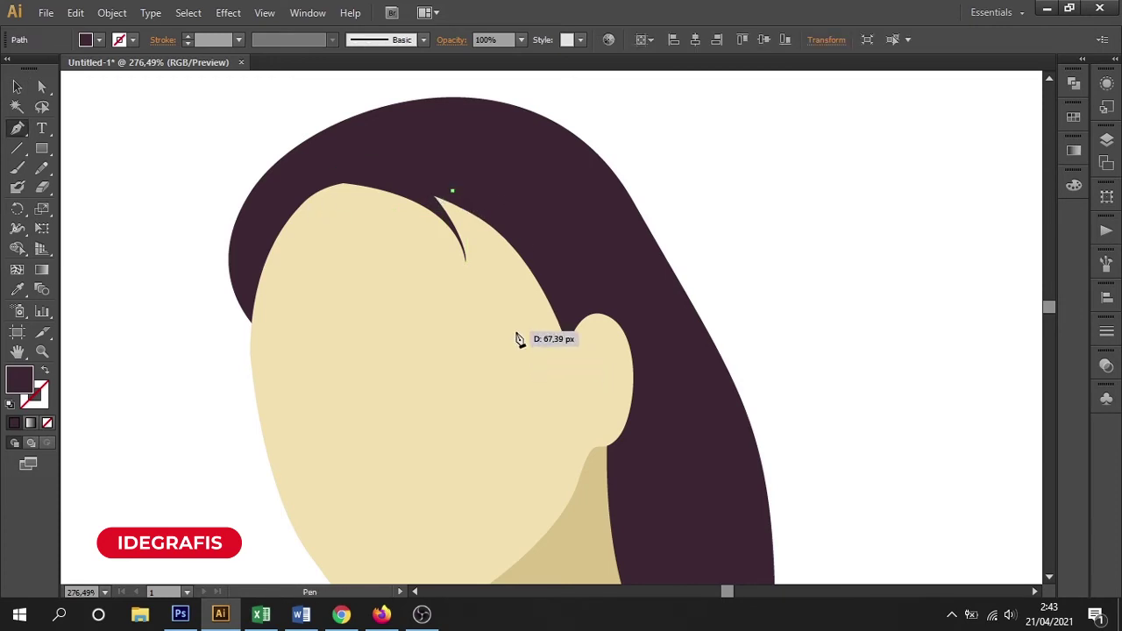
{"action": "left_click_drag", "start_coordinate": [521, 339], "coordinate": [511, 420]}
{"action": "mouse_move", "coordinate": [565, 445]}
{"action": "left_mouse_down"}
{"action": "mouse_move", "coordinate": [586, 443]}
{"action": "mouse_move", "coordinate": [532, 355]}
{"action": "left_mouse_up"}
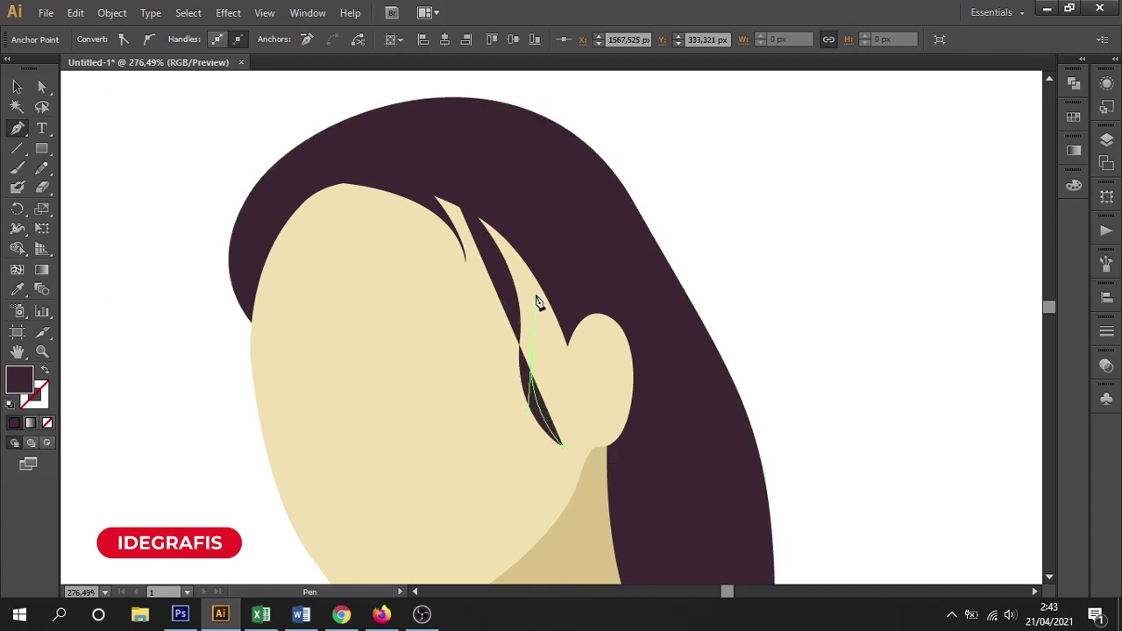
{"action": "left_click_drag", "start_coordinate": [493, 198], "coordinate": [471, 173]}
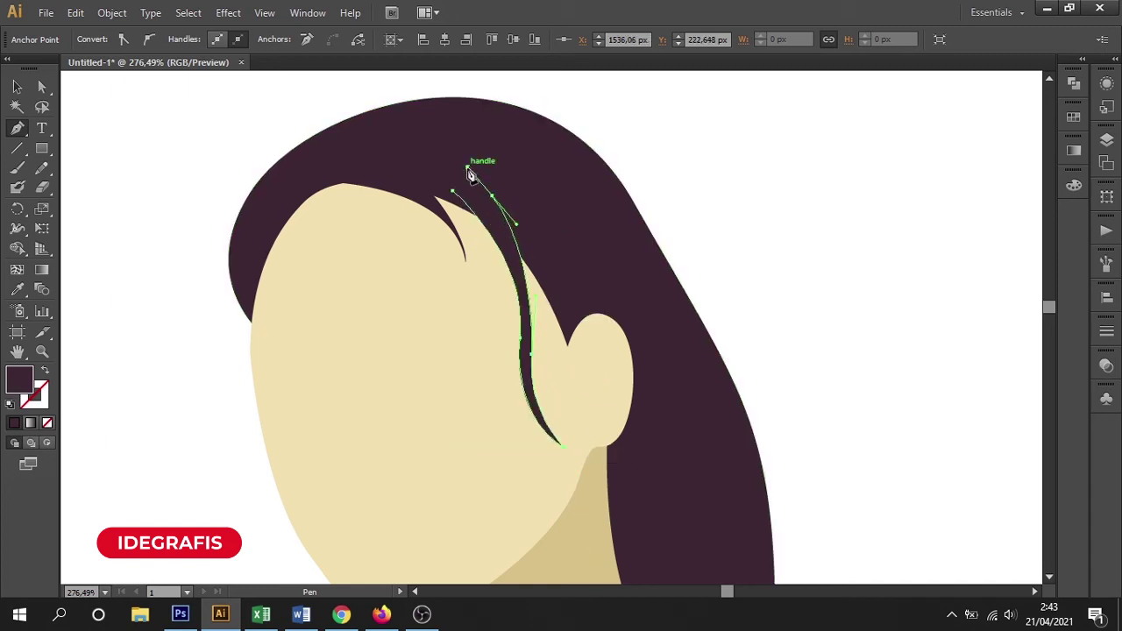
{"action": "left_click", "coordinate": [1074, 86]}
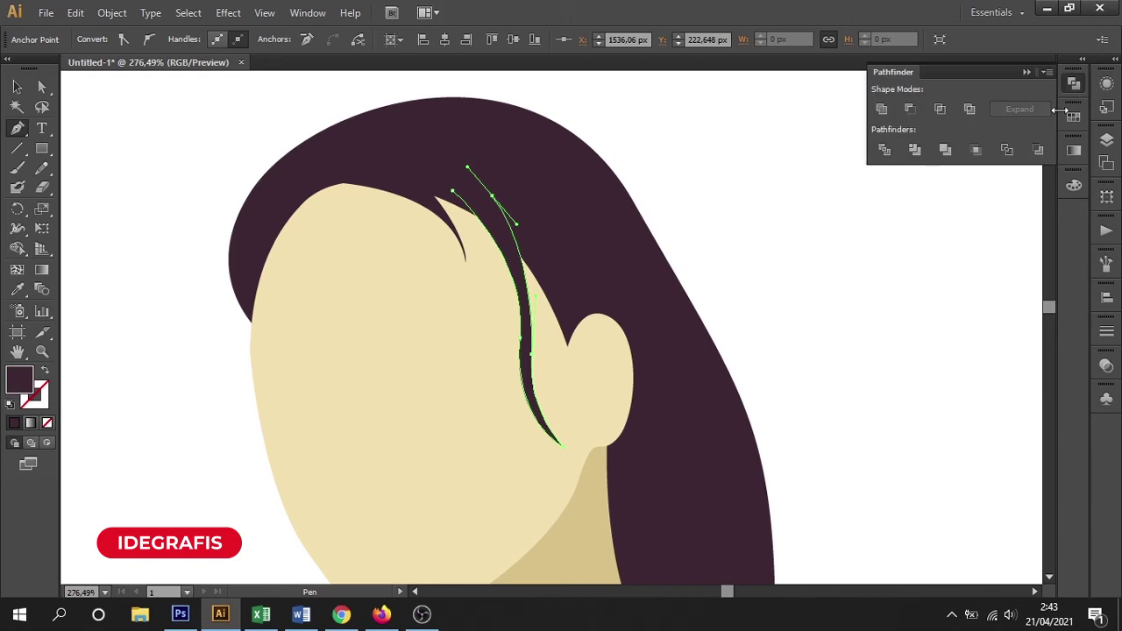
{"action": "left_click", "coordinate": [884, 109]}
{"action": "key", "text": "v"}
{"action": "left_click", "coordinate": [763, 254]}
{"action": "left_click_drag", "start_coordinate": [811, 348], "coordinate": [641, 245]}
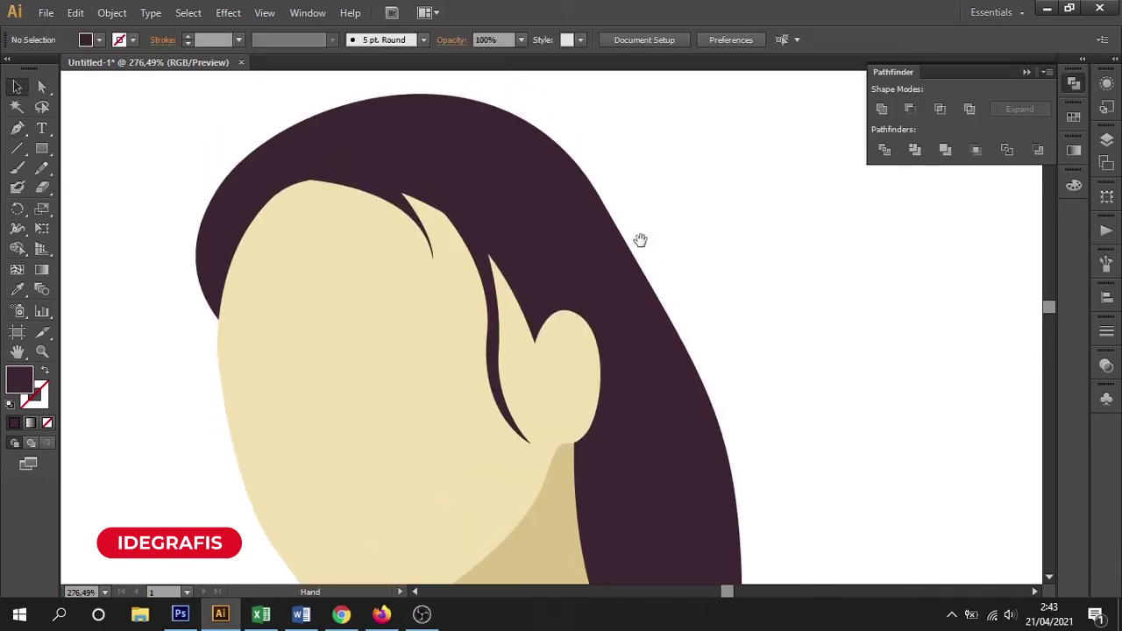
{"action": "left_click_drag", "start_coordinate": [302, 175], "coordinate": [606, 333]}
Step: Draw a new thin curved hair strand with the Pen tool along the hair
{"action": "key", "text": "p"}
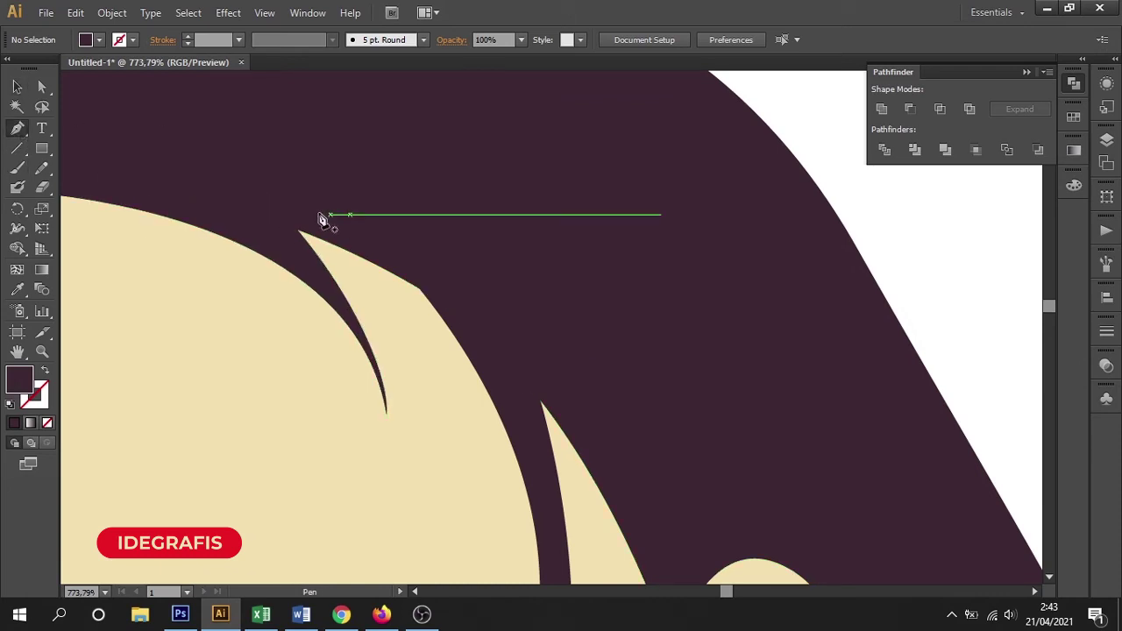
{"action": "left_click", "coordinate": [273, 204]}
{"action": "mouse_move", "coordinate": [436, 449]}
{"action": "left_mouse_down"}
{"action": "mouse_move", "coordinate": [445, 541]}
{"action": "mouse_move", "coordinate": [418, 406]}
{"action": "left_mouse_up"}
{"action": "mouse_move", "coordinate": [391, 319]}
{"action": "left_mouse_down"}
{"action": "mouse_move", "coordinate": [380, 371]}
{"action": "mouse_move", "coordinate": [443, 476]}
{"action": "mouse_move", "coordinate": [439, 532]}
{"action": "left_mouse_up"}
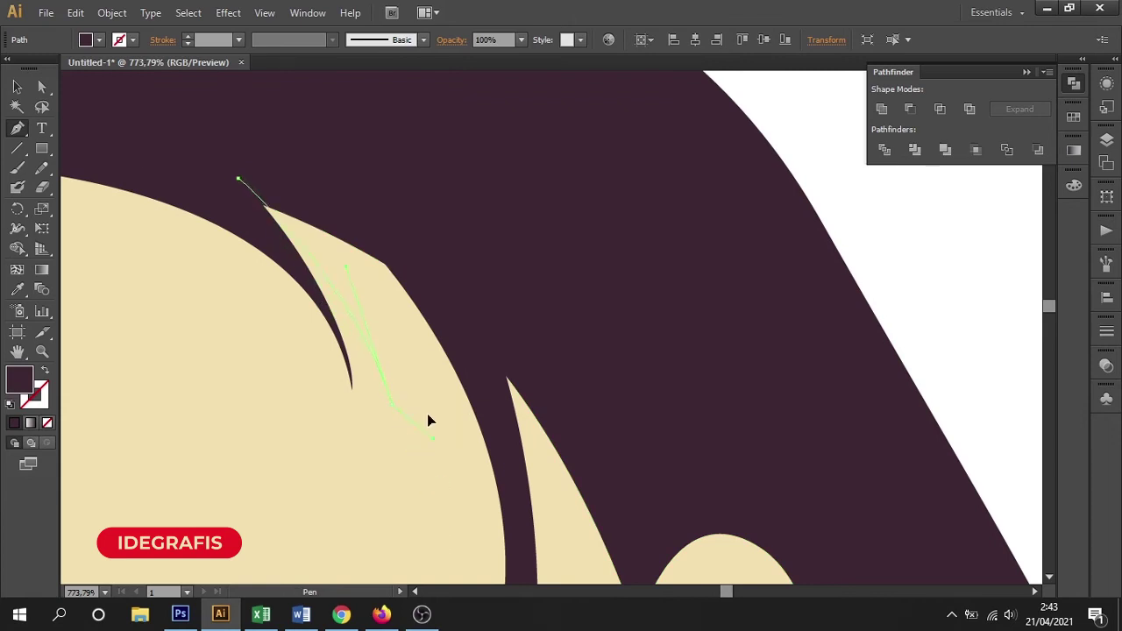
{"action": "left_click_drag", "start_coordinate": [386, 351], "coordinate": [218, 138]}
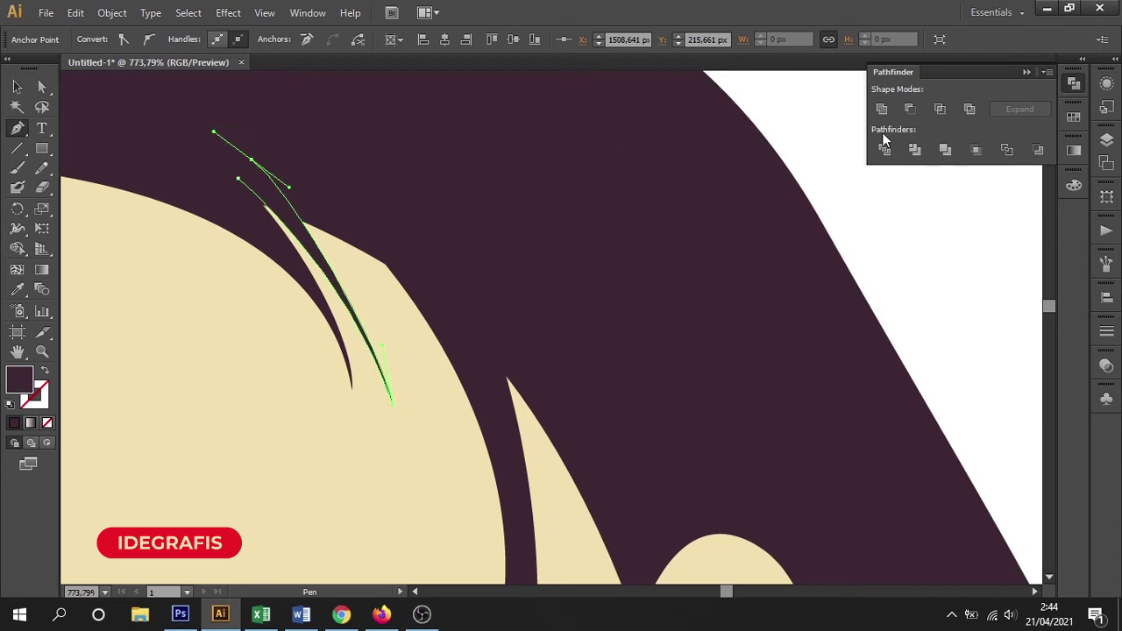
Step: Nudge the strand into place and Alt-drag a copy beside it, then reframe the face
{"action": "left_click", "coordinate": [16, 87]}
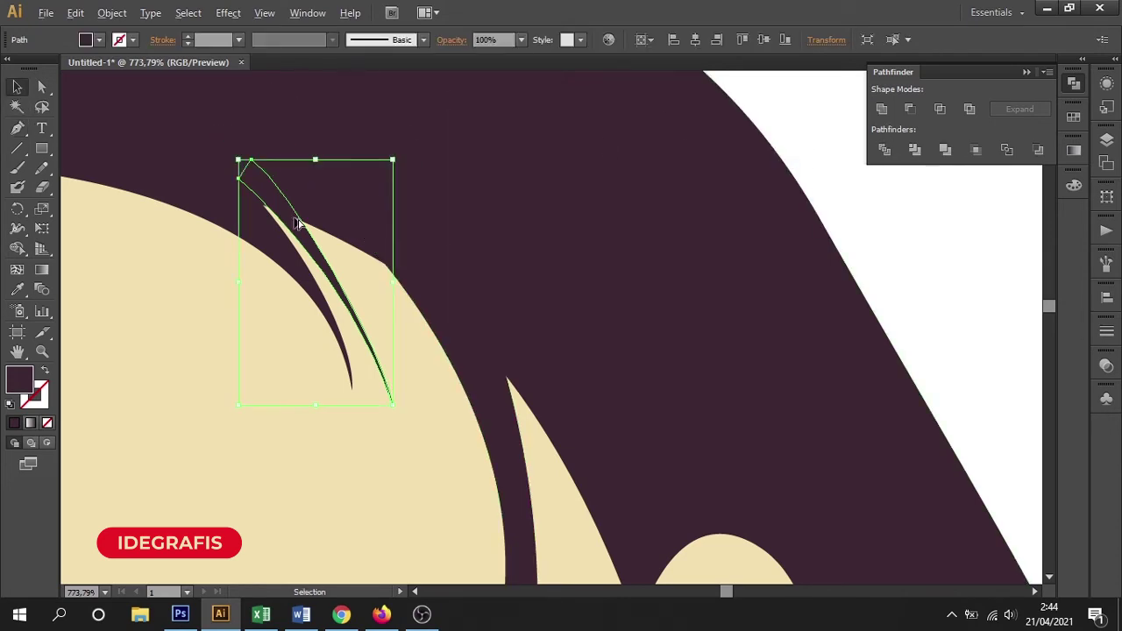
{"action": "left_click_drag", "start_coordinate": [294, 220], "coordinate": [299, 231]}
{"action": "left_click_drag", "start_coordinate": [401, 426], "coordinate": [446, 493]}
{"action": "left_click_drag", "start_coordinate": [357, 293], "coordinate": [377, 288]}
{"action": "left_click", "coordinate": [904, 289]}
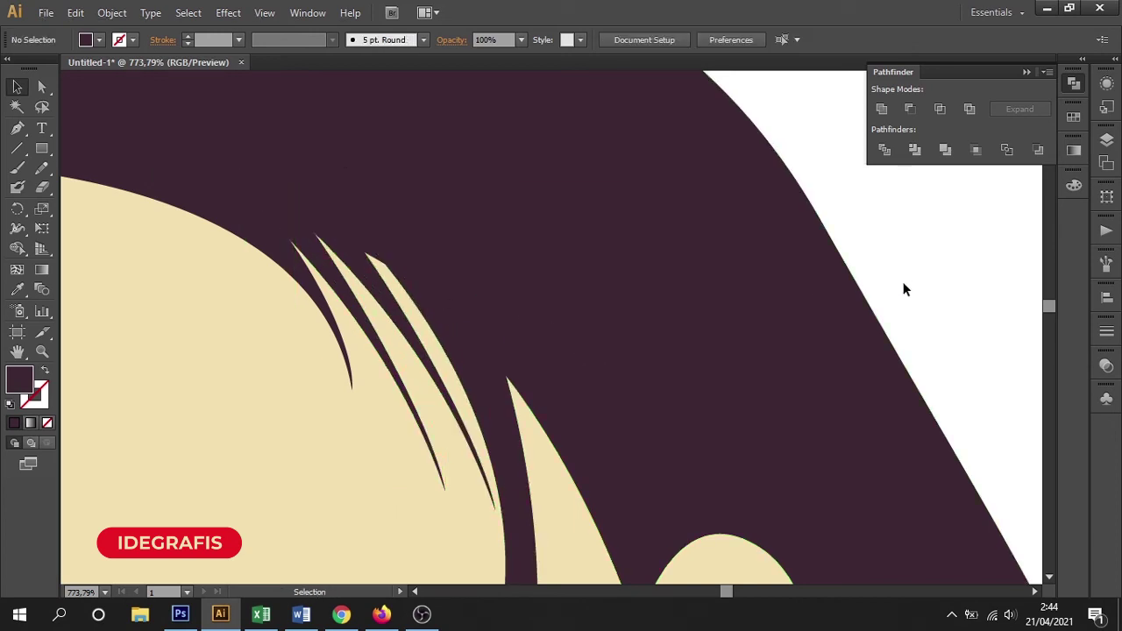
{"action": "key", "text": "ctrl+minus"}
{"action": "key", "text": "ctrl+minus"}
{"action": "key", "text": "ctrl+minus"}
{"action": "key", "text": "ctrl+minus"}
{"action": "key", "text": "ctrl+minus"}
{"action": "key", "text": "ctrl+minus"}
{"action": "left_click_drag", "start_coordinate": [724, 345], "coordinate": [662, 221]}
{"action": "left_click_drag", "start_coordinate": [383, 181], "coordinate": [623, 347]}
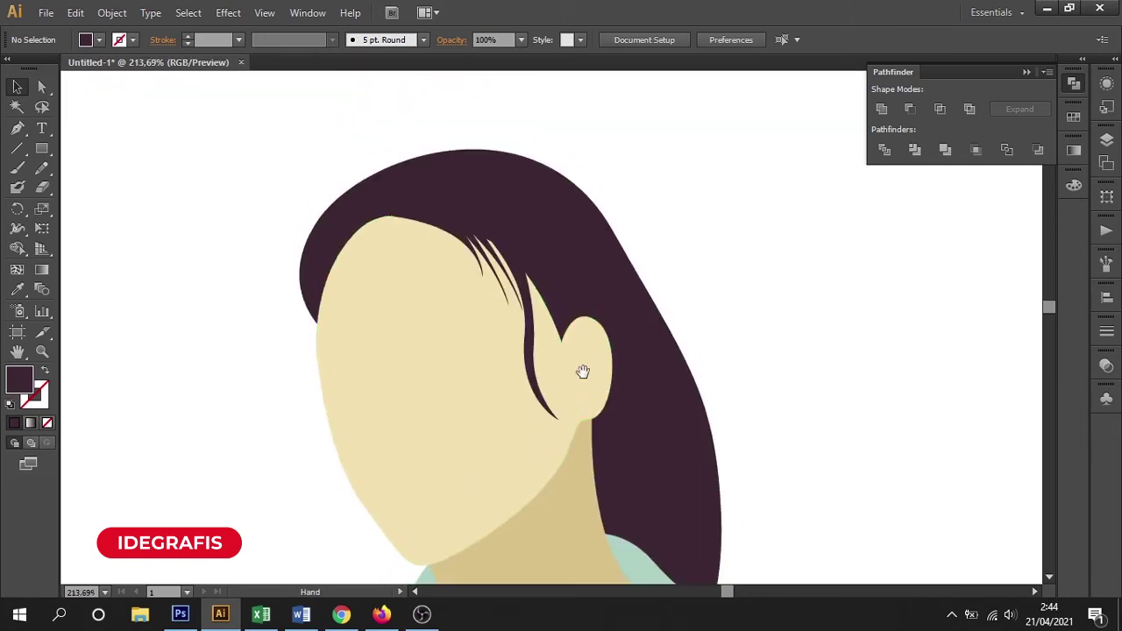
Step: Enlarge the hair strand on the forehead
{"action": "left_click", "coordinate": [447, 235]}
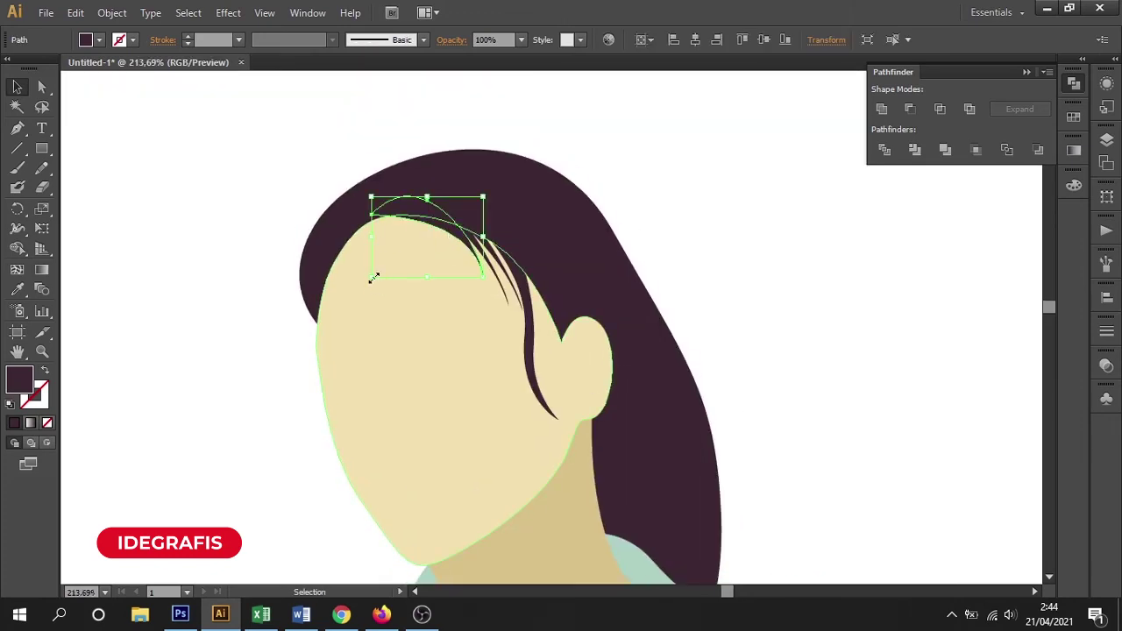
{"action": "left_click_drag", "start_coordinate": [369, 279], "coordinate": [424, 295]}
{"action": "left_click", "coordinate": [801, 296]}
{"action": "left_click_drag", "start_coordinate": [854, 404], "coordinate": [829, 307]}
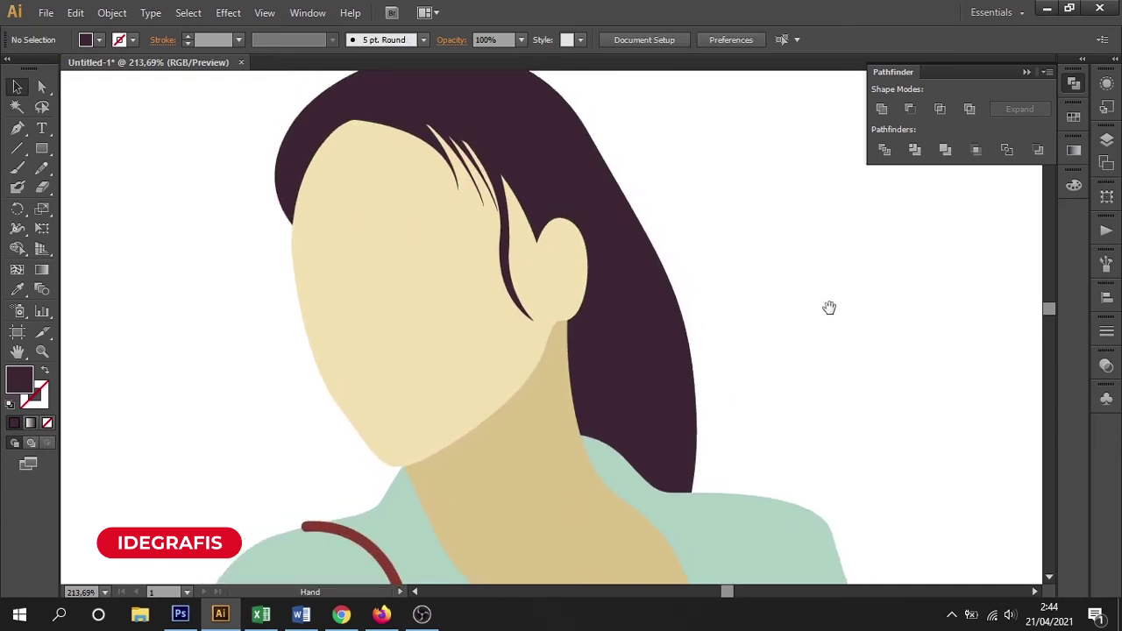
{"action": "left_click", "coordinate": [416, 364]}
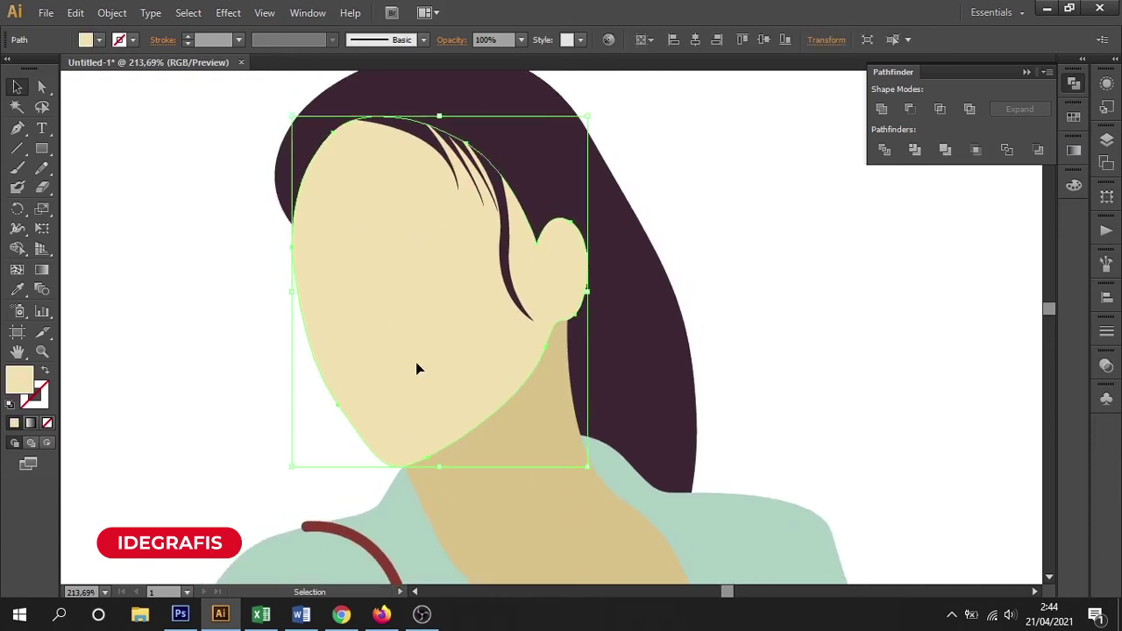
{"action": "left_click", "coordinate": [844, 329]}
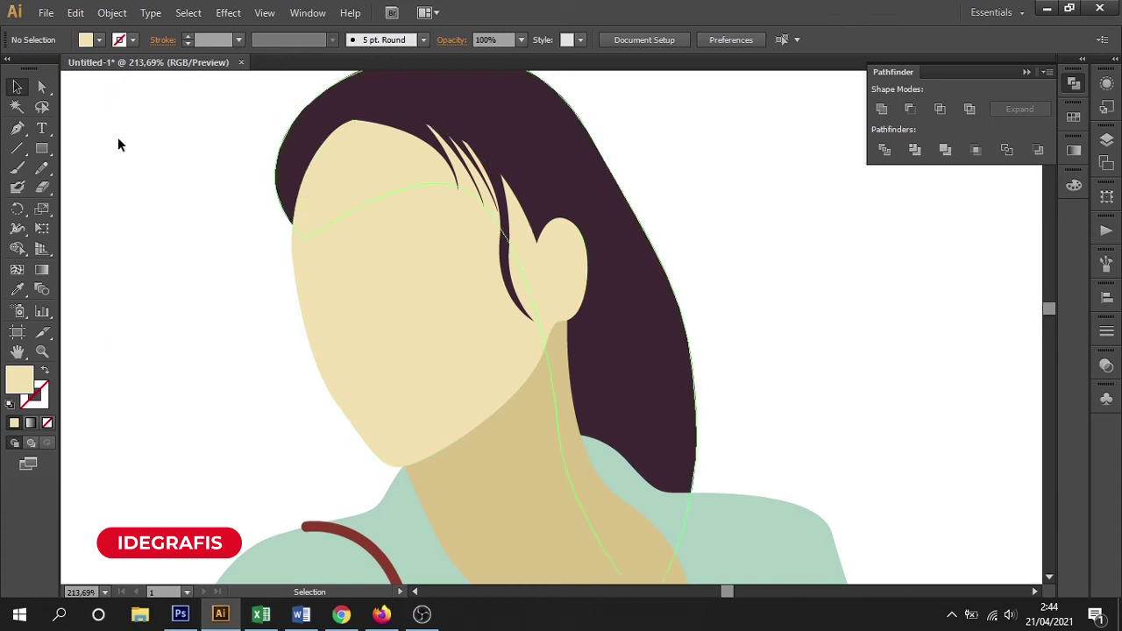
Step: Draw a curled lock down the left temple with the Pen and fill it with the hair colour
{"action": "left_click", "coordinate": [17, 128]}
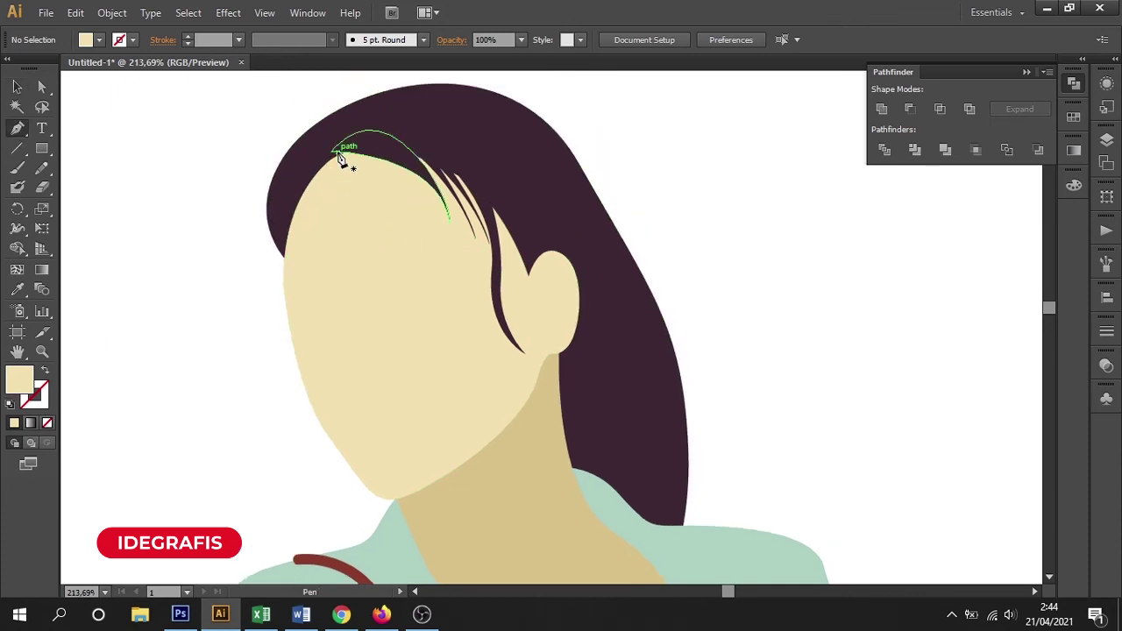
{"action": "left_click", "coordinate": [325, 156]}
{"action": "left_click_drag", "start_coordinate": [304, 250], "coordinate": [304, 261]}
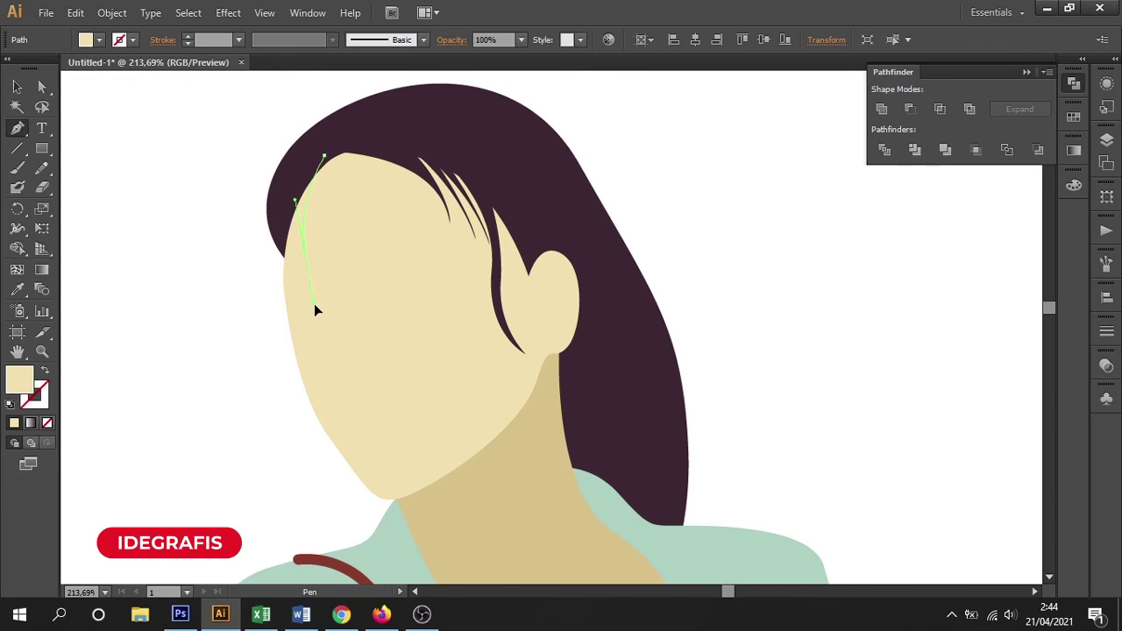
{"action": "left_click_drag", "start_coordinate": [262, 353], "coordinate": [243, 363]}
{"action": "key", "text": "ctrl+z"}
{"action": "key", "text": "ctrl+z"}
{"action": "mouse_move", "coordinate": [316, 302]}
{"action": "left_mouse_down"}
{"action": "mouse_move", "coordinate": [259, 303]}
{"action": "mouse_move", "coordinate": [318, 156]}
{"action": "left_mouse_up"}
{"action": "left_click", "coordinate": [447, 219]}
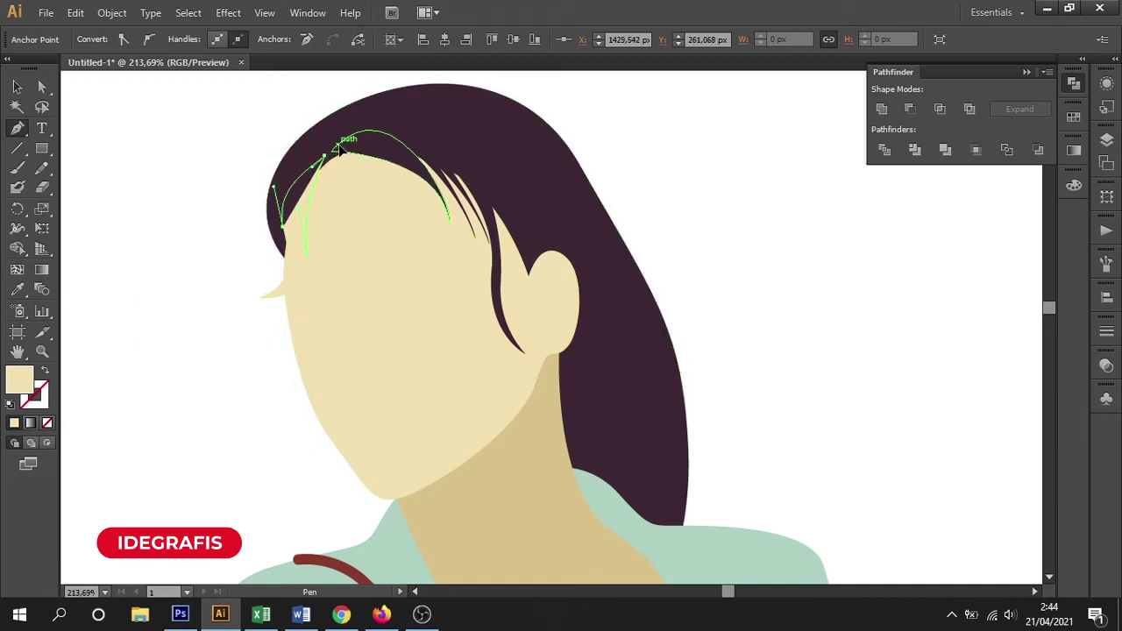
{"action": "key", "text": "i"}
{"action": "left_click", "coordinate": [403, 109]}
{"action": "left_click", "coordinate": [17, 87]}
{"action": "left_click", "coordinate": [150, 156]}
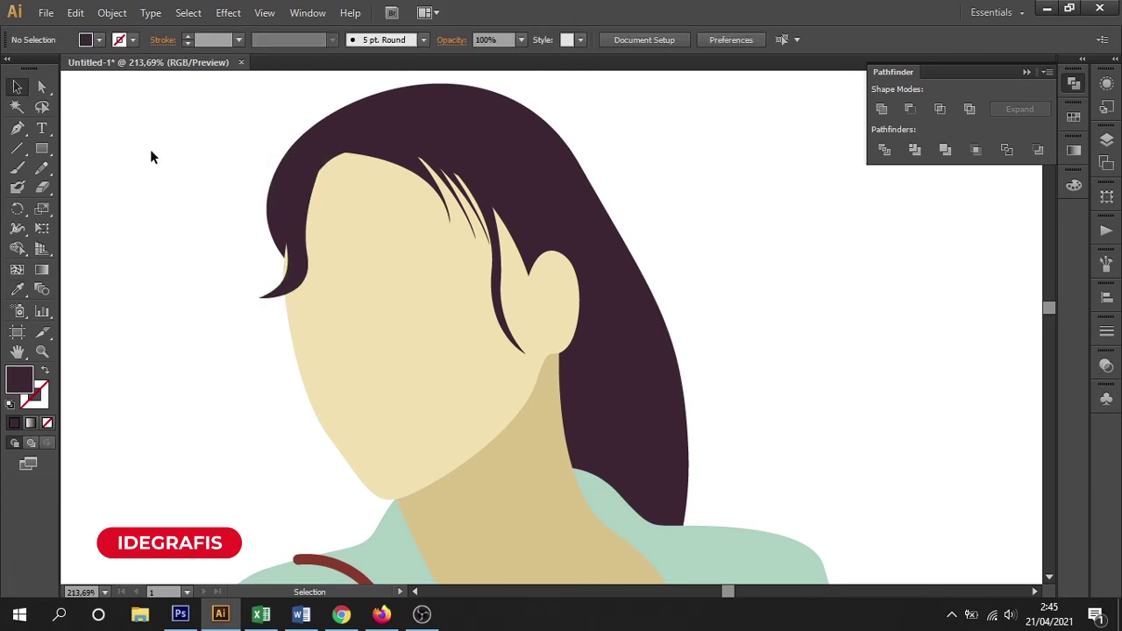
Step: Zoom out to check the figure, then zoom back in and select the face for point editing
{"action": "left_click", "coordinate": [307, 267]}
{"action": "left_click", "coordinate": [794, 290]}
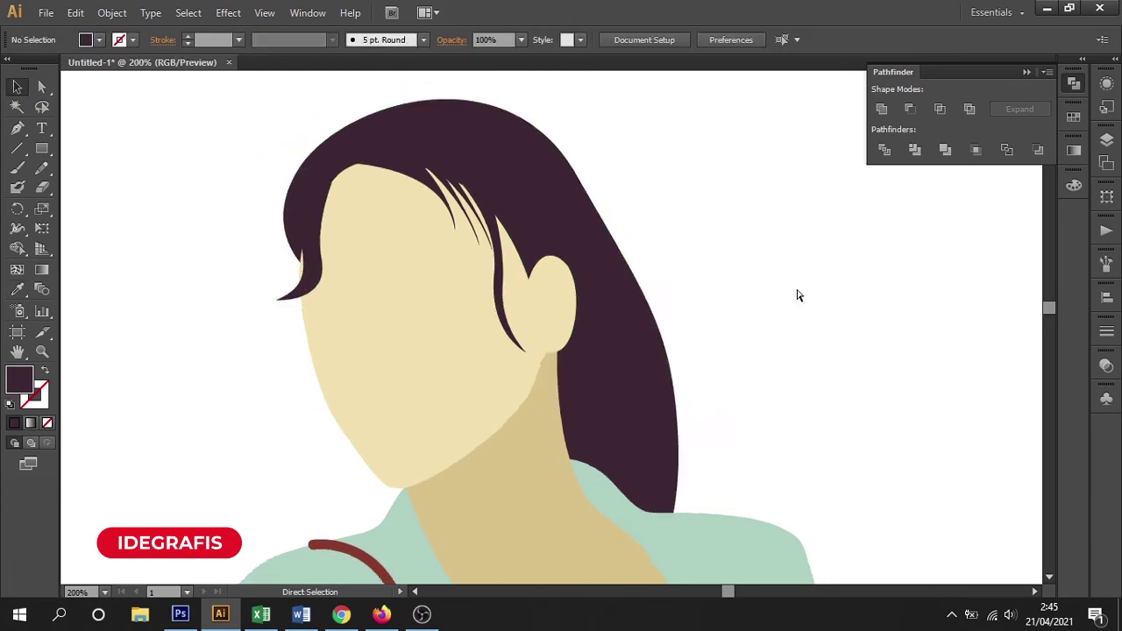
{"action": "key", "text": "ctrl+minus"}
{"action": "key", "text": "ctrl+minus"}
{"action": "key", "text": "ctrl+minus"}
{"action": "left_click_drag", "start_coordinate": [618, 362], "coordinate": [675, 305]}
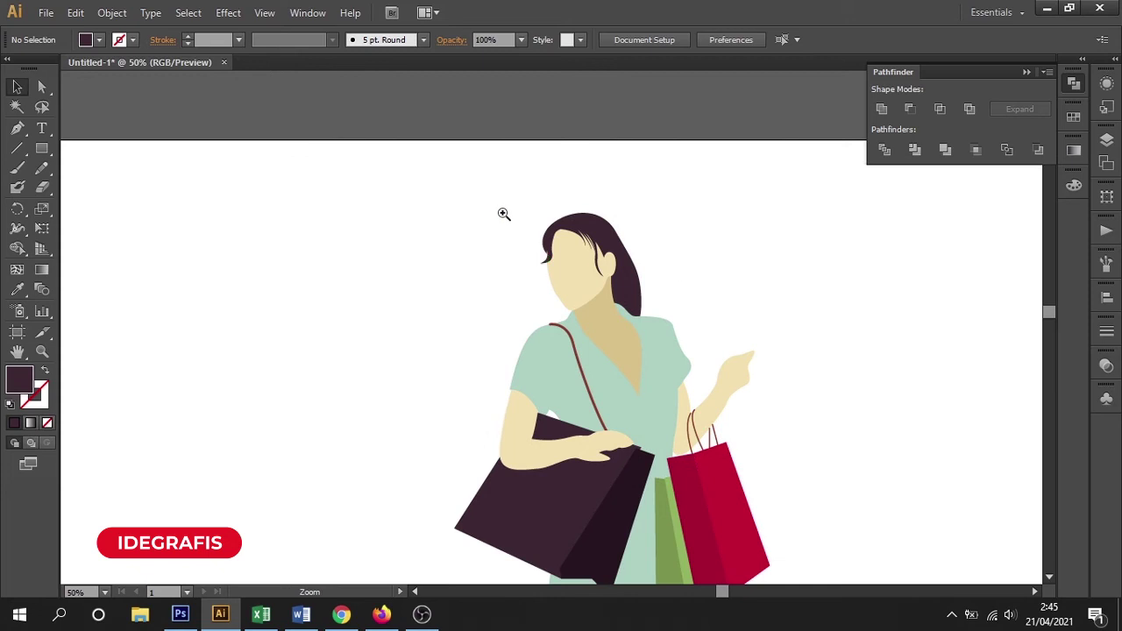
{"action": "left_click_drag", "start_coordinate": [503, 214], "coordinate": [796, 386]}
{"action": "left_click", "coordinate": [354, 302]}
{"action": "left_click", "coordinate": [41, 87]}
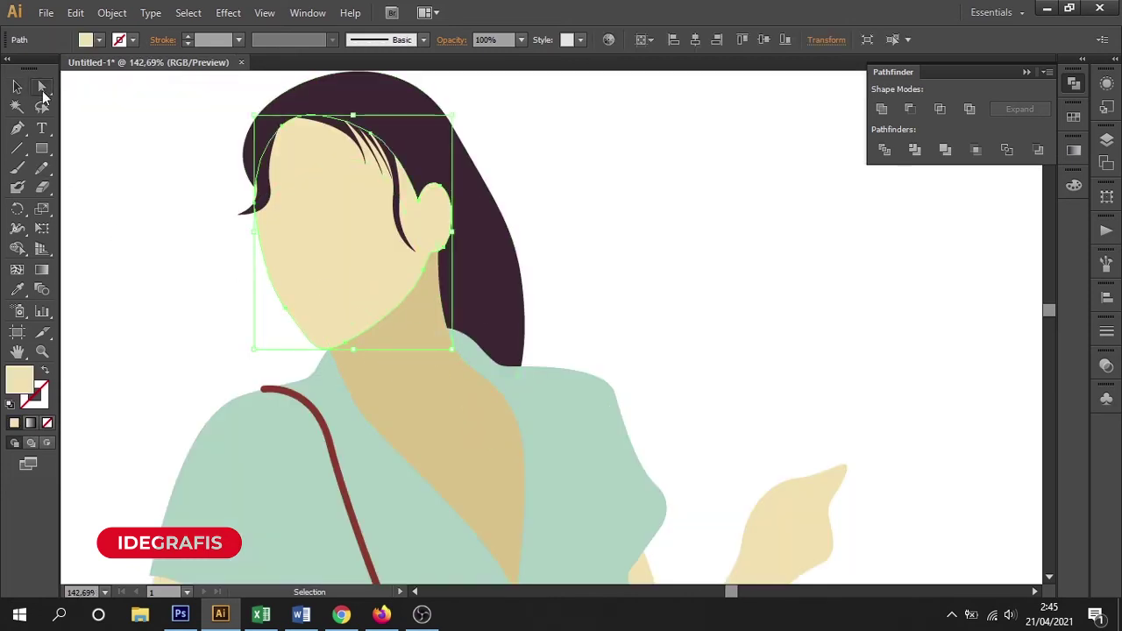
Step: Nudge an anchor on the face's left cheek to refine its outline
{"action": "left_click_drag", "start_coordinate": [287, 317], "coordinate": [290, 312]}
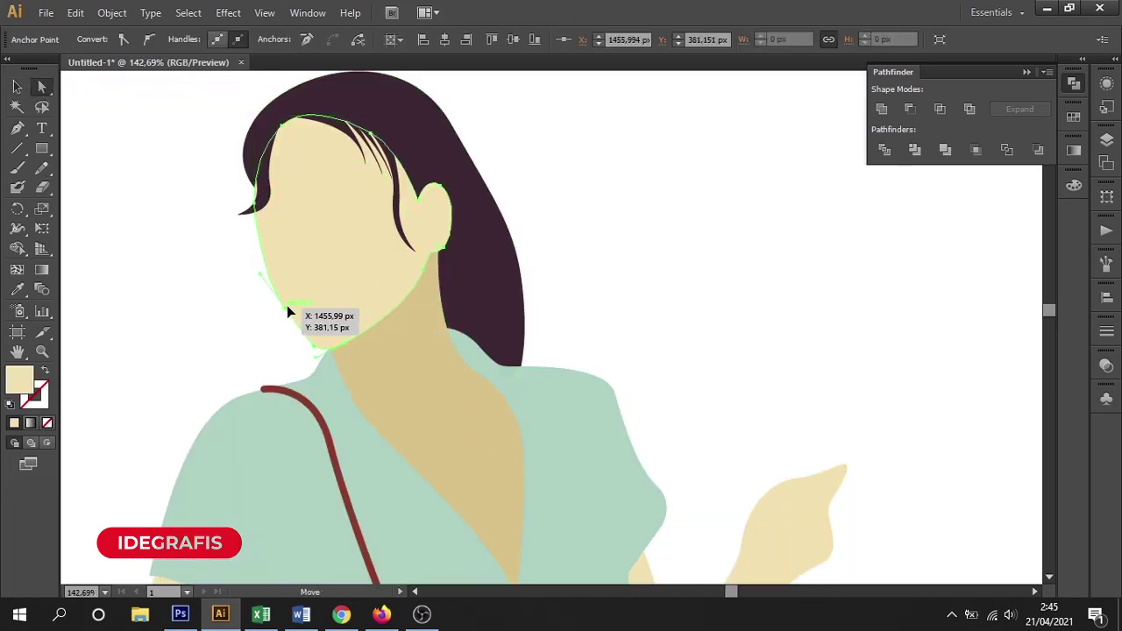
{"action": "left_click", "coordinate": [679, 318]}
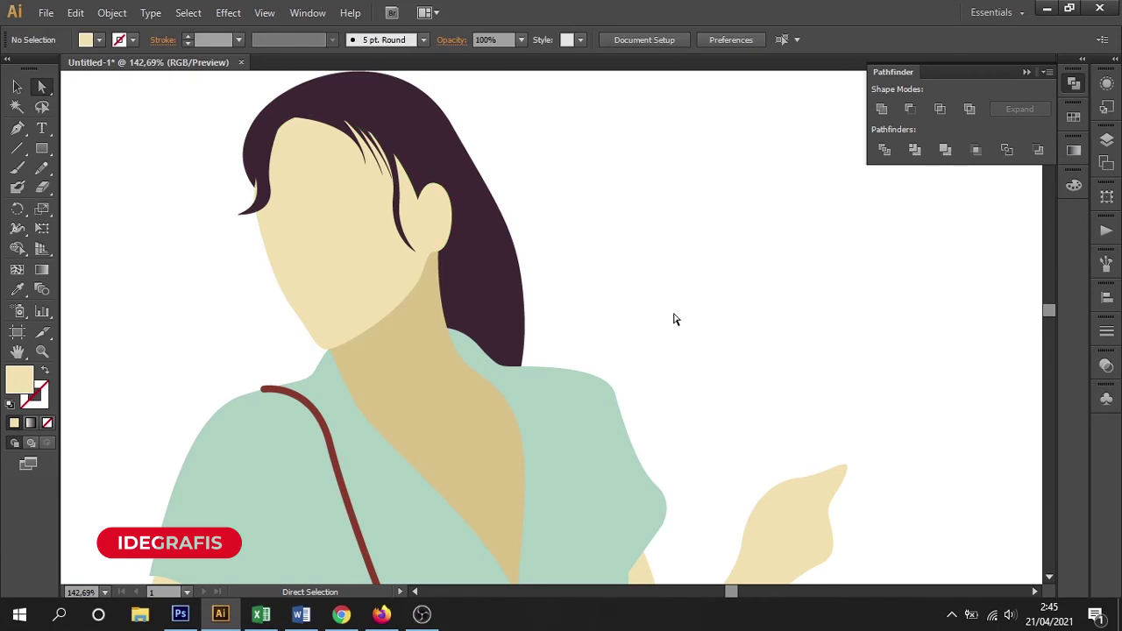
{"action": "scroll", "coordinate": [403, 259], "scroll_direction": "up", "scroll_amount": 2}
{"action": "scroll", "coordinate": [404, 259], "scroll_direction": "left", "scroll_amount": 1}
Step: Draw a closed shadow outline along the hairline and down beside the ear
{"action": "left_click", "coordinate": [17, 128]}
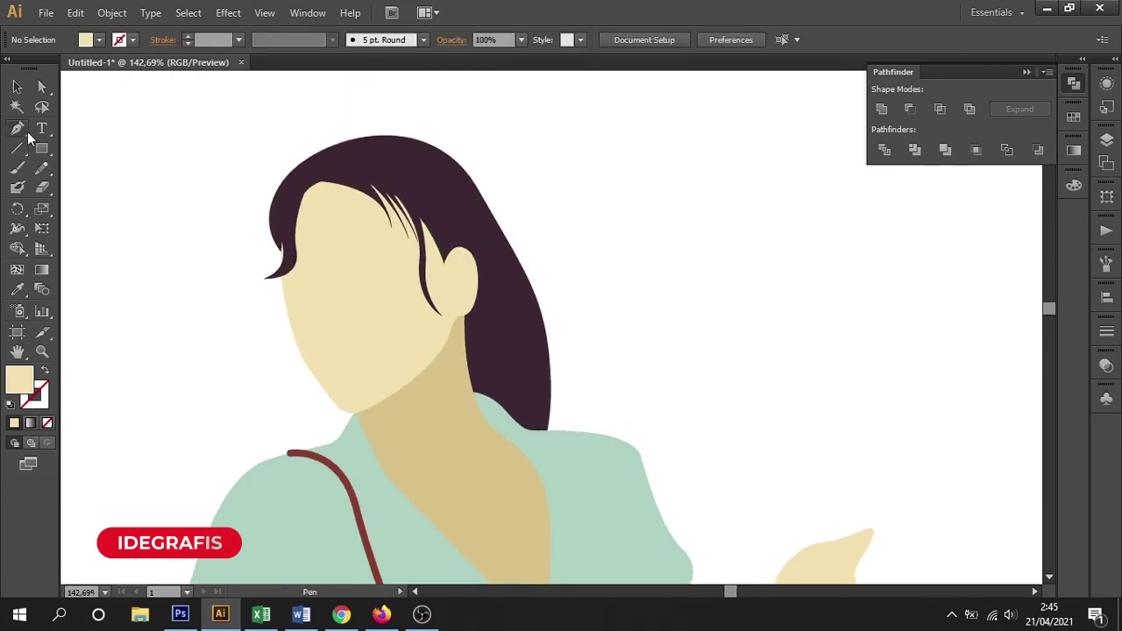
{"action": "left_click", "coordinate": [258, 262]}
{"action": "left_click_drag", "start_coordinate": [391, 239], "coordinate": [428, 293]}
{"action": "left_click_drag", "start_coordinate": [400, 330], "coordinate": [433, 380]}
{"action": "scroll", "coordinate": [413, 400], "scroll_direction": "down", "scroll_amount": 2}
{"action": "mouse_move", "coordinate": [419, 298]}
{"action": "left_mouse_down"}
{"action": "mouse_move", "coordinate": [433, 323]}
{"action": "mouse_move", "coordinate": [415, 319]}
{"action": "left_mouse_up"}
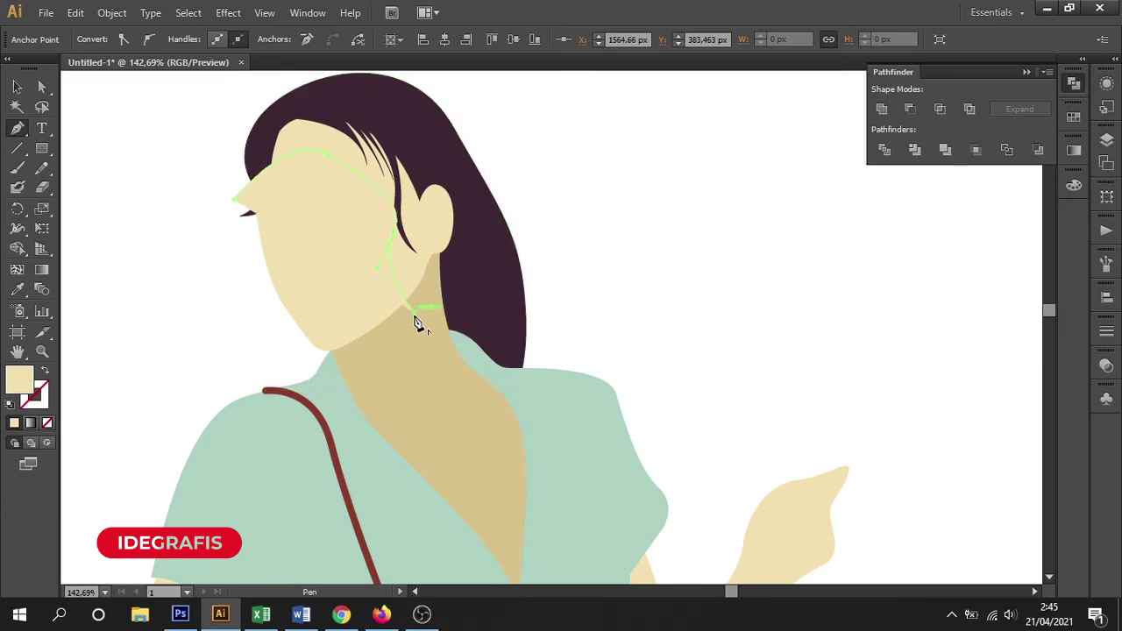
{"action": "scroll", "coordinate": [500, 167], "scroll_direction": "up", "scroll_amount": 2}
{"action": "left_click", "coordinate": [442, 201]}
{"action": "left_click_drag", "start_coordinate": [331, 175], "coordinate": [261, 198]}
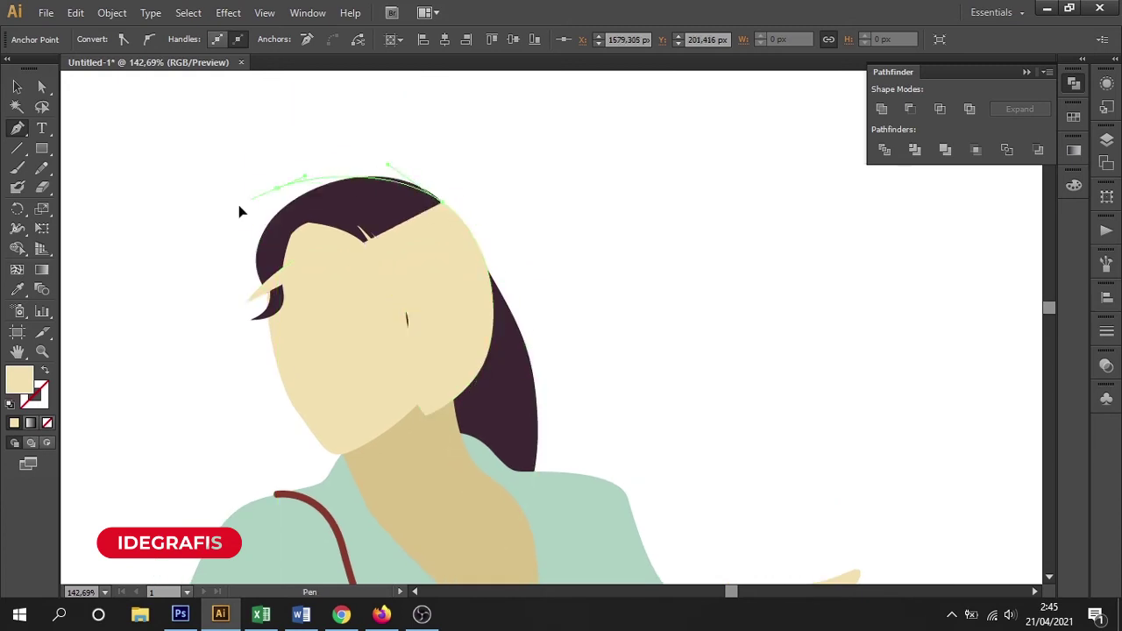
{"action": "left_click", "coordinate": [208, 254]}
{"action": "left_click", "coordinate": [246, 303]}
Step: Trim the shadow with Shape Builder, removing the parts lying outside the face
{"action": "left_click", "coordinate": [17, 86]}
{"action": "left_click", "coordinate": [334, 385], "text": "shift"}
{"action": "key", "text": "shift+m"}
{"action": "left_click", "coordinate": [378, 337]}
{"action": "left_click", "coordinate": [466, 271], "text": "alt"}
{"action": "left_click", "coordinate": [18, 85]}
{"action": "left_click", "coordinate": [219, 167]}
Step: Fill the shadow with #d3c097 and set its opacity to 50%
{"action": "left_click", "coordinate": [320, 236]}
{"action": "double_click", "coordinate": [23, 390]}
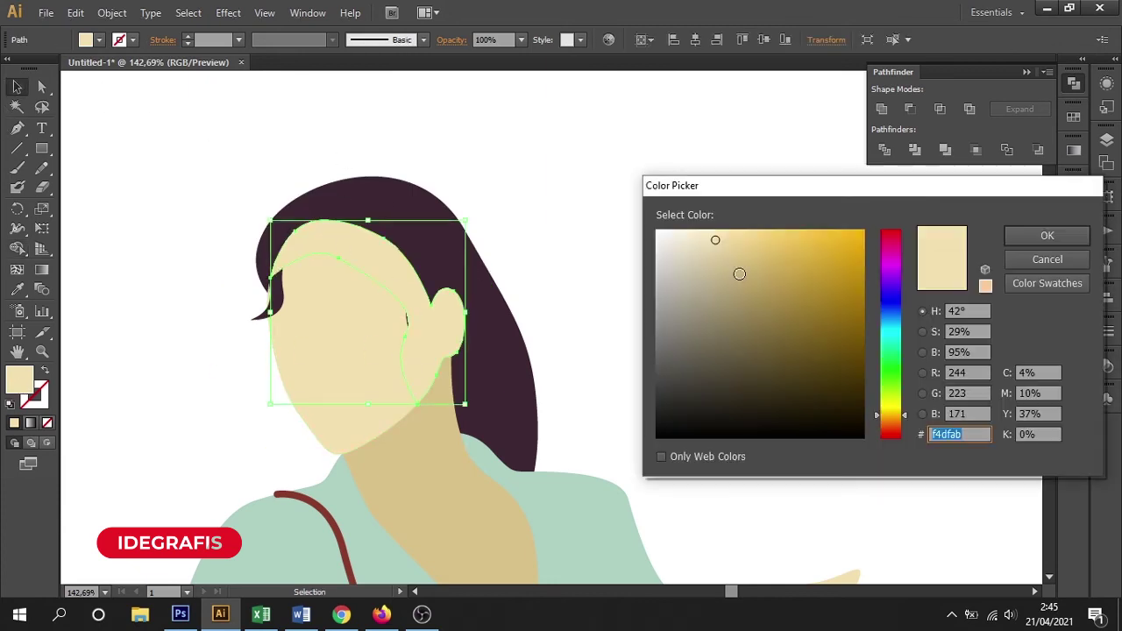
{"action": "left_click_drag", "start_coordinate": [717, 241], "coordinate": [715, 263]}
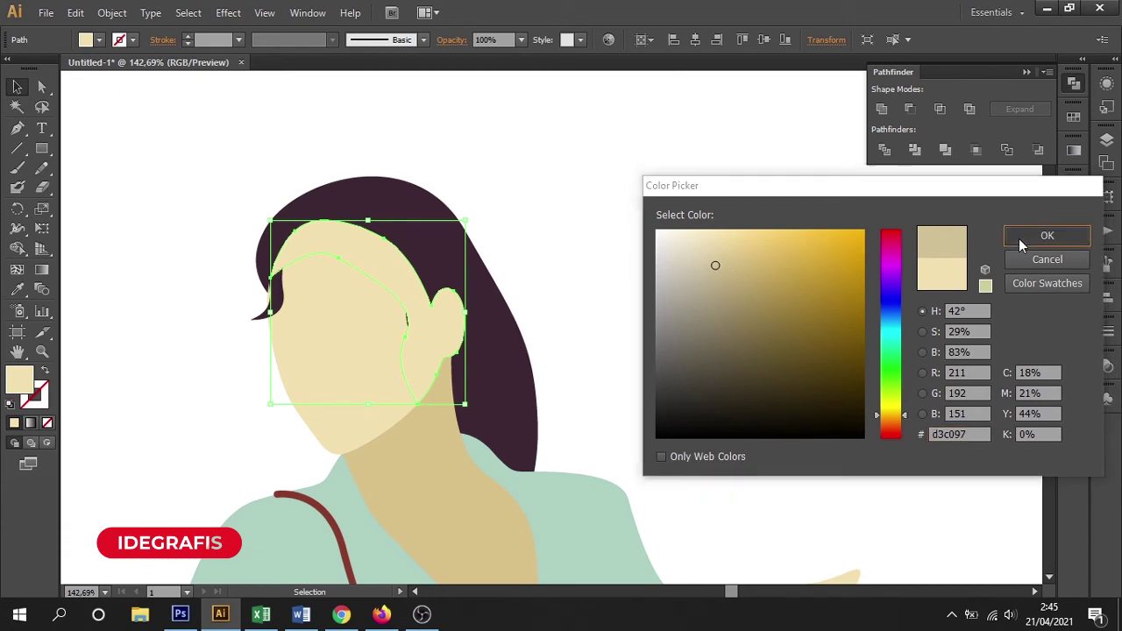
{"action": "left_click", "coordinate": [1046, 235]}
{"action": "left_click", "coordinate": [521, 41]}
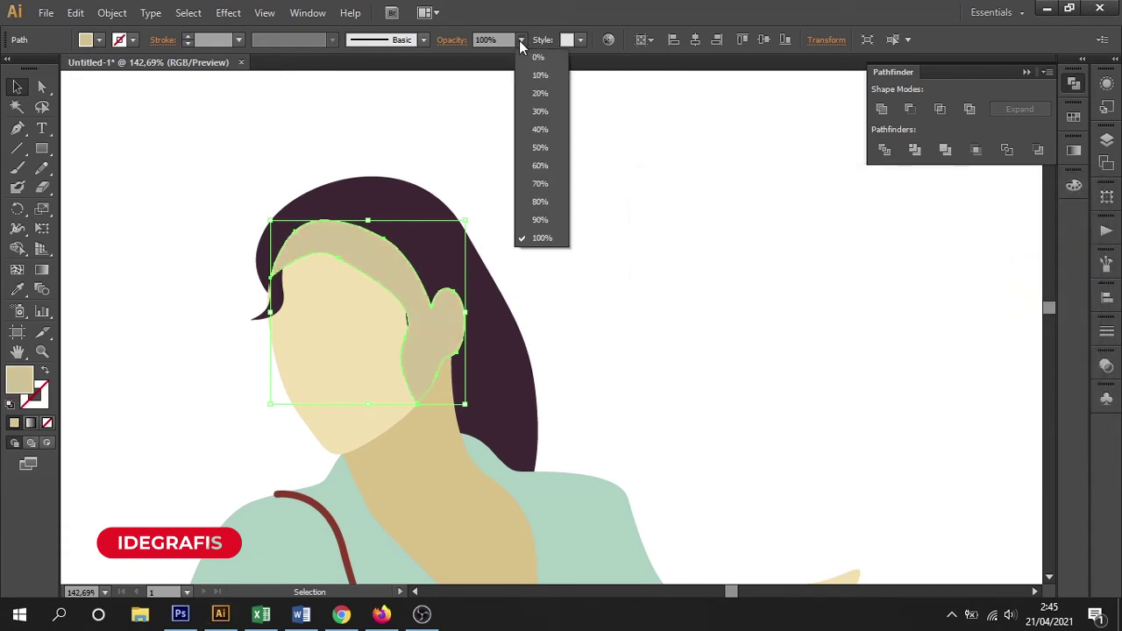
{"action": "left_click", "coordinate": [542, 142]}
{"action": "left_click", "coordinate": [567, 193]}
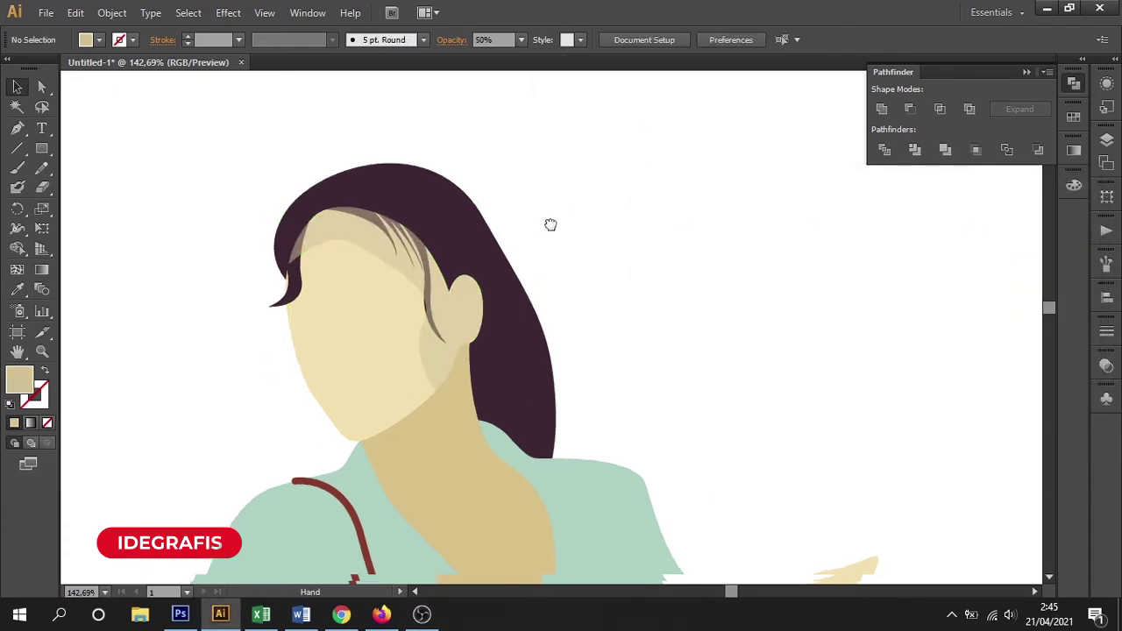
{"action": "left_click_drag", "start_coordinate": [551, 223], "coordinate": [702, 189]}
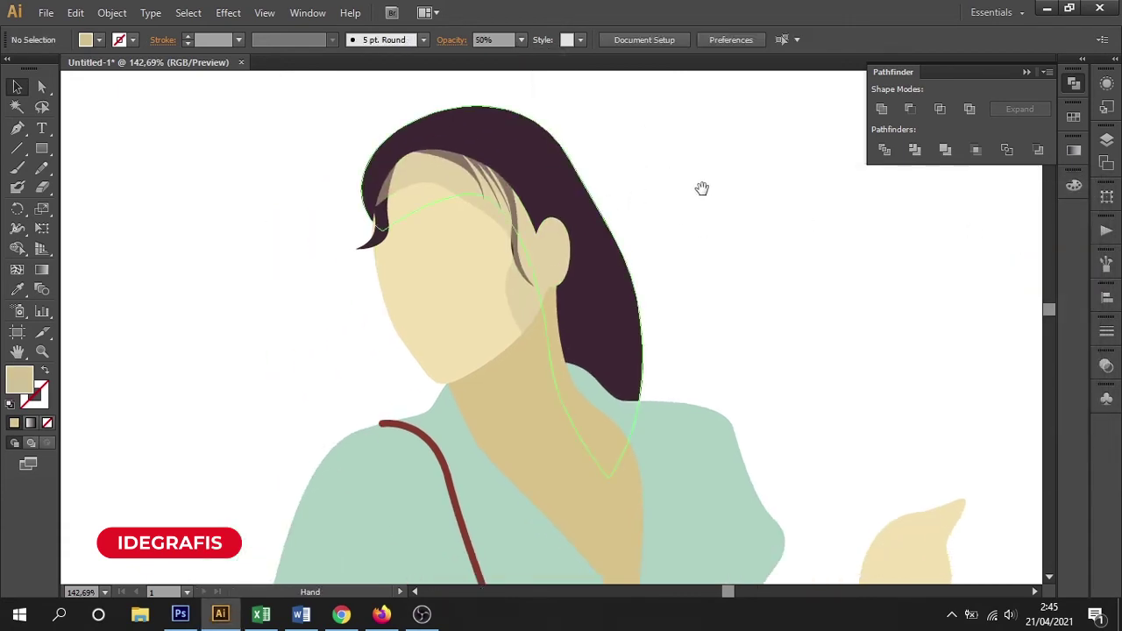
Step: Reorder the face, hair and neck so the lower hair strand sits behind the neck and dress
{"action": "left_click", "coordinate": [552, 248]}
{"action": "left_click", "coordinate": [436, 302], "text": "shift"}
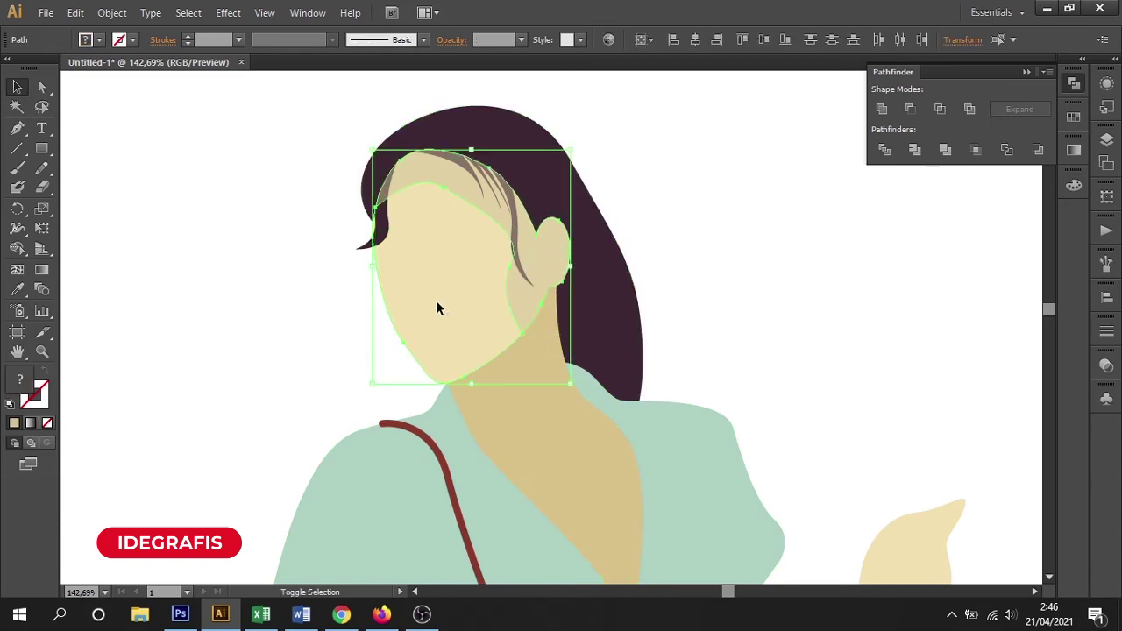
{"action": "key", "text": "ctrl+bracketleft"}
{"action": "key", "text": "ctrl+bracketleft"}
{"action": "key", "text": "ctrl+bracketleft"}
{"action": "left_click", "coordinate": [689, 260]}
{"action": "left_click", "coordinate": [621, 271]}
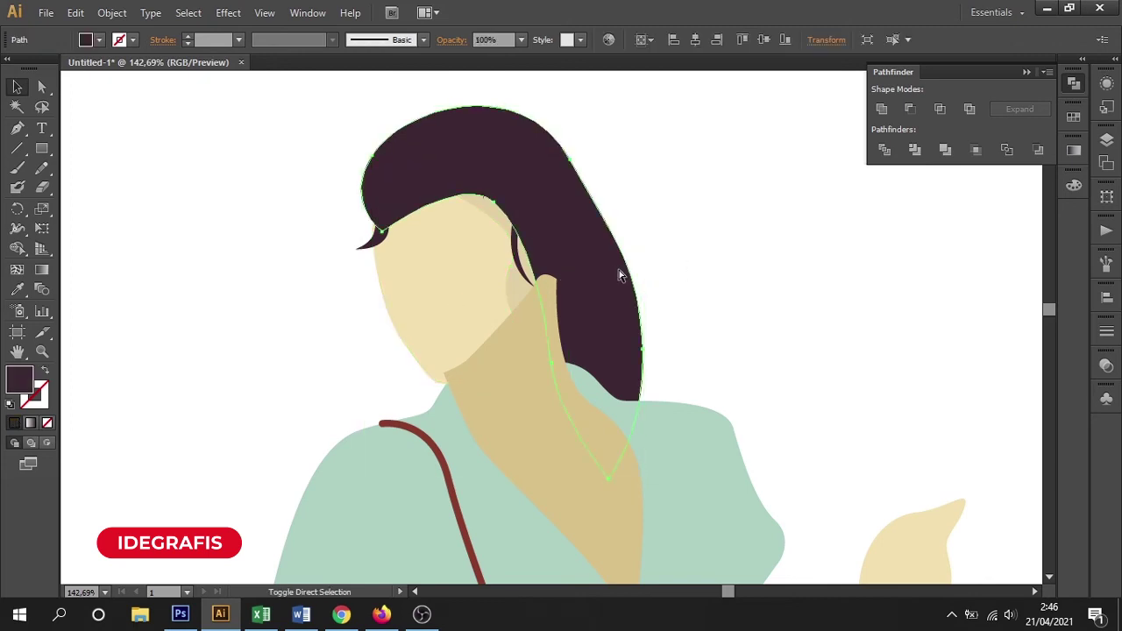
{"action": "key", "text": "ctrl+bracketleft"}
{"action": "left_click", "coordinate": [724, 249]}
{"action": "left_click", "coordinate": [516, 356]}
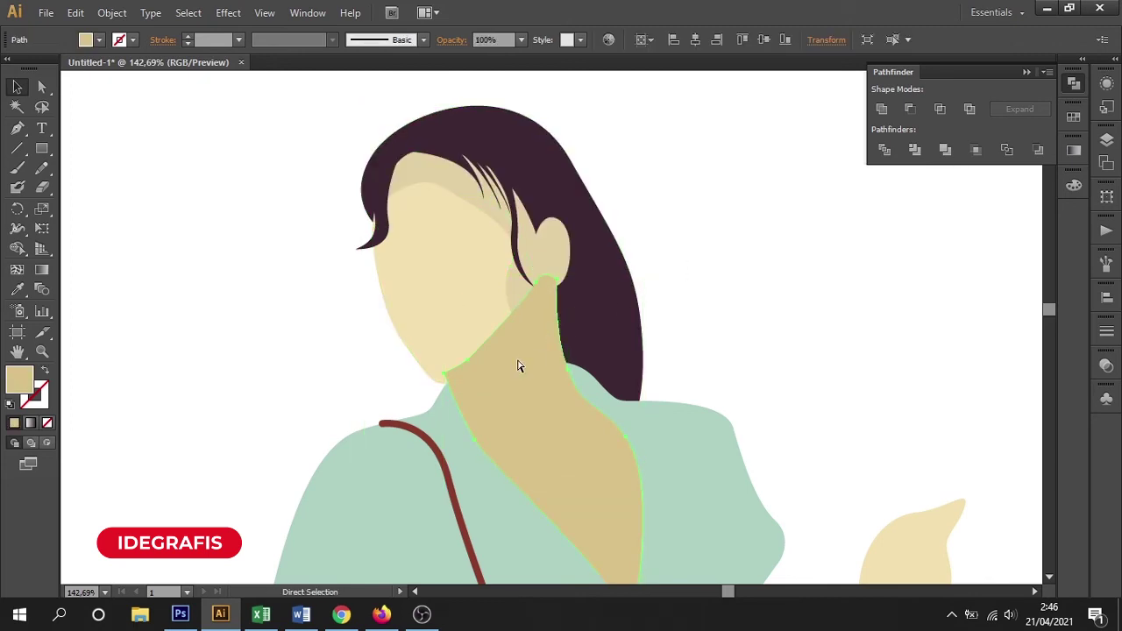
{"action": "key", "text": "ctrl+bracketleft"}
{"action": "left_click", "coordinate": [631, 379]}
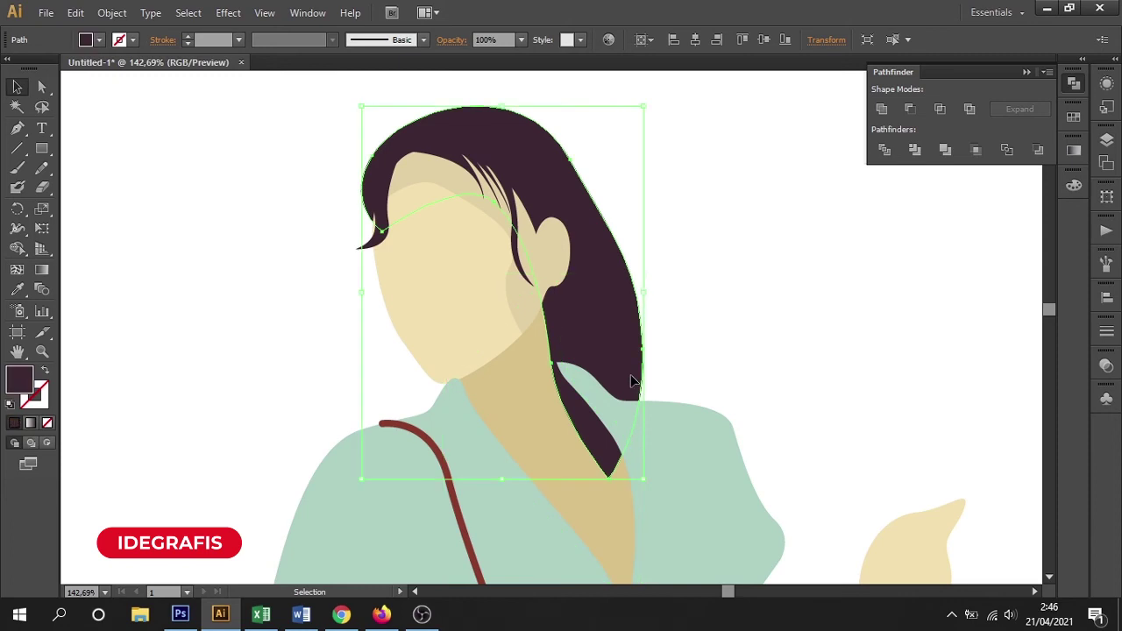
{"action": "key", "text": "ctrl+bracketleft"}
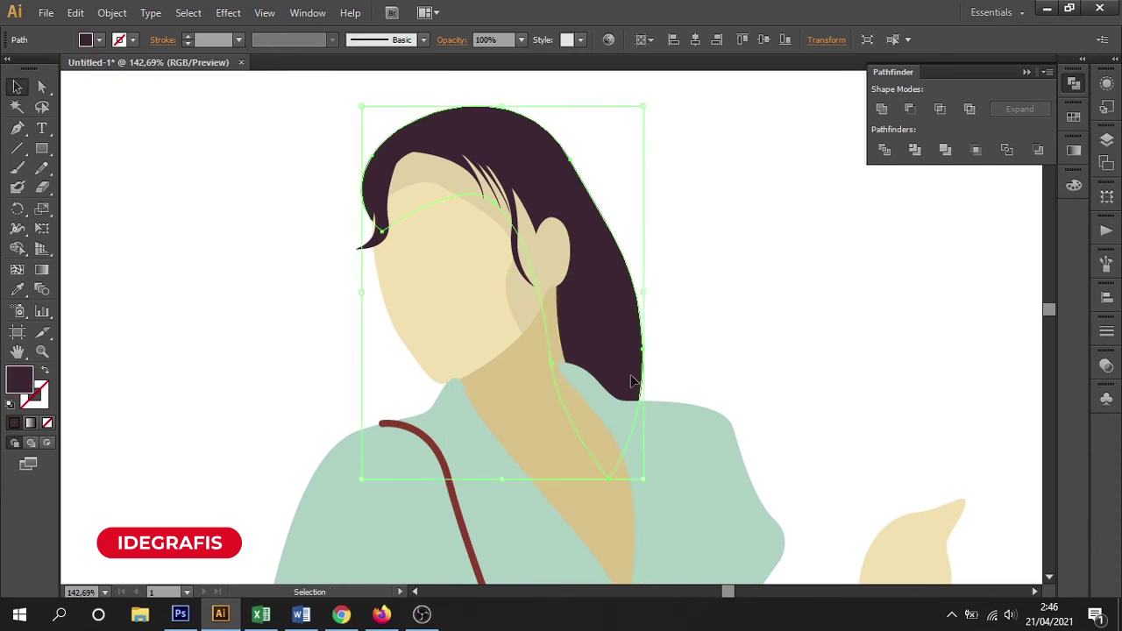
{"action": "left_click", "coordinate": [774, 320]}
Step: Give the face shadow a darker eyedropped tan and set its opacity to 50%
{"action": "left_click", "coordinate": [509, 302]}
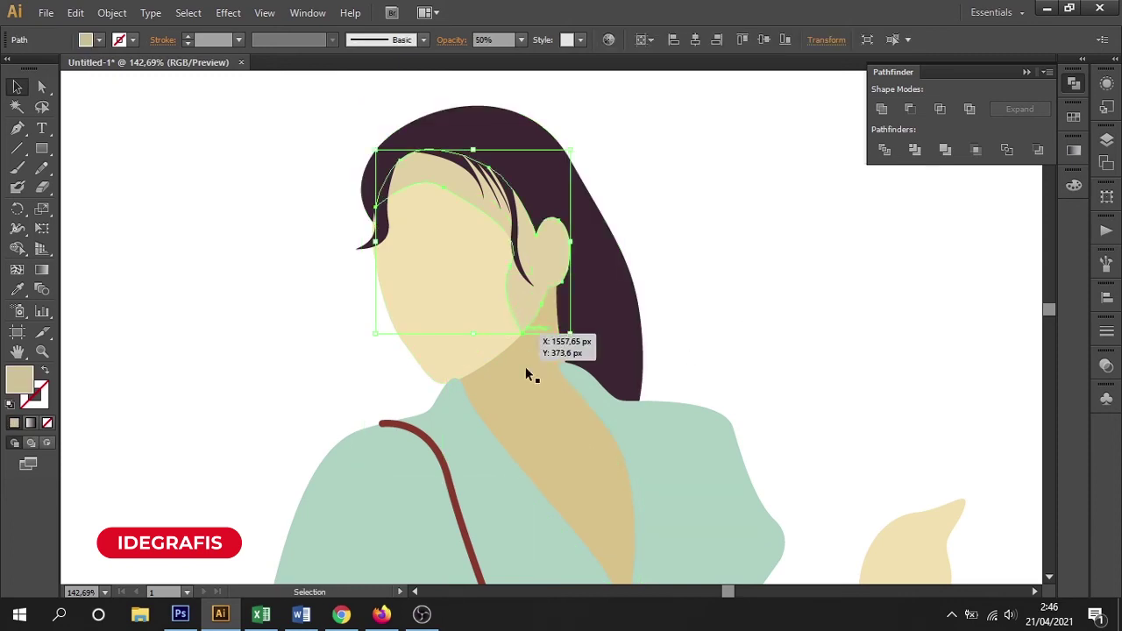
{"action": "key", "text": "i"}
{"action": "left_click", "coordinate": [522, 405]}
{"action": "left_click", "coordinate": [16, 86]}
{"action": "left_click", "coordinate": [246, 184]}
{"action": "left_click", "coordinate": [420, 180]}
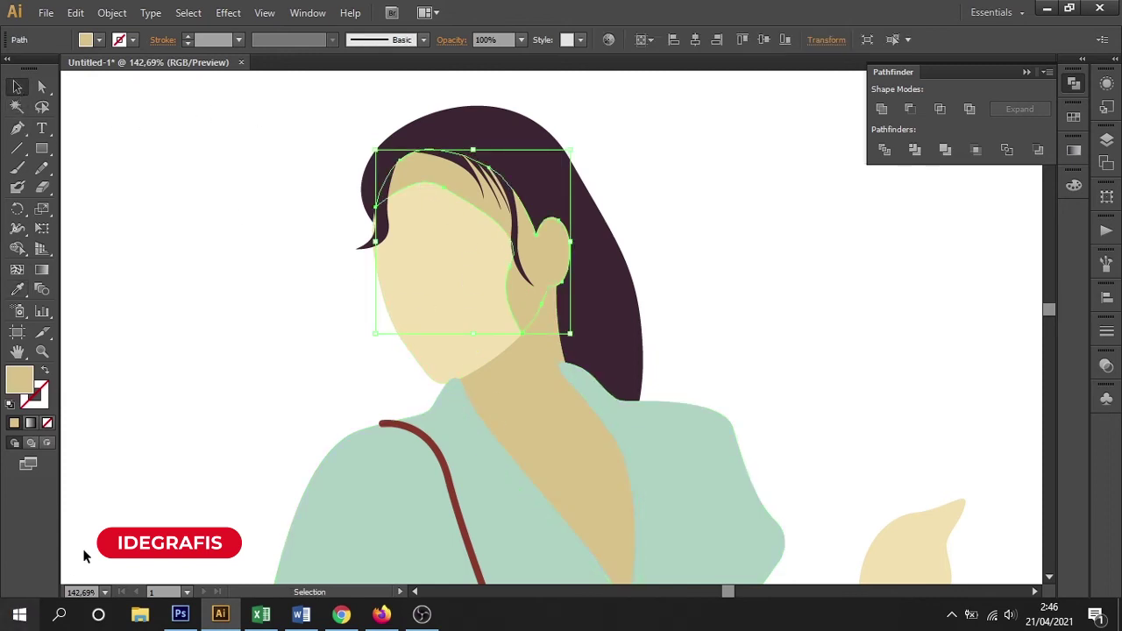
{"action": "left_click", "coordinate": [524, 40]}
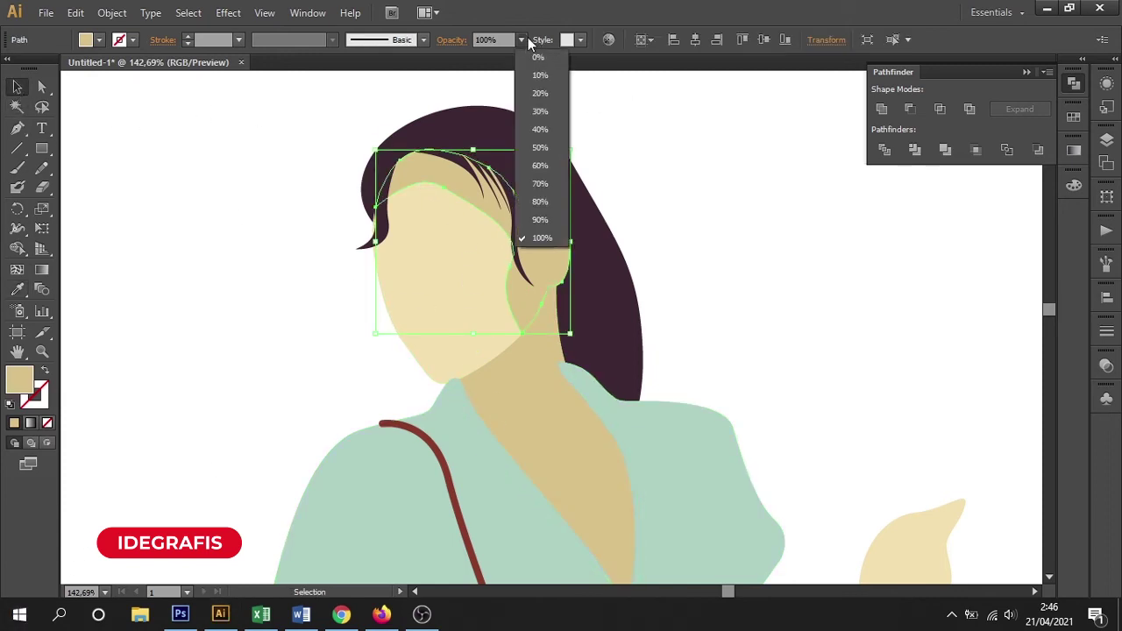
{"action": "left_click", "coordinate": [540, 147]}
{"action": "left_click", "coordinate": [737, 195]}
{"action": "mouse_move", "coordinate": [753, 370]}
{"action": "left_mouse_down"}
{"action": "mouse_move", "coordinate": [679, 241]}
{"action": "mouse_move", "coordinate": [596, 209]}
{"action": "left_mouse_up"}
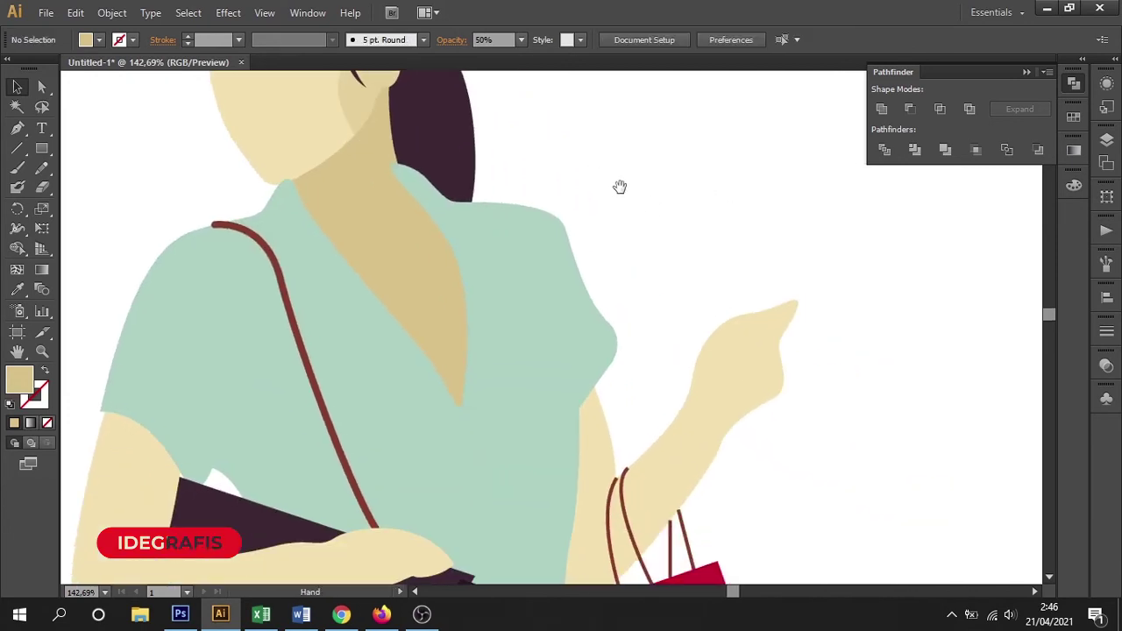
Step: Draw a shadow shape from below the ear down the neck and trim off its hair overlap
{"action": "left_click", "coordinate": [17, 128]}
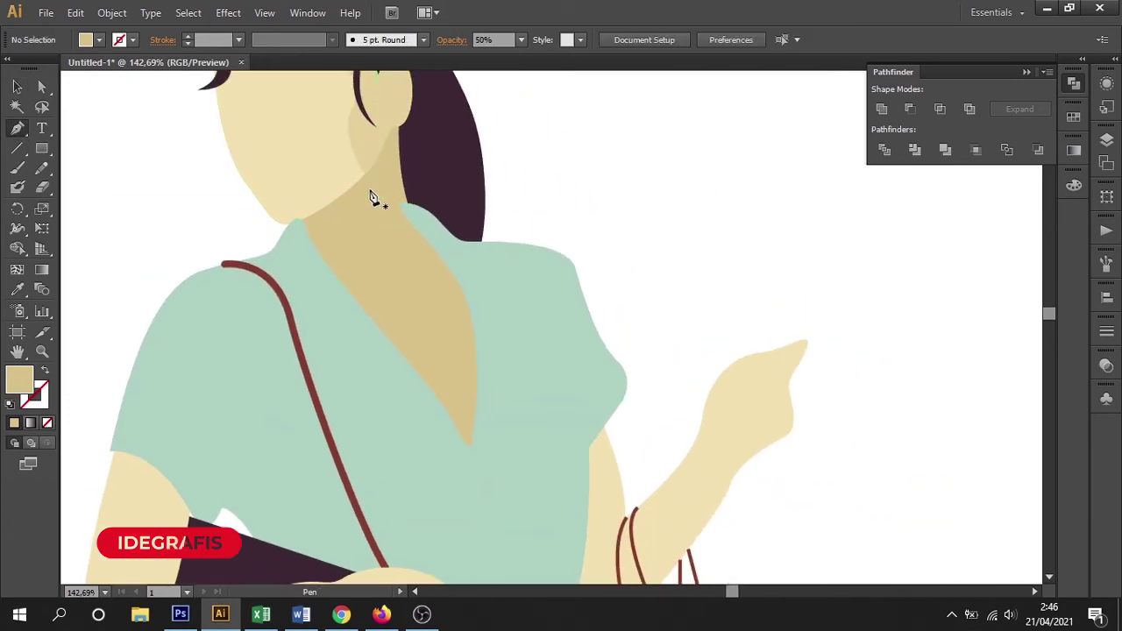
{"action": "left_click_drag", "start_coordinate": [412, 176], "coordinate": [413, 277]}
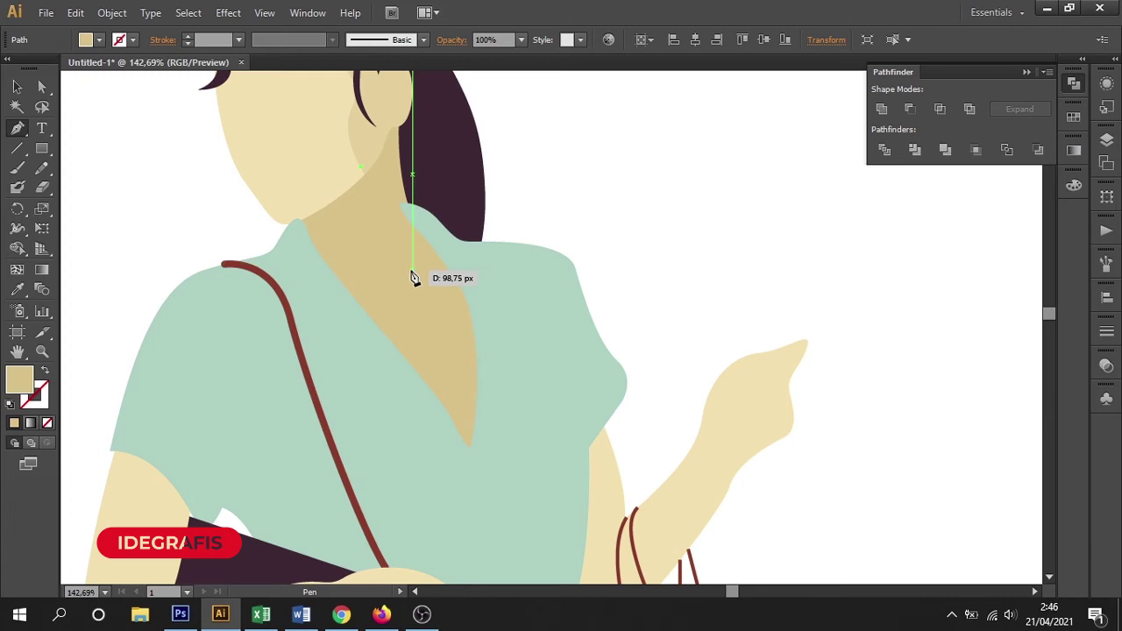
{"action": "mouse_move", "coordinate": [440, 369]}
{"action": "left_mouse_down"}
{"action": "mouse_move", "coordinate": [448, 407]}
{"action": "mouse_move", "coordinate": [408, 440]}
{"action": "left_mouse_up"}
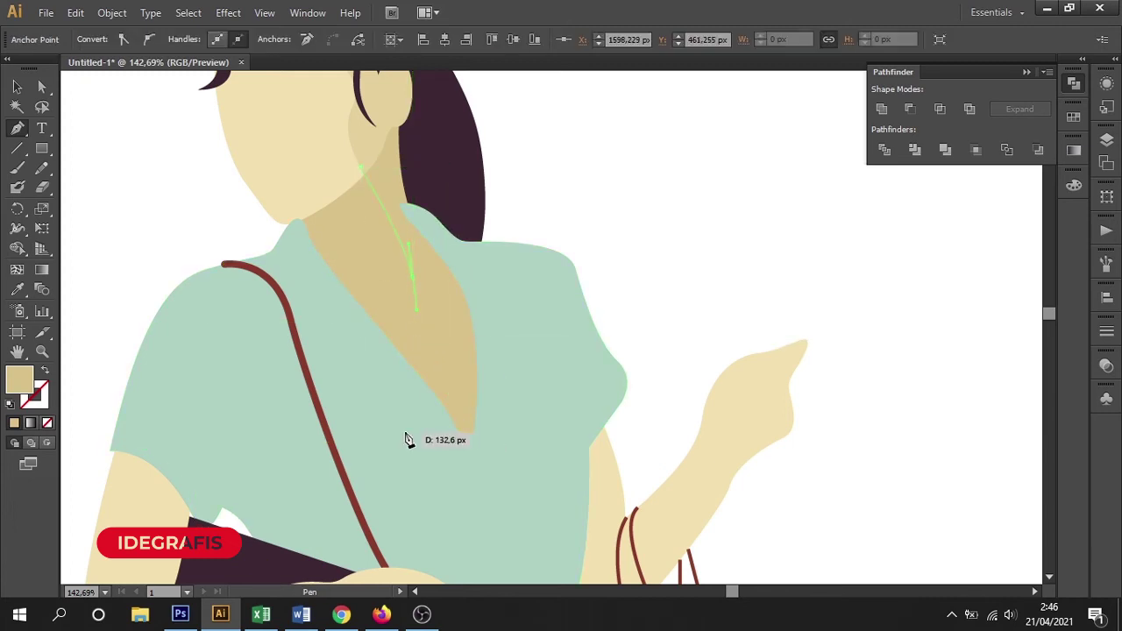
{"action": "left_click_drag", "start_coordinate": [500, 507], "coordinate": [533, 378]}
{"action": "scroll", "coordinate": [533, 378], "scroll_direction": "up", "scroll_amount": 3}
{"action": "mouse_move", "coordinate": [410, 225]}
{"action": "left_mouse_down"}
{"action": "mouse_move", "coordinate": [368, 228]}
{"action": "mouse_move", "coordinate": [371, 283]}
{"action": "left_mouse_up"}
{"action": "left_click", "coordinate": [17, 87]}
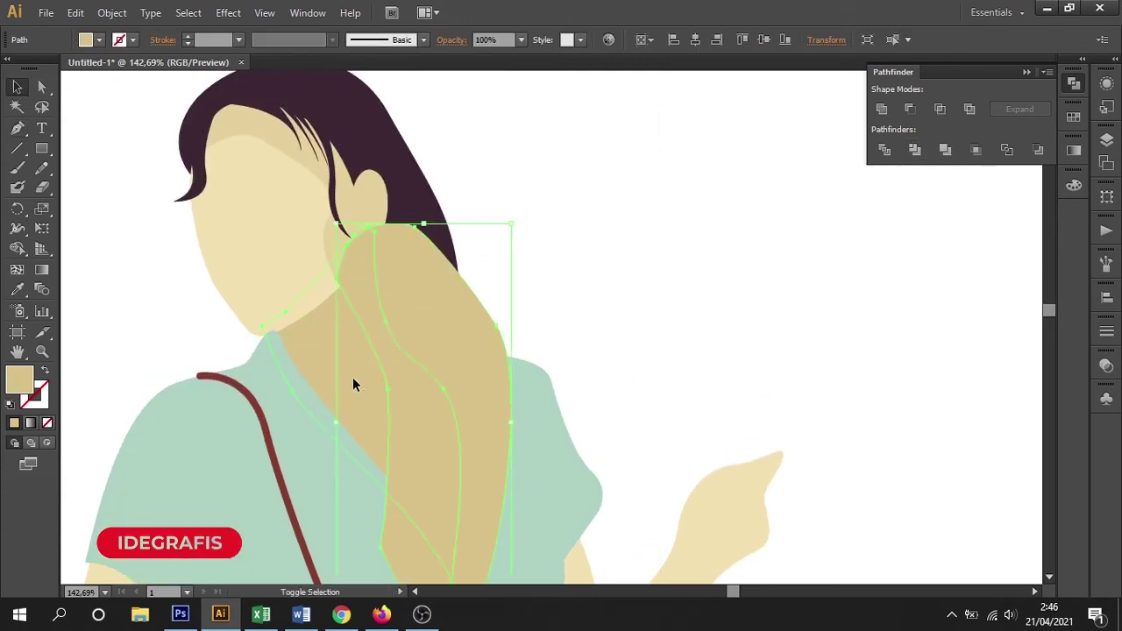
{"action": "key", "text": "shift+m"}
{"action": "left_click", "coordinate": [500, 401], "text": "alt"}
Step: Fill the new neck shadow with the darker tan c6ad7b
{"action": "left_click", "coordinate": [17, 87]}
{"action": "left_click", "coordinate": [516, 358]}
{"action": "left_click", "coordinate": [435, 410]}
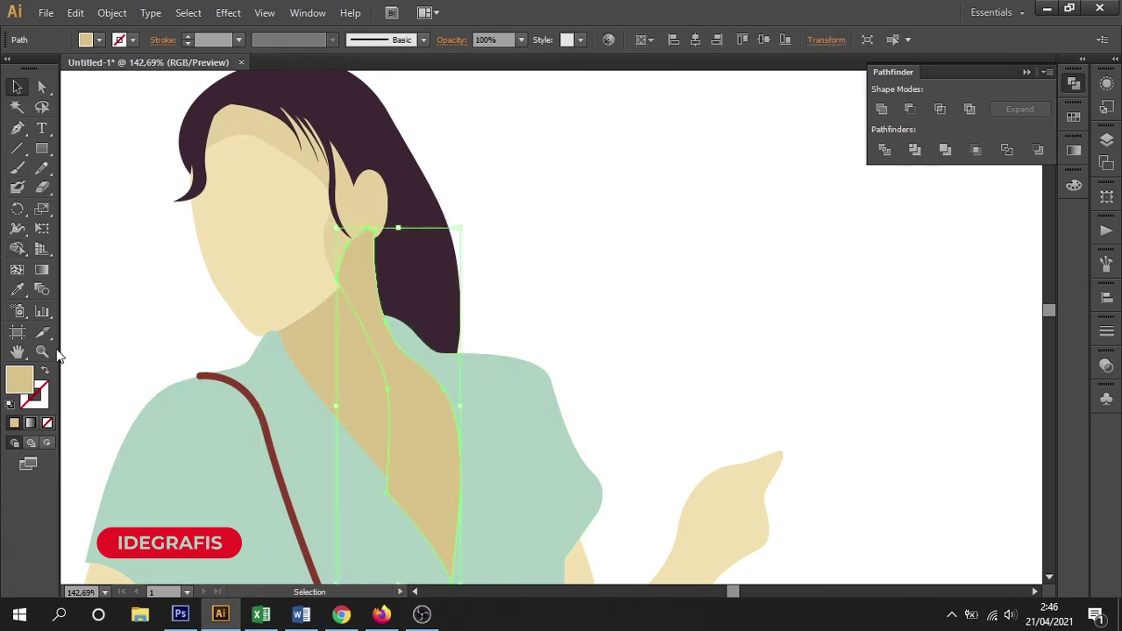
{"action": "double_click", "coordinate": [18, 386]}
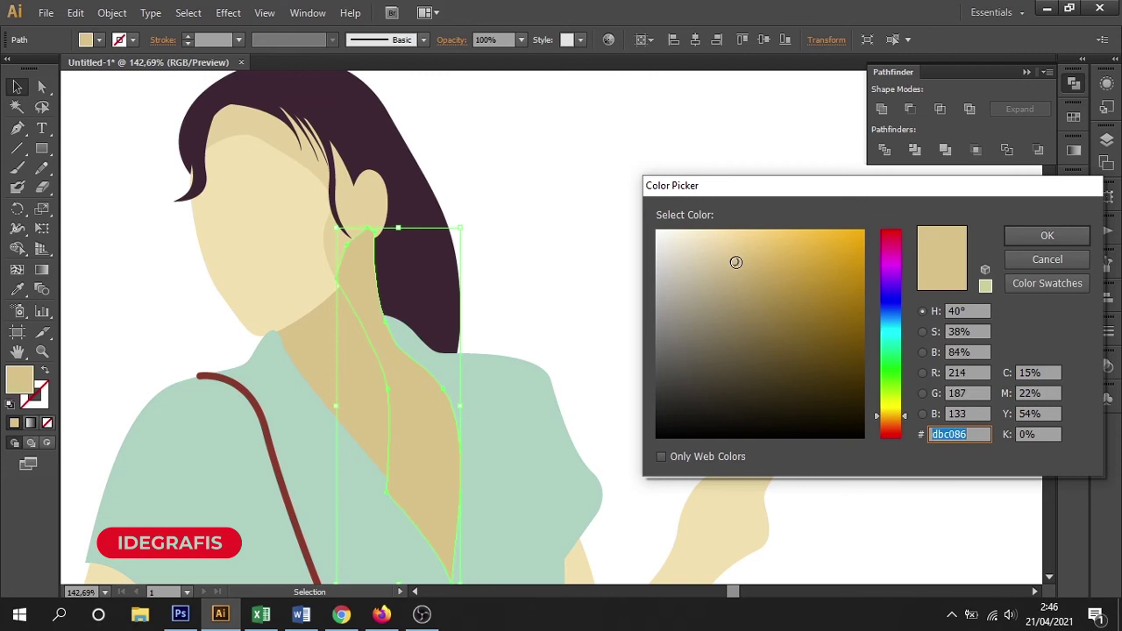
{"action": "left_click_drag", "start_coordinate": [735, 262], "coordinate": [735, 275]}
{"action": "left_click", "coordinate": [1046, 236]}
{"action": "left_click", "coordinate": [915, 316]}
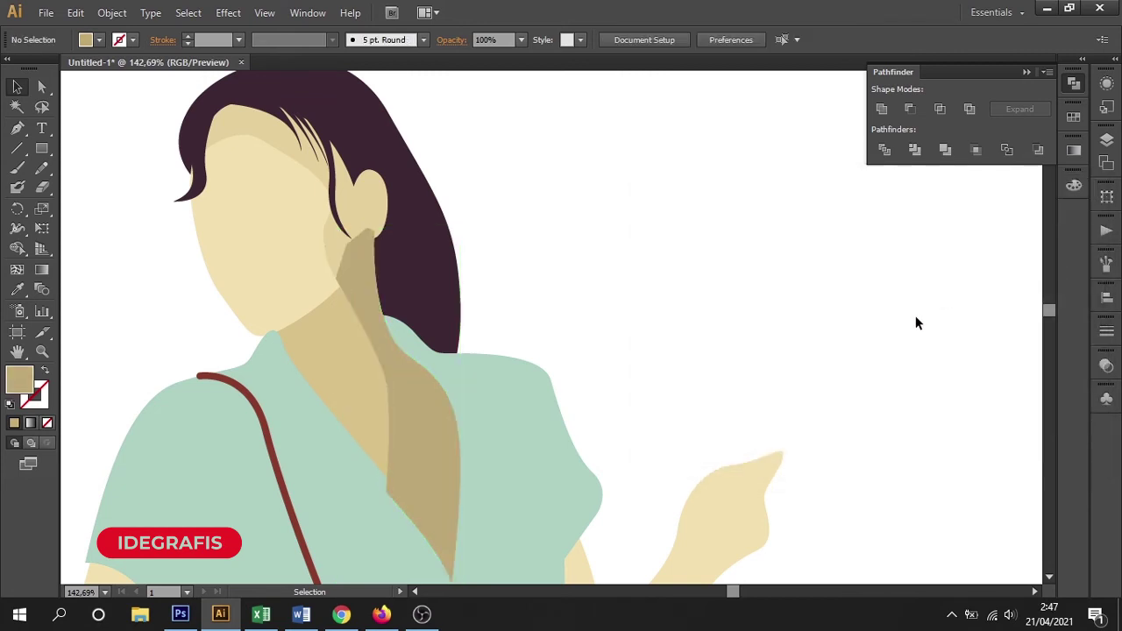
{"action": "scroll", "coordinate": [511, 418], "scroll_direction": "down", "scroll_amount": 1}
Step: Send both neck shapes to the back and move the dark hair strand behind them
{"action": "left_click", "coordinate": [465, 414]}
{"action": "left_click", "coordinate": [416, 376], "text": "shift"}
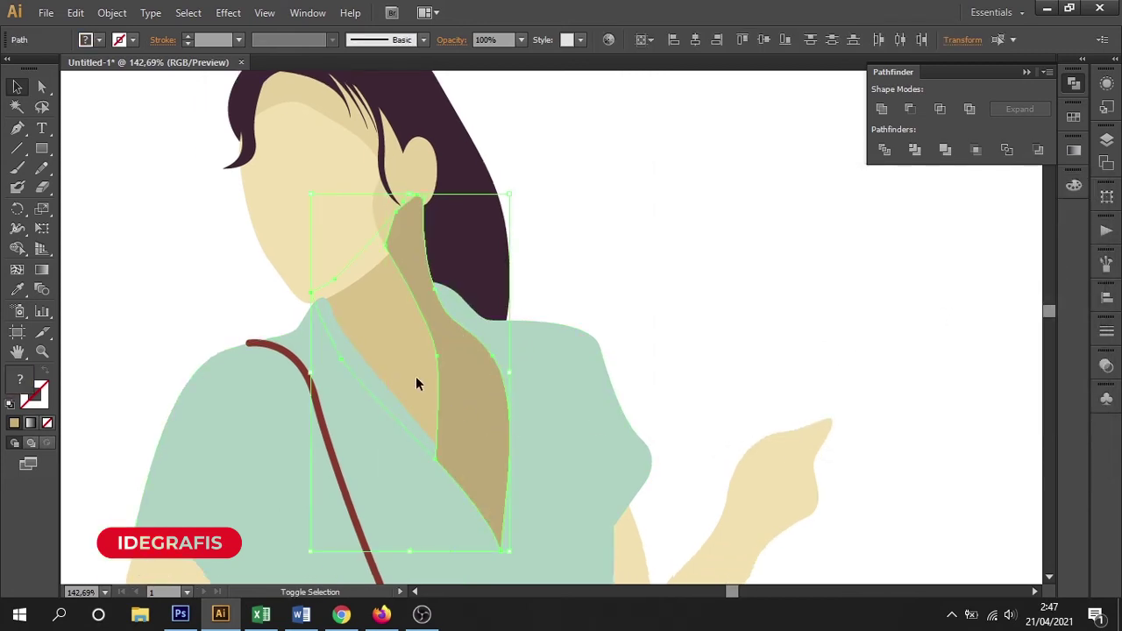
{"action": "key", "text": "ctrl+shift+bracketleft"}
{"action": "key", "text": "a"}
{"action": "left_click", "coordinate": [463, 166]}
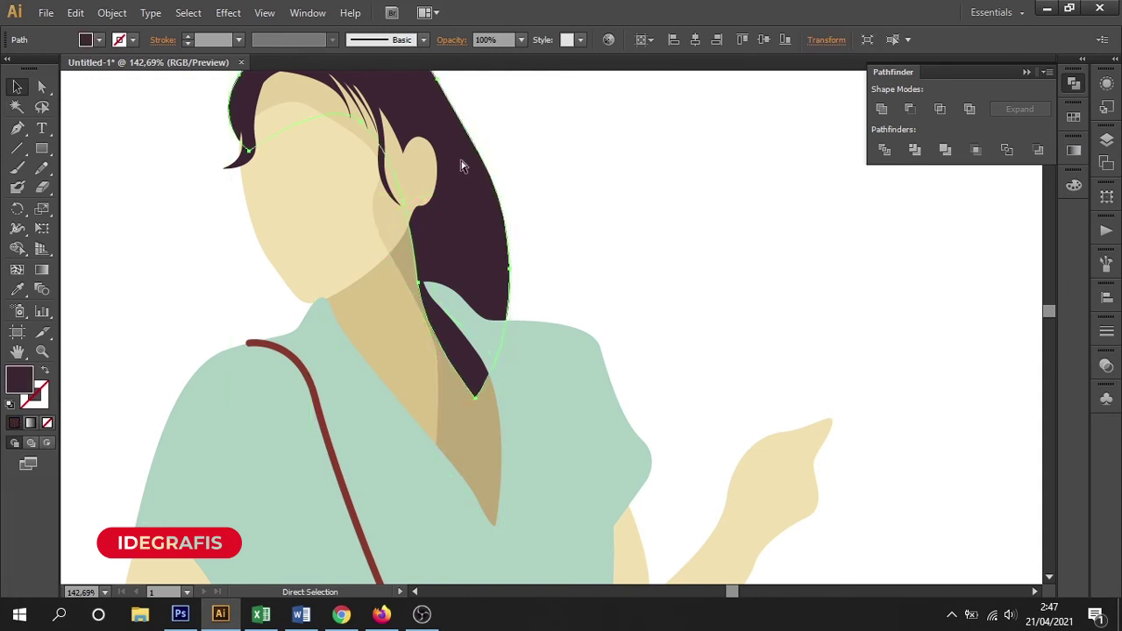
{"action": "key", "text": "ctrl+bracketleft"}
Step: Send the mint dress backward behind the neck and hair, then check the hair's placement
{"action": "key", "text": "a"}
{"action": "left_click", "coordinate": [554, 373]}
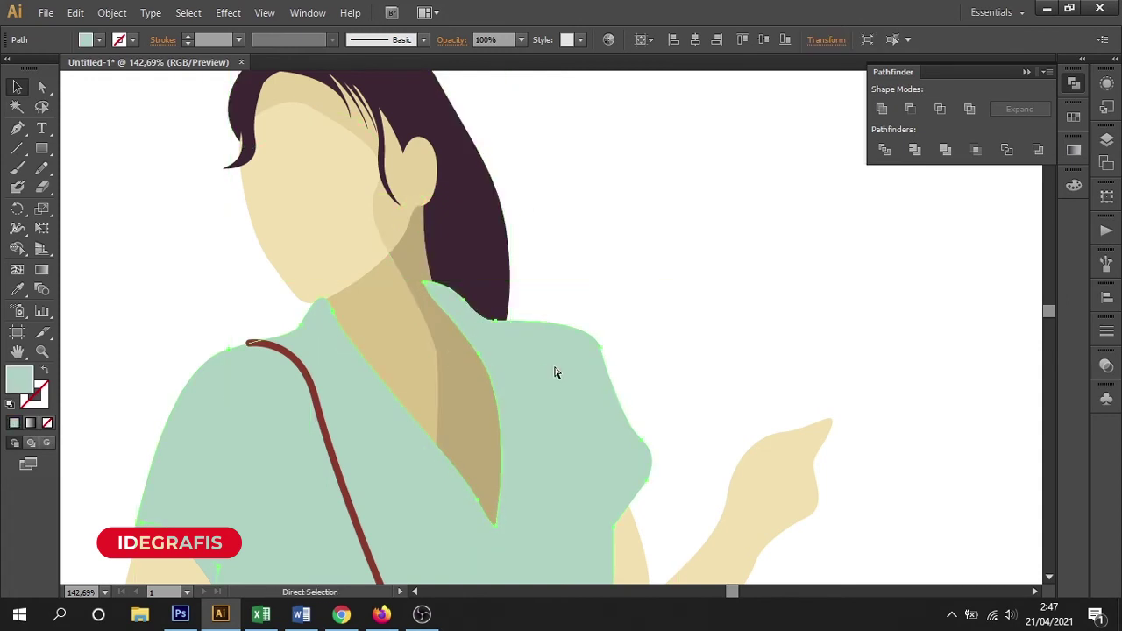
{"action": "key", "text": "v"}
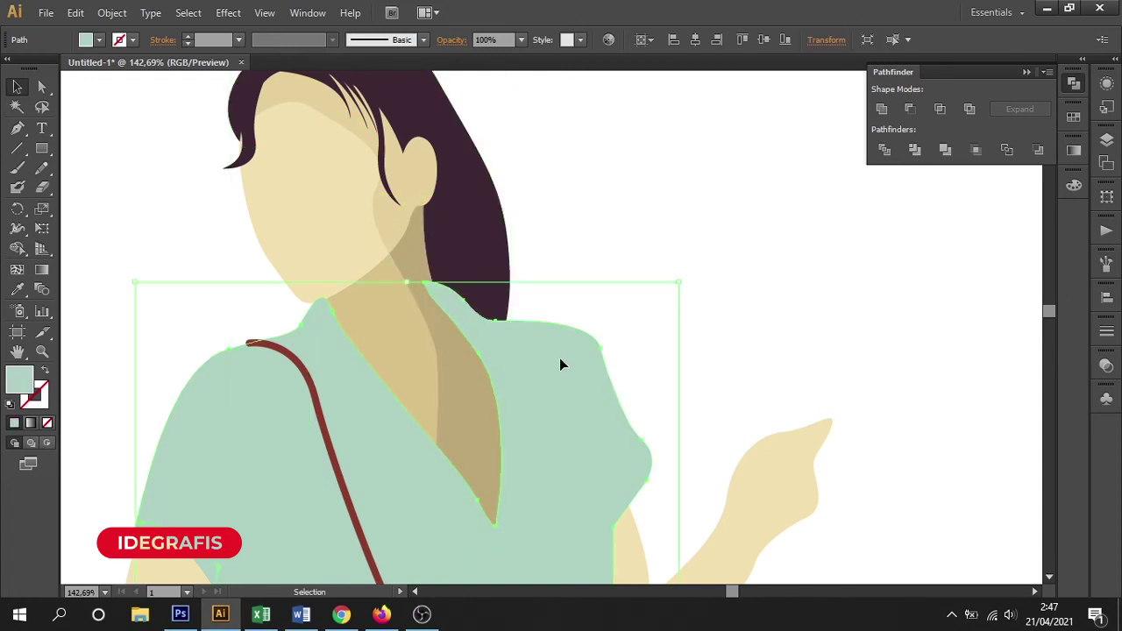
{"action": "key", "text": "ctrl+bracketleft"}
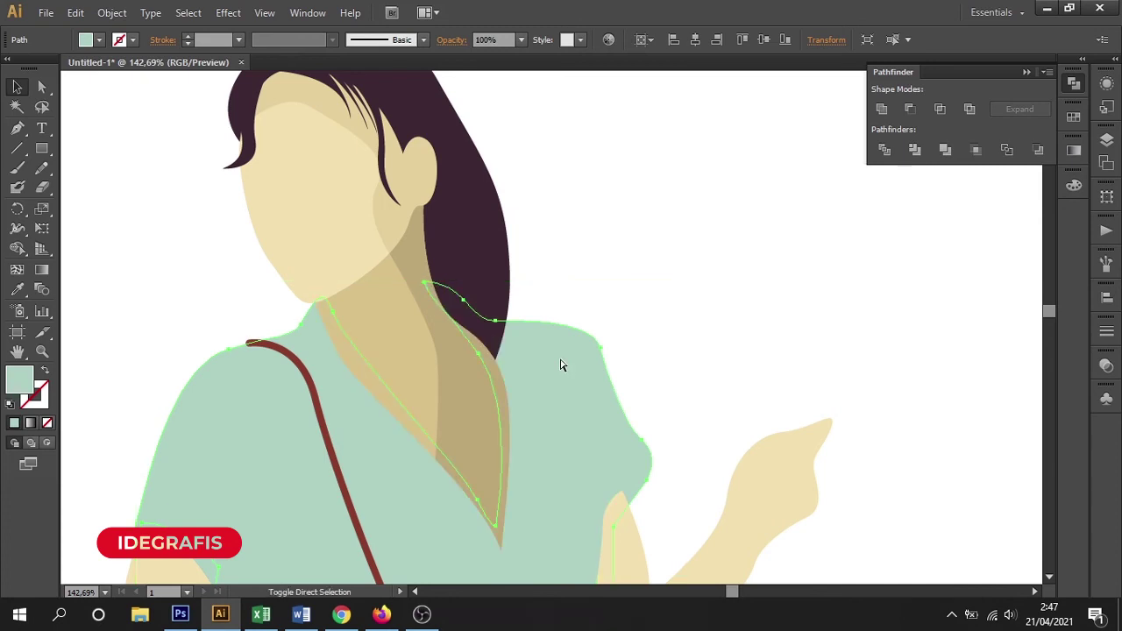
{"action": "left_click", "coordinate": [720, 346]}
{"action": "left_click", "coordinate": [498, 268]}
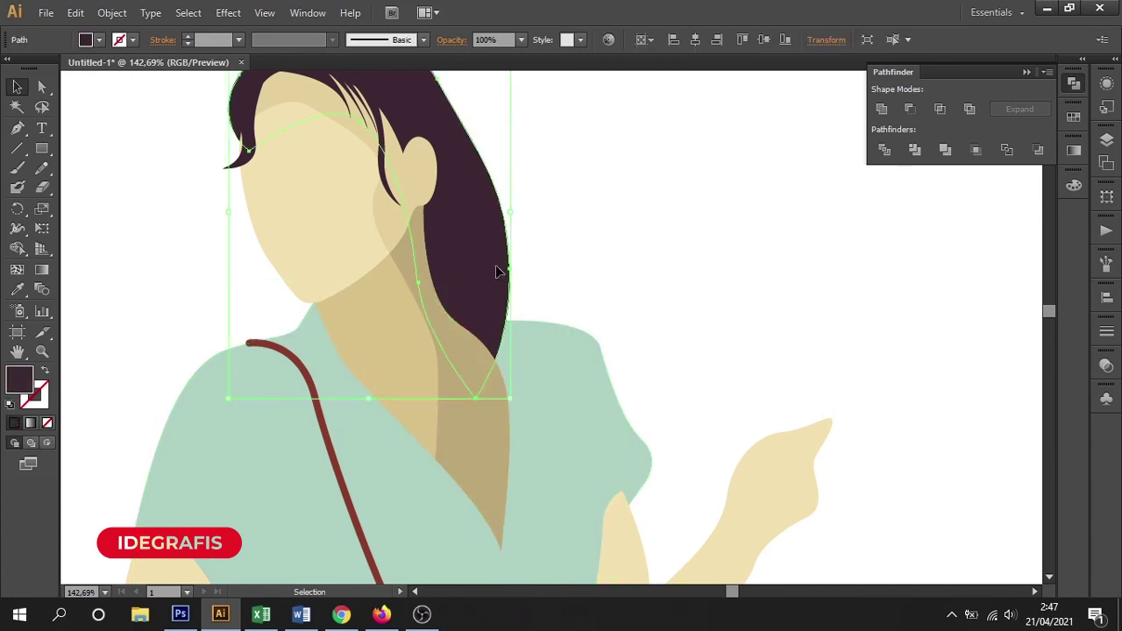
{"action": "left_click", "coordinate": [661, 281]}
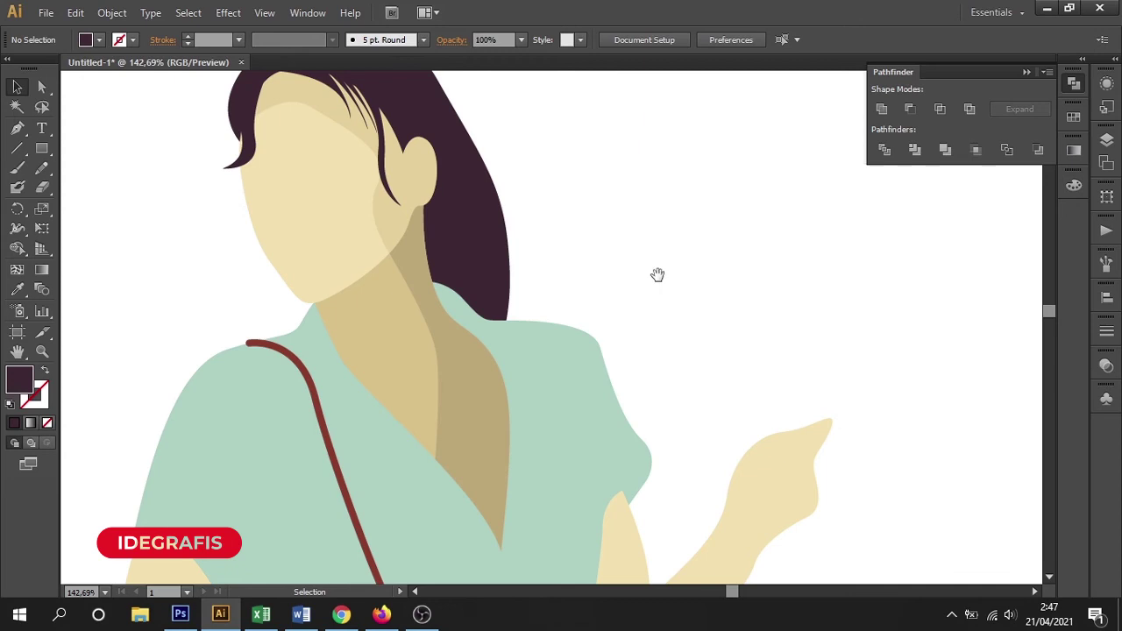
Step: Pan across the figure to the raised arm and select it
{"action": "left_click_drag", "start_coordinate": [661, 283], "coordinate": [663, 436]}
{"action": "left_click_drag", "start_coordinate": [521, 444], "coordinate": [496, 339]}
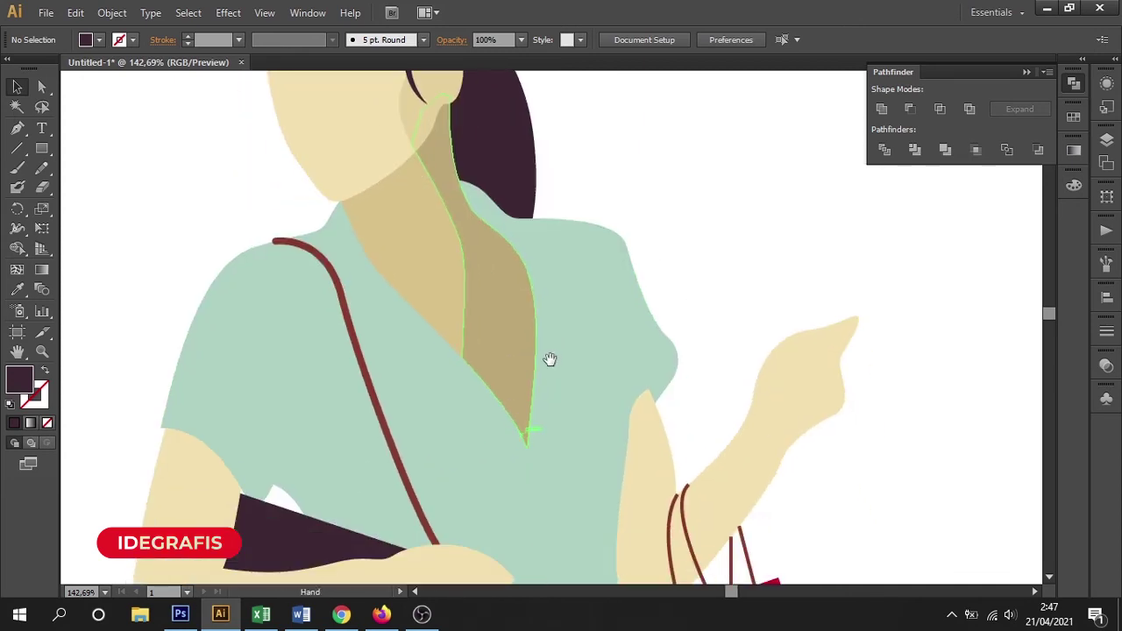
{"action": "left_click", "coordinate": [649, 435]}
{"action": "left_click", "coordinate": [651, 436]}
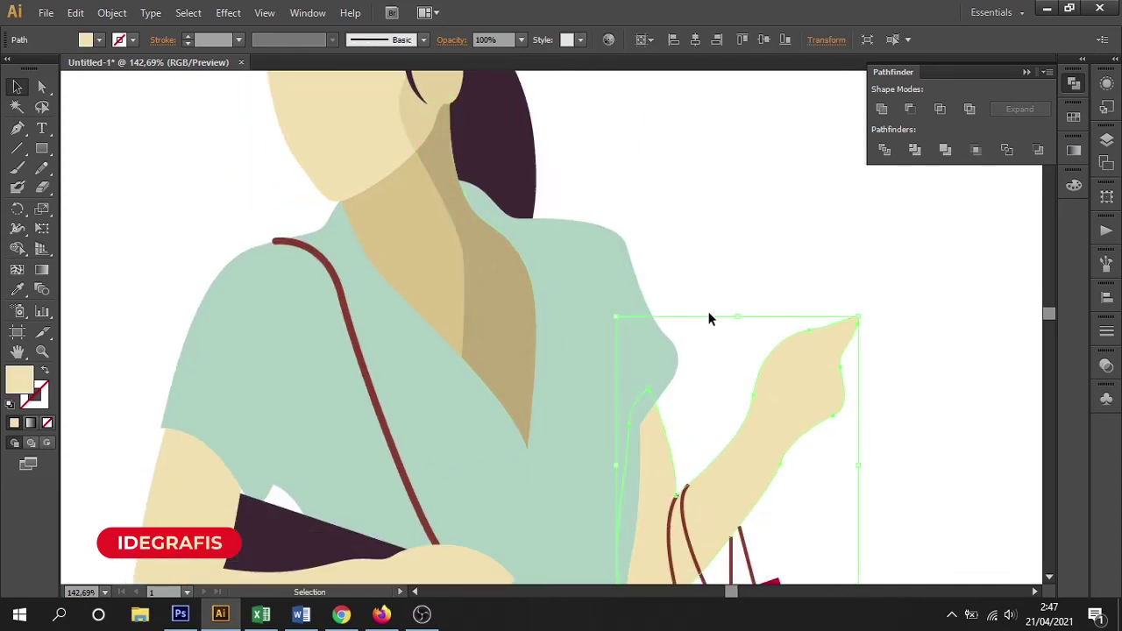
Step: Draw a shadow shape along the raised hand and forearm, filled with the neck shadow's tan
{"action": "left_click", "coordinate": [726, 288]}
{"action": "key", "text": "ctrl+minus"}
{"action": "key", "text": "ctrl+minus"}
{"action": "left_click_drag", "start_coordinate": [726, 290], "coordinate": [706, 313]}
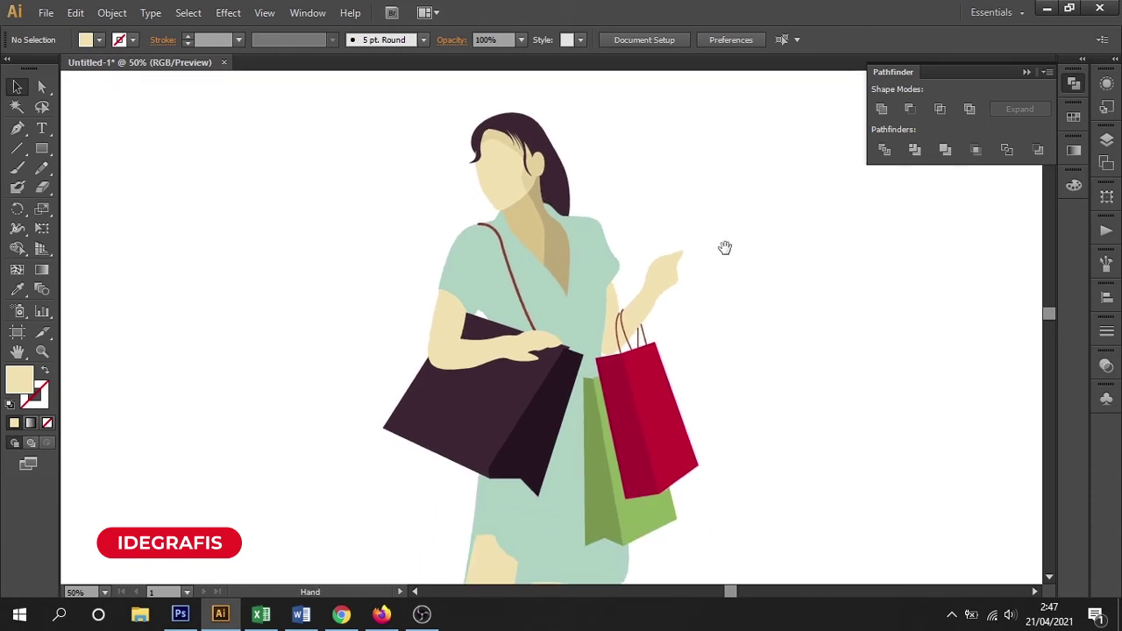
{"action": "left_click_drag", "start_coordinate": [388, 144], "coordinate": [736, 406]}
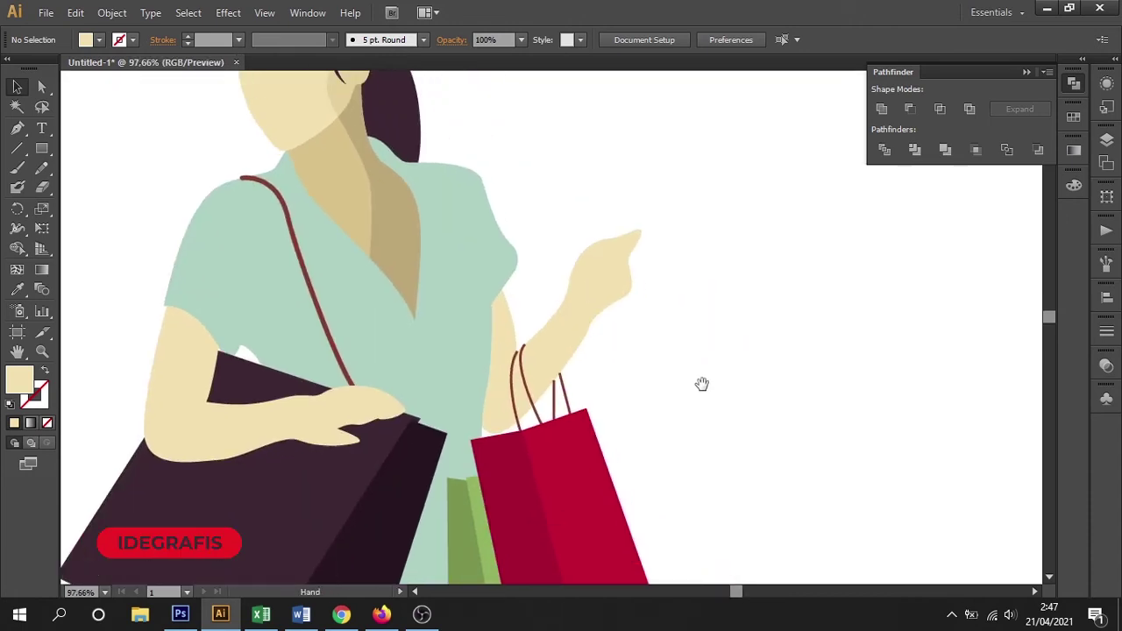
{"action": "left_click", "coordinate": [18, 130]}
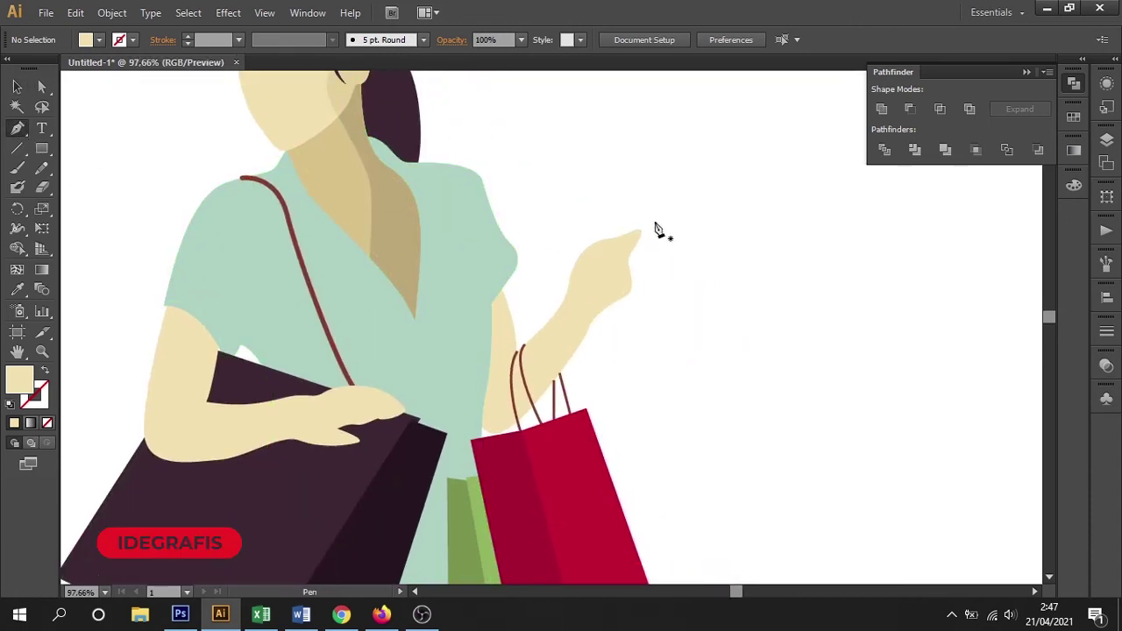
{"action": "left_click", "coordinate": [654, 222]}
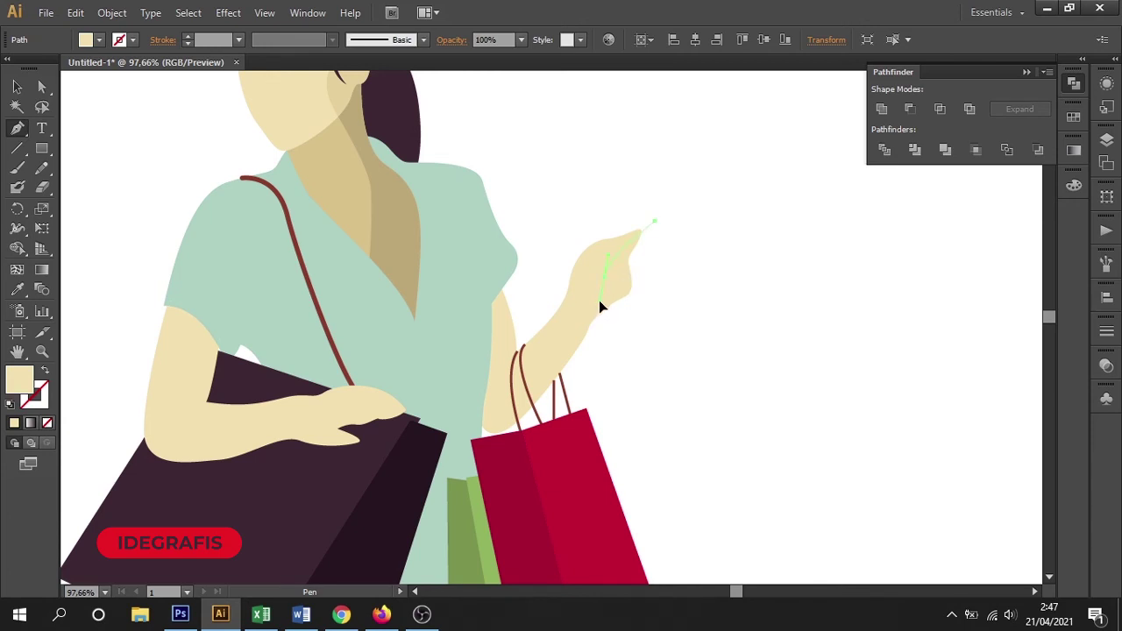
{"action": "mouse_move", "coordinate": [574, 320]}
{"action": "left_mouse_down"}
{"action": "mouse_move", "coordinate": [546, 366]}
{"action": "mouse_move", "coordinate": [477, 381]}
{"action": "left_mouse_up"}
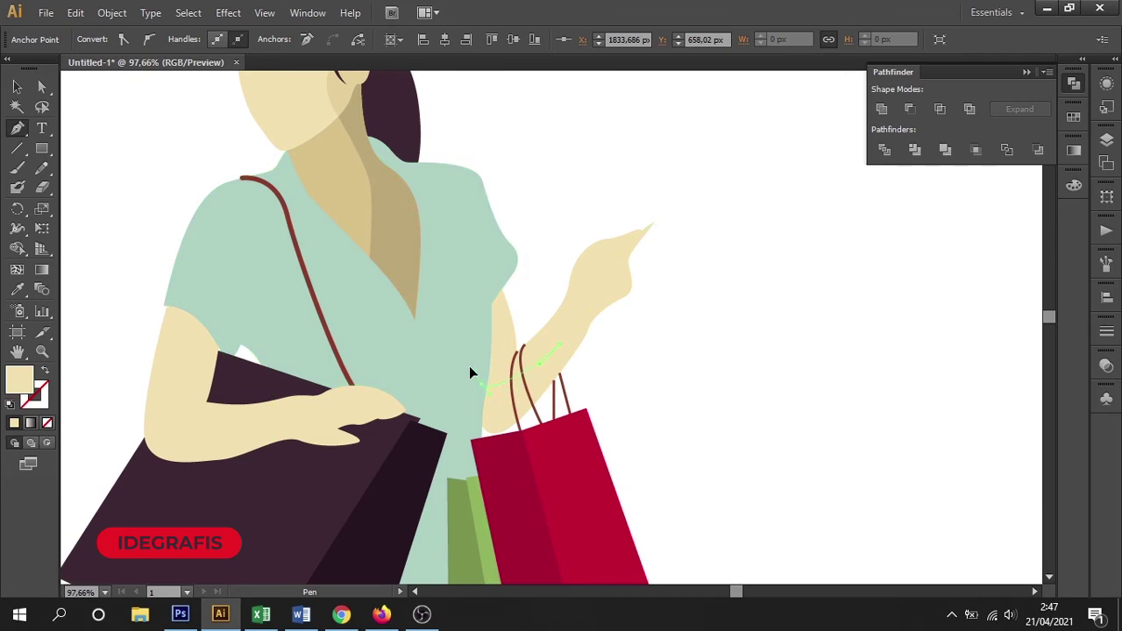
{"action": "left_click_drag", "start_coordinate": [452, 352], "coordinate": [438, 394]}
{"action": "left_click_drag", "start_coordinate": [496, 452], "coordinate": [530, 451]}
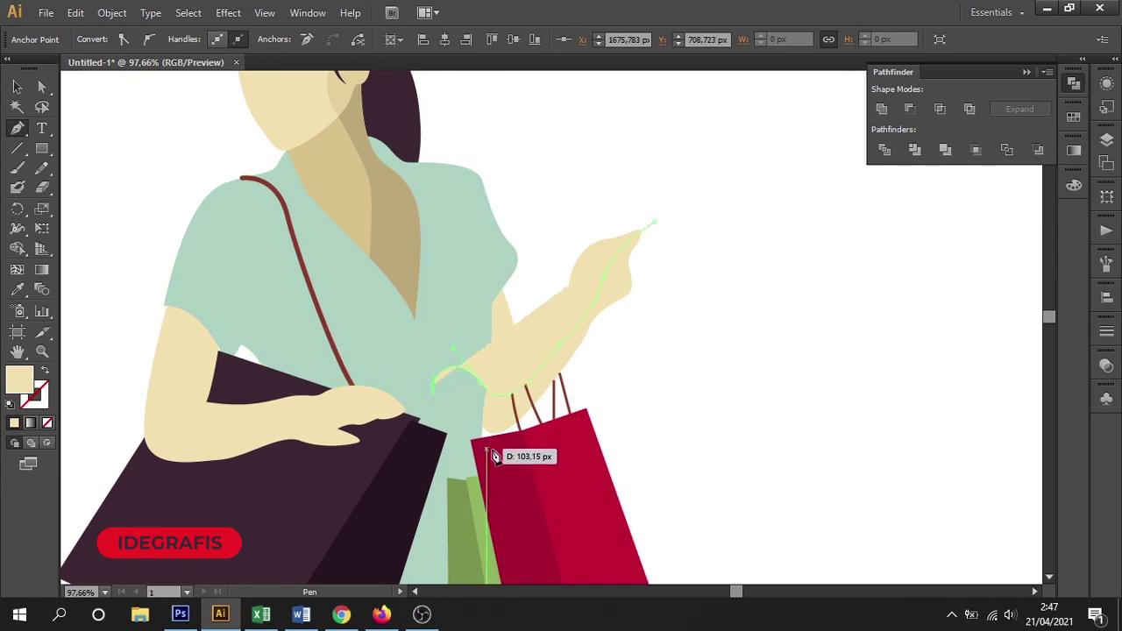
{"action": "left_click_drag", "start_coordinate": [665, 282], "coordinate": [658, 212]}
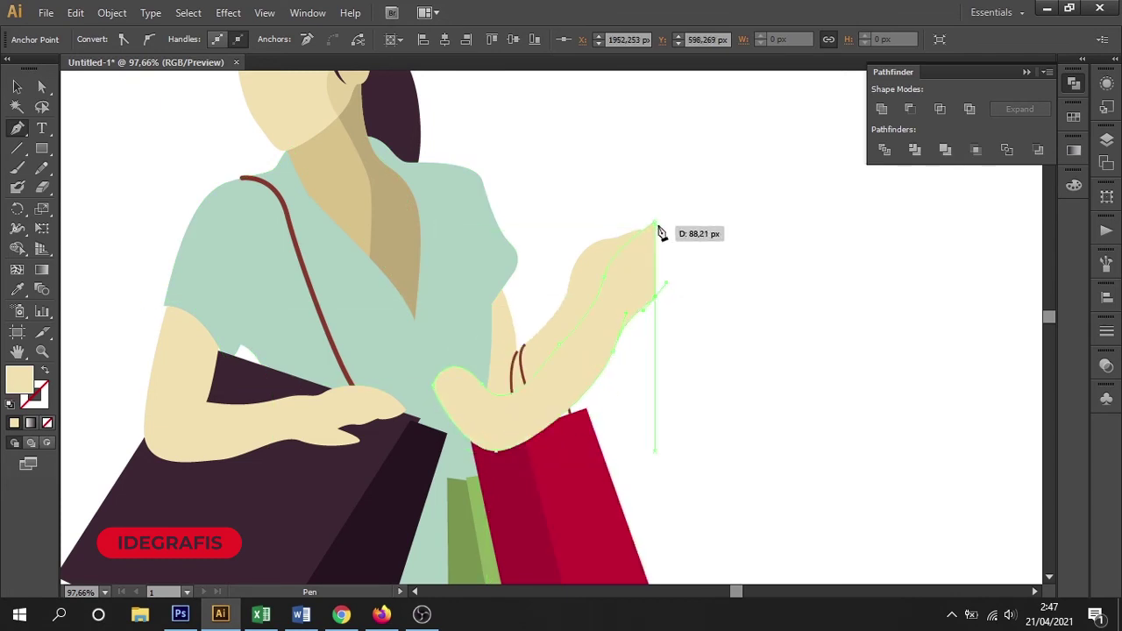
{"action": "key", "text": "i"}
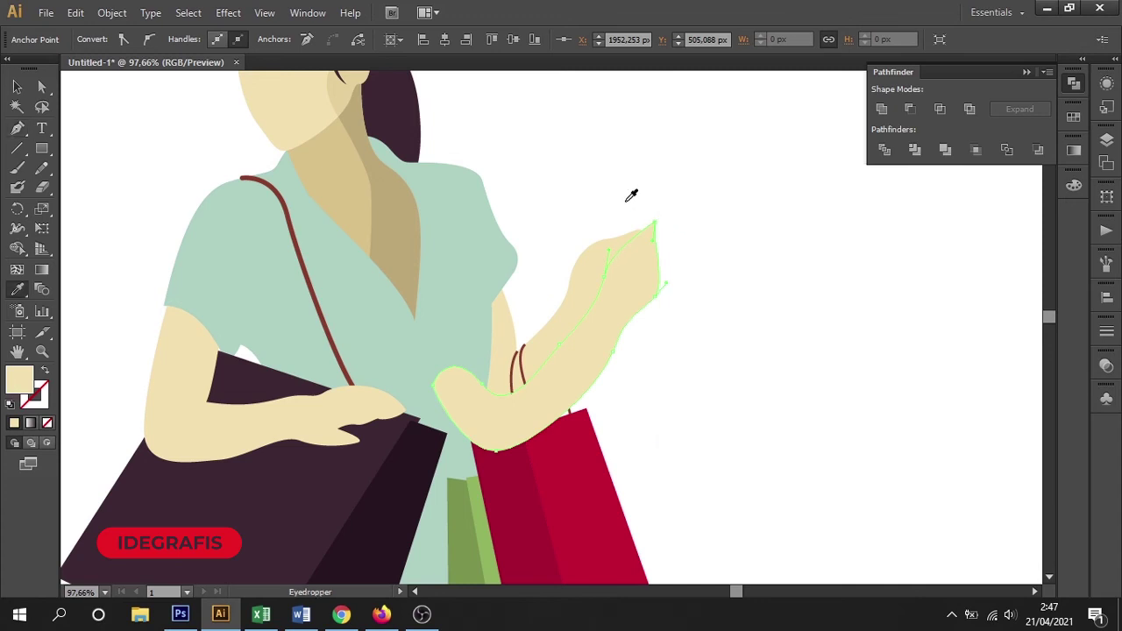
{"action": "left_click", "coordinate": [395, 228]}
Step: Trim away the pale overlap beside the hand so the shadow stays inside the arm
{"action": "left_click", "coordinate": [17, 87]}
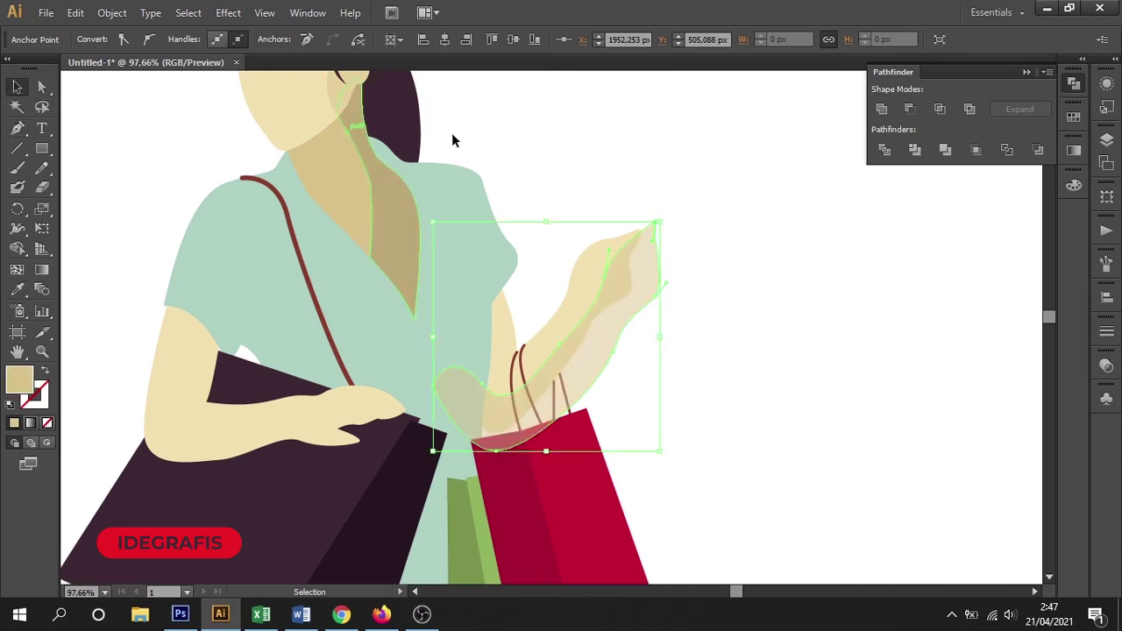
{"action": "left_click", "coordinate": [454, 138]}
{"action": "left_click", "coordinate": [648, 268]}
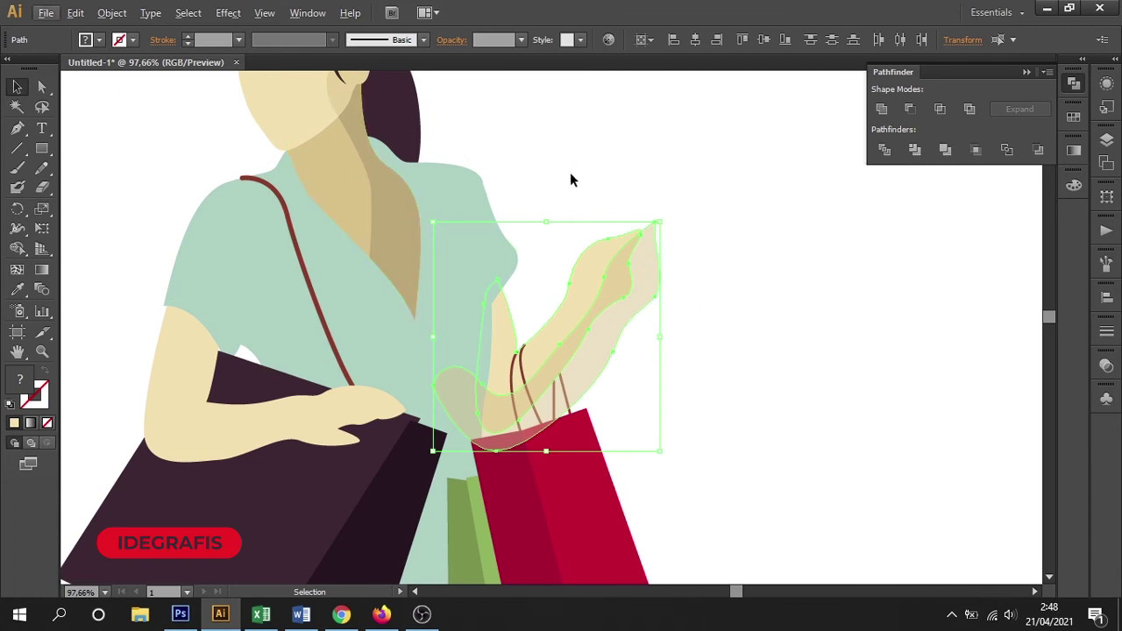
{"action": "left_click_drag", "start_coordinate": [697, 210], "coordinate": [624, 254]}
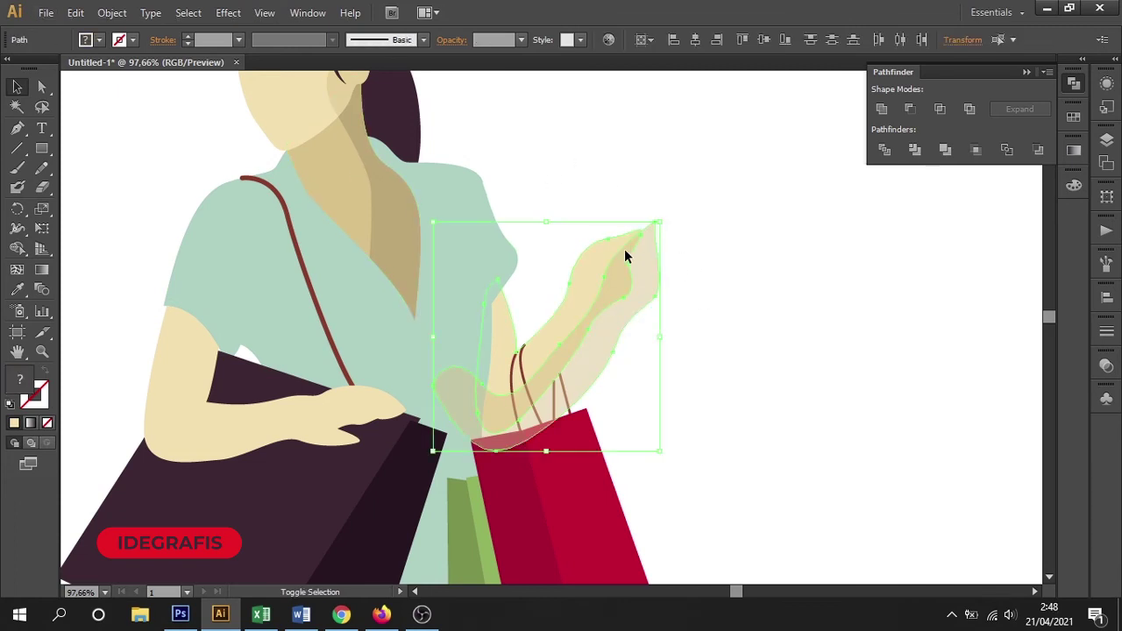
{"action": "key", "text": "shift+m"}
{"action": "left_click", "coordinate": [646, 281], "text": "alt"}
{"action": "left_click", "coordinate": [17, 86]}
{"action": "left_click", "coordinate": [697, 215]}
{"action": "left_click", "coordinate": [609, 313]}
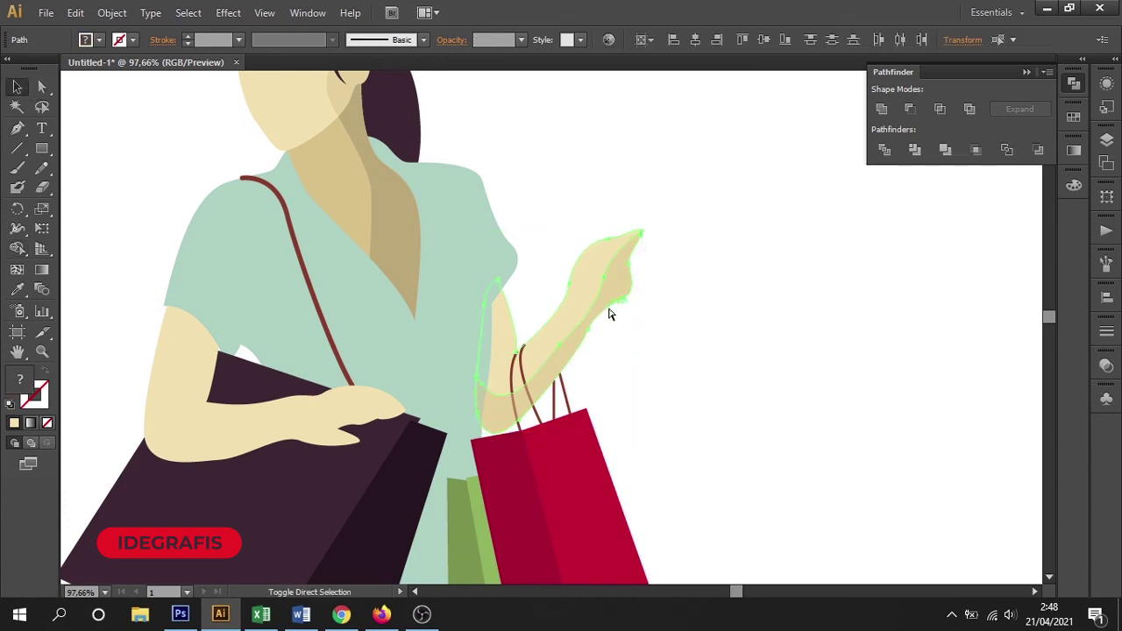
{"action": "left_click", "coordinate": [731, 363]}
{"action": "mouse_move", "coordinate": [732, 363]}
{"action": "left_mouse_down"}
{"action": "mouse_move", "coordinate": [734, 343]}
{"action": "mouse_move", "coordinate": [786, 377]}
{"action": "mouse_move", "coordinate": [887, 365]}
{"action": "left_mouse_up"}
Step: Draw a shadow outline along the forearm resting on the dark bag
{"action": "left_click", "coordinate": [16, 128]}
{"action": "left_click", "coordinate": [613, 314]}
{"action": "left_click", "coordinate": [540, 323]}
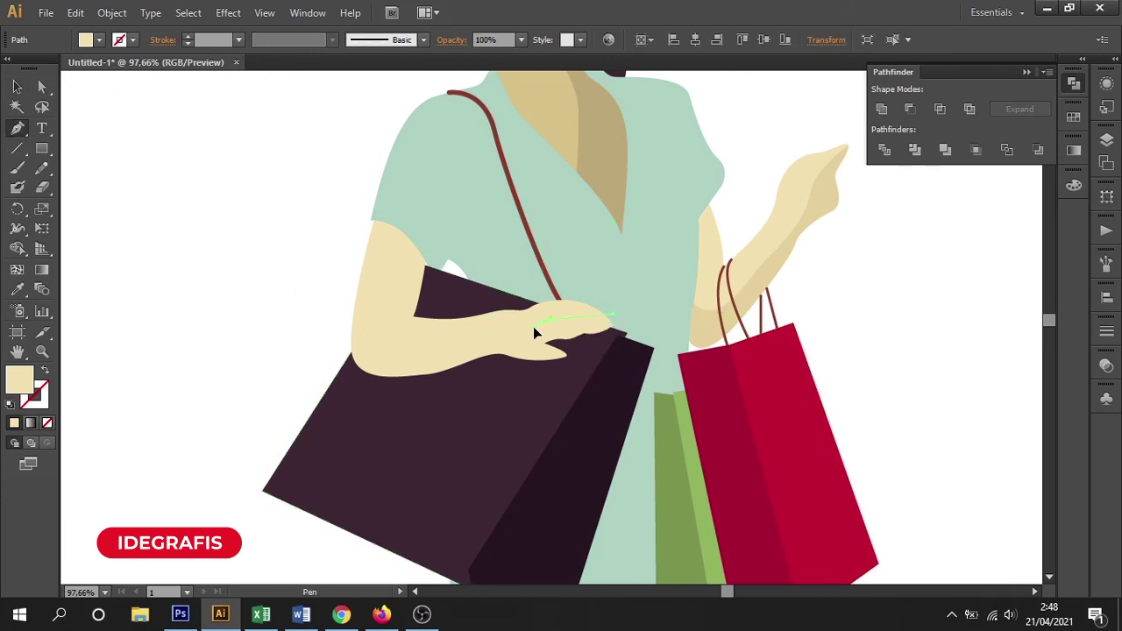
{"action": "left_click_drag", "start_coordinate": [517, 337], "coordinate": [383, 350]}
{"action": "left_click_drag", "start_coordinate": [357, 305], "coordinate": [344, 264]}
{"action": "left_click_drag", "start_coordinate": [351, 390], "coordinate": [409, 418]}
{"action": "left_click_drag", "start_coordinate": [530, 380], "coordinate": [571, 386]}
{"action": "left_click", "coordinate": [614, 347]}
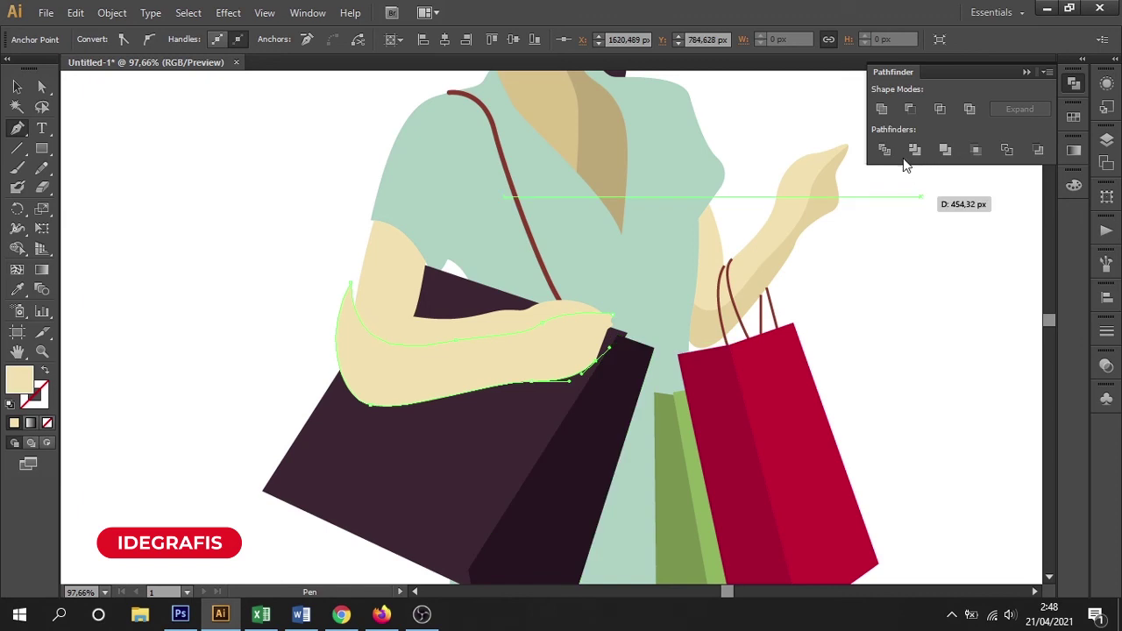
Step: Trim the forearm shadow so nothing bulges outside the arm
{"action": "key", "text": "v"}
{"action": "left_click", "coordinate": [390, 250], "text": "shift"}
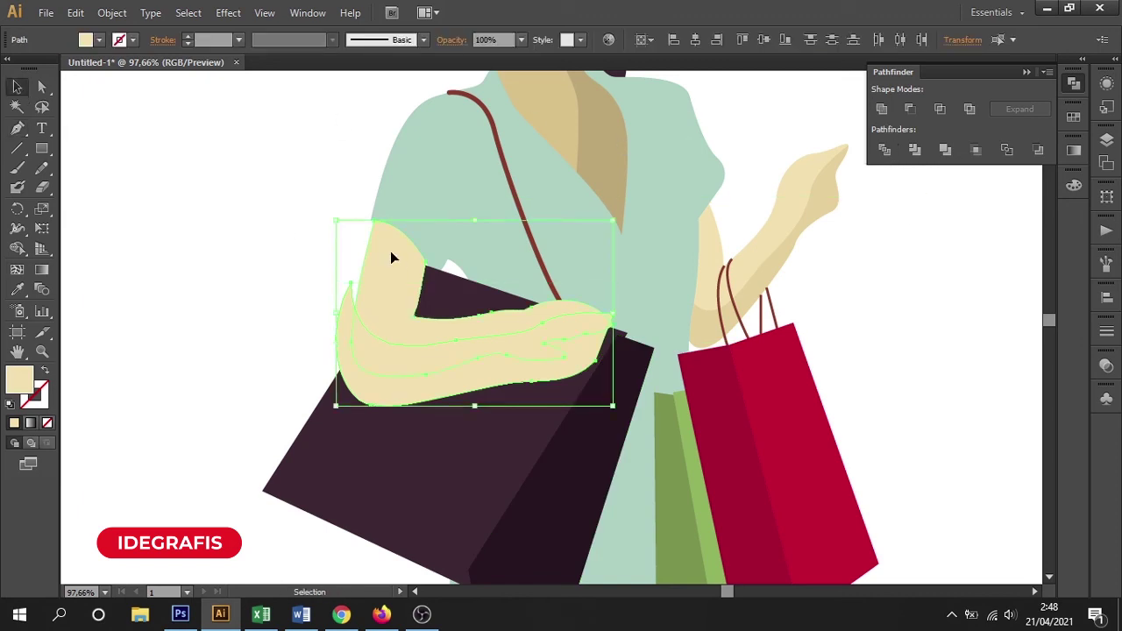
{"action": "key", "text": "shift+m"}
{"action": "left_click", "coordinate": [395, 366], "text": "alt"}
{"action": "left_click", "coordinate": [16, 86]}
{"action": "left_click", "coordinate": [138, 113]}
Step: Copy the other arm's half-transparent tan shading onto the trimmed forearm shadow
{"action": "left_click", "coordinate": [389, 359]}
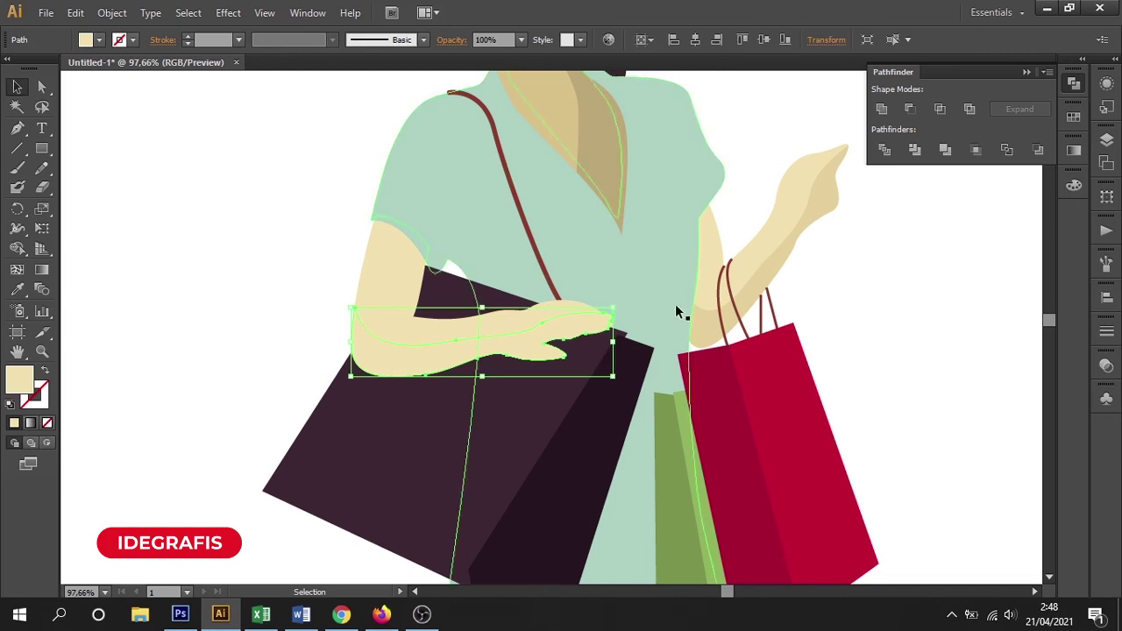
{"action": "key", "text": "i"}
{"action": "left_click", "coordinate": [818, 214]}
{"action": "key", "text": "v"}
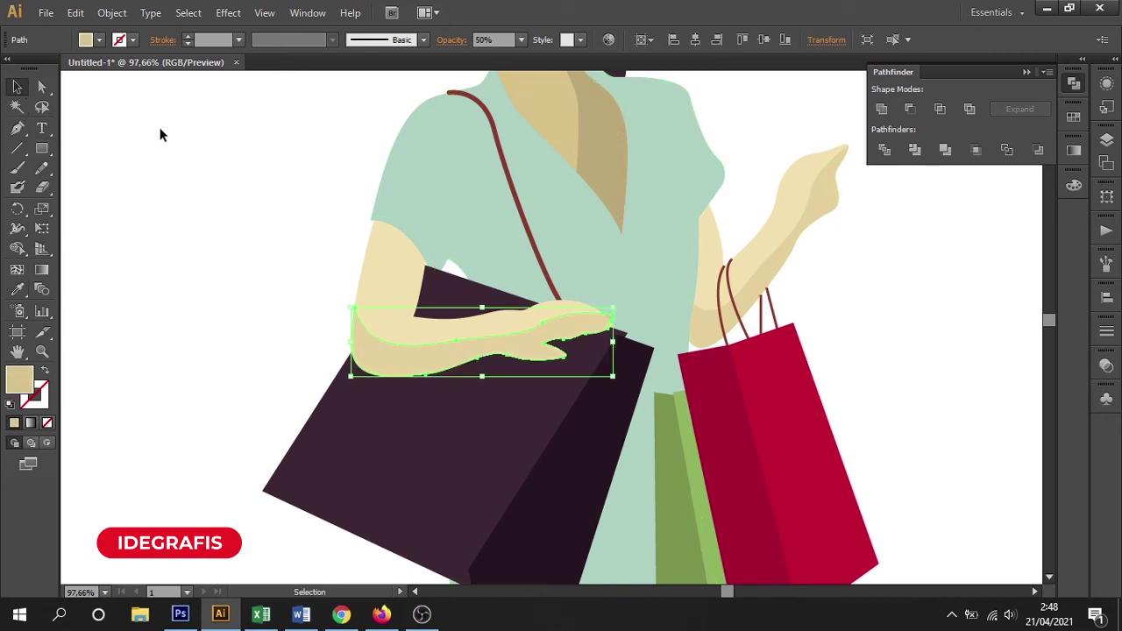
{"action": "left_click", "coordinate": [179, 131]}
{"action": "key", "text": "ctrl+minus"}
{"action": "key", "text": "ctrl+minus"}
{"action": "key", "text": "ctrl+minus"}
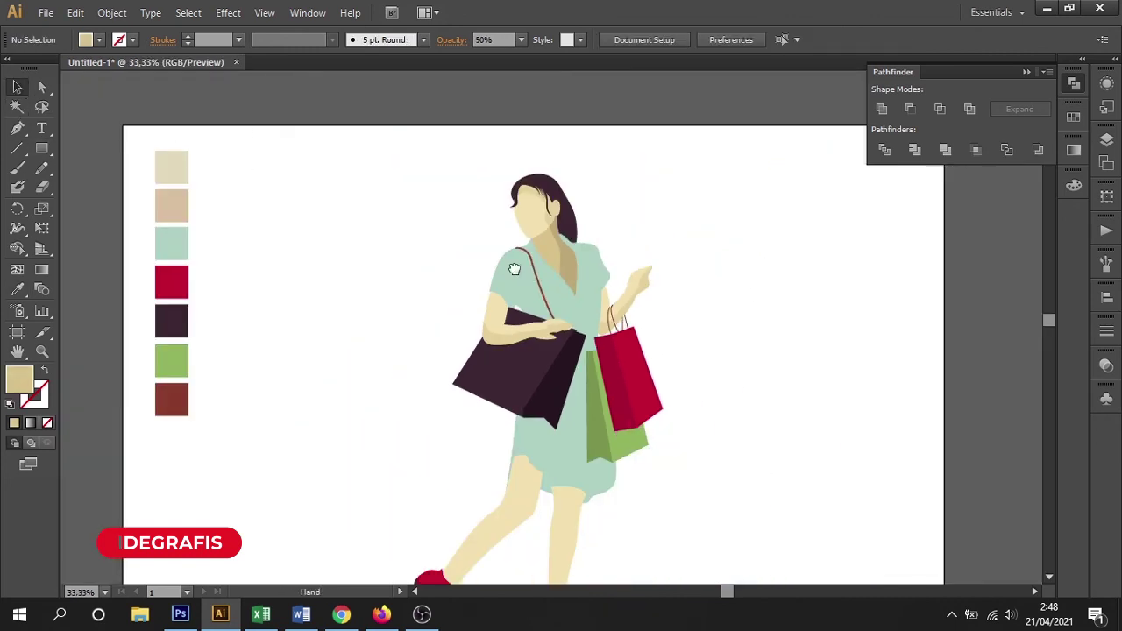
Step: Send both legs to the back, behind the skirt
{"action": "left_click_drag", "start_coordinate": [530, 278], "coordinate": [530, 50]}
{"action": "scroll", "coordinate": [532, 425], "scroll_direction": "up", "scroll_amount": 2}
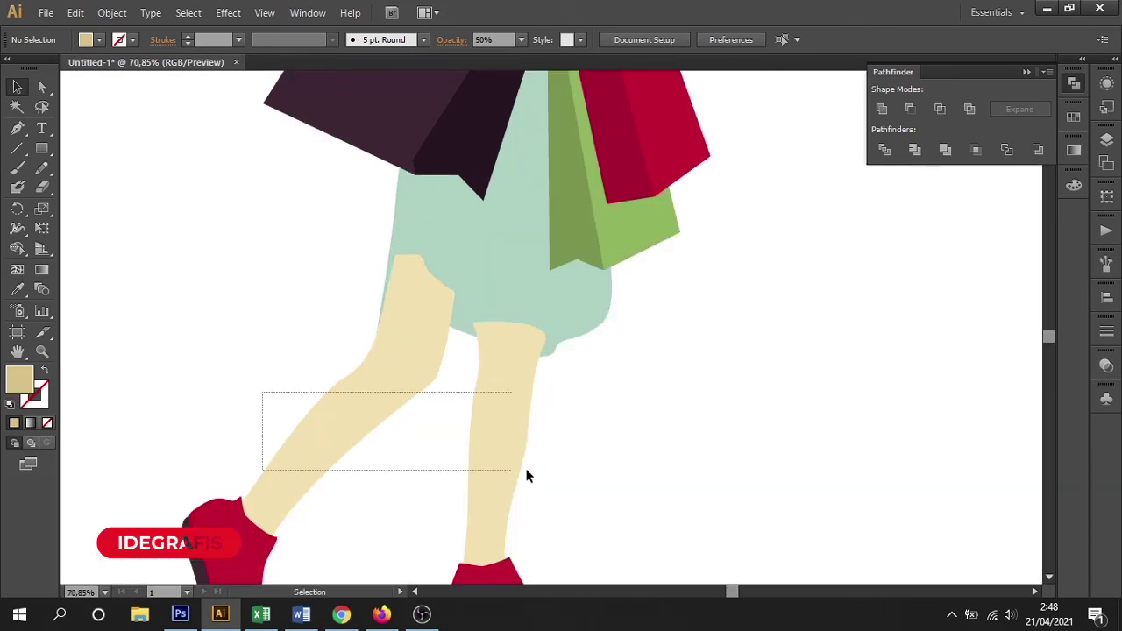
{"action": "mouse_move", "coordinate": [491, 471]}
{"action": "left_mouse_down"}
{"action": "mouse_move", "coordinate": [578, 455]}
{"action": "mouse_move", "coordinate": [614, 400]}
{"action": "left_mouse_up"}
{"action": "key", "text": "ctrl+shift+bracketleft"}
{"action": "left_click", "coordinate": [585, 454]}
Step: Draw a shadow shape down the back leg from under the skirt to the ankle
{"action": "left_click", "coordinate": [17, 128]}
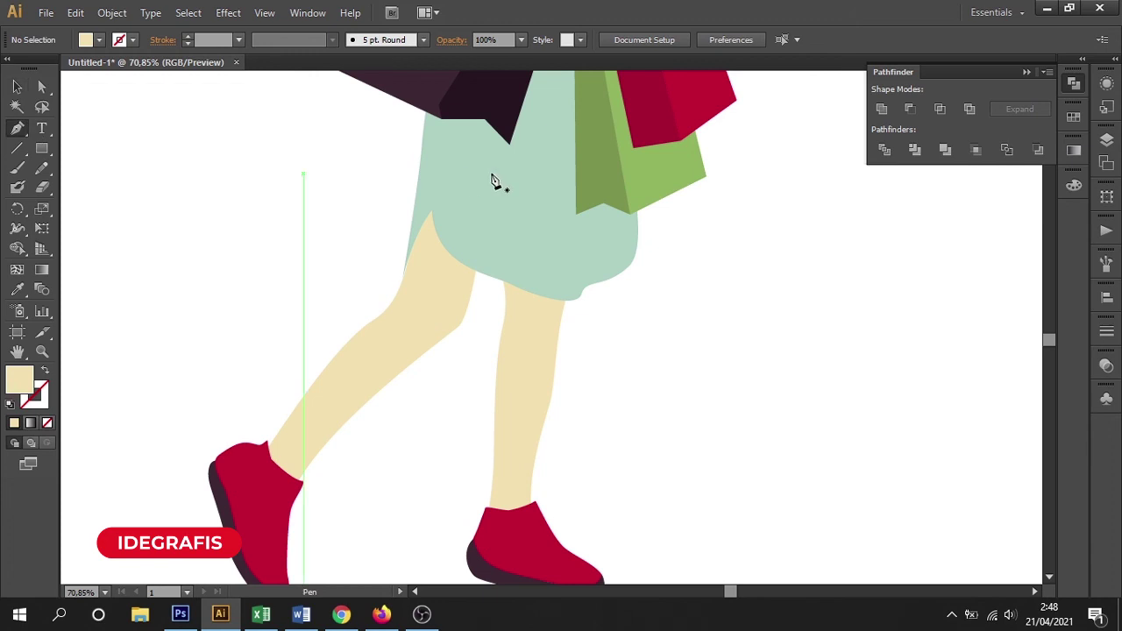
{"action": "left_click", "coordinate": [448, 186]}
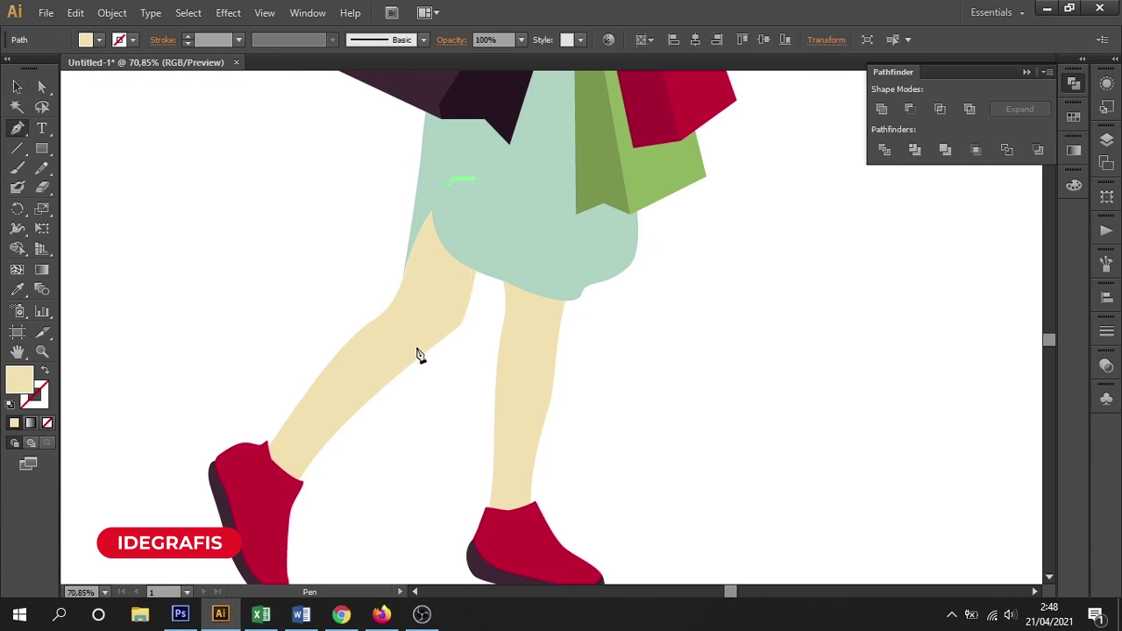
{"action": "scroll", "coordinate": [341, 381], "scroll_direction": "down", "scroll_amount": 3}
{"action": "left_click_drag", "start_coordinate": [313, 412], "coordinate": [293, 469]}
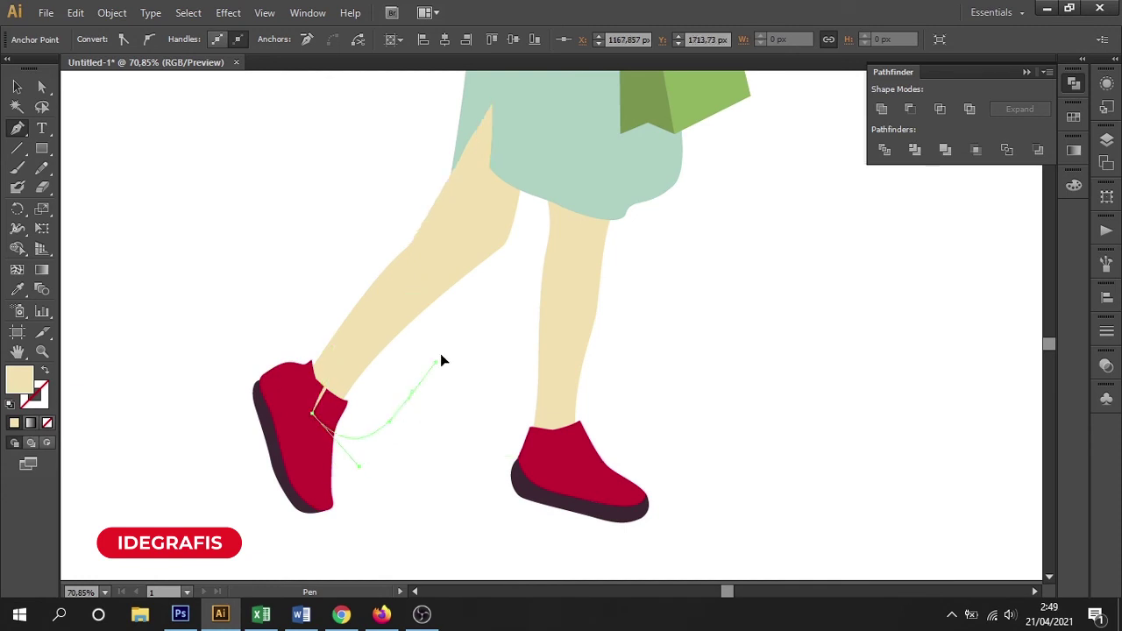
{"action": "left_click", "coordinate": [488, 103]}
{"action": "left_click_drag", "start_coordinate": [539, 117], "coordinate": [524, 245]}
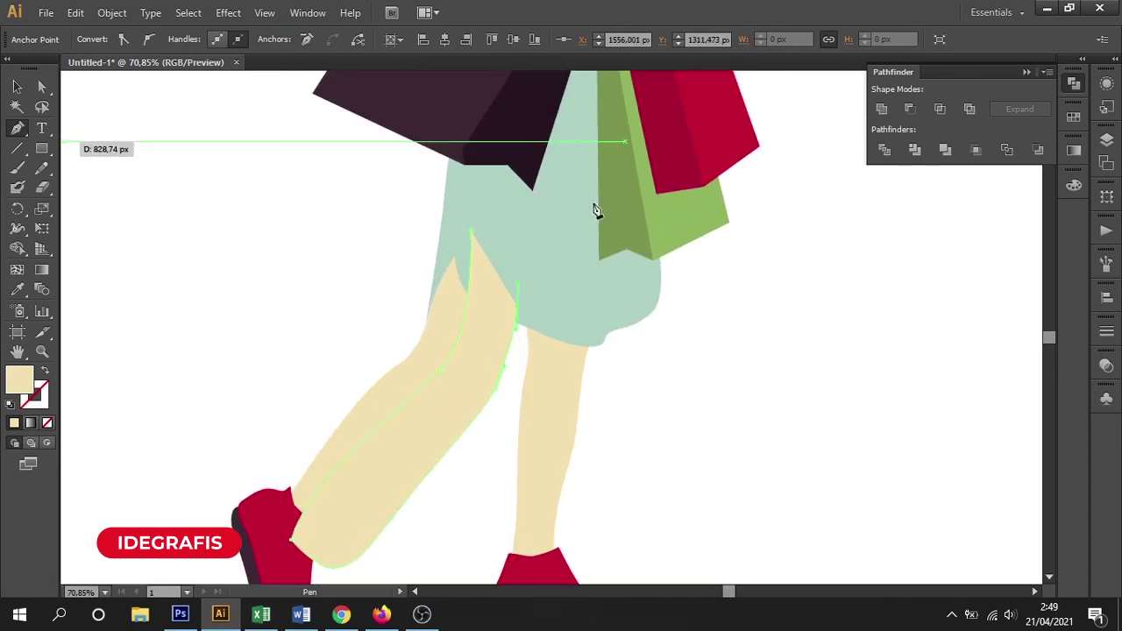
{"action": "left_click", "coordinate": [532, 221]}
Step: Trim the leg shadow to the back leg's outline
{"action": "left_click", "coordinate": [19, 87]}
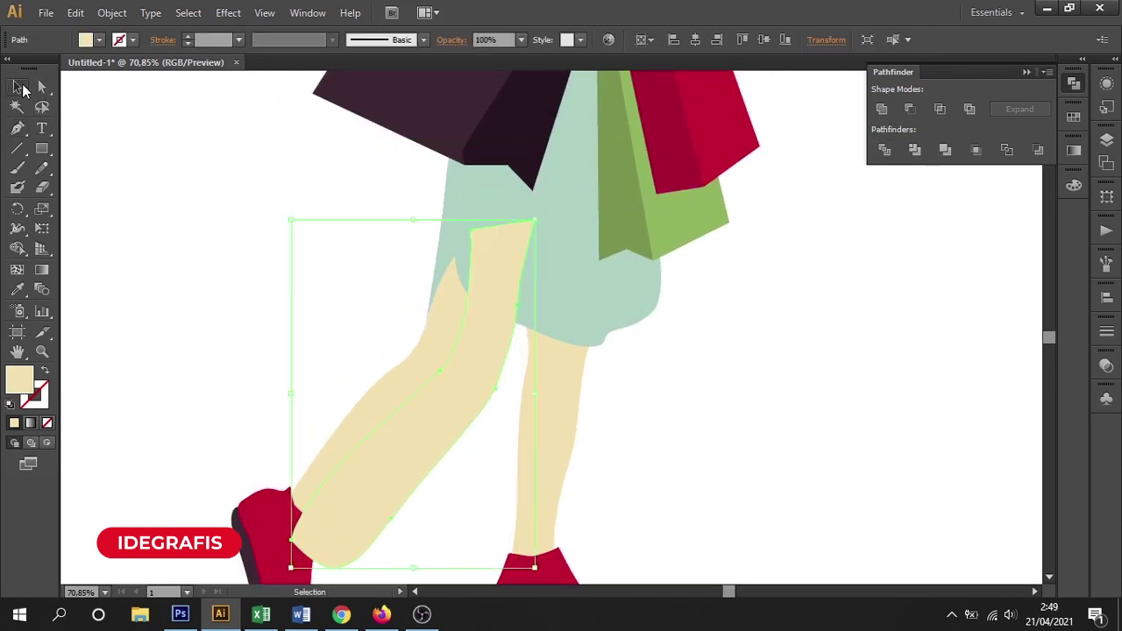
{"action": "left_click", "coordinate": [434, 310], "text": "shift"}
{"action": "key", "text": "shift+m"}
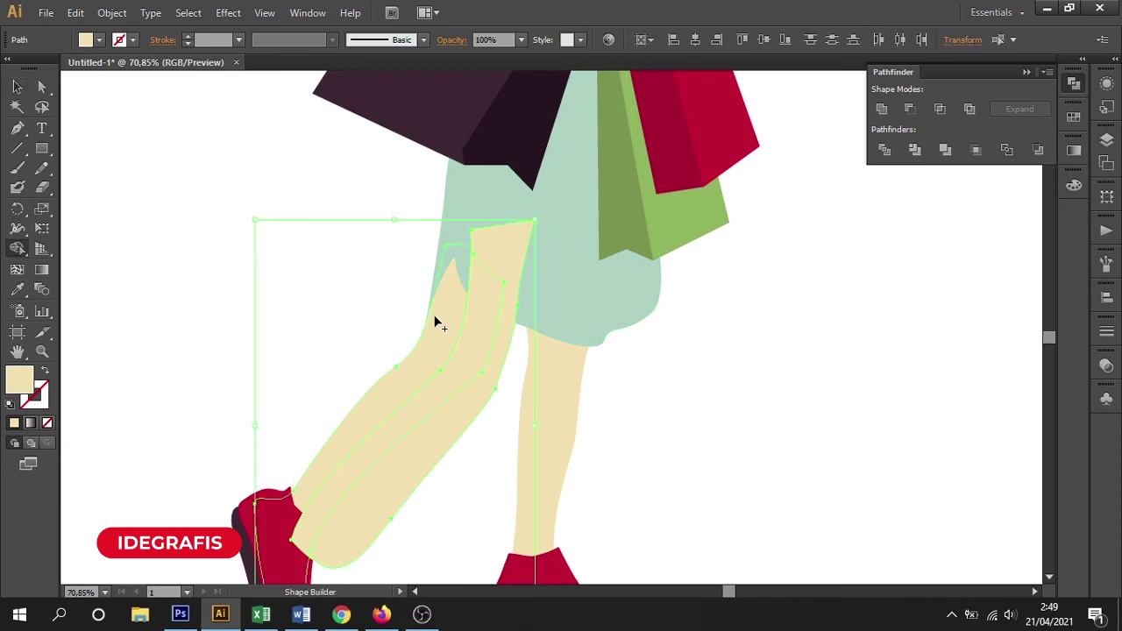
{"action": "left_click", "coordinate": [450, 394]}
{"action": "left_click", "coordinate": [18, 87]}
{"action": "left_click", "coordinate": [180, 175]}
Step: Give the back-leg shadow the arm shadow's half-transparent tan colour
{"action": "left_click", "coordinate": [476, 354]}
{"action": "scroll", "coordinate": [473, 350], "scroll_direction": "down", "scroll_amount": 1}
{"action": "scroll", "coordinate": [473, 350], "scroll_direction": "down", "scroll_amount": 1}
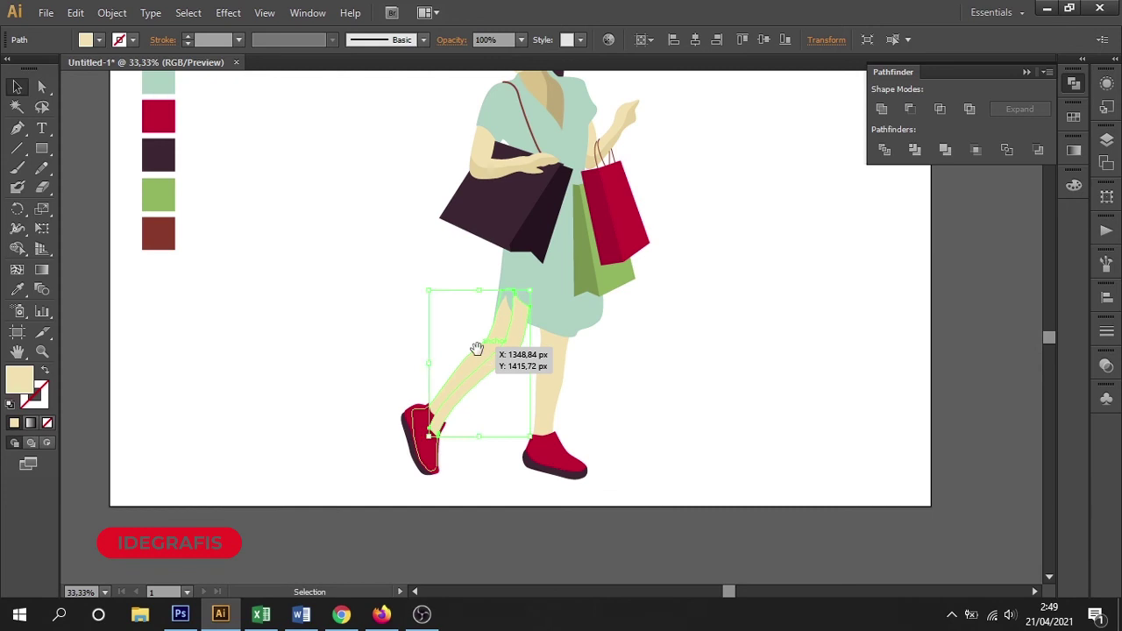
{"action": "scroll", "coordinate": [456, 345], "scroll_direction": "up", "scroll_amount": 1}
{"action": "key", "text": "space"}
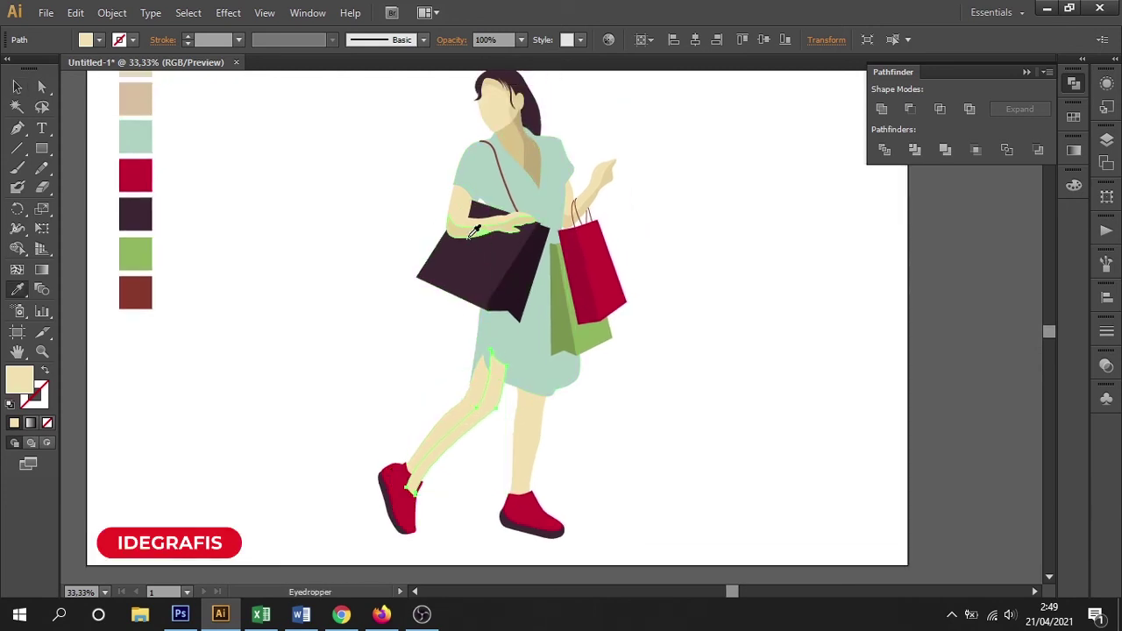
{"action": "left_click", "coordinate": [470, 233]}
{"action": "left_click", "coordinate": [17, 87]}
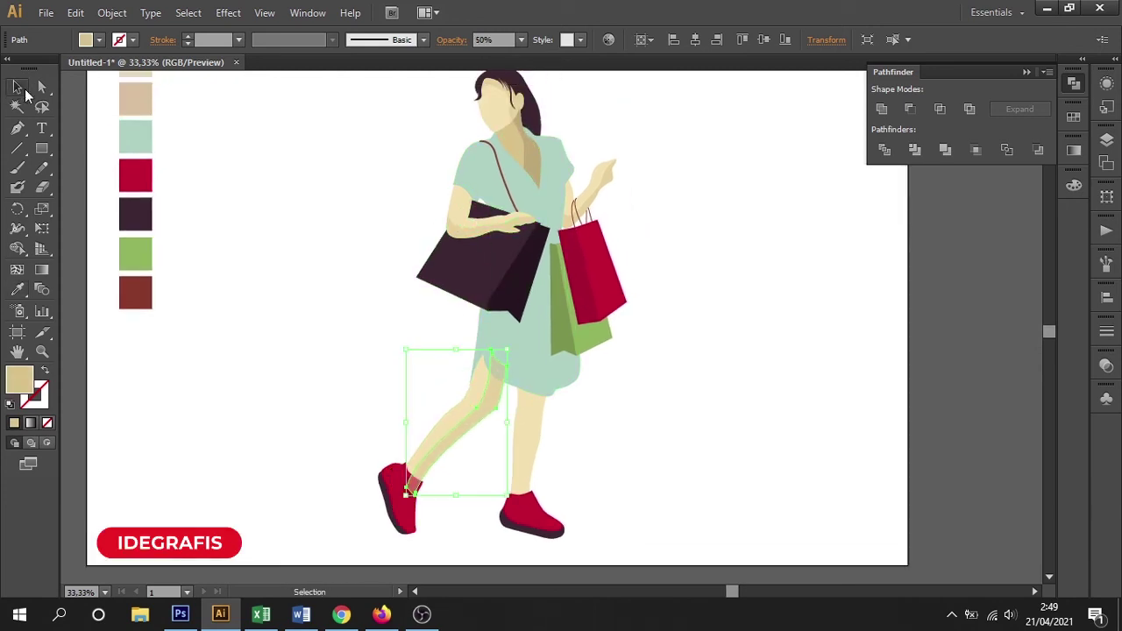
{"action": "left_click", "coordinate": [408, 486]}
{"action": "left_click_drag", "start_coordinate": [426, 409], "coordinate": [478, 442]}
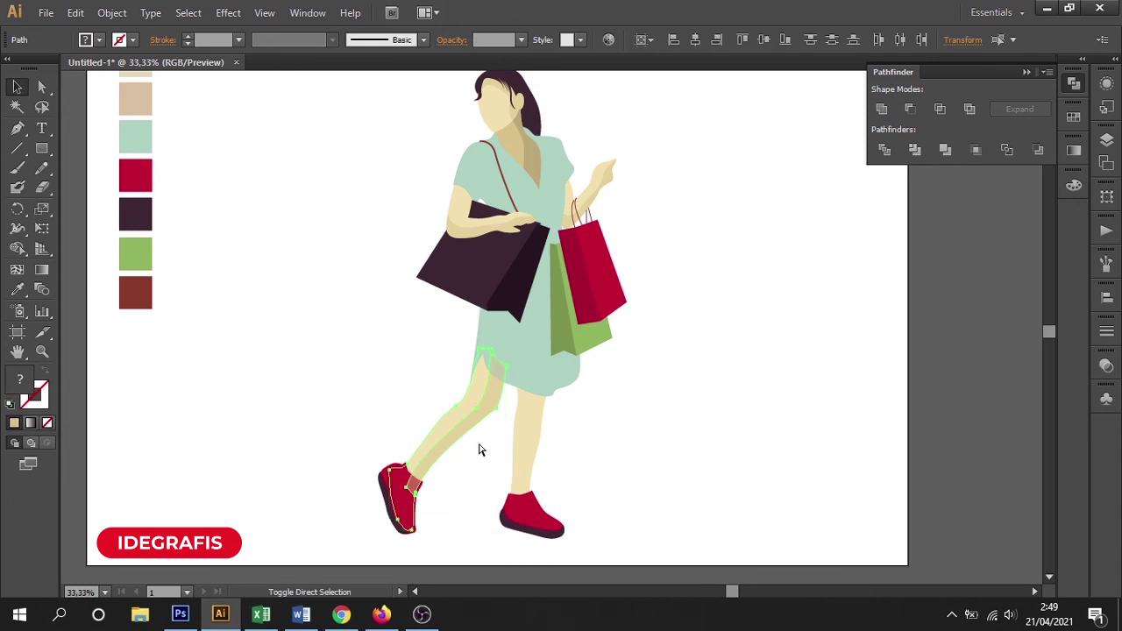
{"action": "left_click", "coordinate": [658, 386]}
{"action": "mouse_move", "coordinate": [368, 393]}
{"action": "left_mouse_down"}
{"action": "mouse_move", "coordinate": [553, 415]}
{"action": "mouse_move", "coordinate": [501, 383]}
{"action": "mouse_move", "coordinate": [337, 400]}
{"action": "left_mouse_up"}
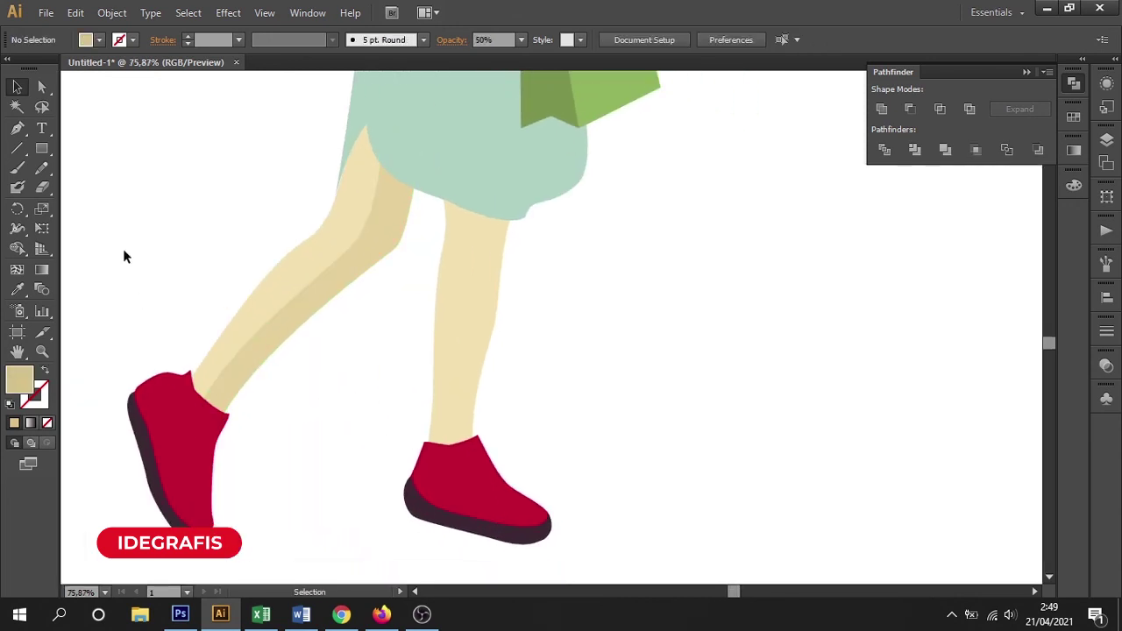
Step: Pen-draw a shadow shape down the front leg's left edge, from skirt hem to shoe
{"action": "left_click", "coordinate": [16, 128]}
{"action": "left_click_drag", "start_coordinate": [613, 335], "coordinate": [556, 393]}
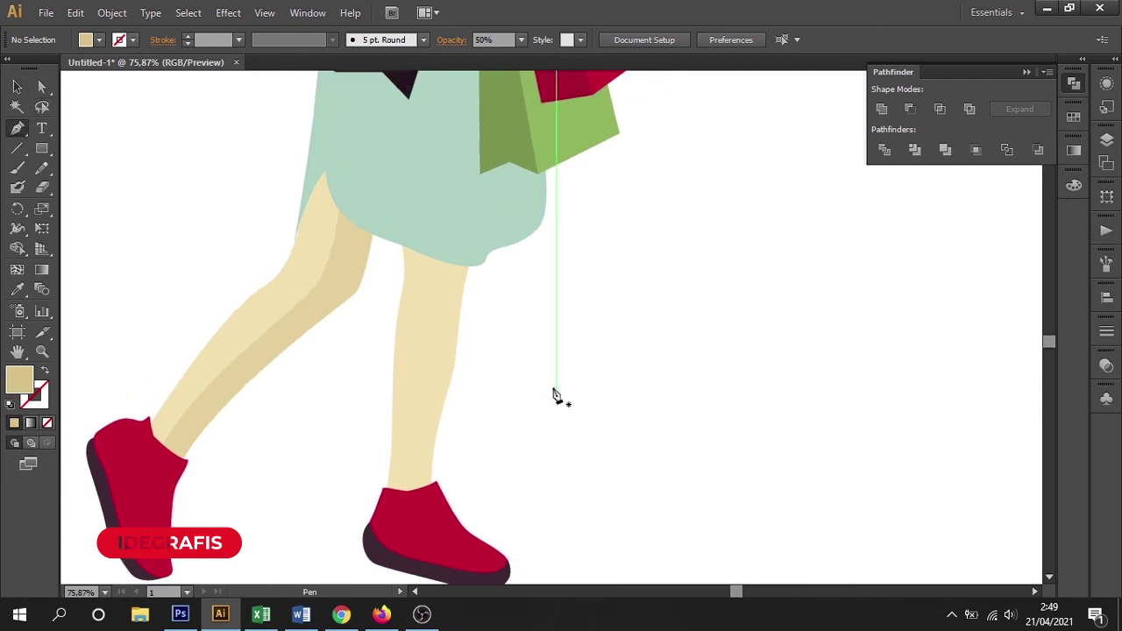
{"action": "left_click", "coordinate": [410, 186]}
{"action": "mouse_move", "coordinate": [423, 283]}
{"action": "left_mouse_down"}
{"action": "mouse_move", "coordinate": [403, 430]}
{"action": "mouse_move", "coordinate": [414, 506]}
{"action": "left_mouse_up"}
{"action": "left_click", "coordinate": [367, 497]}
{"action": "left_click", "coordinate": [393, 246]}
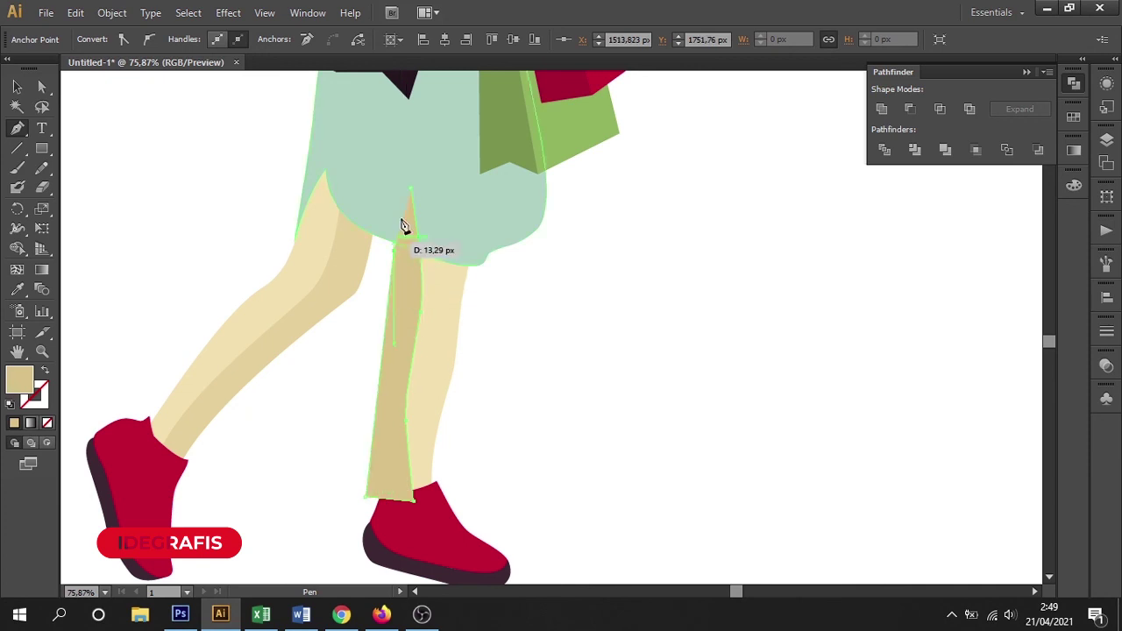
{"action": "left_click", "coordinate": [411, 189]}
Step: Trim the leg shadow to the leg and shoe outline with Shape Builder
{"action": "key", "text": "v"}
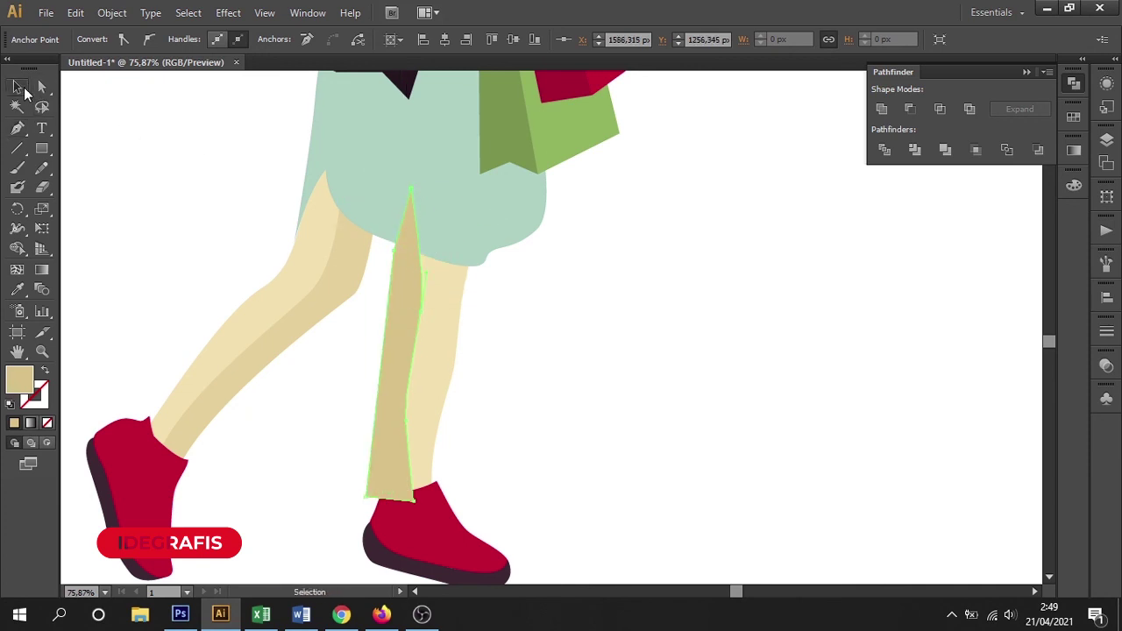
{"action": "left_click", "coordinate": [446, 368], "text": "shift"}
{"action": "key", "text": "shift+m"}
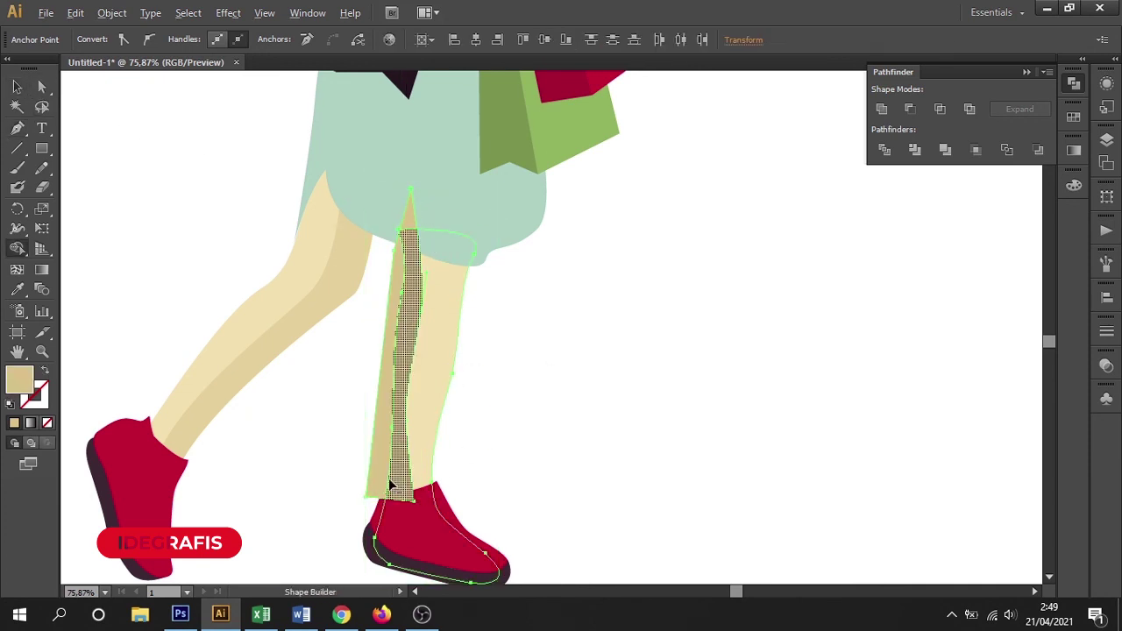
{"action": "left_click", "coordinate": [17, 86]}
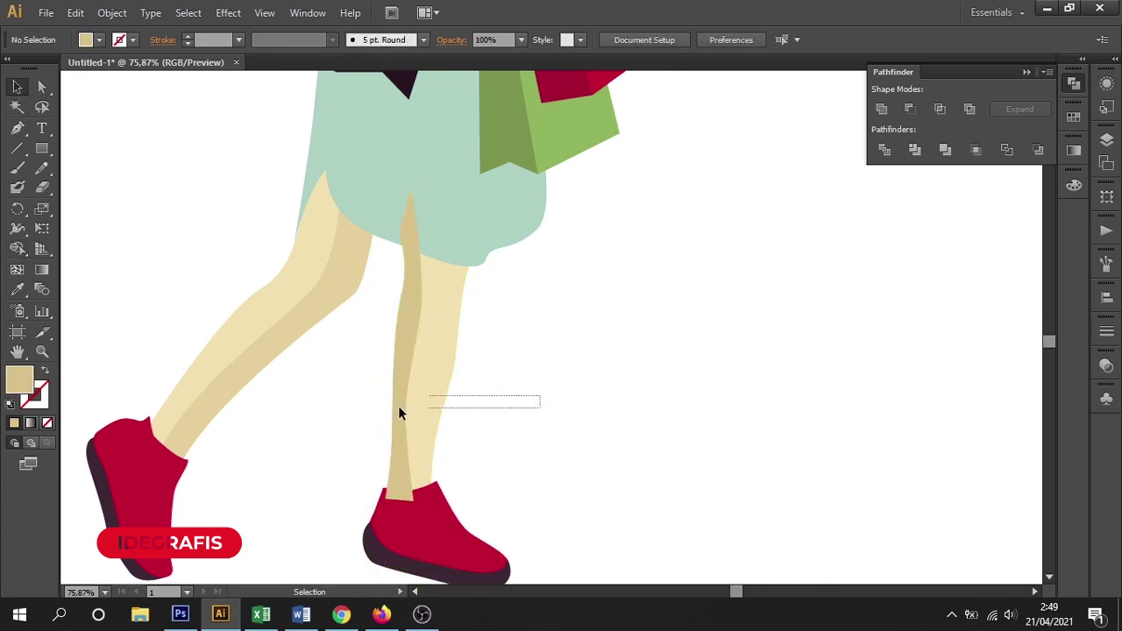
{"action": "left_click", "coordinate": [576, 439]}
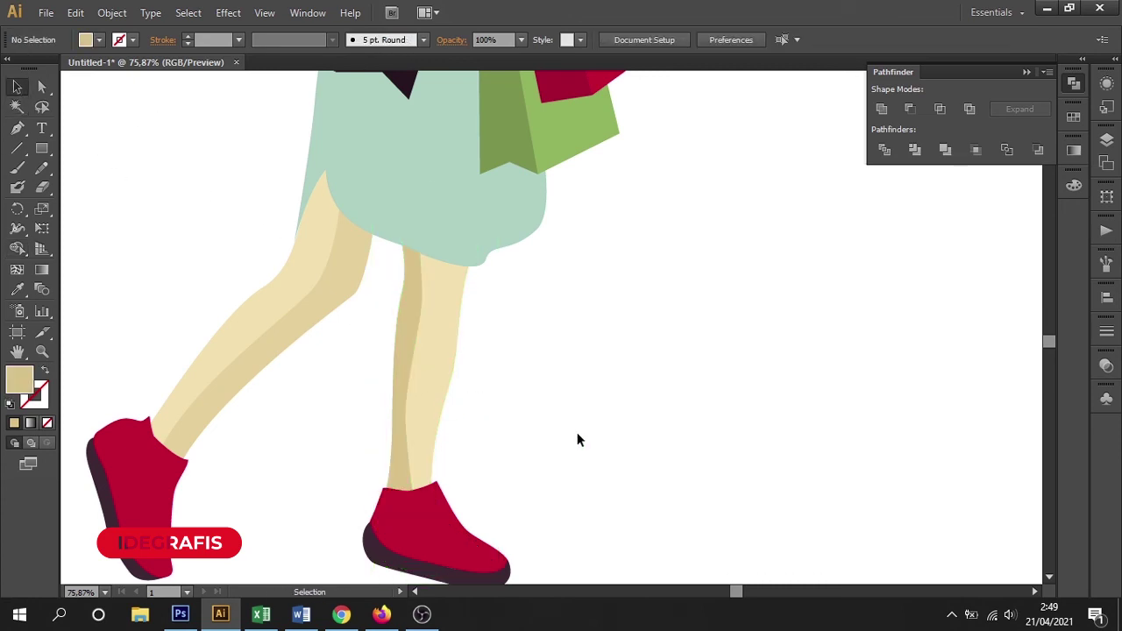
{"action": "scroll", "coordinate": [577, 439], "scroll_direction": "down", "scroll_amount": 2}
{"action": "scroll", "coordinate": [578, 439], "scroll_direction": "down", "scroll_amount": 2}
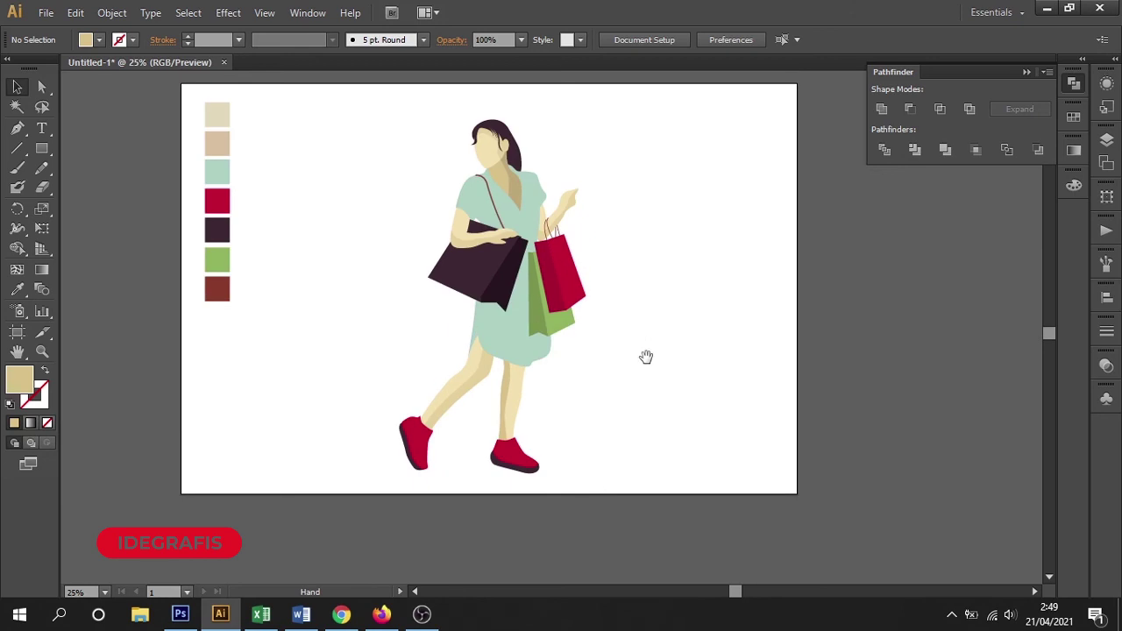
{"action": "left_click_drag", "start_coordinate": [433, 168], "coordinate": [578, 352]}
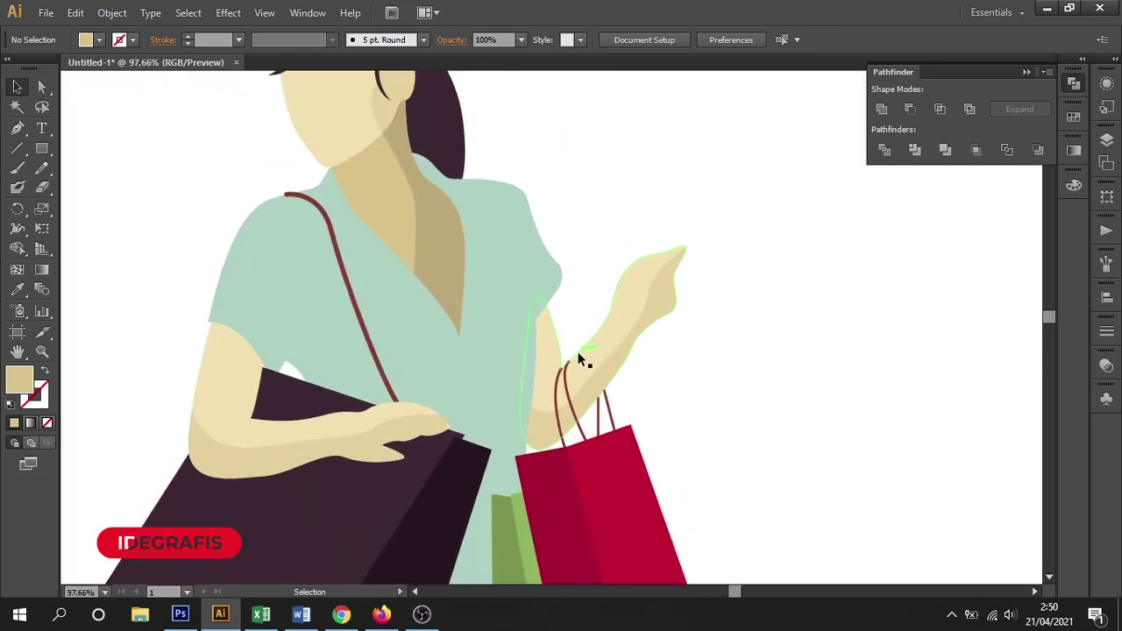
Step: Pen-draw a closed shadow shape over the right shoulder and sleeve
{"action": "left_click", "coordinate": [17, 128]}
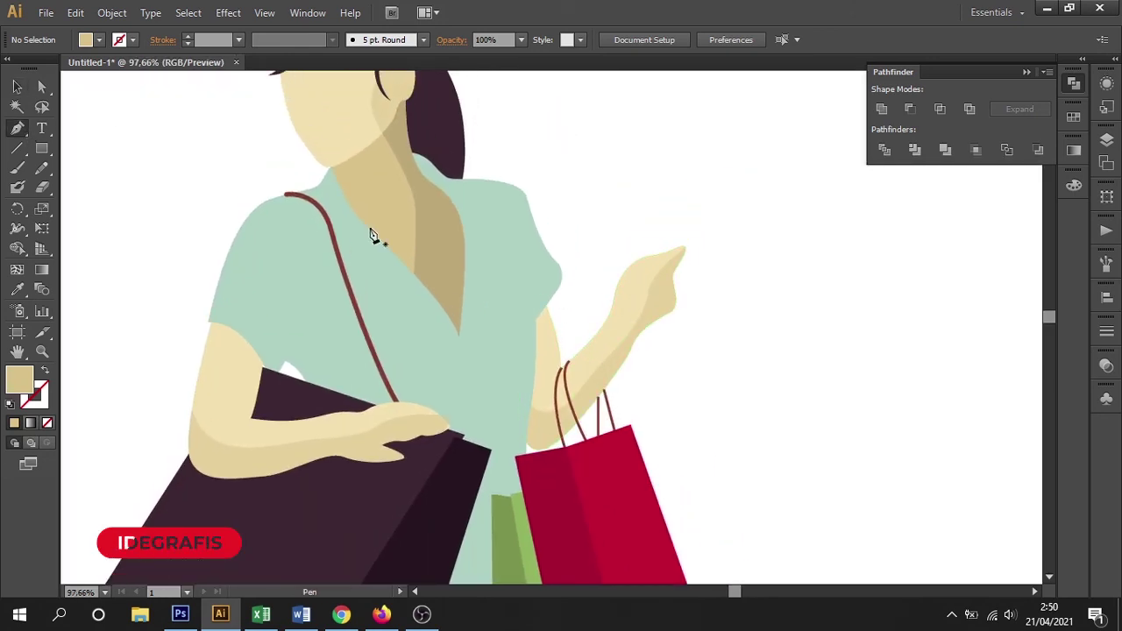
{"action": "left_click", "coordinate": [576, 312]}
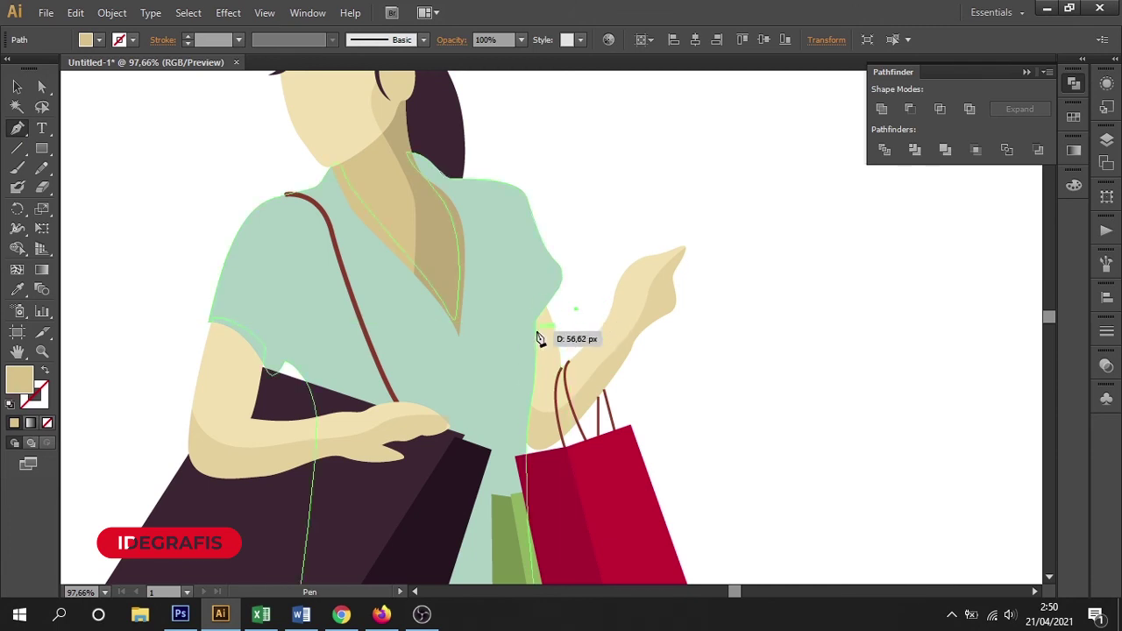
{"action": "left_click", "coordinate": [537, 332]}
{"action": "left_click", "coordinate": [497, 196]}
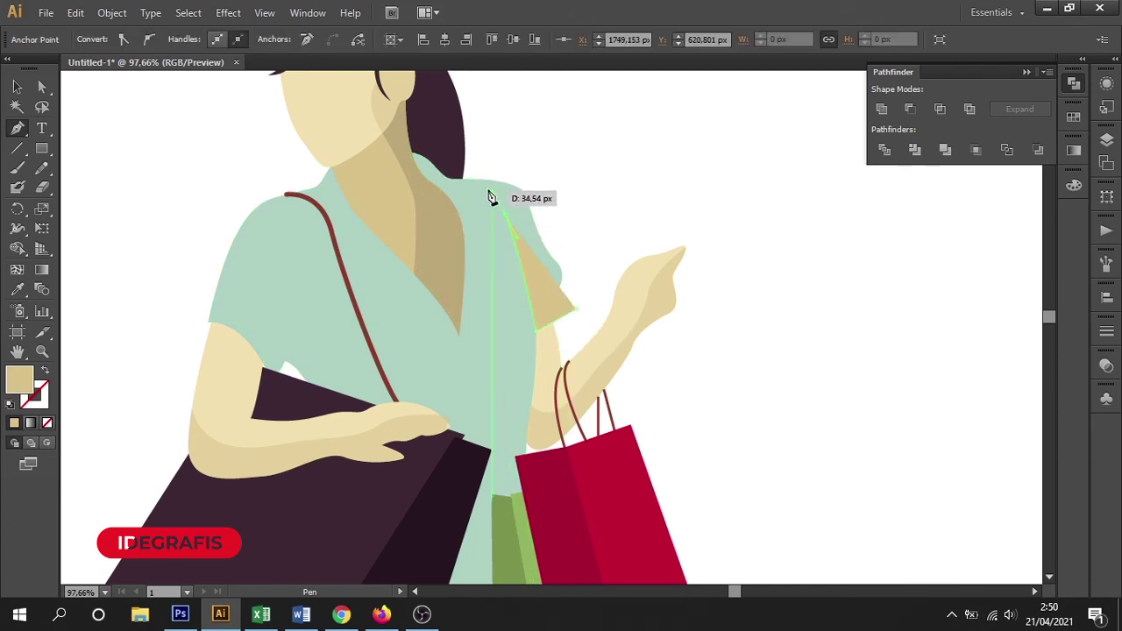
{"action": "left_click_drag", "start_coordinate": [455, 175], "coordinate": [446, 156]}
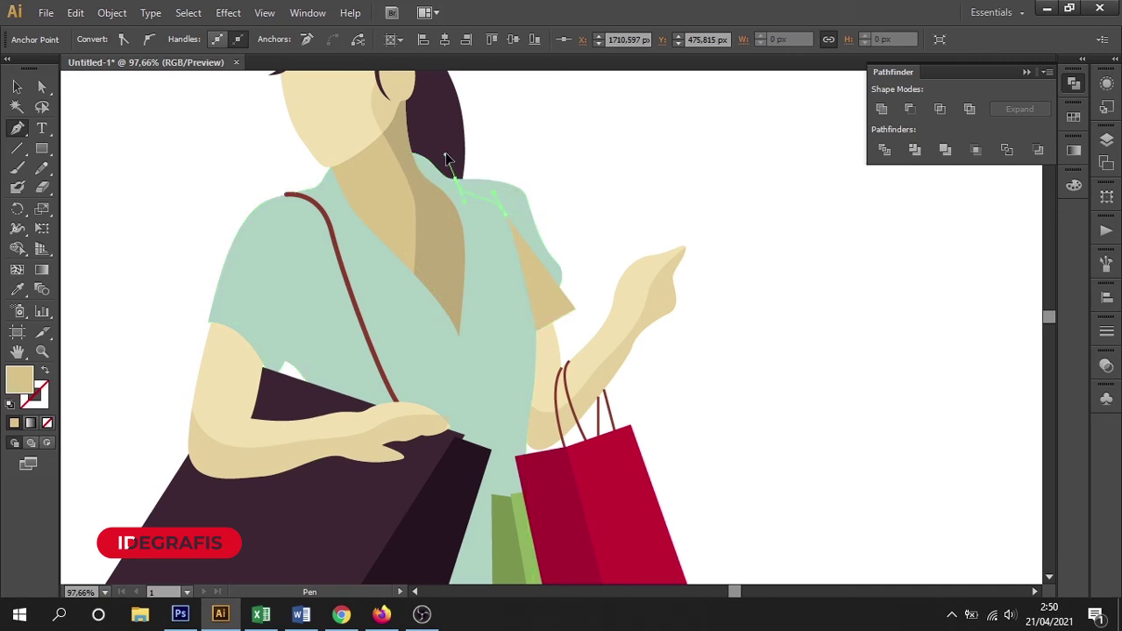
{"action": "left_click", "coordinate": [520, 139]}
{"action": "left_click", "coordinate": [571, 194]}
{"action": "left_click", "coordinate": [882, 109]}
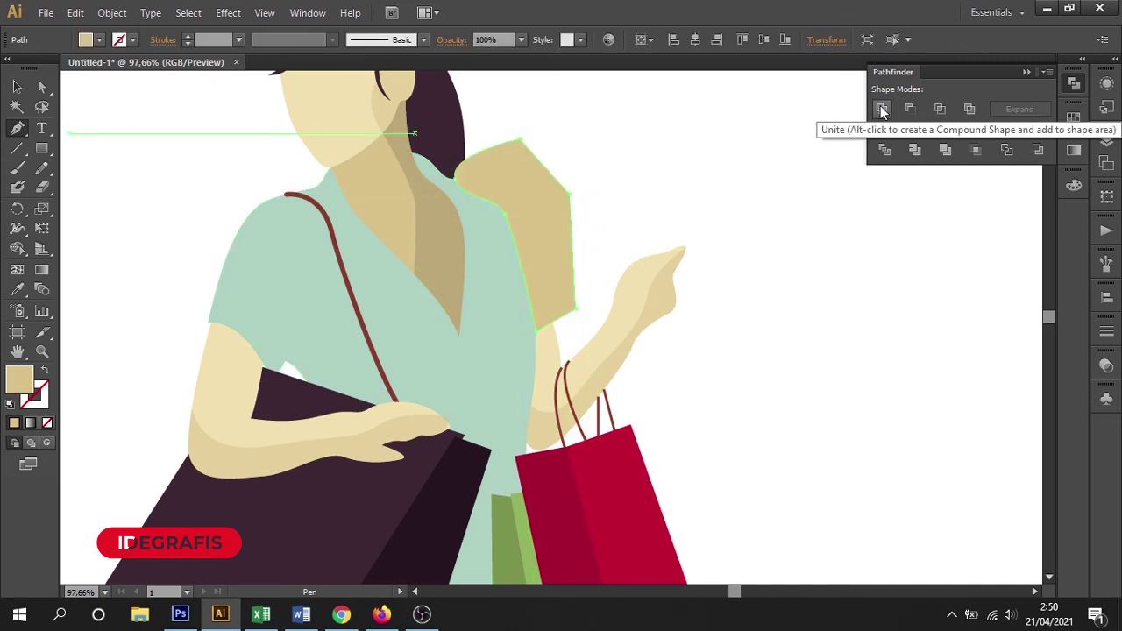
Step: Fill the shoulder shape with the darker teal #99bab0
{"action": "key", "text": "i"}
{"action": "left_click", "coordinate": [520, 321]}
{"action": "left_click", "coordinate": [17, 87]}
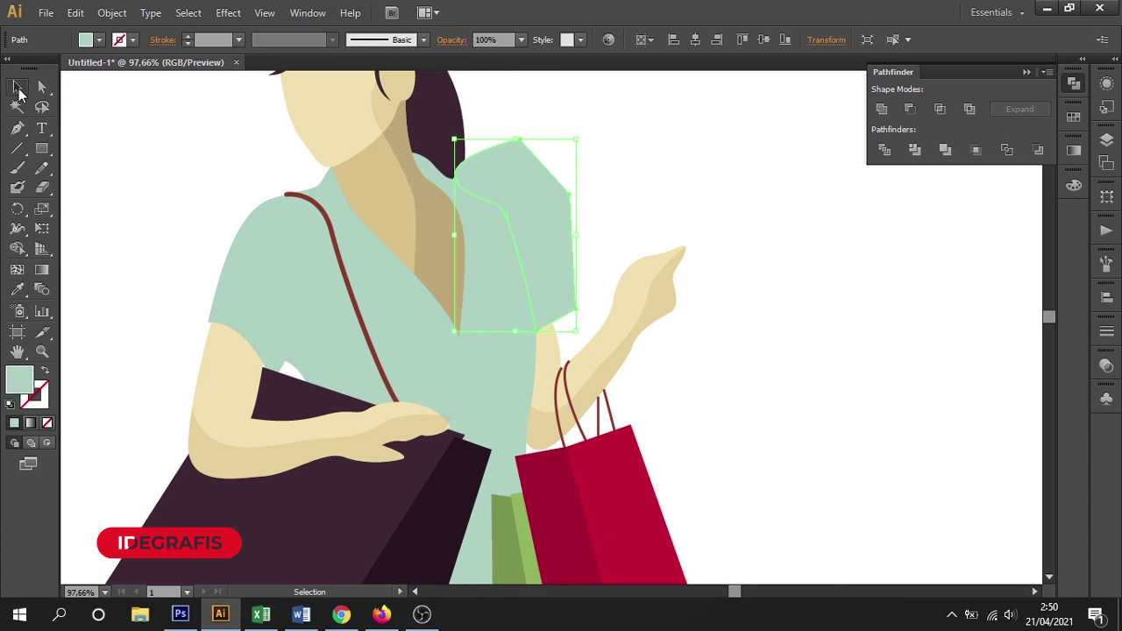
{"action": "double_click", "coordinate": [21, 377]}
{"action": "left_click_drag", "start_coordinate": [689, 272], "coordinate": [695, 292]}
{"action": "left_click", "coordinate": [1047, 235]}
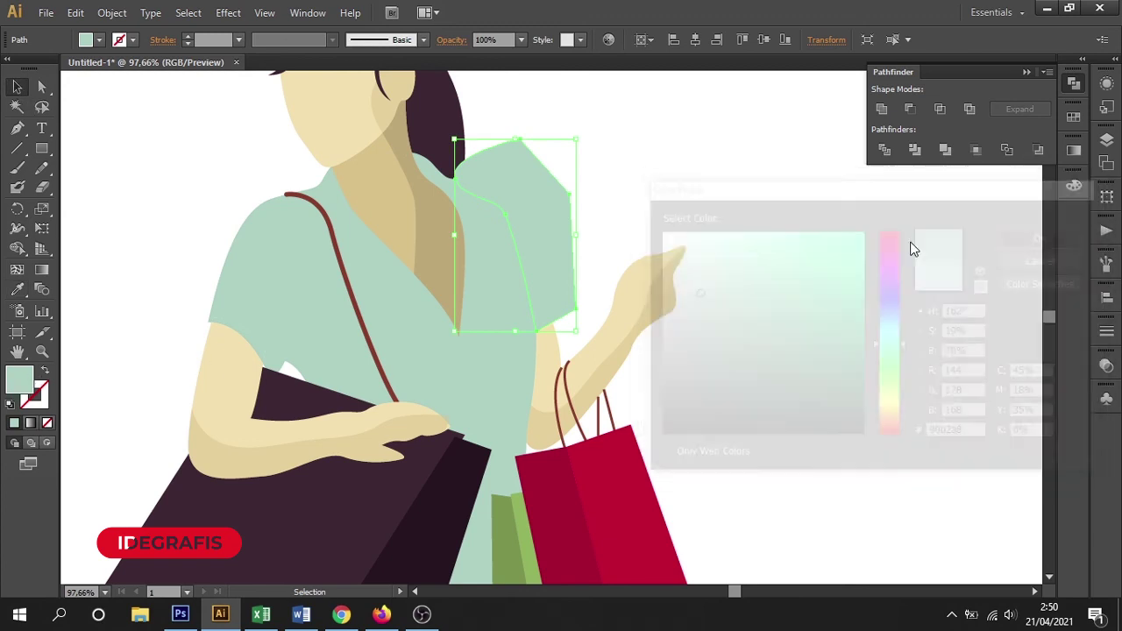
Step: Trim the shoulder shadow to the shirt's outline with Shape Builder
{"action": "left_click", "coordinate": [639, 237]}
{"action": "left_click", "coordinate": [561, 270]}
{"action": "left_click", "coordinate": [500, 383], "text": "shift"}
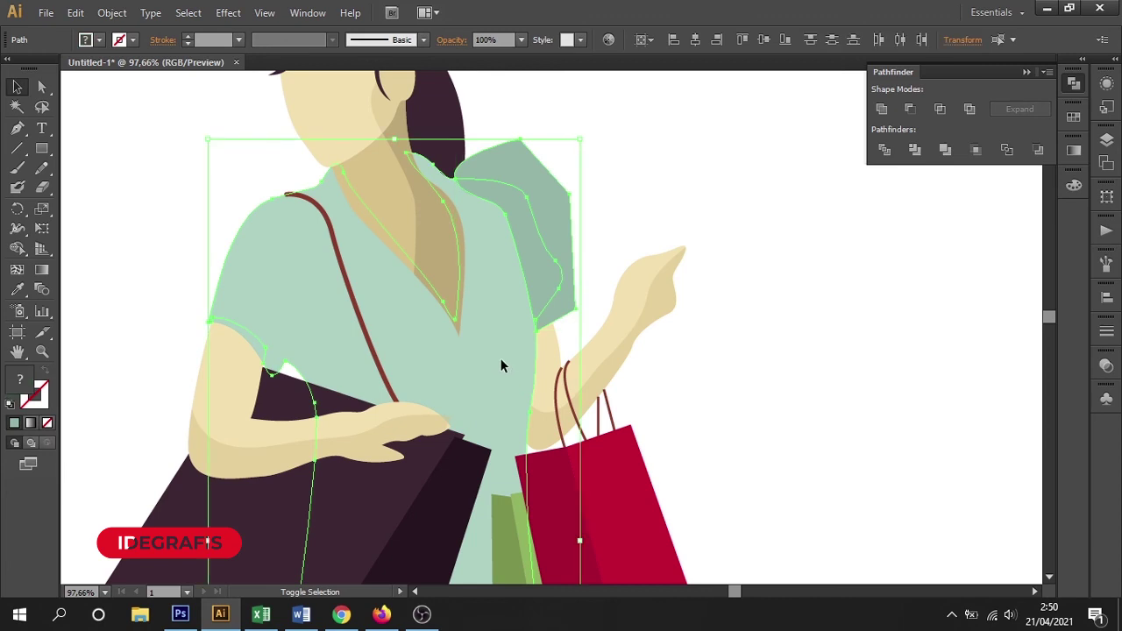
{"action": "key", "text": "shift+m"}
{"action": "key", "text": "v"}
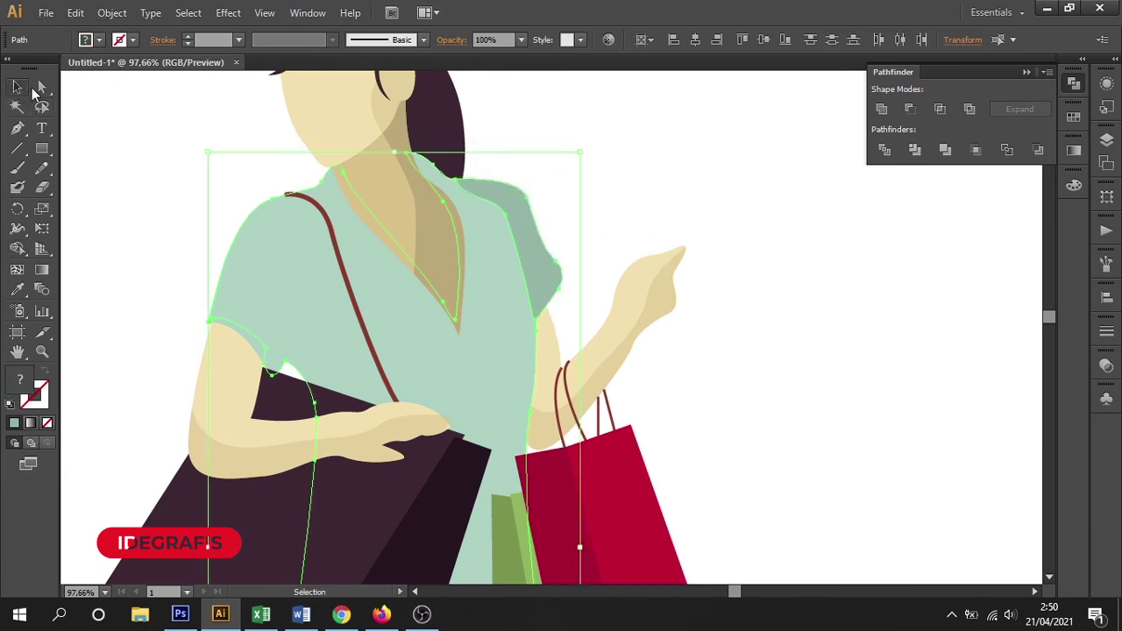
{"action": "left_click", "coordinate": [608, 146]}
{"action": "scroll", "coordinate": [594, 231], "scroll_direction": "down", "scroll_amount": 2}
{"action": "left_click", "coordinate": [17, 128]}
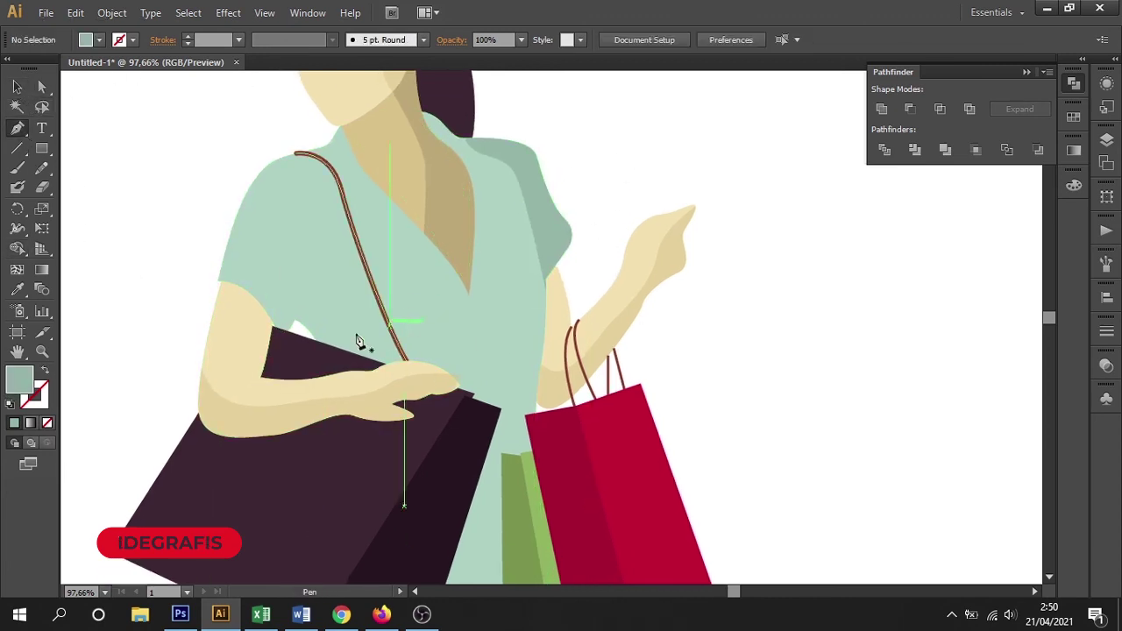
Step: Pen-draw a curved panel from the dark bag's top edge across the chest and over the bag
{"action": "left_click", "coordinate": [281, 349]}
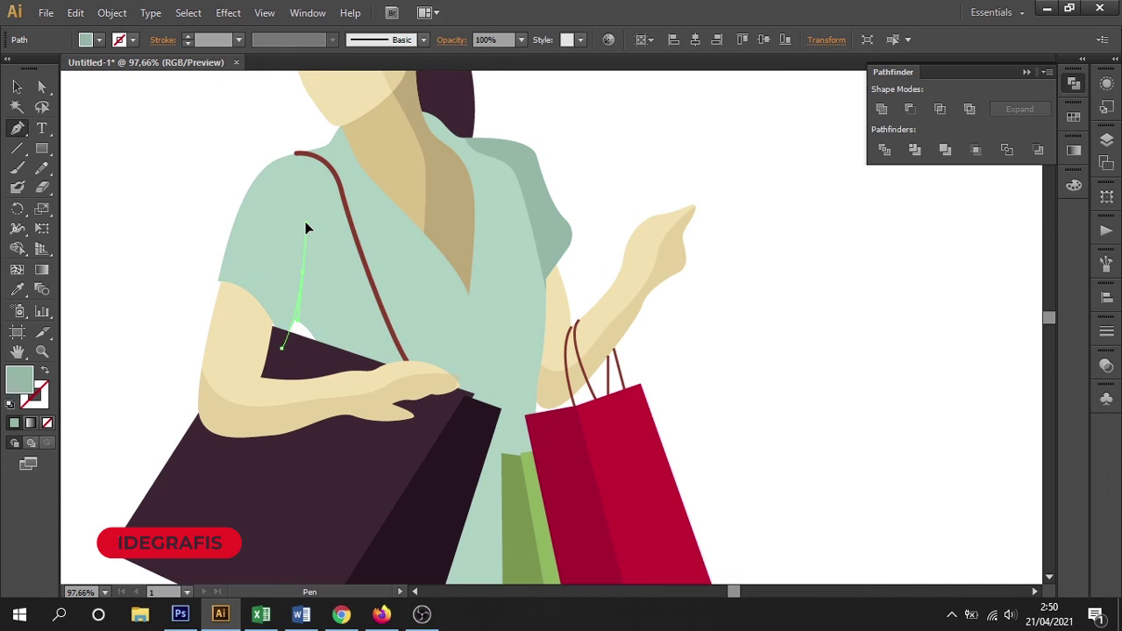
{"action": "left_click_drag", "start_coordinate": [323, 260], "coordinate": [322, 282]}
{"action": "left_click_drag", "start_coordinate": [379, 318], "coordinate": [455, 322]}
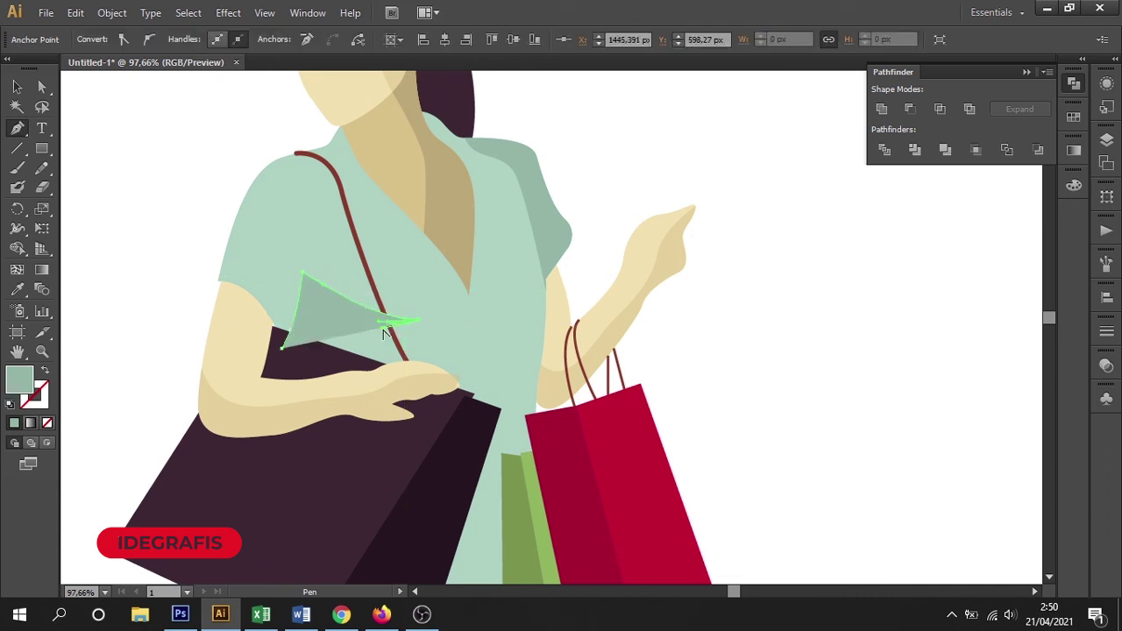
{"action": "left_click_drag", "start_coordinate": [430, 349], "coordinate": [442, 363]}
{"action": "scroll", "coordinate": [477, 342], "scroll_direction": "down", "scroll_amount": 2}
{"action": "left_click_drag", "start_coordinate": [452, 412], "coordinate": [431, 451]}
{"action": "left_click_drag", "start_coordinate": [449, 549], "coordinate": [433, 330]}
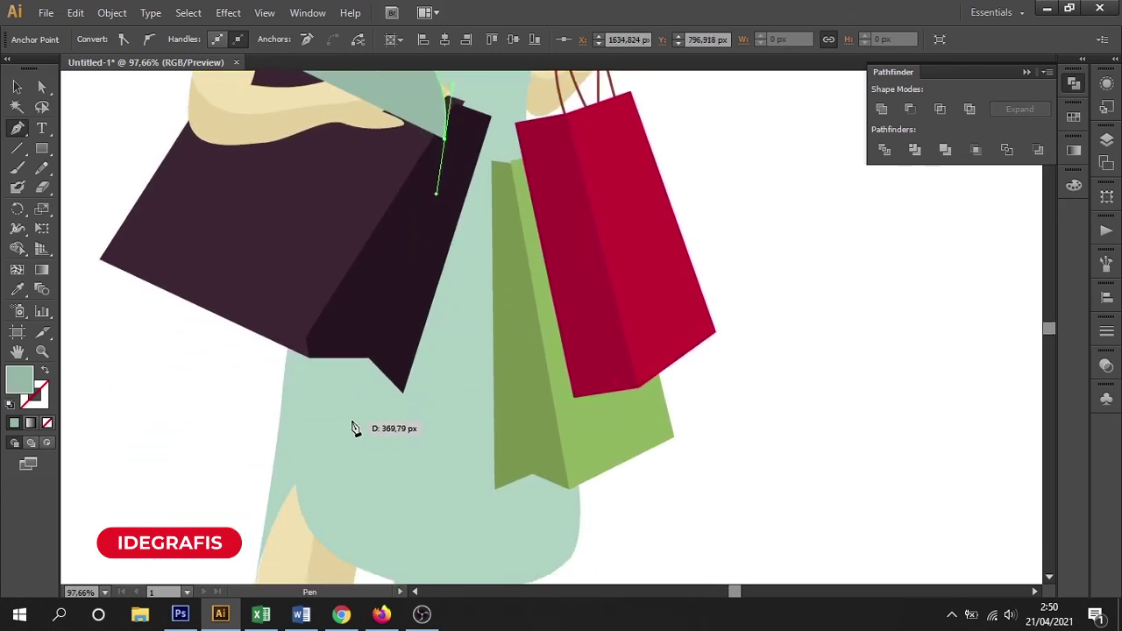
{"action": "left_click_drag", "start_coordinate": [353, 333], "coordinate": [336, 449]}
{"action": "left_click_drag", "start_coordinate": [255, 348], "coordinate": [216, 338]}
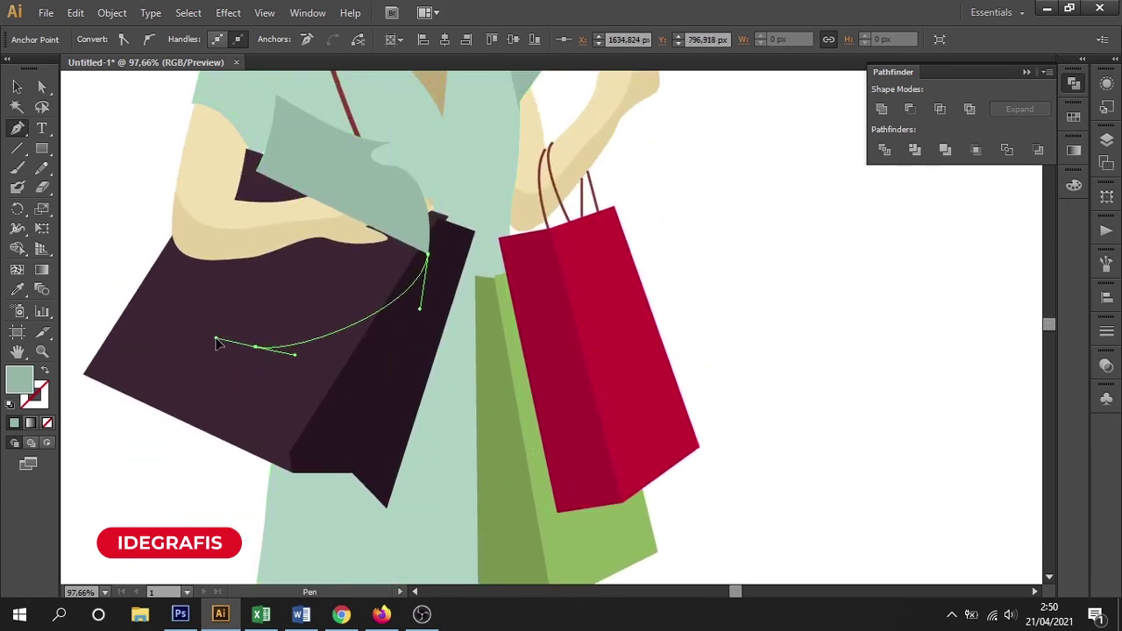
{"action": "left_click", "coordinate": [274, 96]}
{"action": "scroll", "coordinate": [613, 185], "scroll_direction": "up", "scroll_amount": 4}
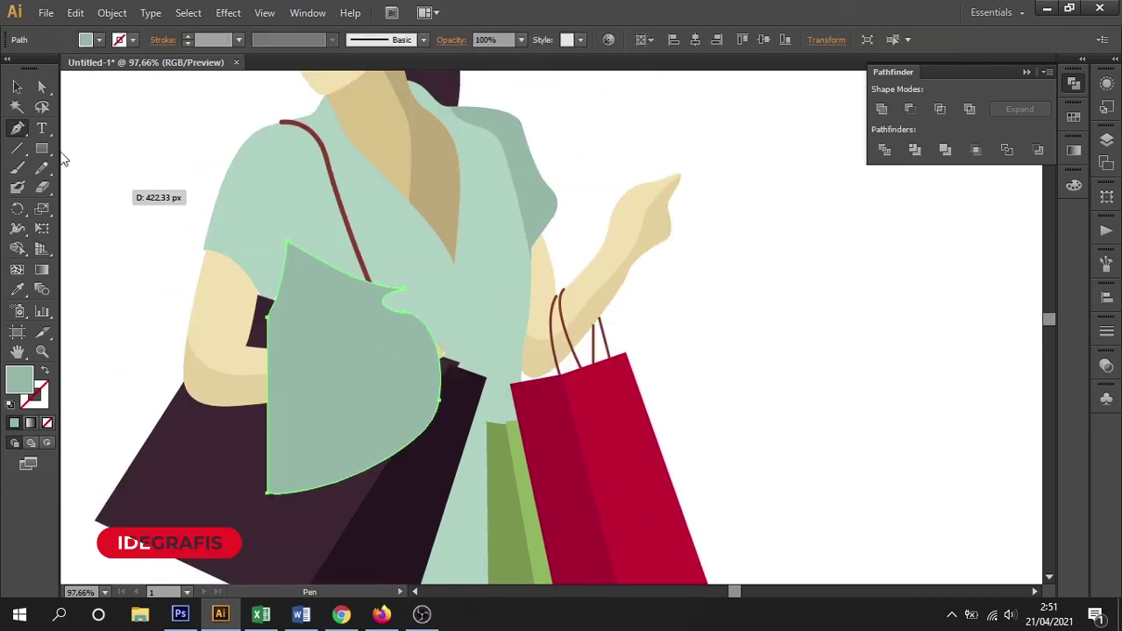
Step: Trim away the panel's sliver outside the shirt with Shape Builder
{"action": "left_click", "coordinate": [22, 92]}
{"action": "left_click", "coordinate": [260, 196], "text": "shift"}
{"action": "key", "text": "shift+m"}
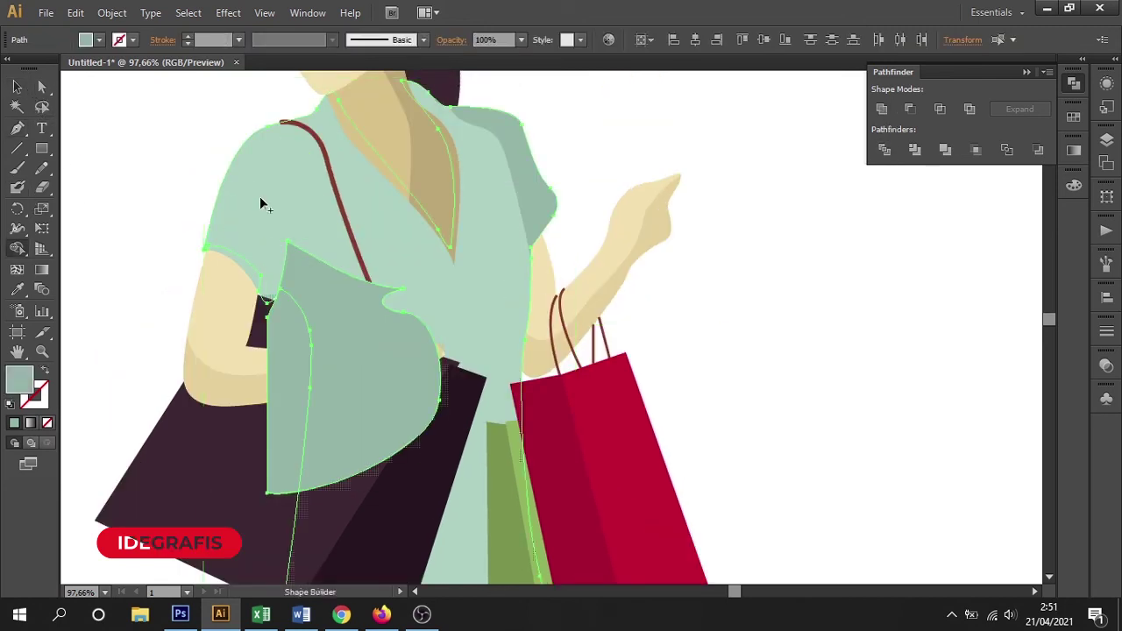
{"action": "left_click", "coordinate": [294, 382], "text": "alt"}
{"action": "left_click", "coordinate": [16, 86]}
{"action": "left_click", "coordinate": [146, 87]}
{"action": "left_click", "coordinate": [362, 348]}
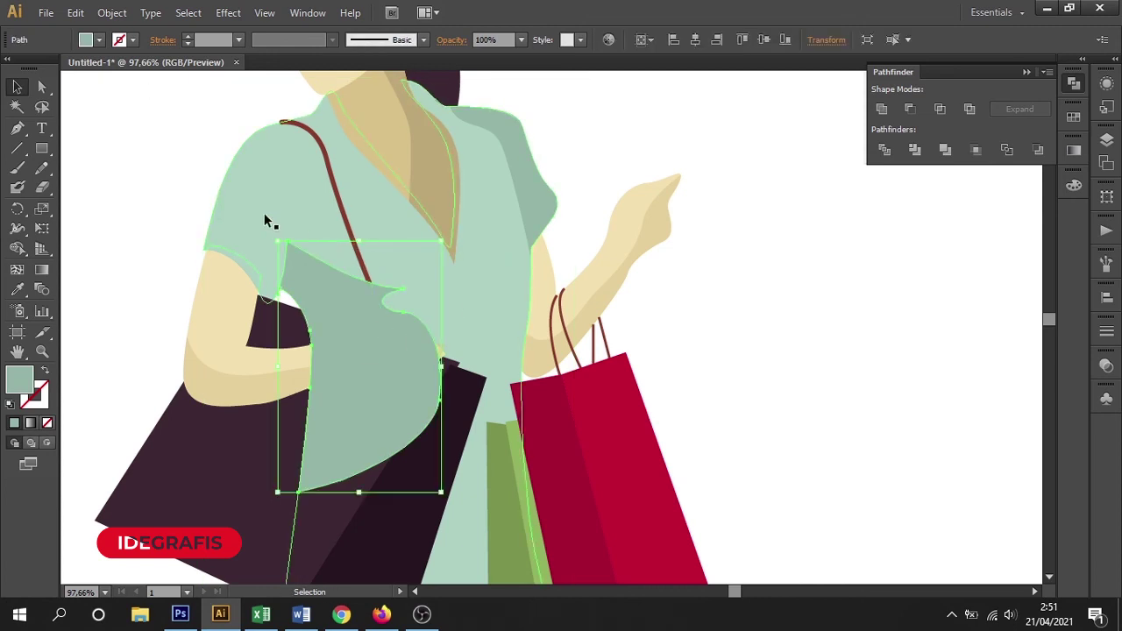
Step: Bring the forearm, upper arm and dark bag in front of the new shirt panel
{"action": "left_click", "coordinate": [120, 244]}
{"action": "left_click", "coordinate": [203, 379]}
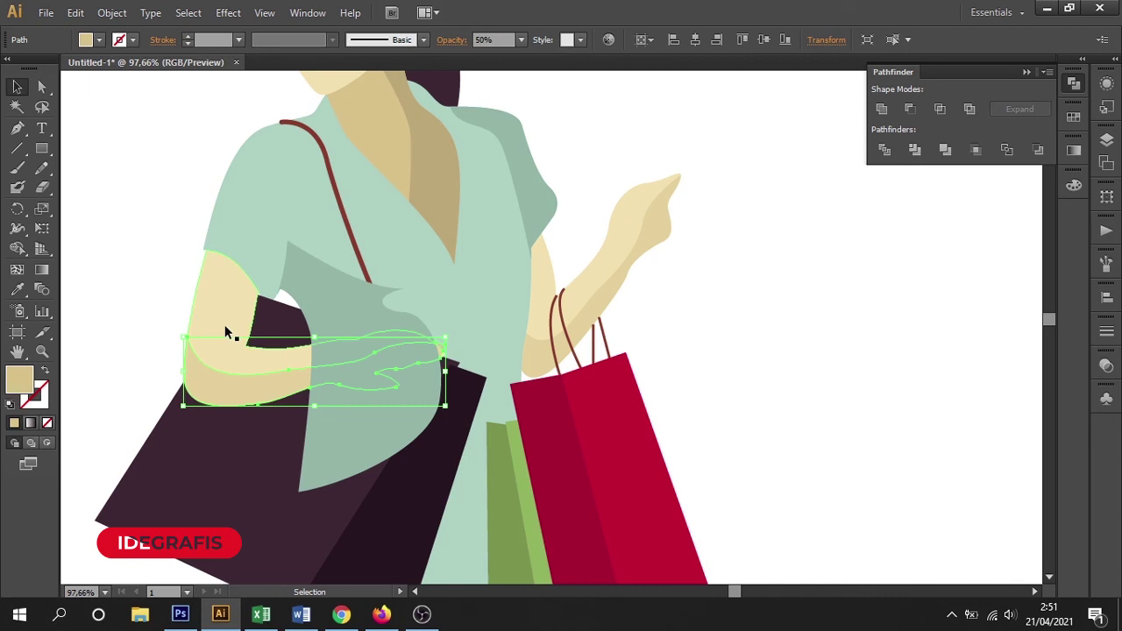
{"action": "left_click", "coordinate": [227, 321], "text": "shift"}
{"action": "left_click", "coordinate": [275, 508], "text": "shift"}
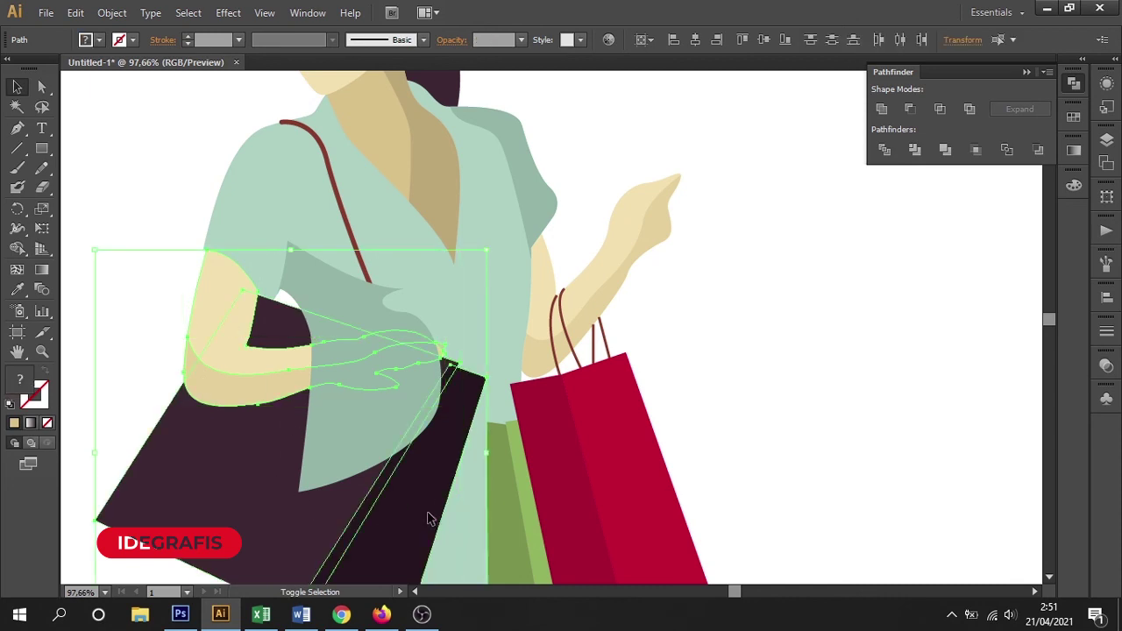
{"action": "key", "text": "ctrl+shift+bracketright"}
{"action": "left_click", "coordinate": [659, 298]}
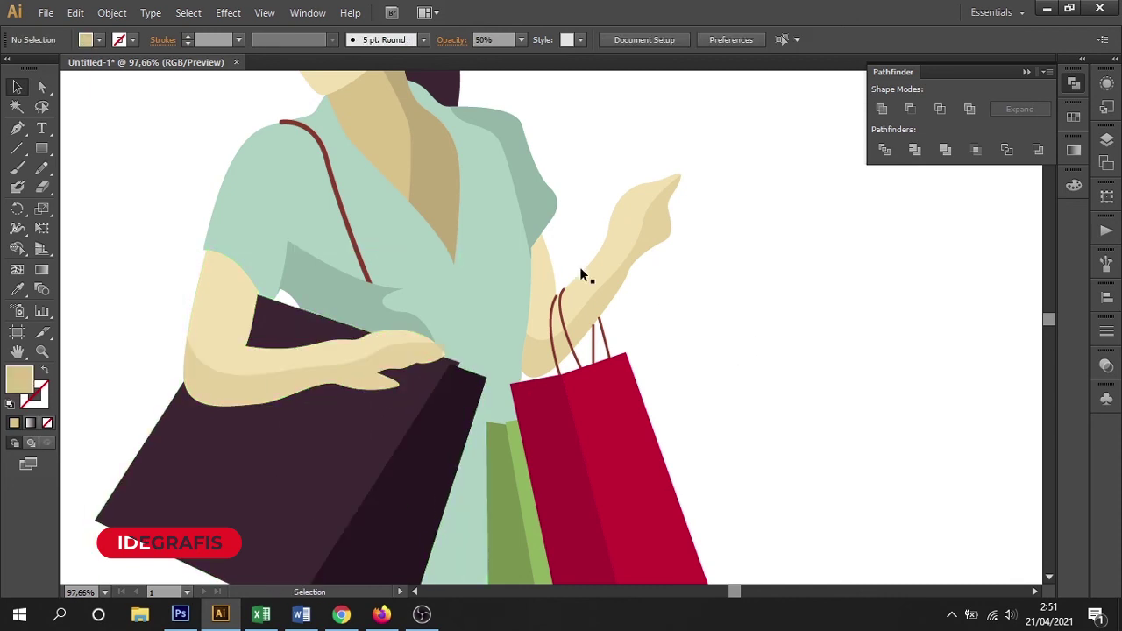
{"action": "left_click", "coordinate": [347, 221]}
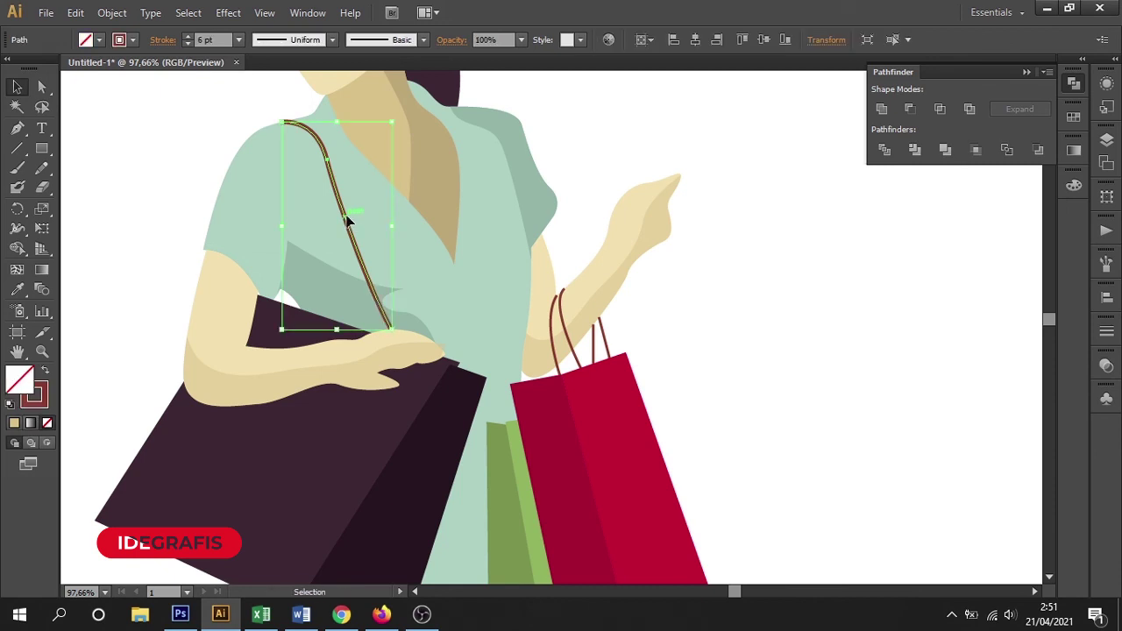
{"action": "left_click", "coordinate": [773, 316]}
{"action": "scroll", "coordinate": [717, 362], "scroll_direction": "down", "scroll_amount": 3}
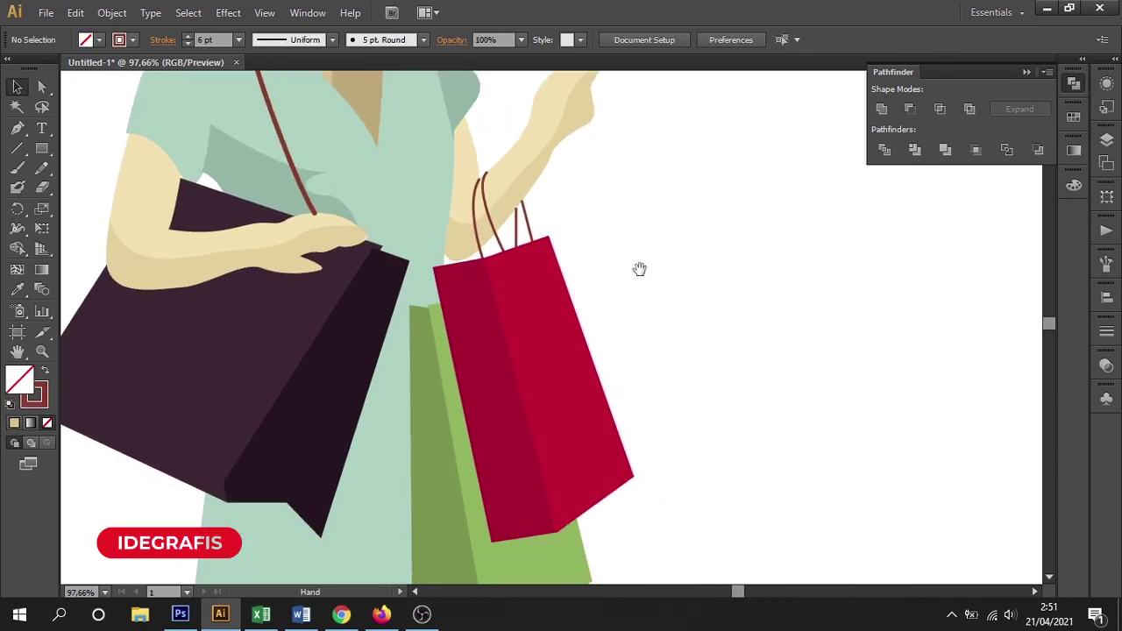
Step: Pen-draw a fold shape down the dress's right side and give it the dress's teal
{"action": "scroll", "coordinate": [641, 268], "scroll_direction": "down", "scroll_amount": 3}
{"action": "key", "text": "ctrl+minus"}
{"action": "key", "text": "ctrl+minus"}
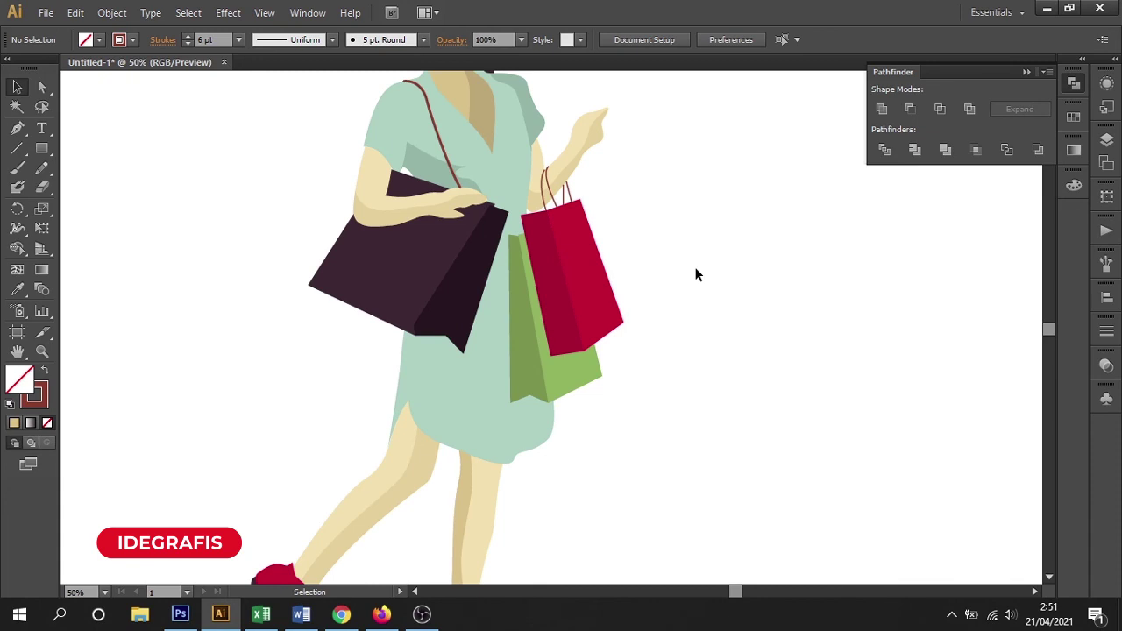
{"action": "mouse_move", "coordinate": [277, 156]}
{"action": "left_mouse_down"}
{"action": "mouse_move", "coordinate": [783, 526]}
{"action": "mouse_move", "coordinate": [772, 504]}
{"action": "left_mouse_up"}
{"action": "key", "text": "p"}
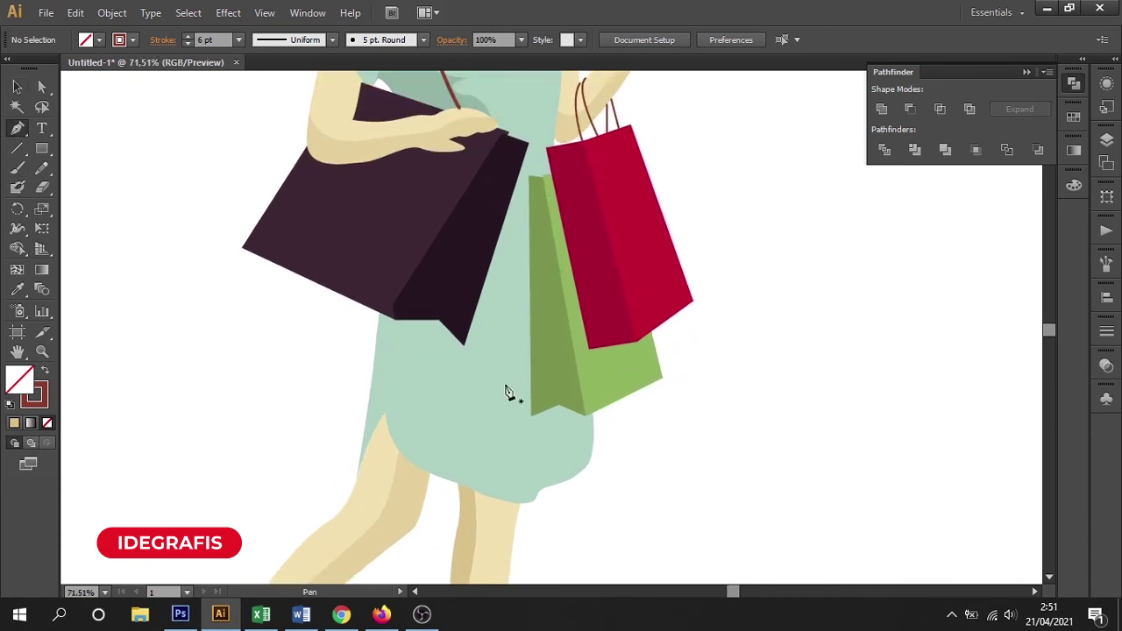
{"action": "left_click_drag", "start_coordinate": [631, 522], "coordinate": [618, 538]}
{"action": "left_click", "coordinate": [511, 527]}
{"action": "left_click", "coordinate": [526, 502]}
{"action": "left_click", "coordinate": [533, 430]}
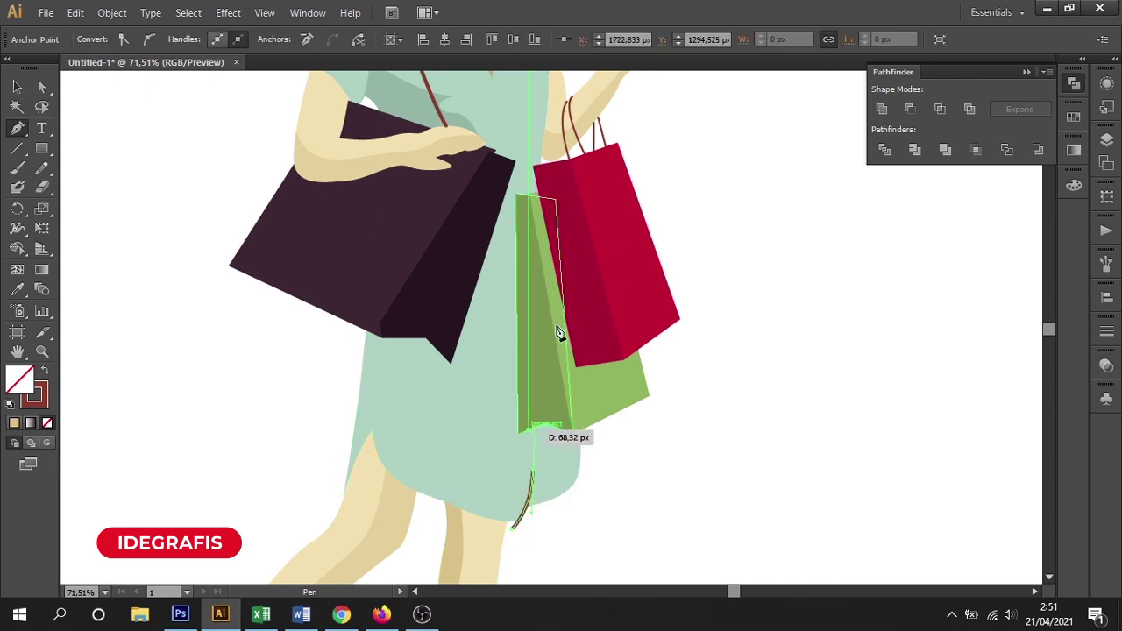
{"action": "left_click", "coordinate": [548, 246]}
{"action": "left_click_drag", "start_coordinate": [611, 457], "coordinate": [601, 501]}
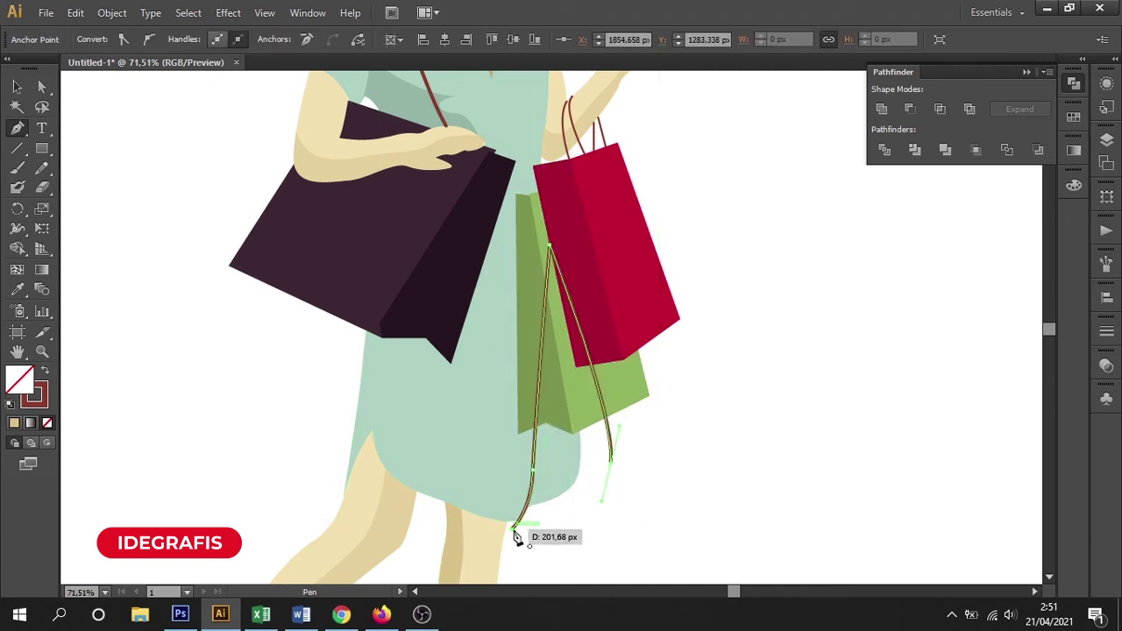
{"action": "left_click_drag", "start_coordinate": [516, 533], "coordinate": [591, 535]}
{"action": "key", "text": "i"}
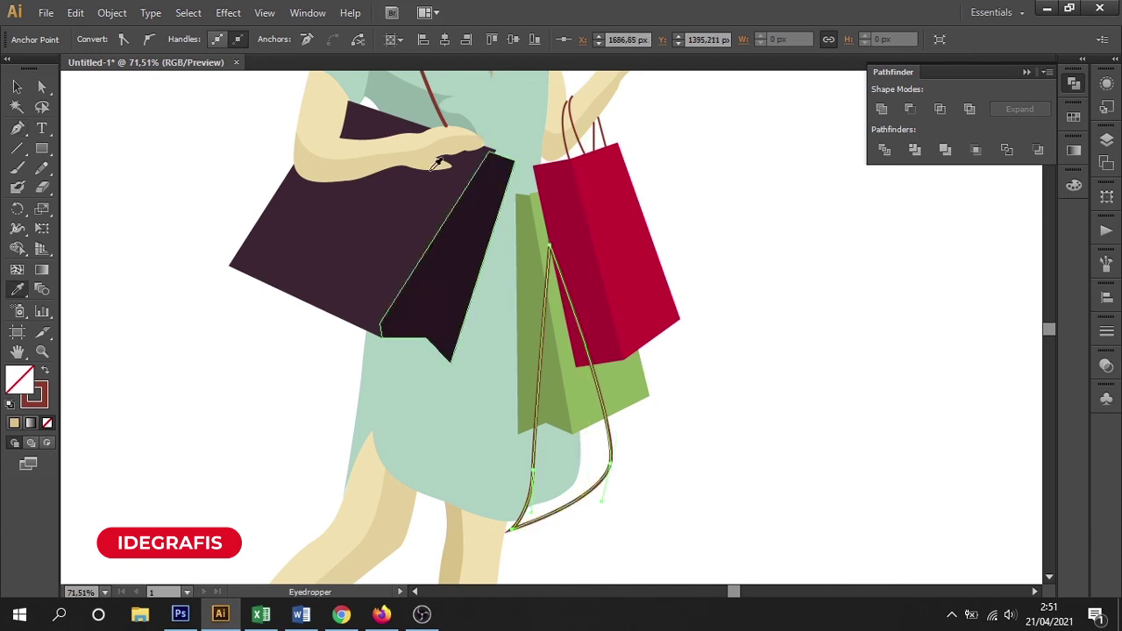
{"action": "left_click", "coordinate": [421, 103]}
Step: Trim the fold shape to the dress outline with Shape Builder
{"action": "key", "text": "v"}
{"action": "left_click", "coordinate": [576, 544]}
{"action": "left_click", "coordinate": [561, 504]}
{"action": "left_click", "coordinate": [485, 506], "text": "shift"}
{"action": "key", "text": "shift+m"}
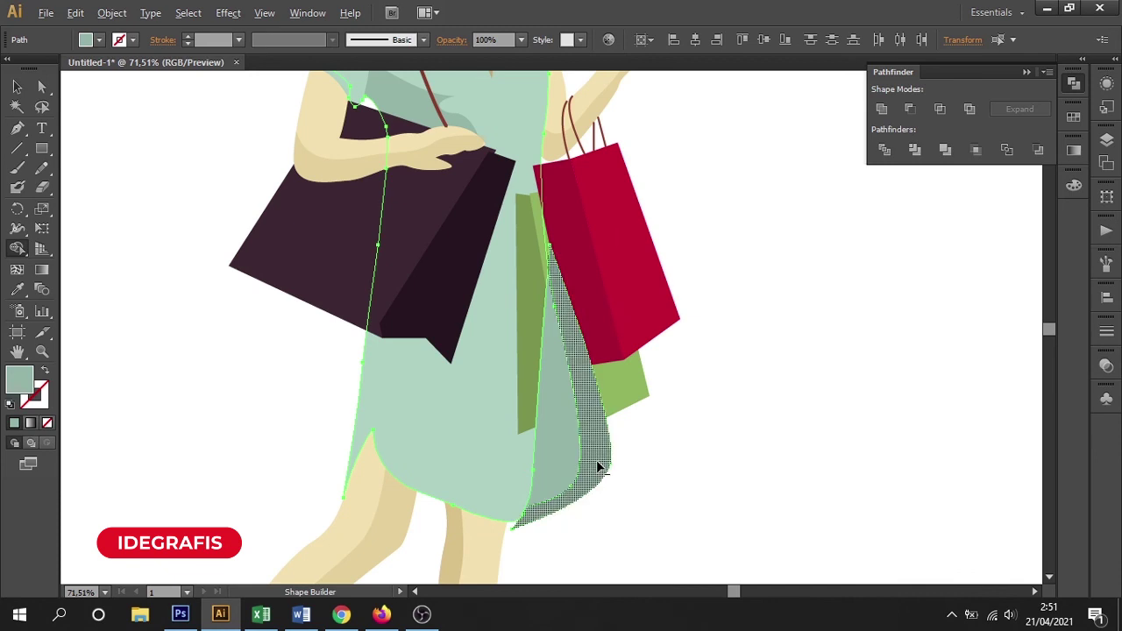
{"action": "left_click", "coordinate": [17, 86]}
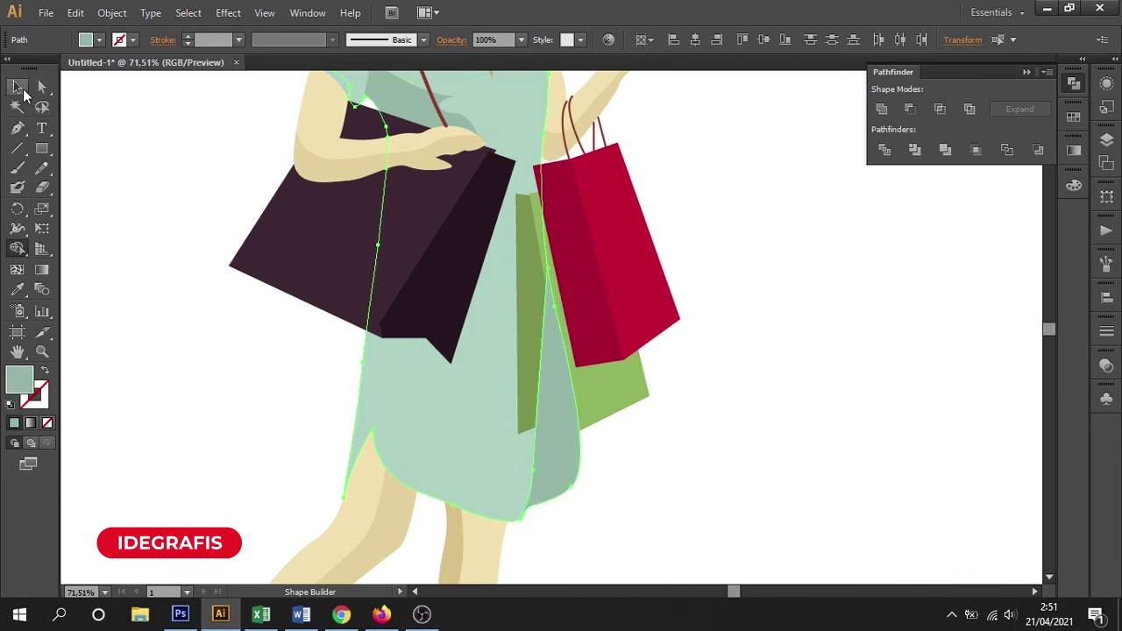
{"action": "left_click", "coordinate": [840, 479]}
{"action": "left_click", "coordinate": [564, 482]}
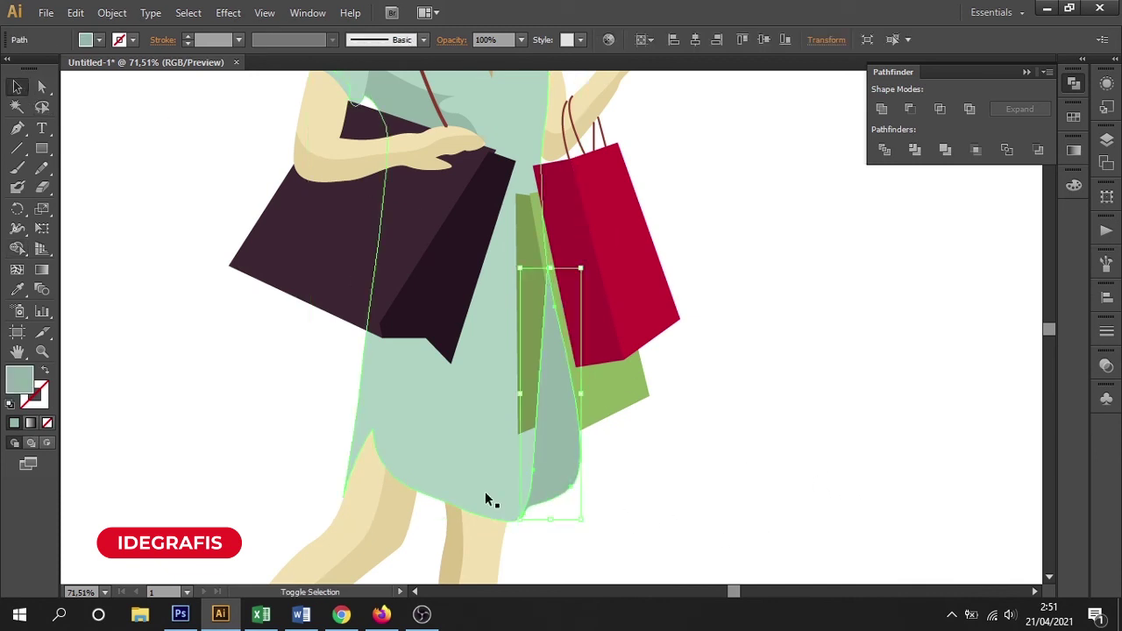
{"action": "left_click", "coordinate": [685, 476]}
Step: Select the green and red bags together, then deselect them
{"action": "left_click", "coordinate": [522, 224]}
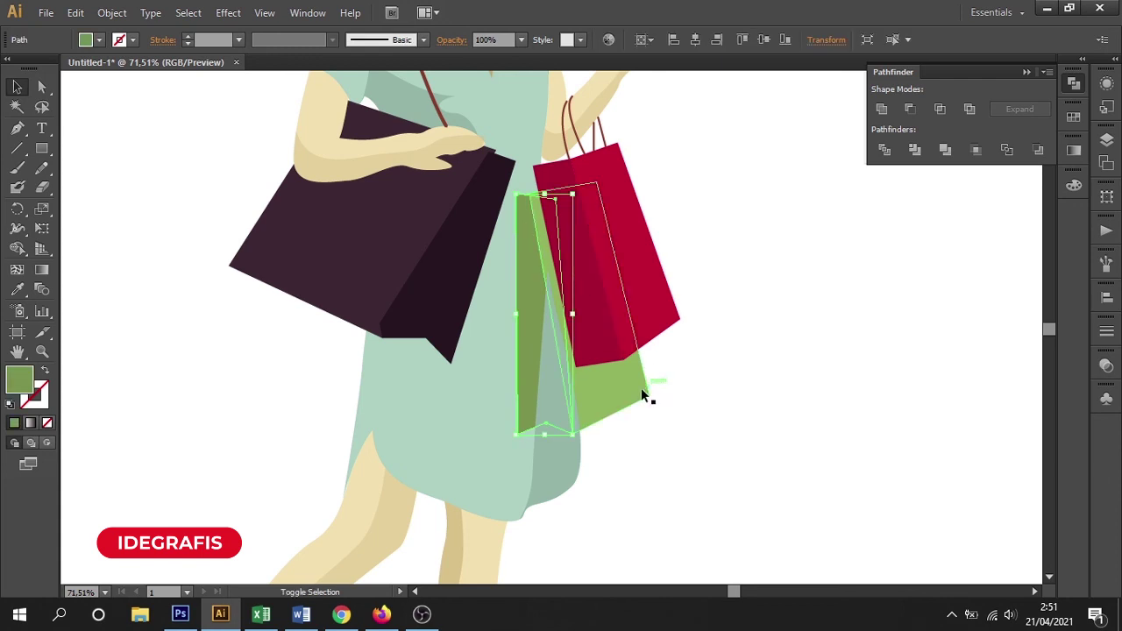
{"action": "left_click", "coordinate": [617, 177], "text": "shift"}
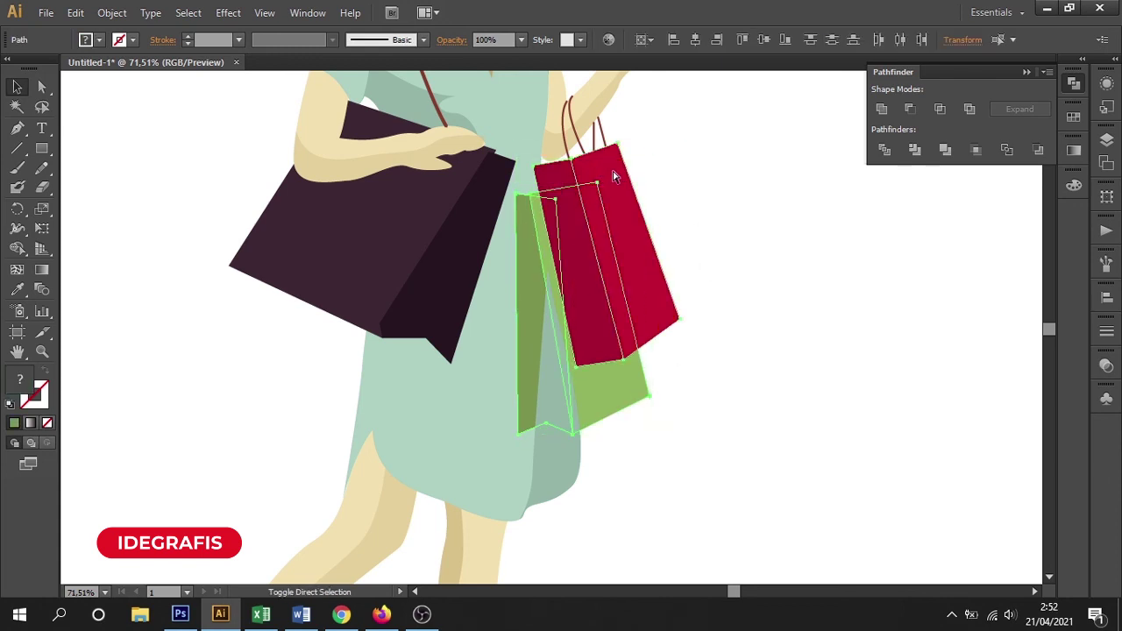
{"action": "left_click", "coordinate": [739, 418]}
{"action": "scroll", "coordinate": [766, 401], "scroll_direction": "down", "scroll_amount": 1}
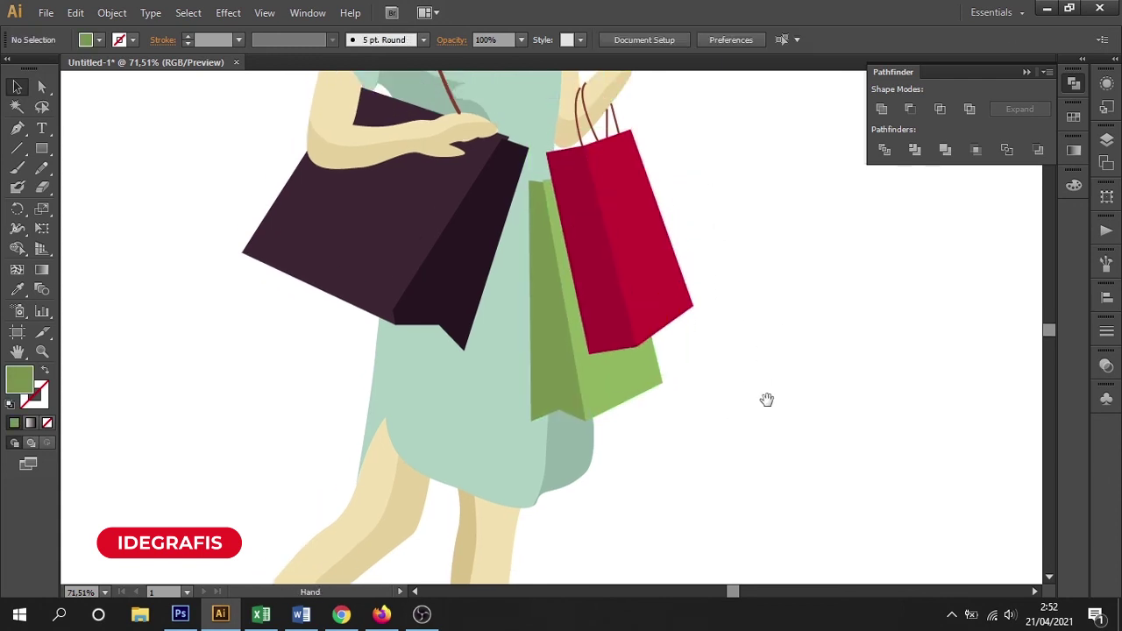
Step: Pen-draw a thin curved sliver from the dress hem up toward the bag
{"action": "scroll", "coordinate": [751, 396], "scroll_direction": "down", "scroll_amount": 2}
{"action": "left_click", "coordinate": [17, 128]}
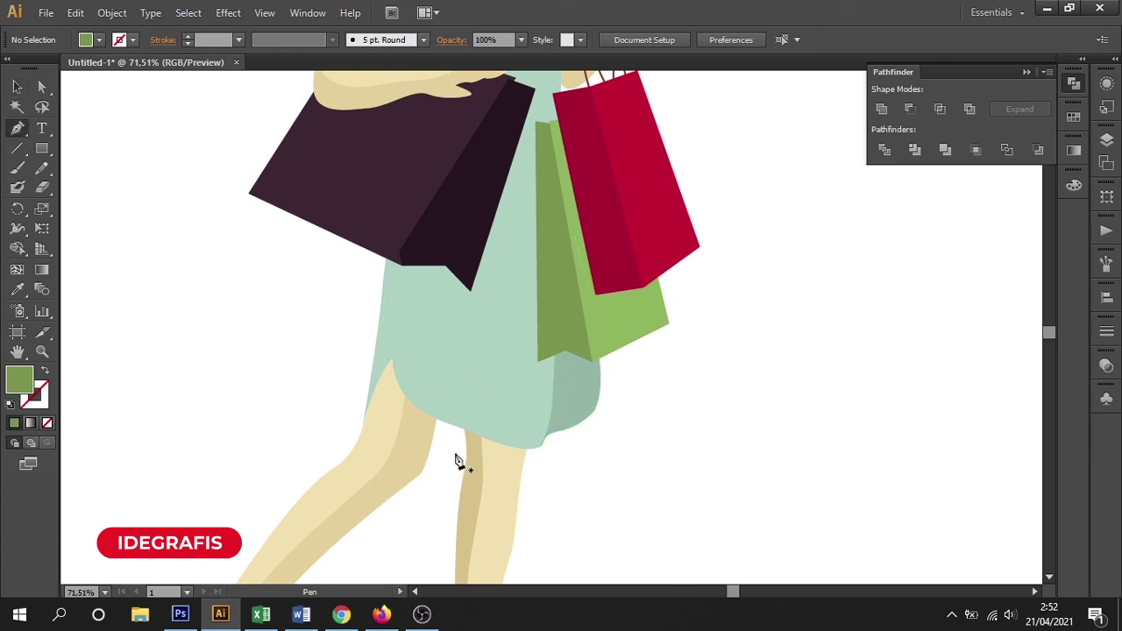
{"action": "left_click", "coordinate": [455, 453]}
{"action": "mouse_move", "coordinate": [505, 259]}
{"action": "left_mouse_down"}
{"action": "mouse_move", "coordinate": [519, 183]}
{"action": "mouse_move", "coordinate": [476, 355]}
{"action": "left_mouse_up"}
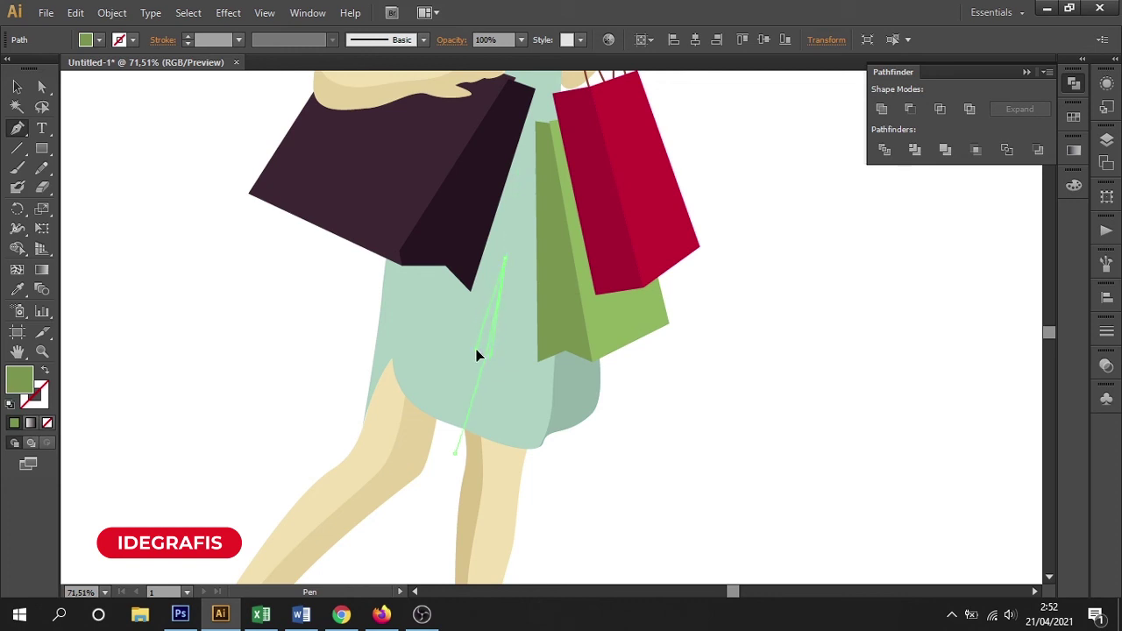
{"action": "left_click", "coordinate": [442, 441]}
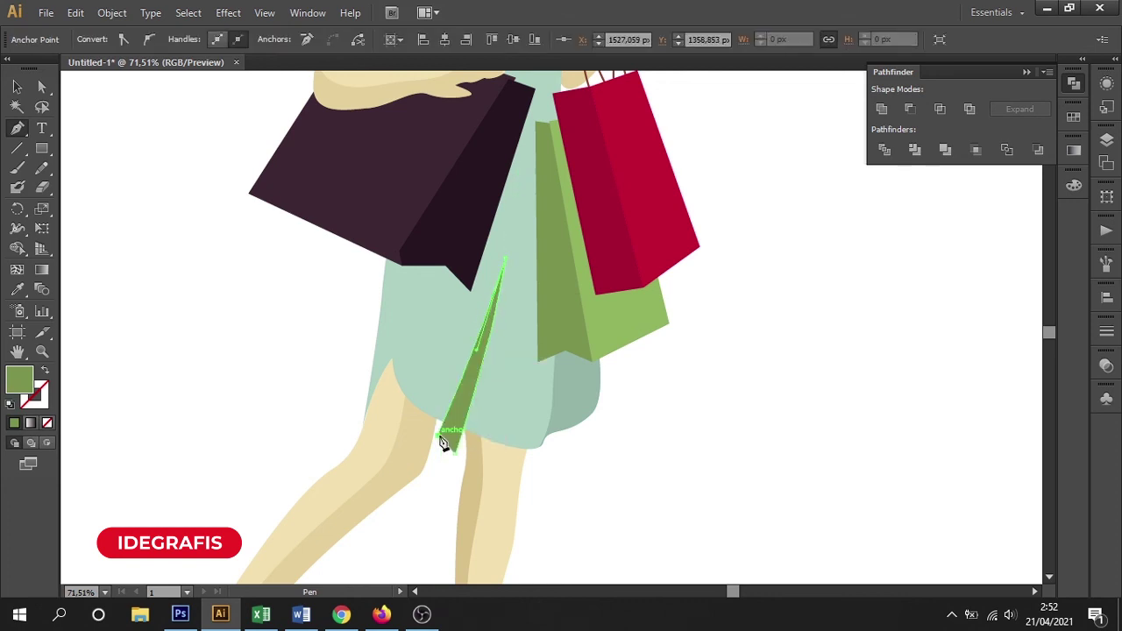
Step: Fill the sliver with the dress's mint and merge it with the dress using Shape Builder
{"action": "key", "text": "i"}
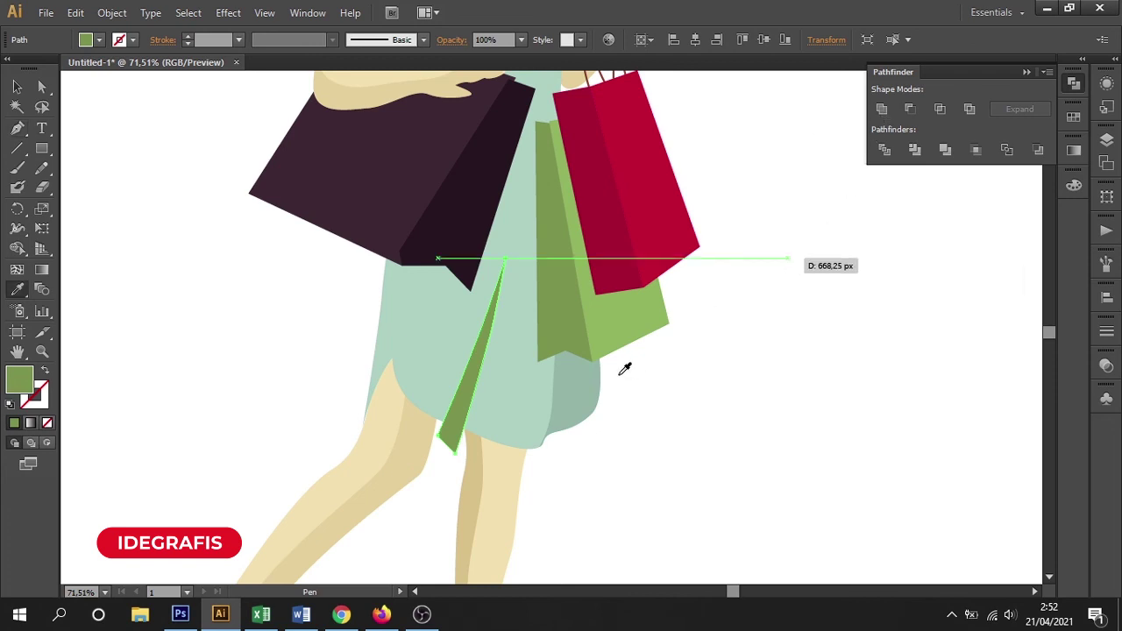
{"action": "left_click", "coordinate": [517, 386]}
{"action": "left_click", "coordinate": [16, 87]}
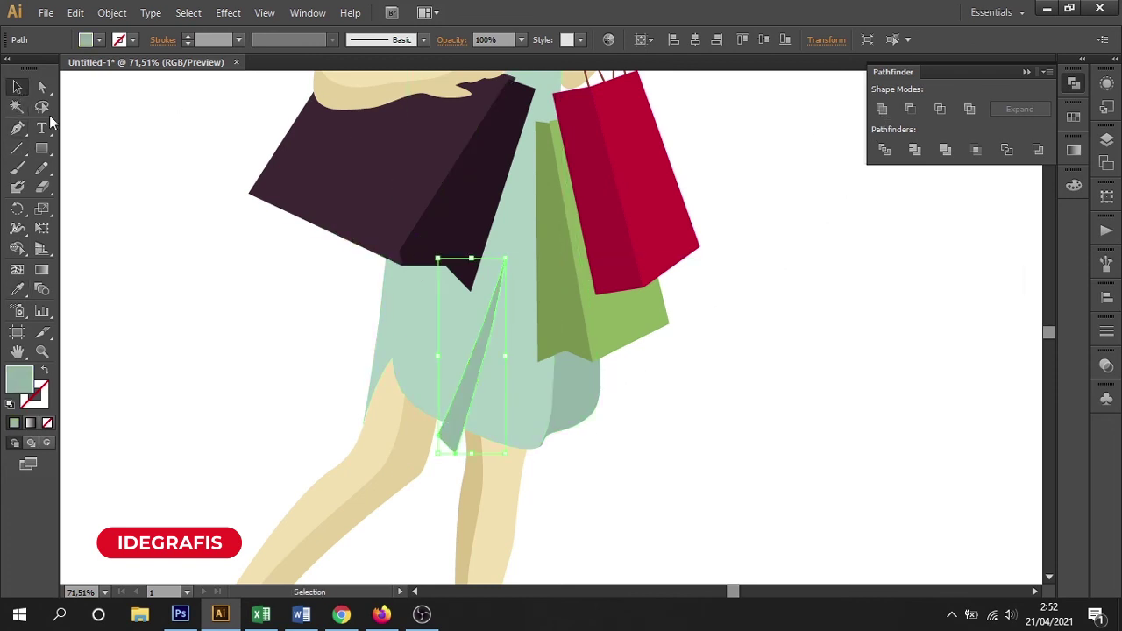
{"action": "left_click", "coordinate": [392, 311], "text": "shift"}
{"action": "key", "text": "shift+m"}
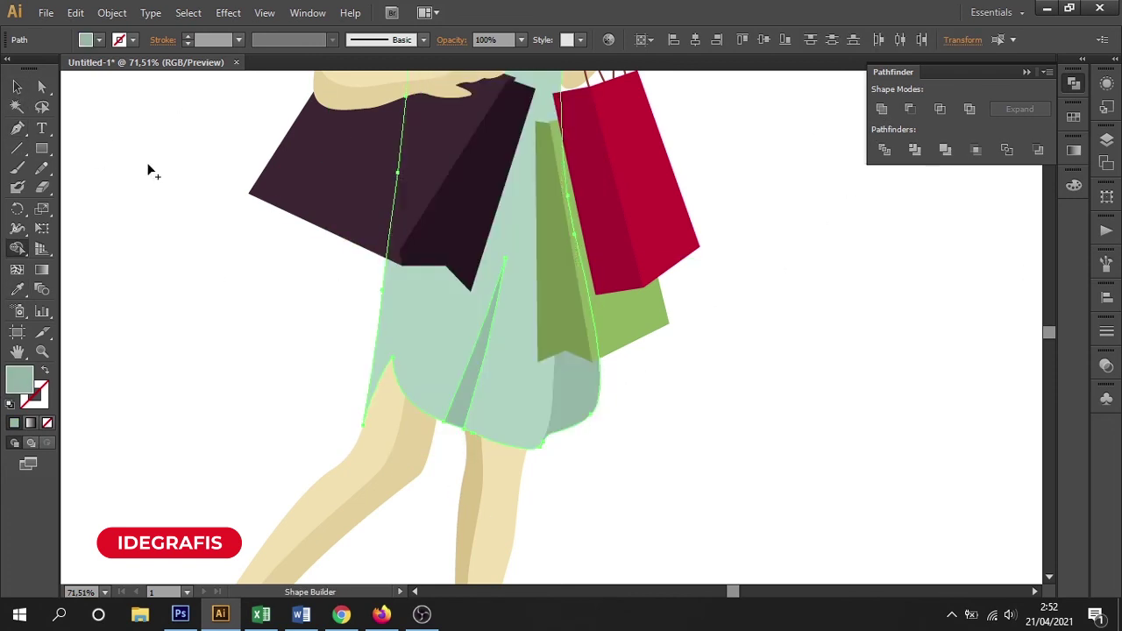
{"action": "left_click", "coordinate": [17, 87]}
{"action": "left_click_drag", "start_coordinate": [286, 255], "coordinate": [220, 441]}
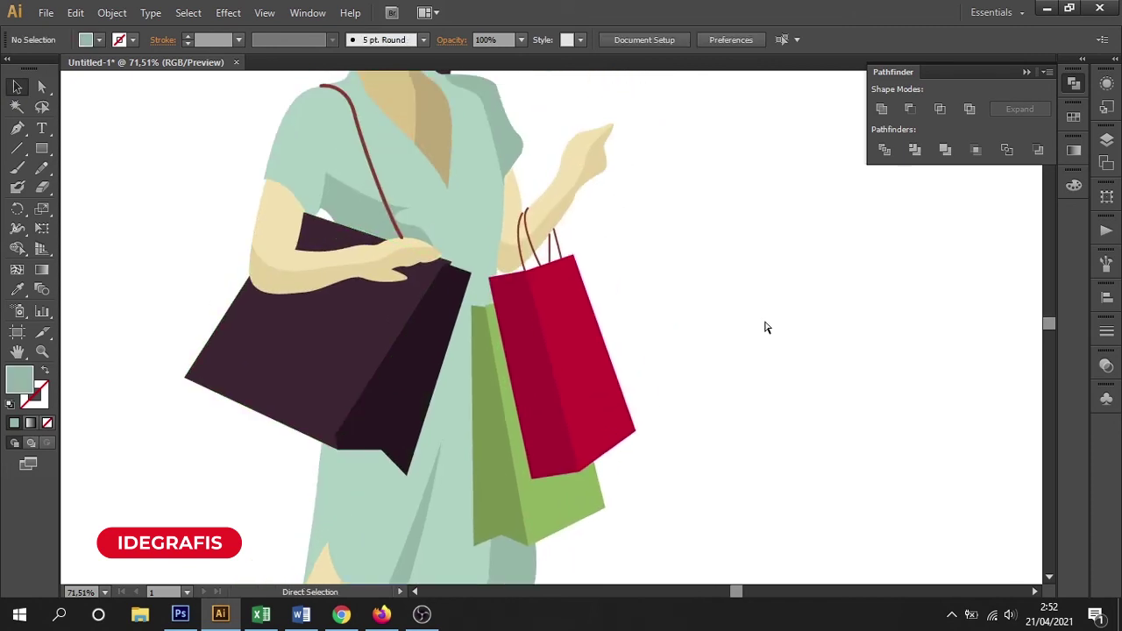
{"action": "key", "text": "ctrl+minus"}
{"action": "key", "text": "ctrl+minus"}
{"action": "key", "text": "ctrl+minus"}
{"action": "key", "text": "ctrl+minus"}
Step: Smooth the face's left cheek by moving its anchor point
{"action": "mouse_move", "coordinate": [393, 234]}
{"action": "left_mouse_down"}
{"action": "mouse_move", "coordinate": [671, 362]}
{"action": "mouse_move", "coordinate": [591, 375]}
{"action": "mouse_move", "coordinate": [585, 400]}
{"action": "left_mouse_up"}
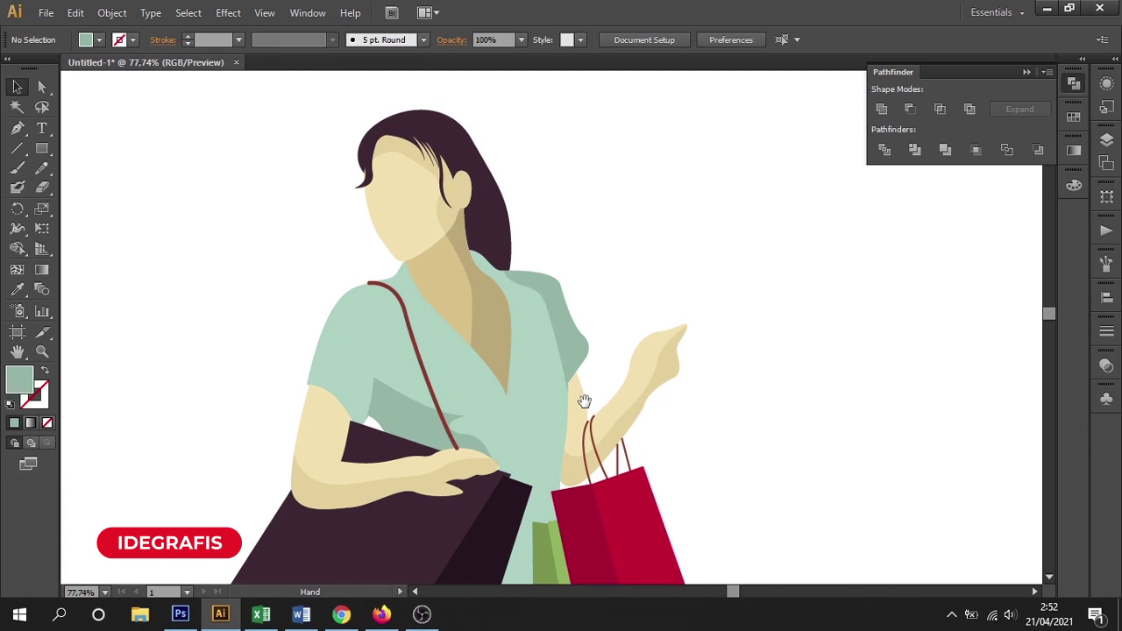
{"action": "left_click_drag", "start_coordinate": [289, 147], "coordinate": [664, 388]}
{"action": "left_click", "coordinate": [17, 87]}
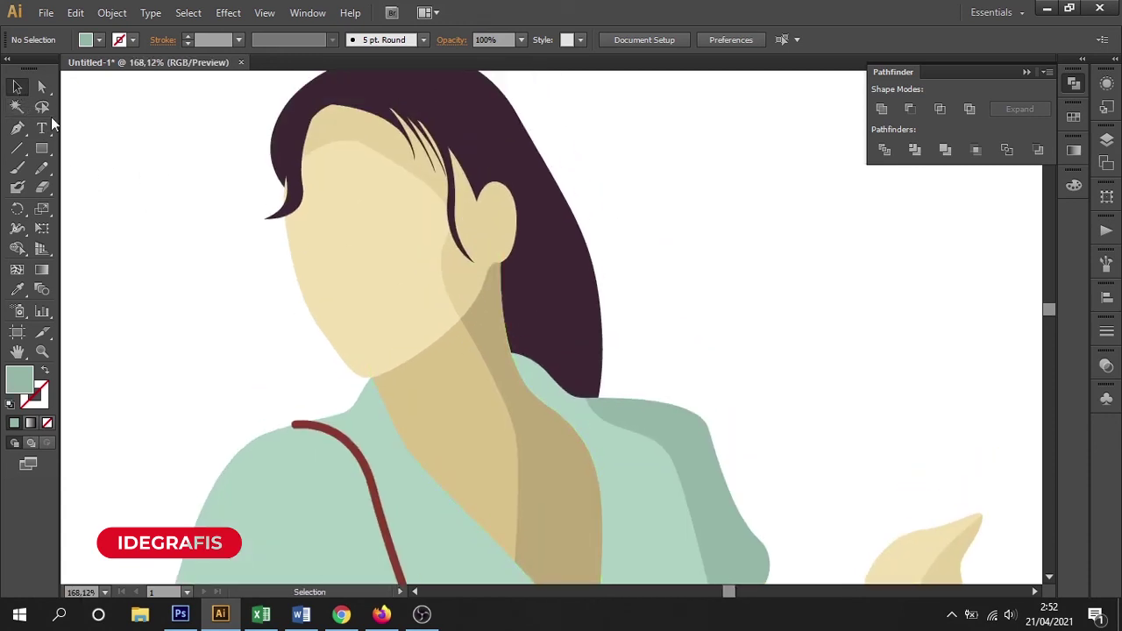
{"action": "left_click", "coordinate": [300, 276]}
{"action": "left_click", "coordinate": [41, 87]}
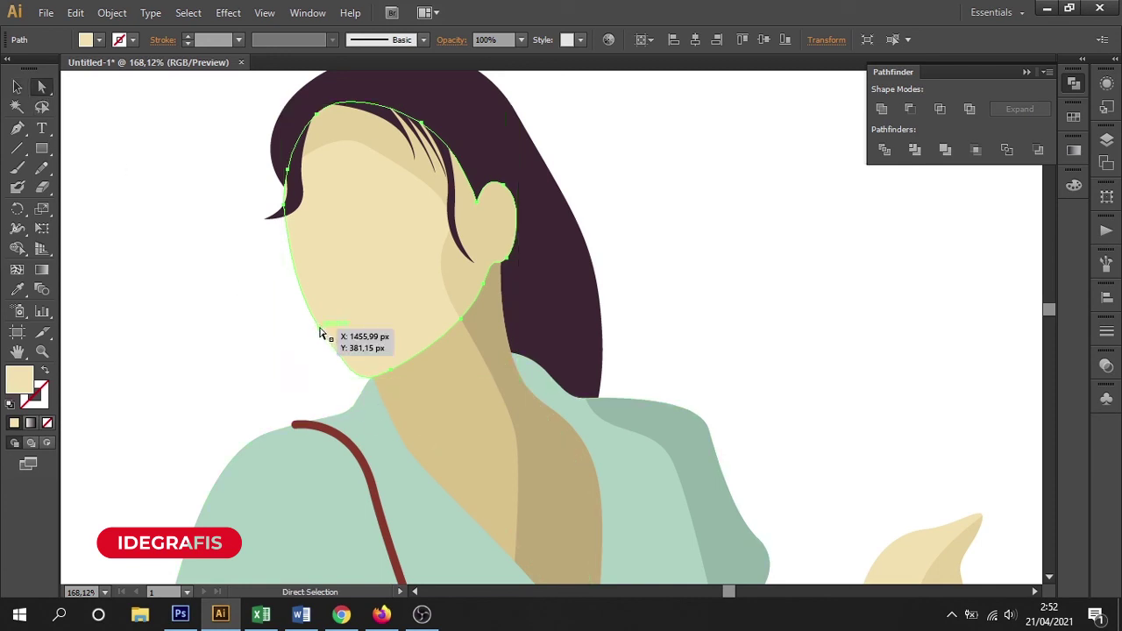
{"action": "left_click_drag", "start_coordinate": [232, 146], "coordinate": [516, 399]}
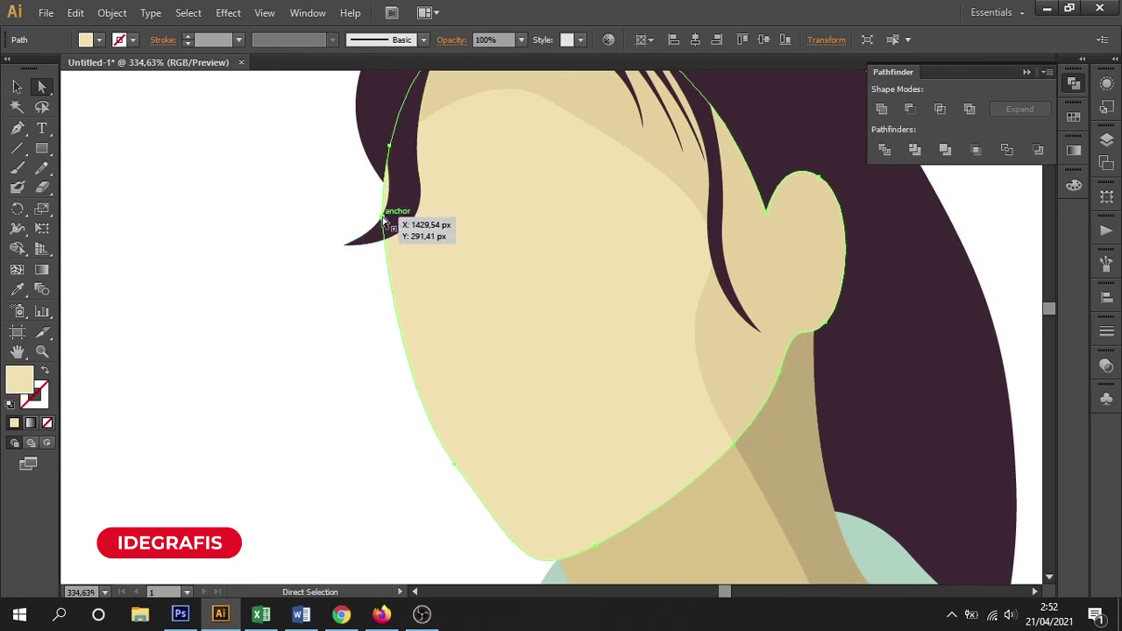
{"action": "left_click_drag", "start_coordinate": [383, 219], "coordinate": [399, 228]}
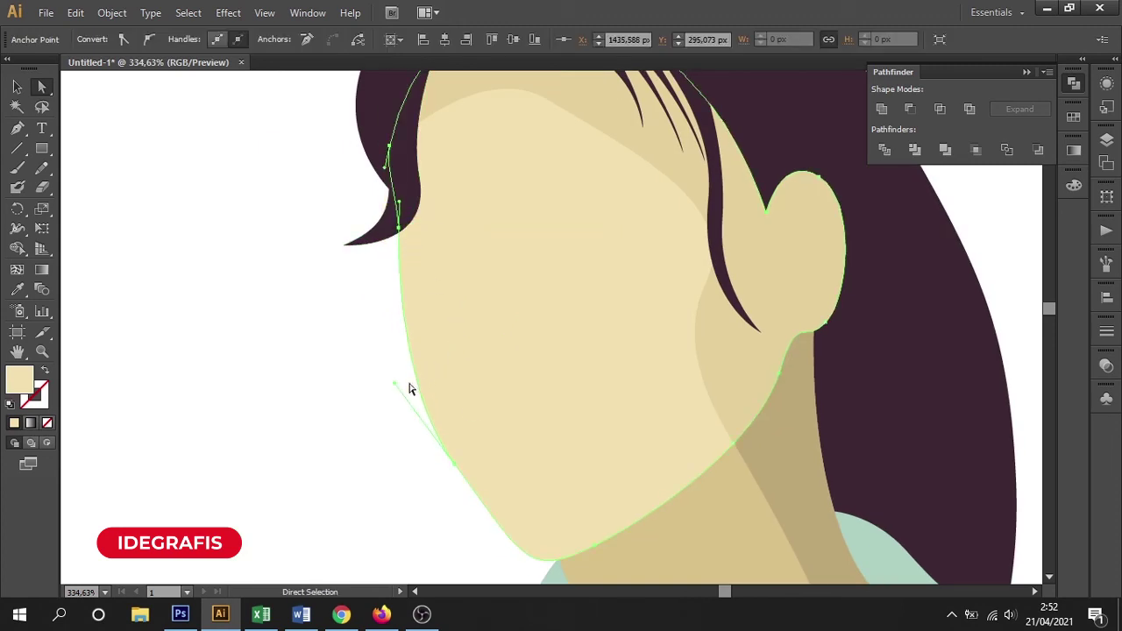
{"action": "left_click", "coordinate": [356, 413]}
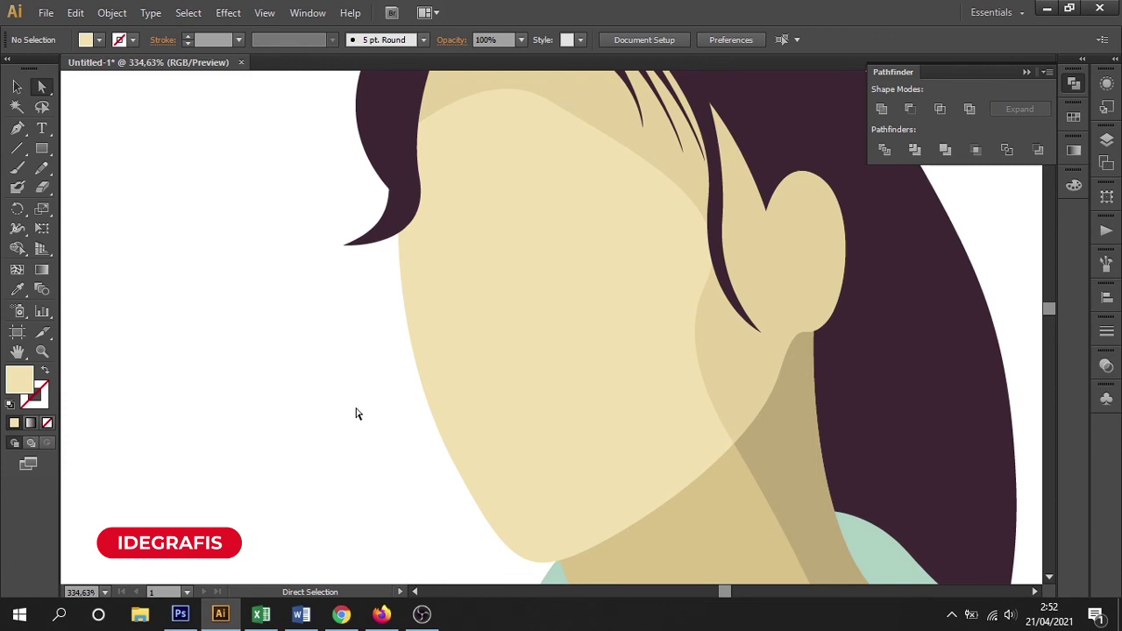
Step: Reshape the chin anchor and jaw curve handle of the face outline
{"action": "key", "text": "ctrl+minus"}
{"action": "key", "text": "ctrl+minus"}
{"action": "key", "text": "ctrl+minus"}
{"action": "key", "text": "ctrl+minus"}
{"action": "key", "text": "ctrl+minus"}
{"action": "key", "text": "ctrl+minus"}
{"action": "key", "text": "ctrl+minus"}
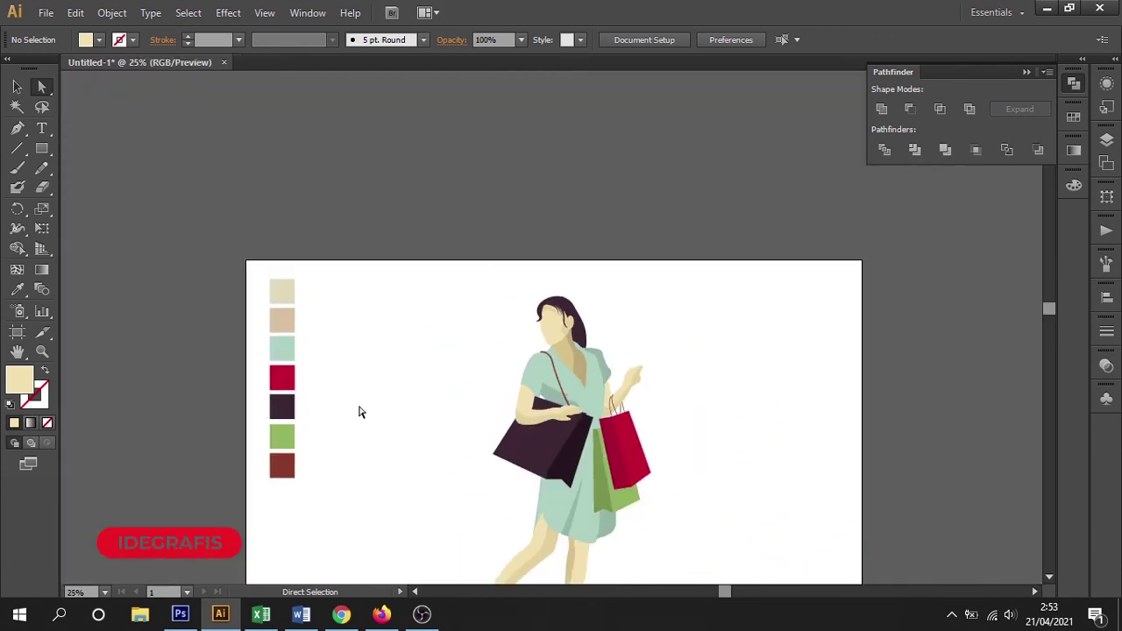
{"action": "left_click_drag", "start_coordinate": [418, 355], "coordinate": [424, 277]}
{"action": "left_click_drag", "start_coordinate": [431, 200], "coordinate": [633, 359]}
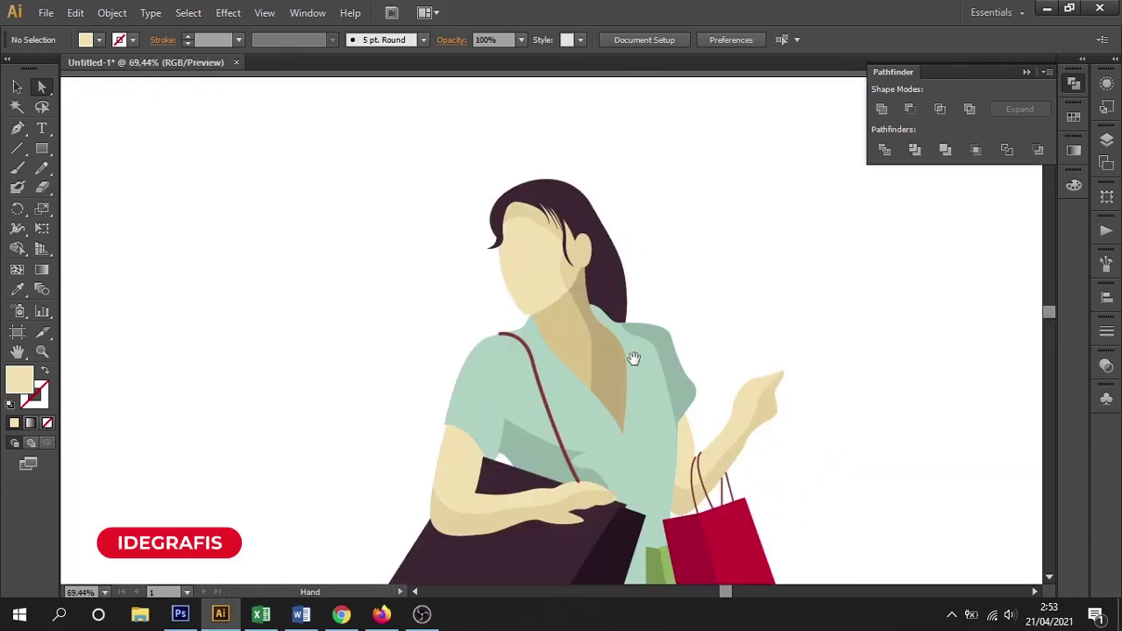
{"action": "left_click_drag", "start_coordinate": [393, 184], "coordinate": [664, 383]}
{"action": "key", "text": "a"}
{"action": "left_click", "coordinate": [538, 390]}
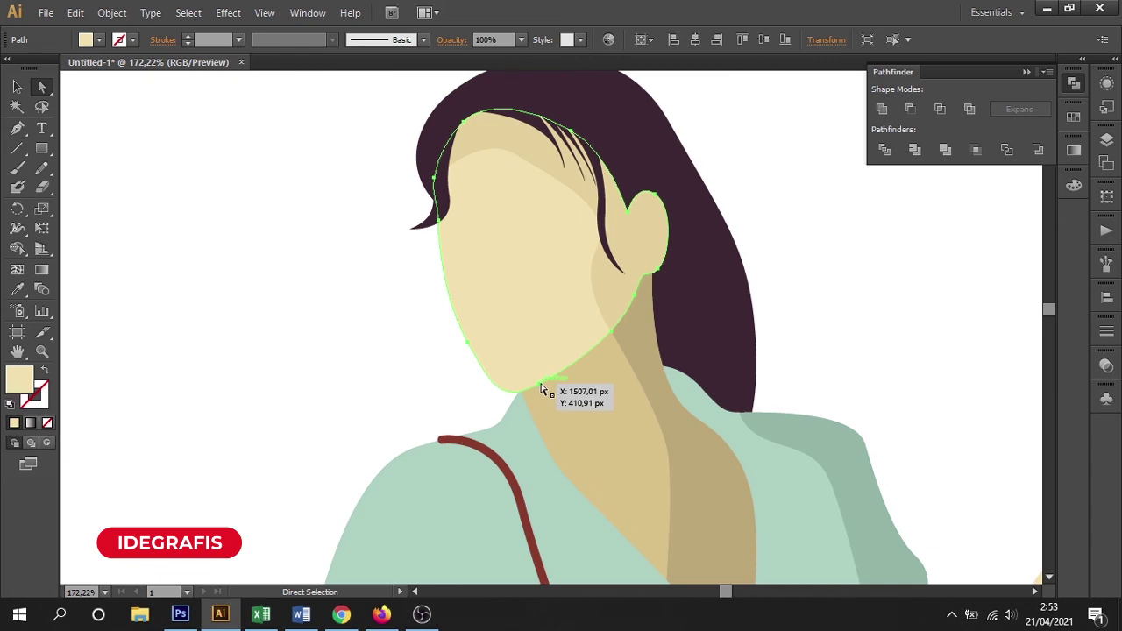
{"action": "left_click_drag", "start_coordinate": [541, 388], "coordinate": [549, 376]}
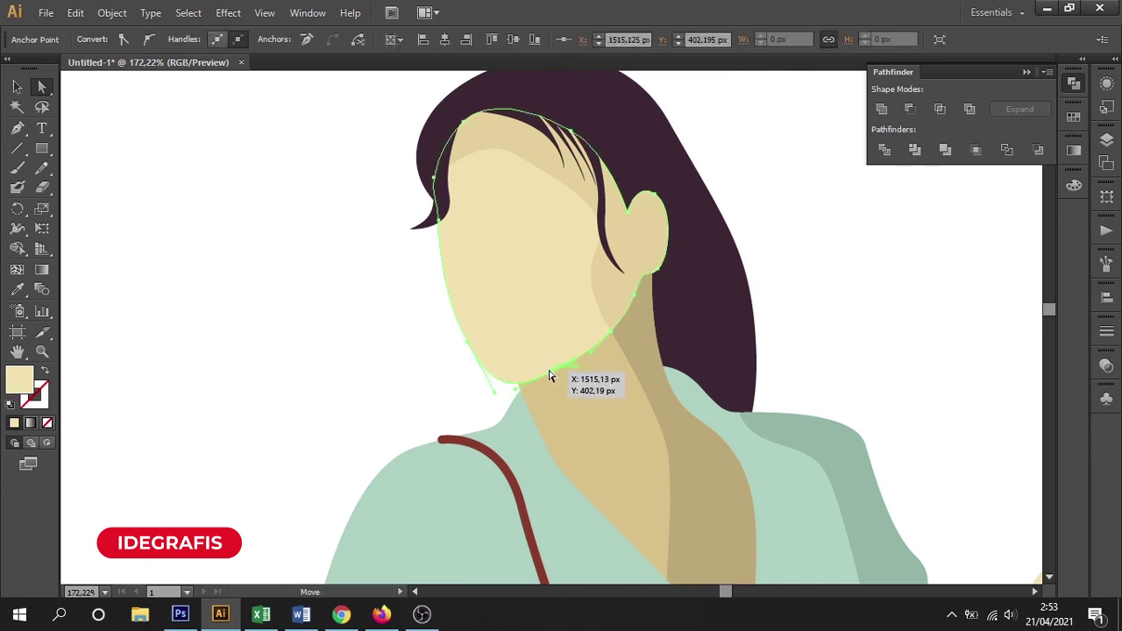
{"action": "mouse_move", "coordinate": [550, 375]}
{"action": "left_mouse_down"}
{"action": "mouse_move", "coordinate": [565, 380]}
{"action": "mouse_move", "coordinate": [495, 400]}
{"action": "mouse_move", "coordinate": [512, 399]}
{"action": "left_mouse_up"}
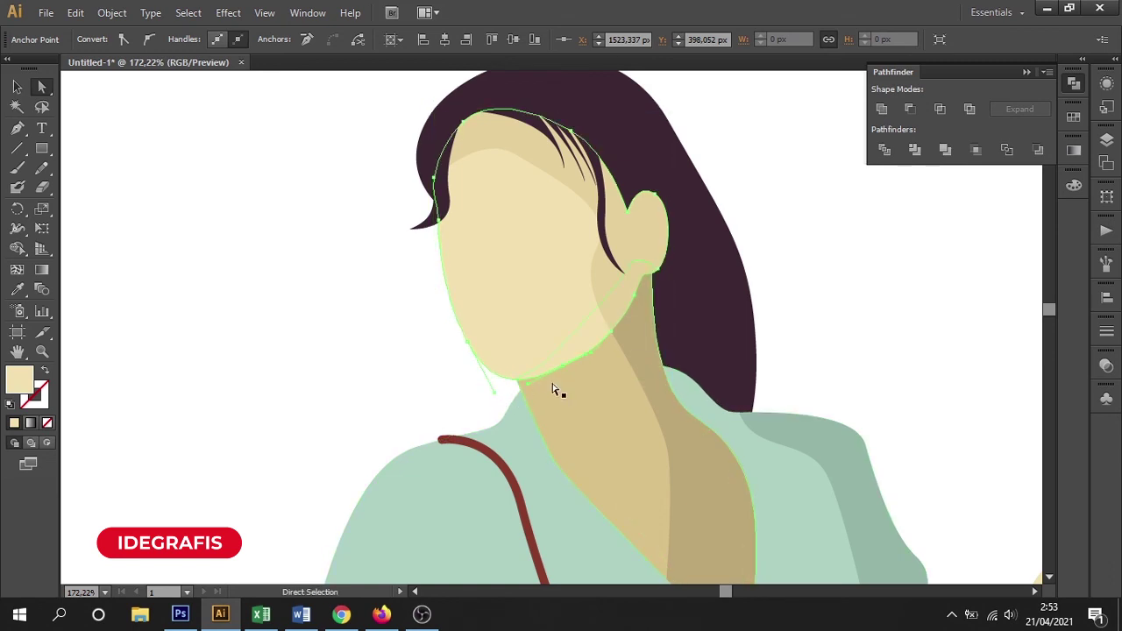
{"action": "left_click_drag", "start_coordinate": [471, 350], "coordinate": [513, 401]}
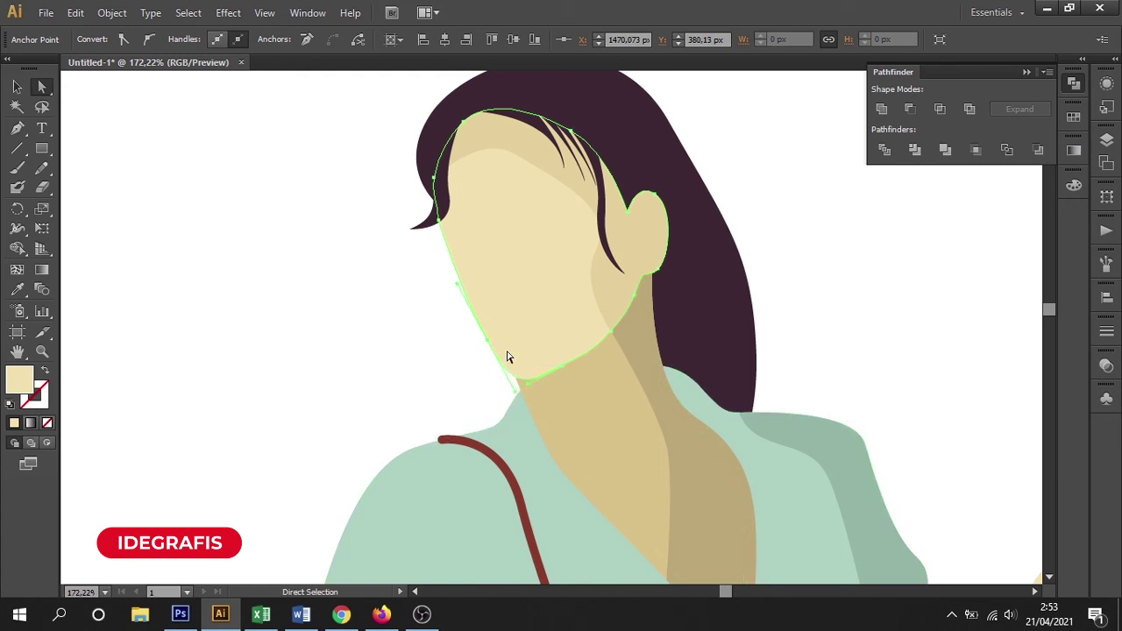
{"action": "left_click", "coordinate": [430, 315]}
Step: Raise the neck's top anchor so it tucks under the chin
{"action": "left_click_drag", "start_coordinate": [430, 315], "coordinate": [378, 368]}
{"action": "left_click_drag", "start_coordinate": [306, 321], "coordinate": [692, 496]}
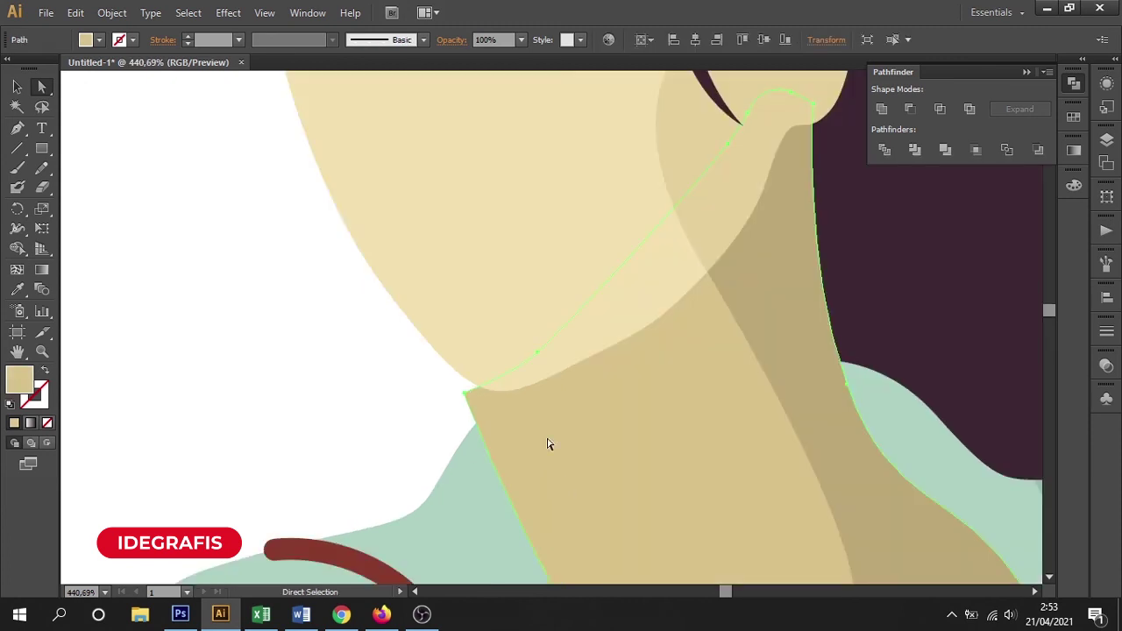
{"action": "mouse_move", "coordinate": [464, 393]}
{"action": "left_mouse_down"}
{"action": "mouse_move", "coordinate": [450, 358]}
{"action": "mouse_move", "coordinate": [406, 374]}
{"action": "left_mouse_up"}
{"action": "left_click", "coordinate": [406, 374]}
{"action": "key", "text": "ctrl+minus"}
{"action": "key", "text": "ctrl+minus"}
{"action": "key", "text": "ctrl+minus"}
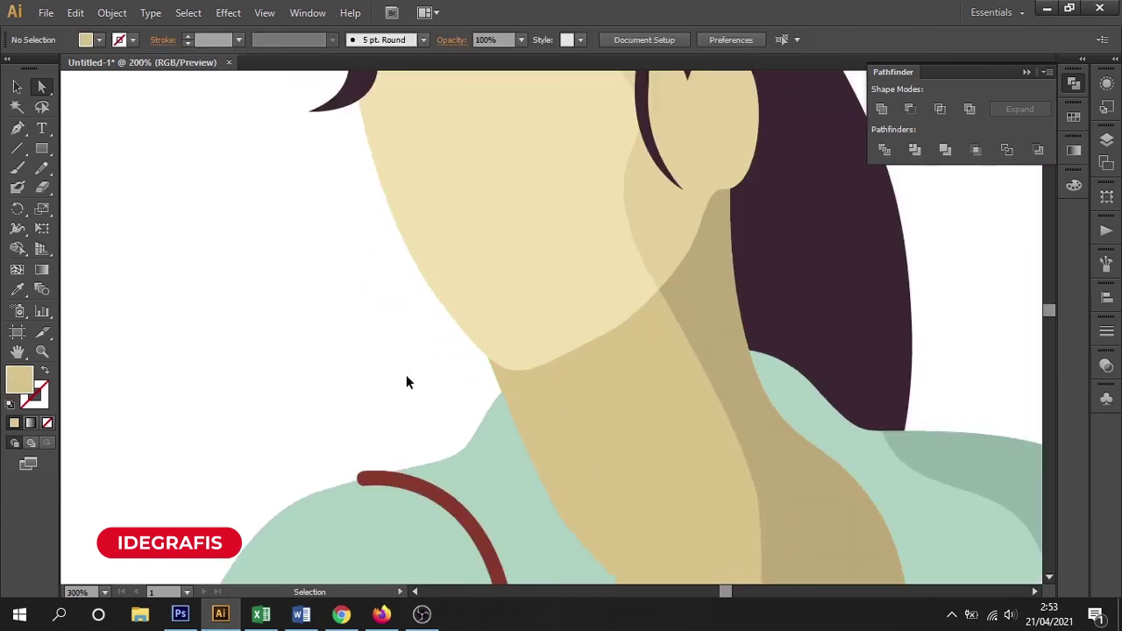
{"action": "key", "text": "ctrl+minus"}
{"action": "key", "text": "ctrl+minus"}
{"action": "key", "text": "ctrl+minus"}
{"action": "key", "text": "ctrl+minus"}
{"action": "key", "text": "ctrl+minus"}
{"action": "key", "text": "ctrl+minus"}
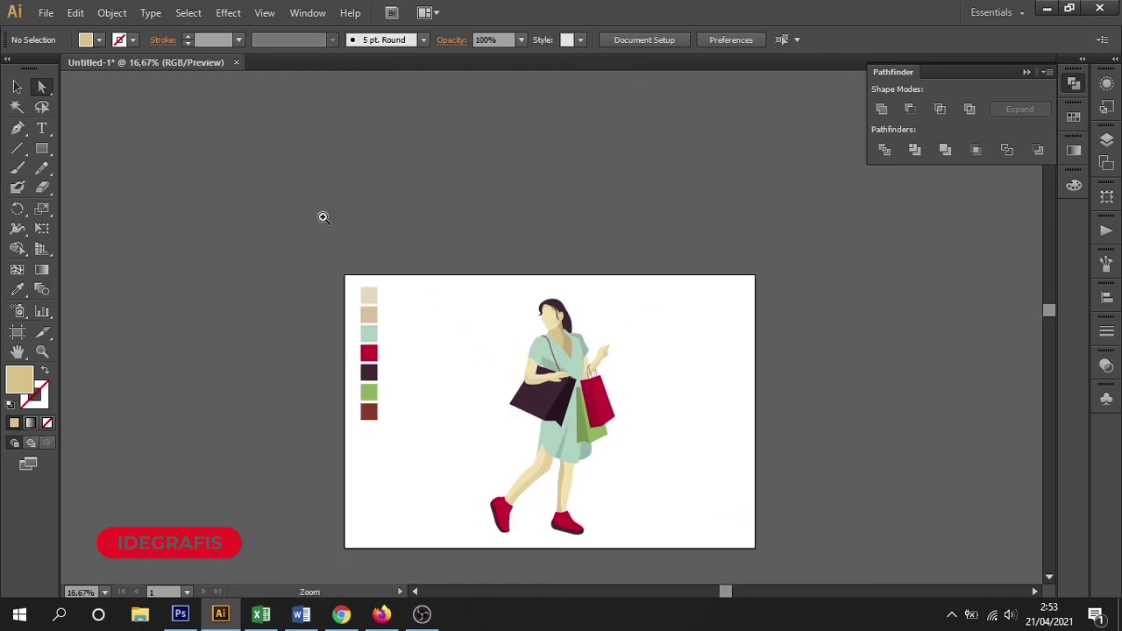
Step: Raise the hair's top anchor and adjust its curve handles for a rounder crown
{"action": "scroll", "coordinate": [709, 471], "scroll_direction": "up", "scroll_amount": 2}
{"action": "key", "text": "v"}
{"action": "left_click_drag", "start_coordinate": [397, 161], "coordinate": [705, 523]}
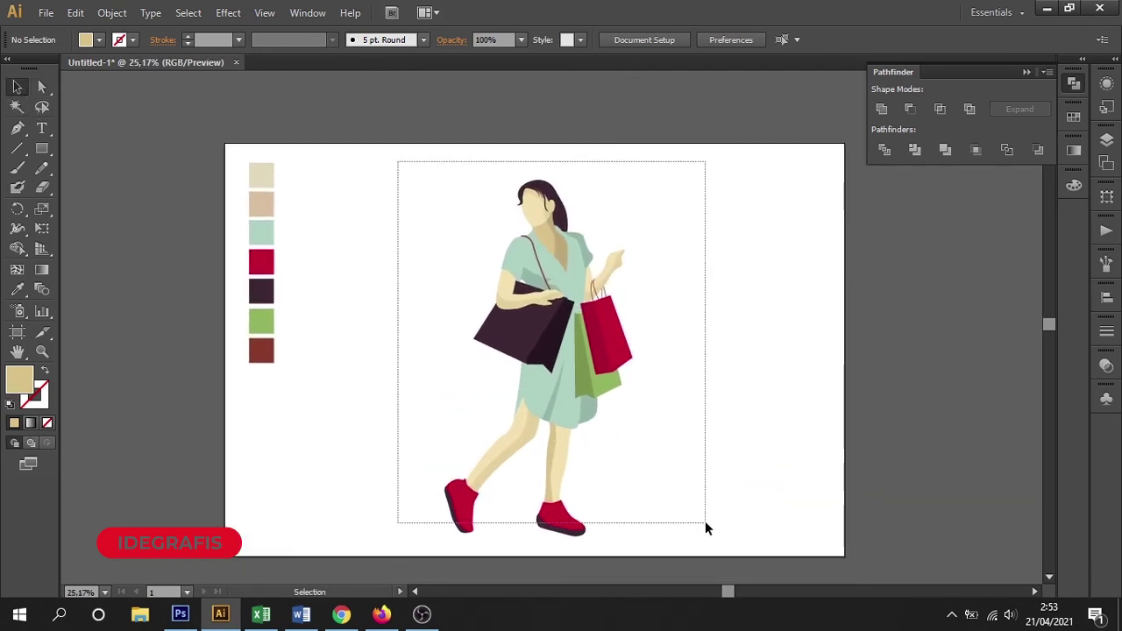
{"action": "left_click", "coordinate": [770, 454]}
{"action": "scroll", "coordinate": [601, 354], "scroll_direction": "up", "scroll_amount": 6}
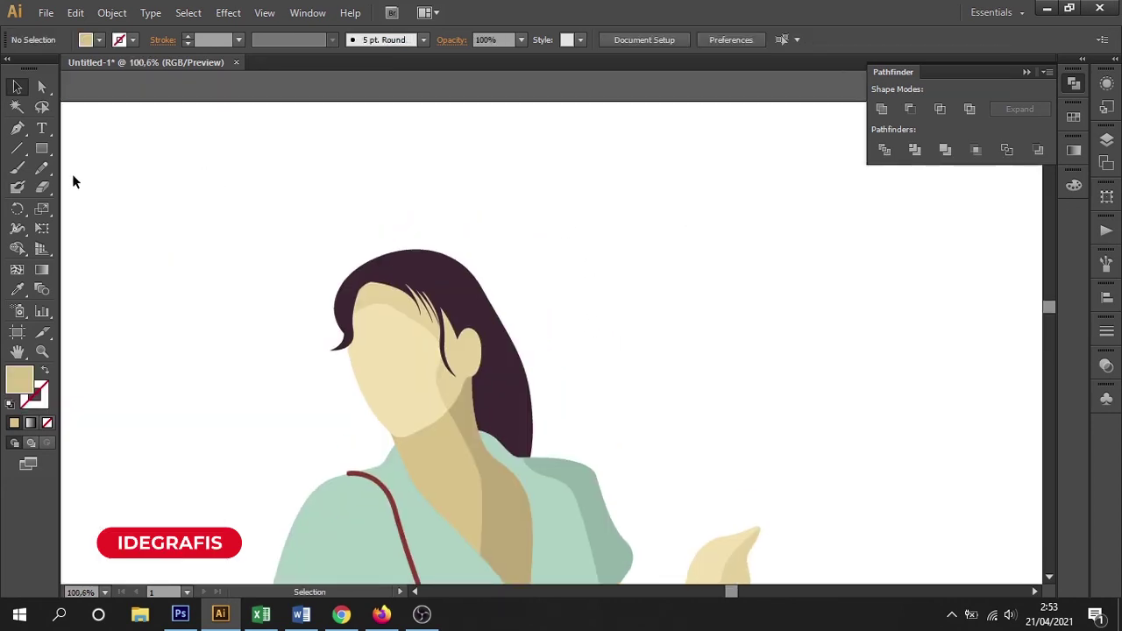
{"action": "left_click", "coordinate": [47, 88]}
{"action": "left_click", "coordinate": [418, 263]}
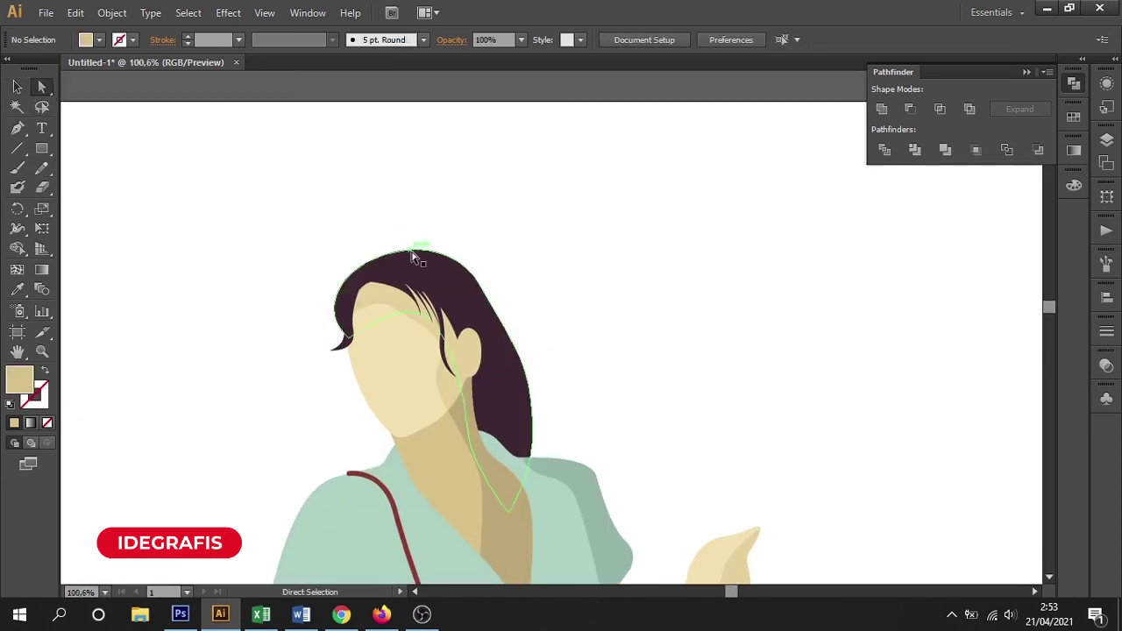
{"action": "left_click", "coordinate": [482, 287]}
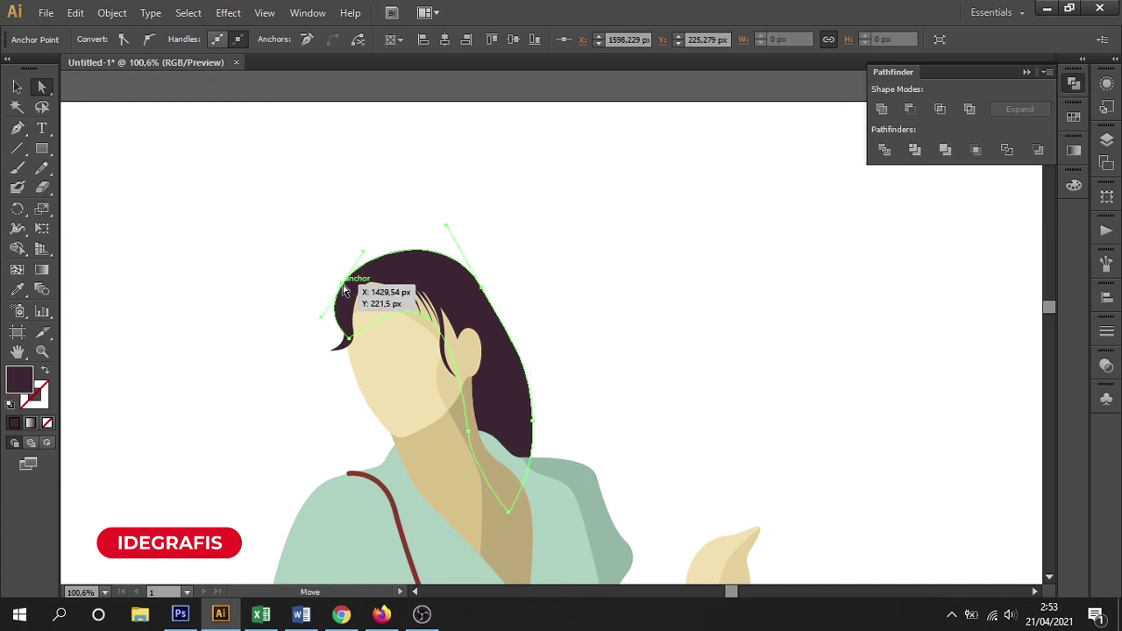
{"action": "left_click_drag", "start_coordinate": [344, 290], "coordinate": [342, 276]}
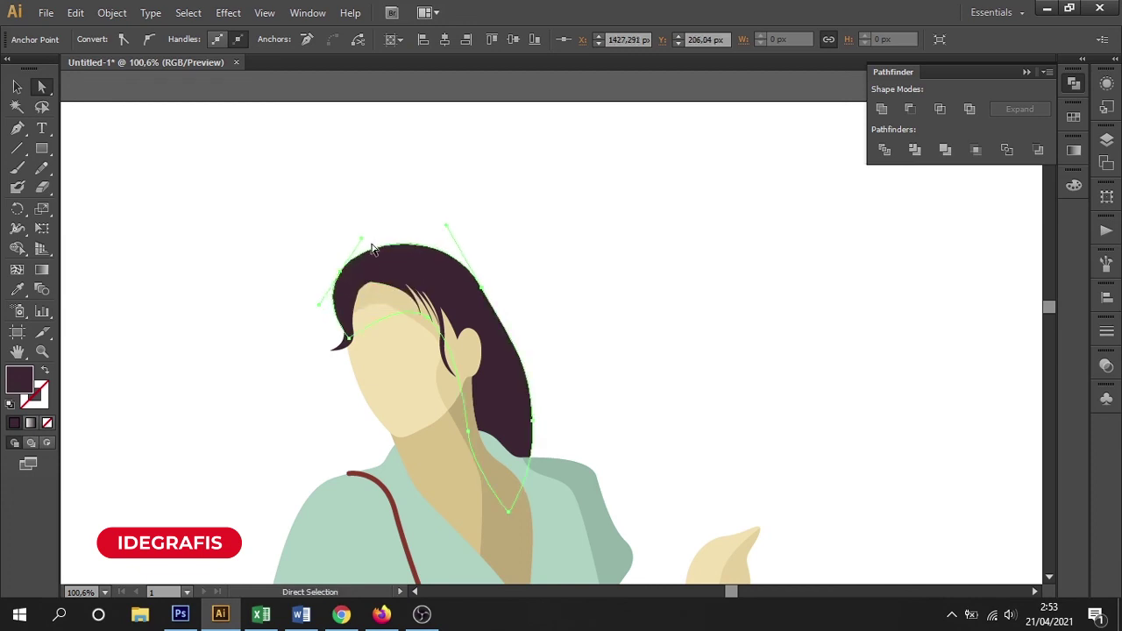
{"action": "left_click_drag", "start_coordinate": [364, 235], "coordinate": [383, 224]}
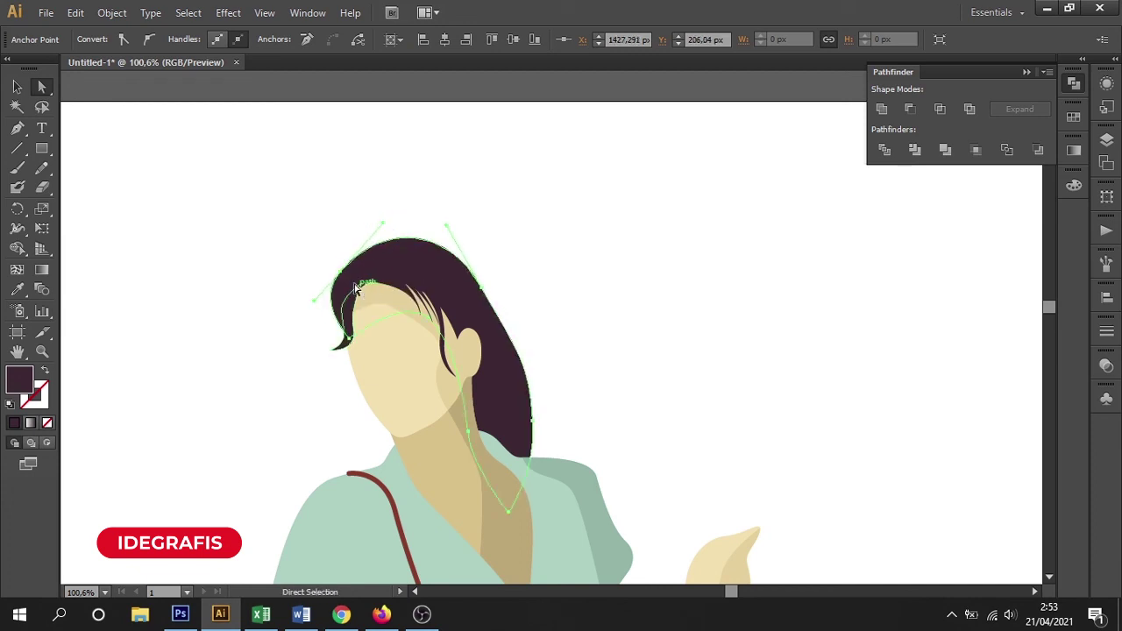
{"action": "left_click_drag", "start_coordinate": [315, 309], "coordinate": [309, 317]}
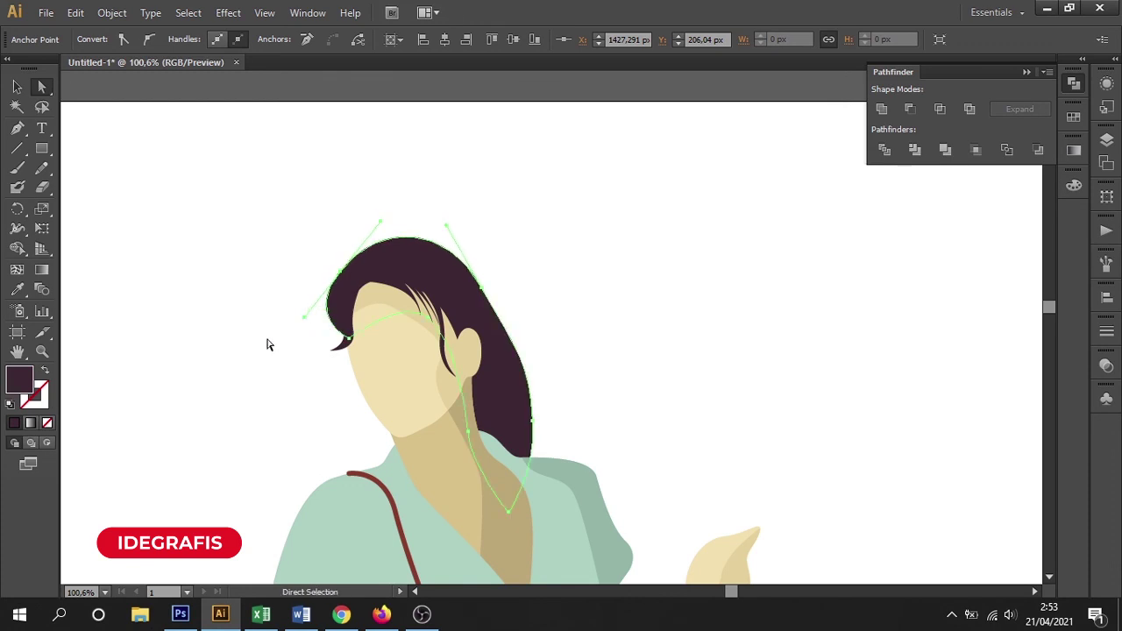
Step: Pull the hair's right-edge handles and anchor so it falls more vertically past the neck
{"action": "left_click", "coordinate": [278, 333]}
{"action": "scroll", "coordinate": [278, 333], "scroll_direction": "down", "scroll_amount": 2}
{"action": "left_click", "coordinate": [547, 236]}
{"action": "left_click", "coordinate": [531, 217]}
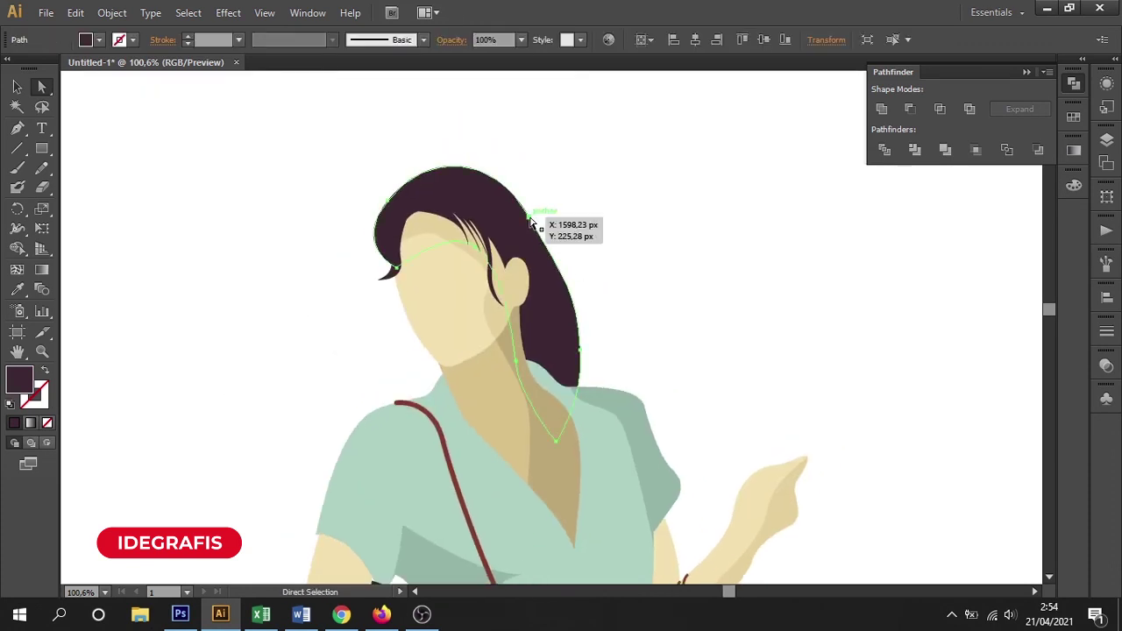
{"action": "left_click_drag", "start_coordinate": [581, 298], "coordinate": [596, 312]}
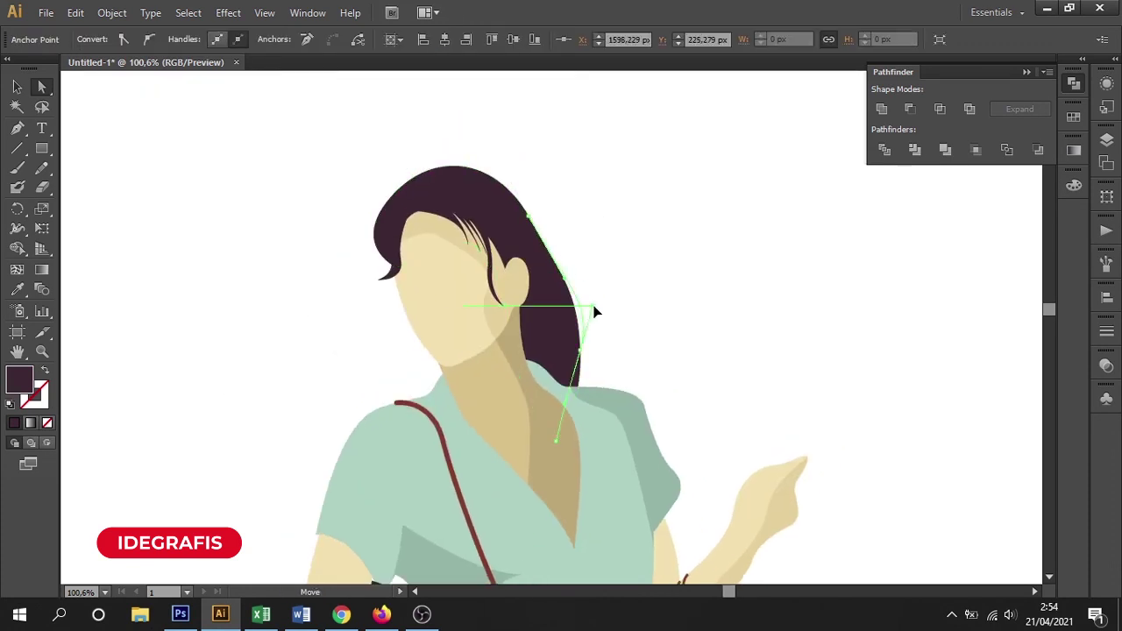
{"action": "left_click_drag", "start_coordinate": [583, 351], "coordinate": [589, 293]}
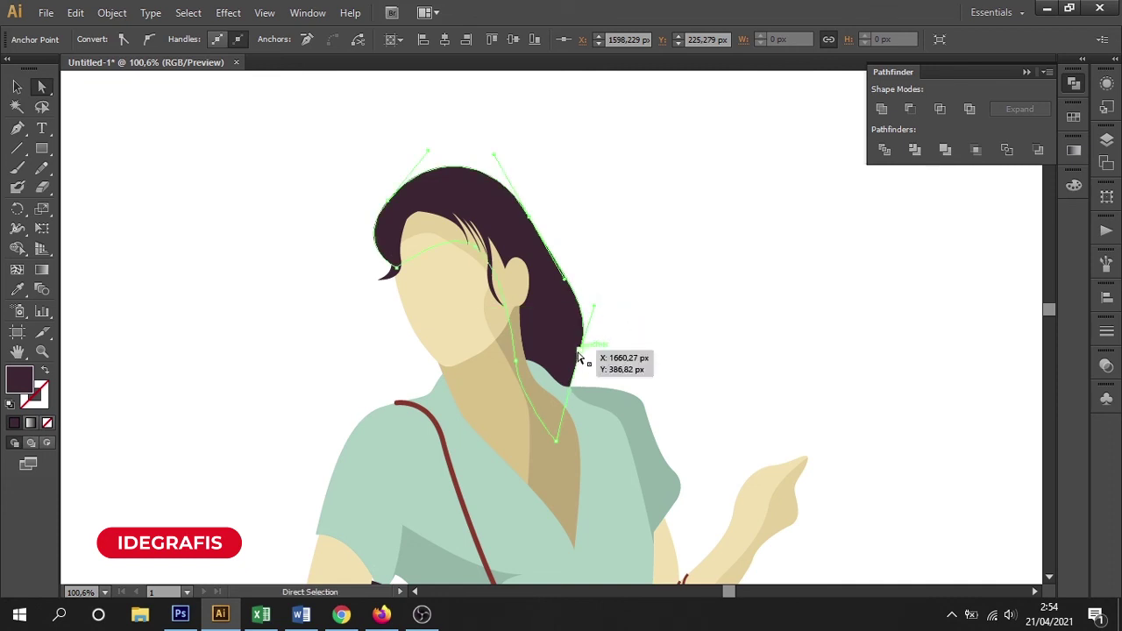
{"action": "left_click_drag", "start_coordinate": [524, 219], "coordinate": [541, 213]}
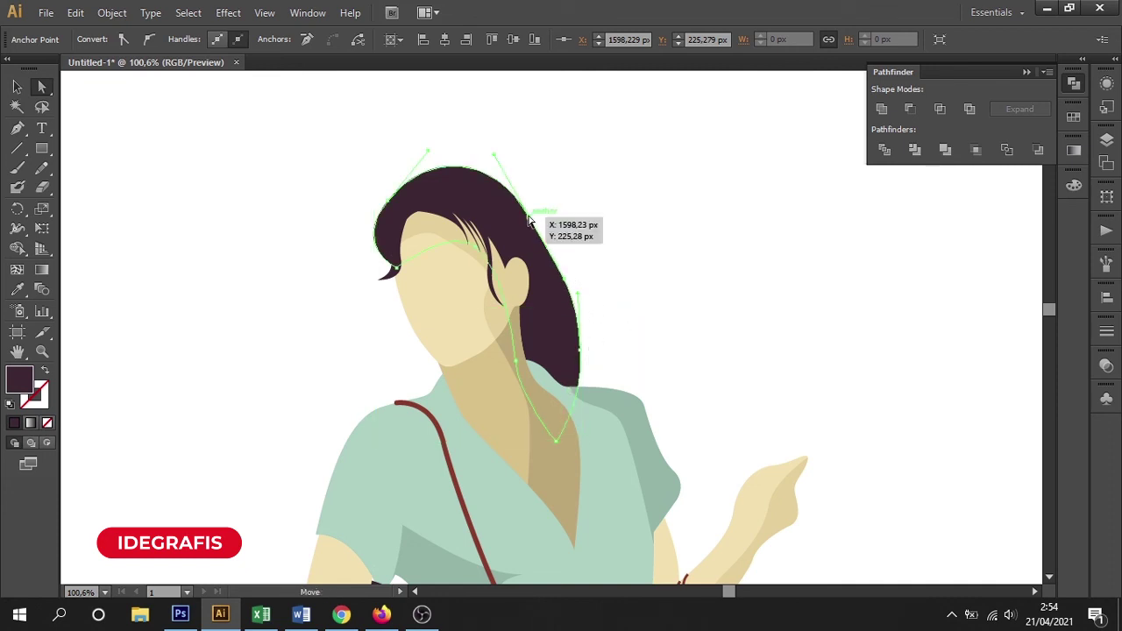
{"action": "left_click", "coordinate": [635, 244]}
{"action": "key", "text": "ctrl+minus"}
{"action": "key", "text": "ctrl+minus"}
{"action": "key", "text": "ctrl+minus"}
{"action": "key", "text": "ctrl+minus"}
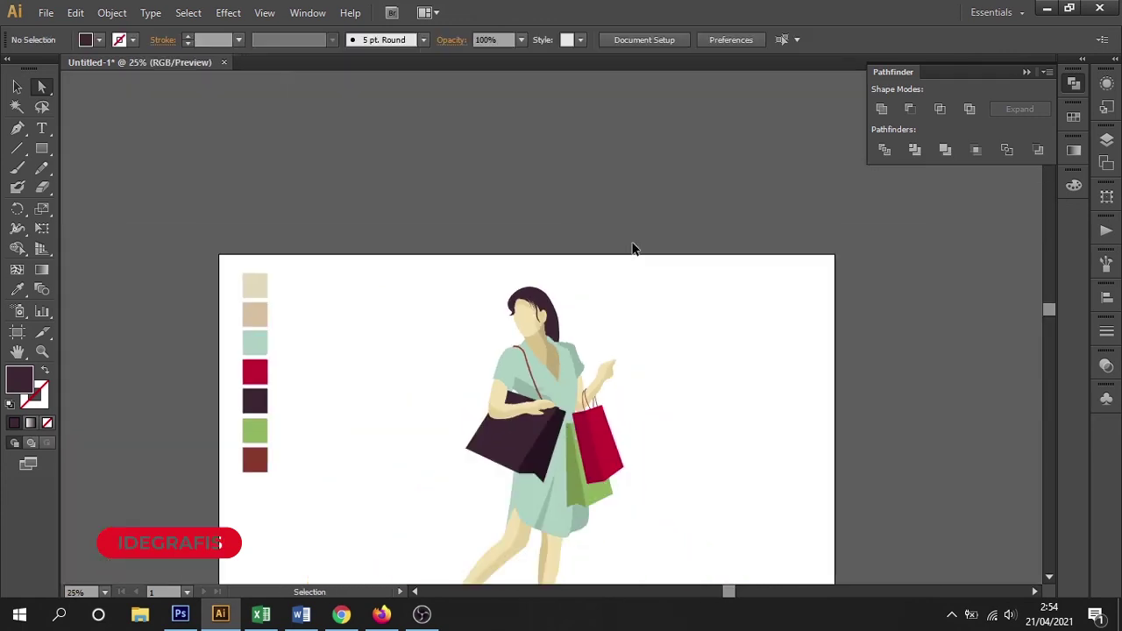
{"action": "key", "text": "ctrl+minus"}
Step: Draw an open Pen curve arcing across the hair's crown and bending toward its back edge
{"action": "left_click_drag", "start_coordinate": [531, 279], "coordinate": [573, 224]}
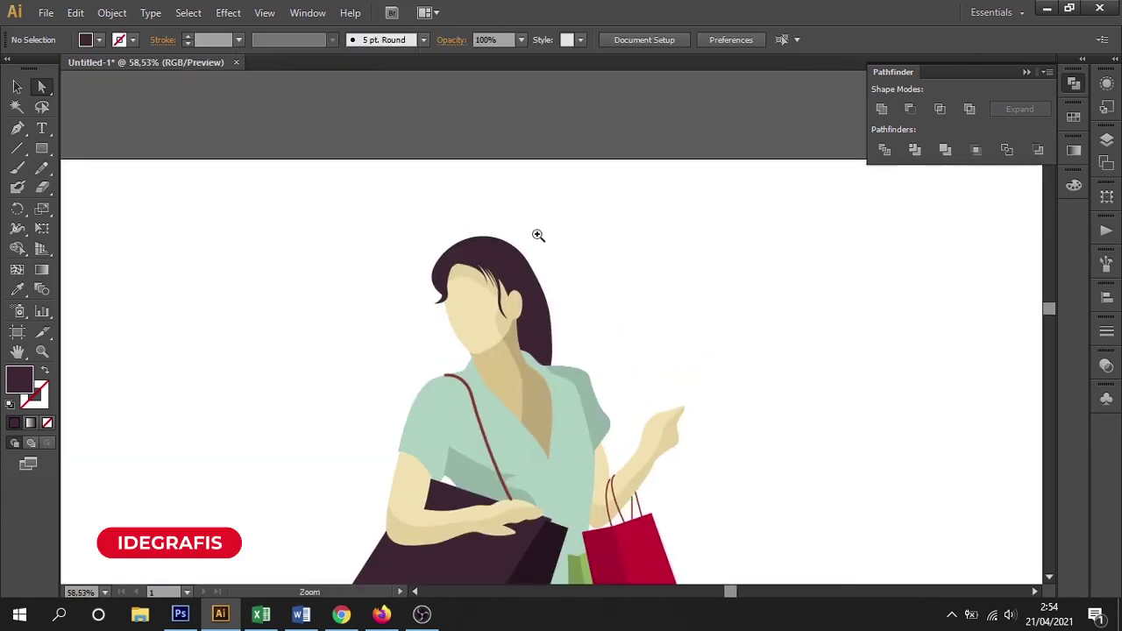
{"action": "left_click_drag", "start_coordinate": [389, 208], "coordinate": [652, 407]}
{"action": "left_click_drag", "start_coordinate": [199, 213], "coordinate": [709, 491]}
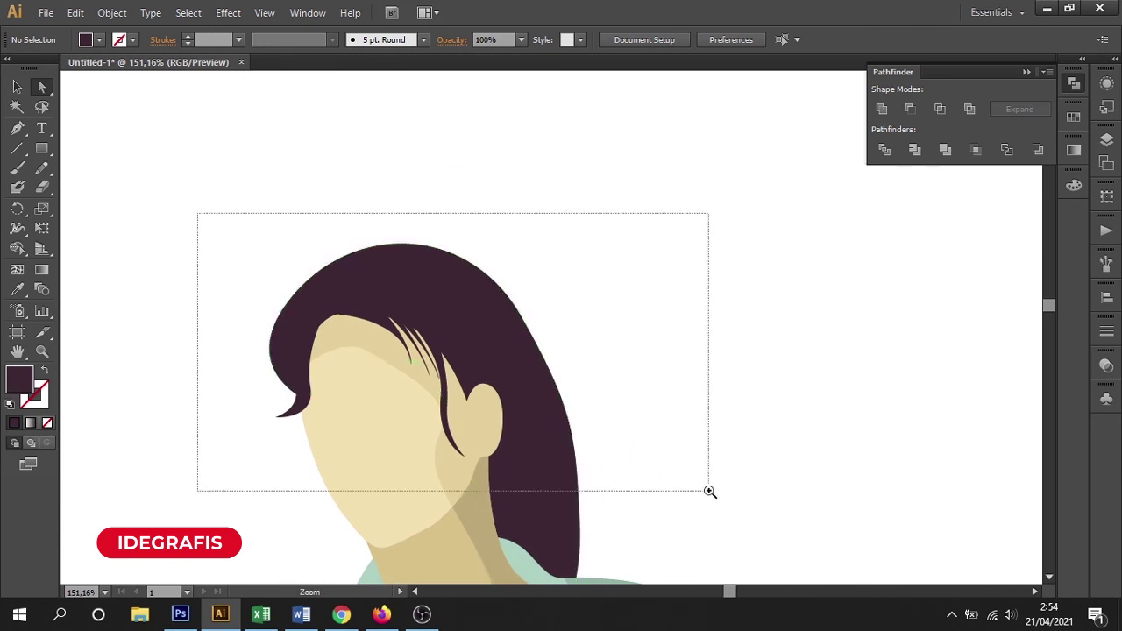
{"action": "key", "text": "a"}
{"action": "left_click", "coordinate": [18, 129]}
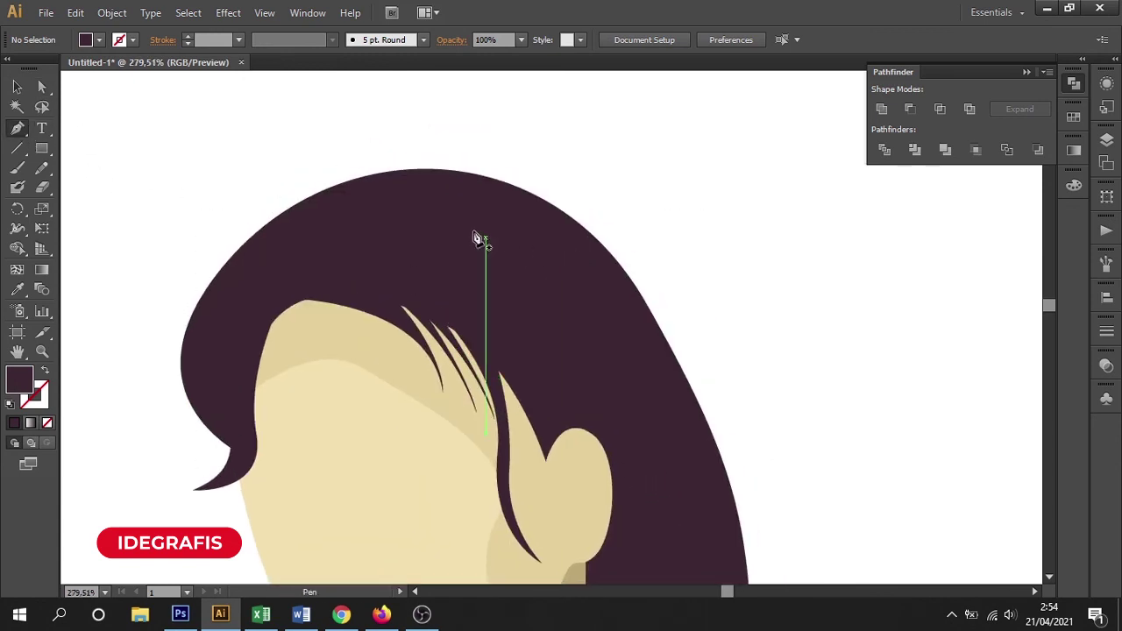
{"action": "left_click", "coordinate": [371, 203]}
{"action": "left_click_drag", "start_coordinate": [627, 273], "coordinate": [692, 383]}
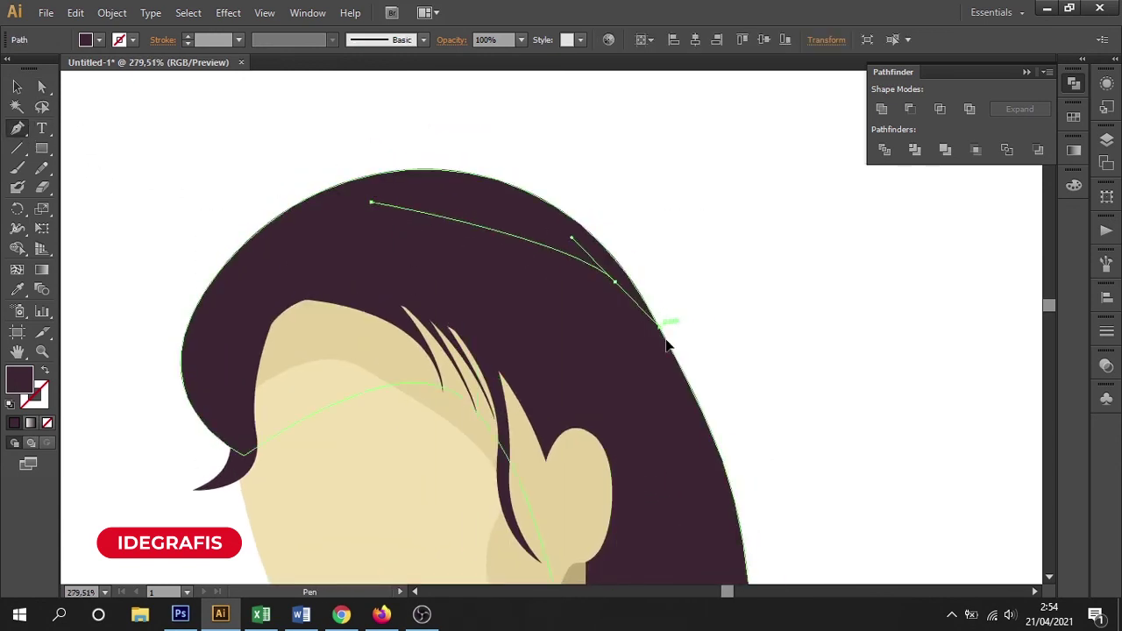
{"action": "key", "text": "ctrl+z"}
{"action": "left_click_drag", "start_coordinate": [619, 311], "coordinate": [706, 461]}
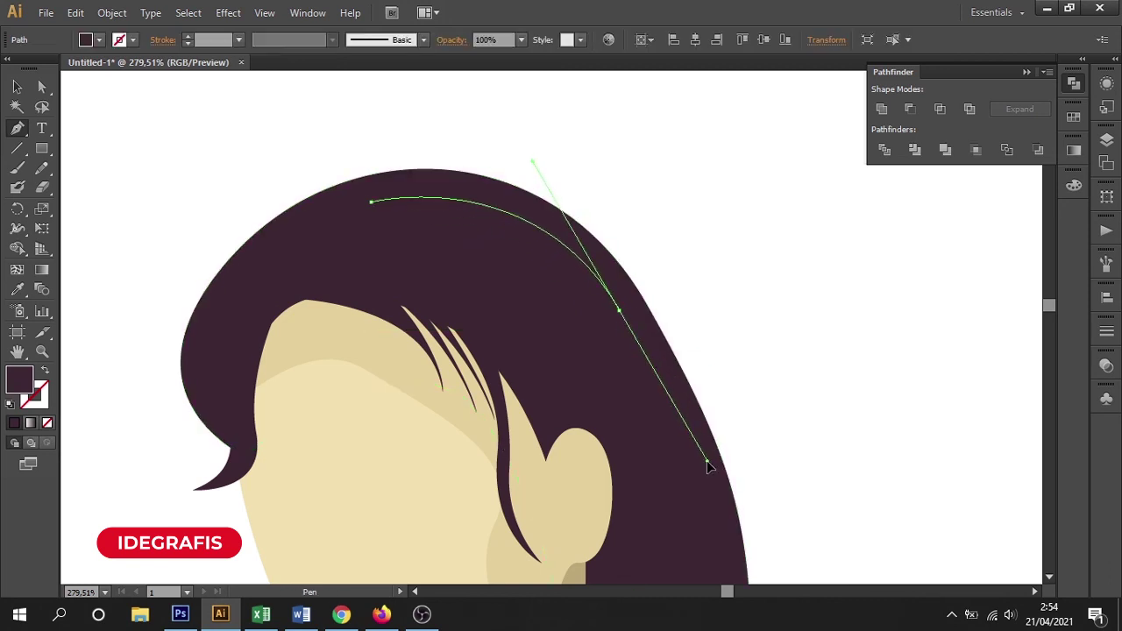
{"action": "left_click", "coordinate": [619, 309]}
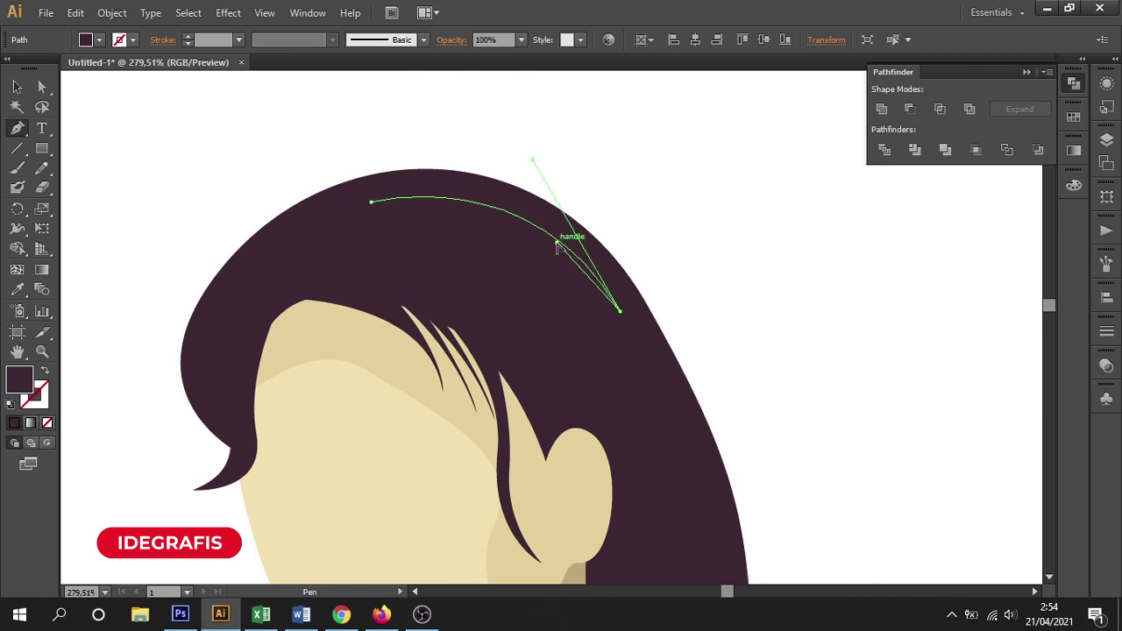
{"action": "key", "text": "ctrl+z"}
{"action": "mouse_move", "coordinate": [412, 295]}
{"action": "left_mouse_down"}
{"action": "mouse_move", "coordinate": [597, 302]}
{"action": "mouse_move", "coordinate": [666, 408]}
{"action": "left_mouse_up"}
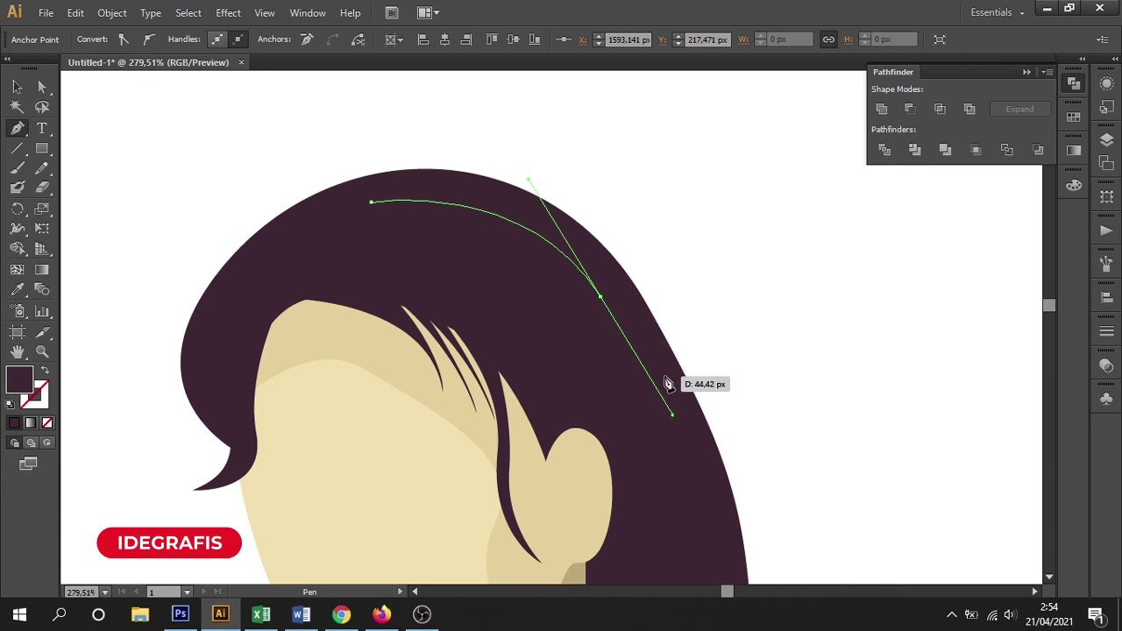
{"action": "left_click", "coordinate": [17, 86]}
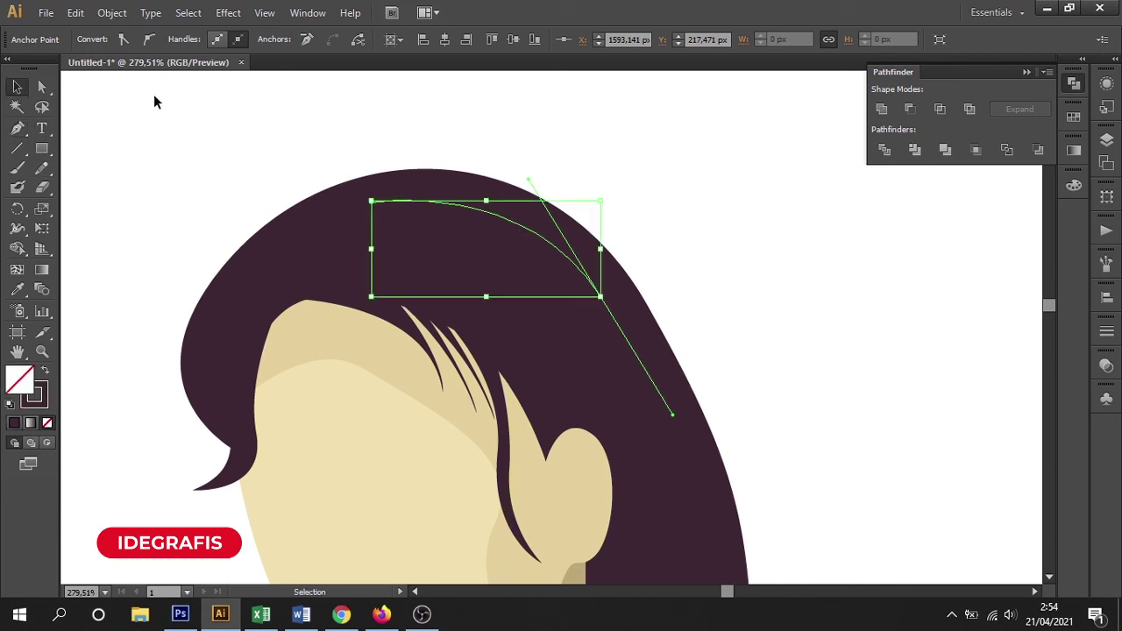
Step: Give the curve a white stroke with a tapered variable width profile
{"action": "left_click", "coordinate": [154, 102]}
{"action": "left_click", "coordinate": [413, 198]}
{"action": "left_click", "coordinate": [99, 40]}
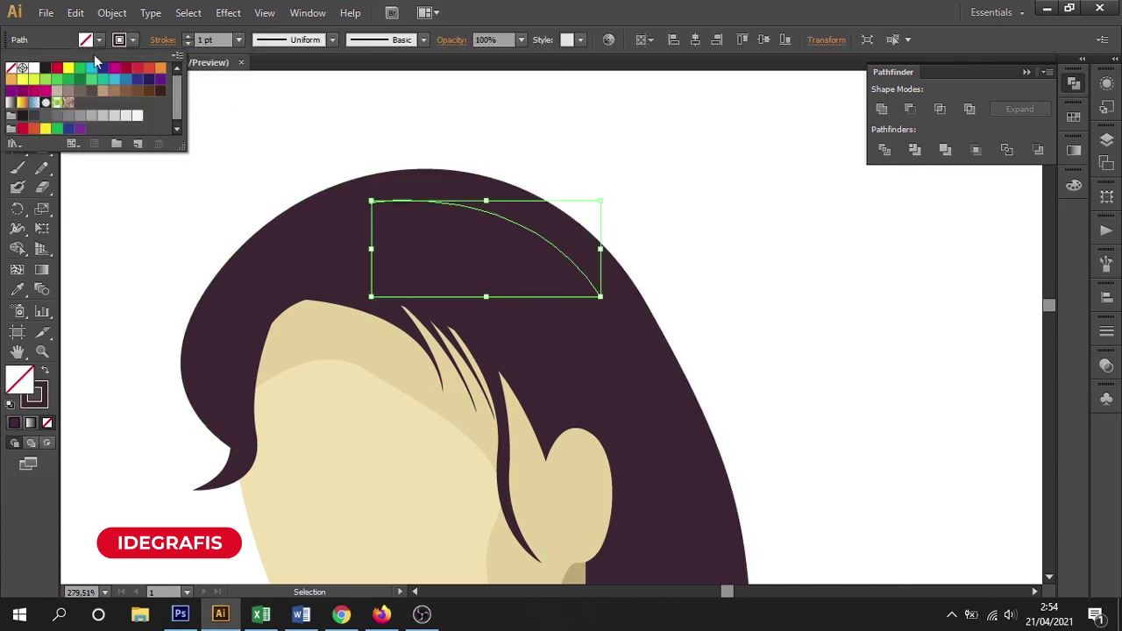
{"action": "left_click", "coordinate": [35, 70]}
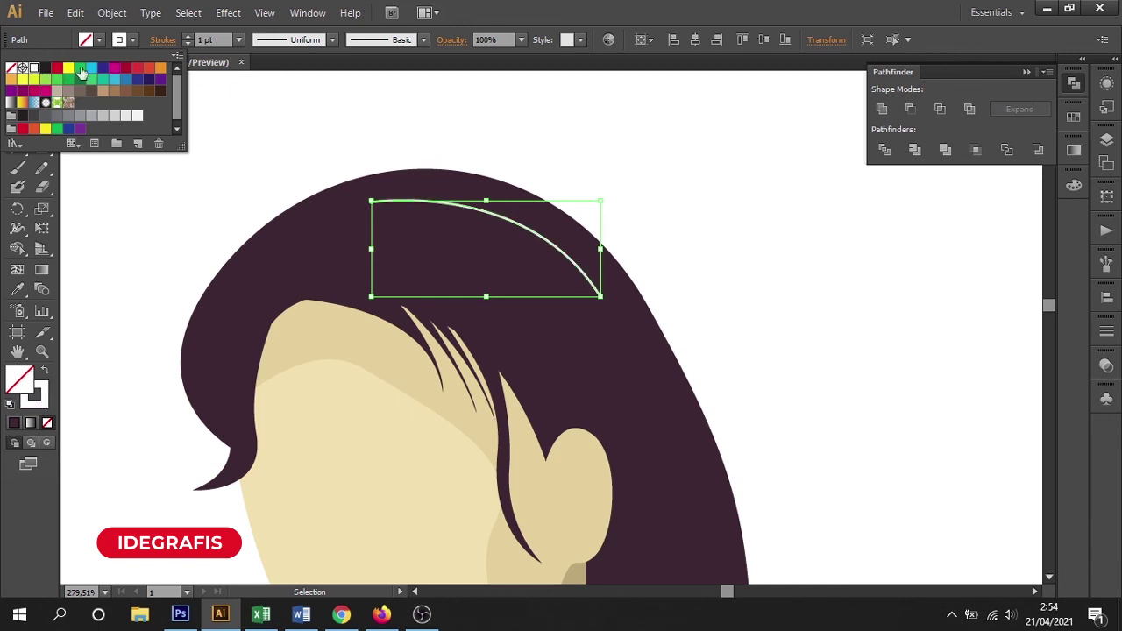
{"action": "left_click", "coordinate": [279, 44]}
{"action": "left_click", "coordinate": [279, 91]}
{"action": "left_click", "coordinate": [575, 145]}
Step: Draw a second curved strand just below the first highlight
{"action": "left_click_drag", "start_coordinate": [575, 146], "coordinate": [435, 105]}
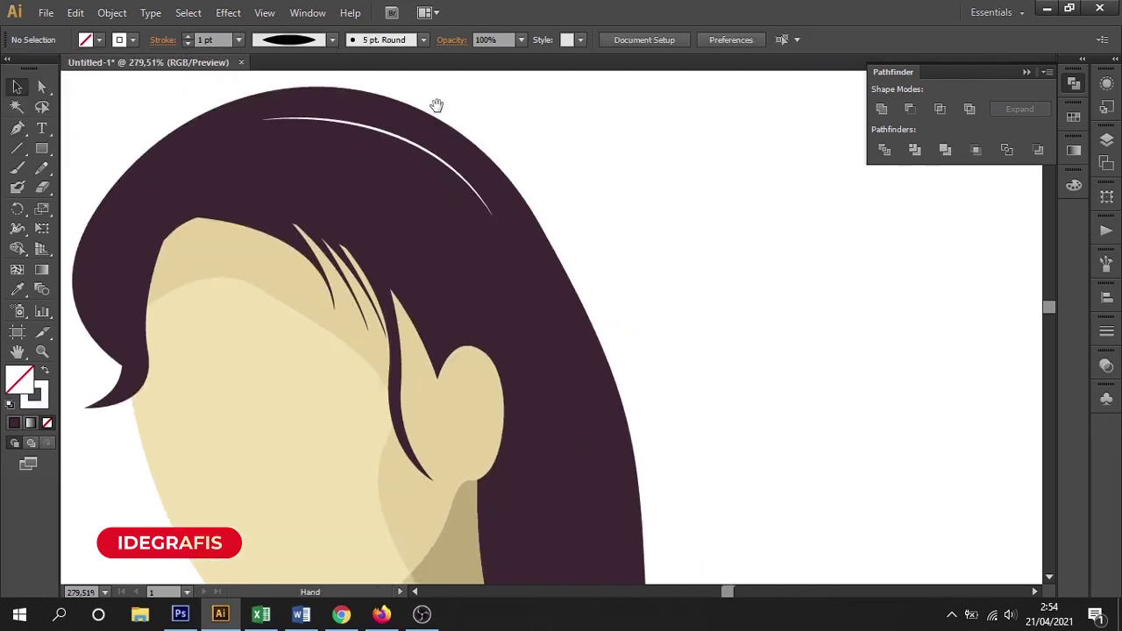
{"action": "left_click", "coordinate": [18, 129]}
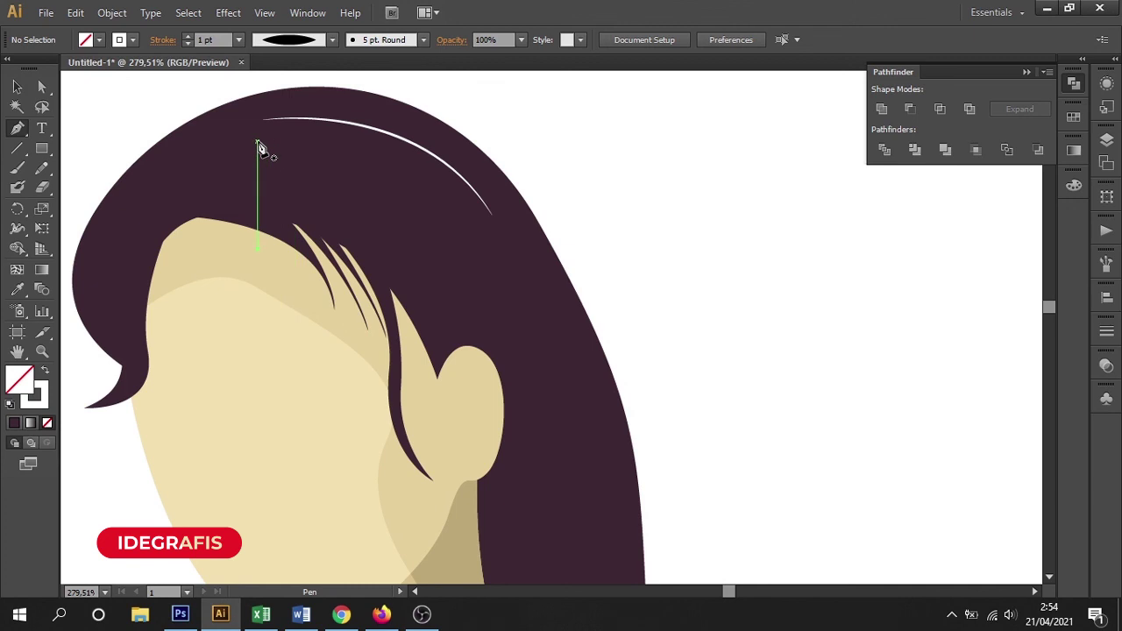
{"action": "left_click", "coordinate": [257, 139]}
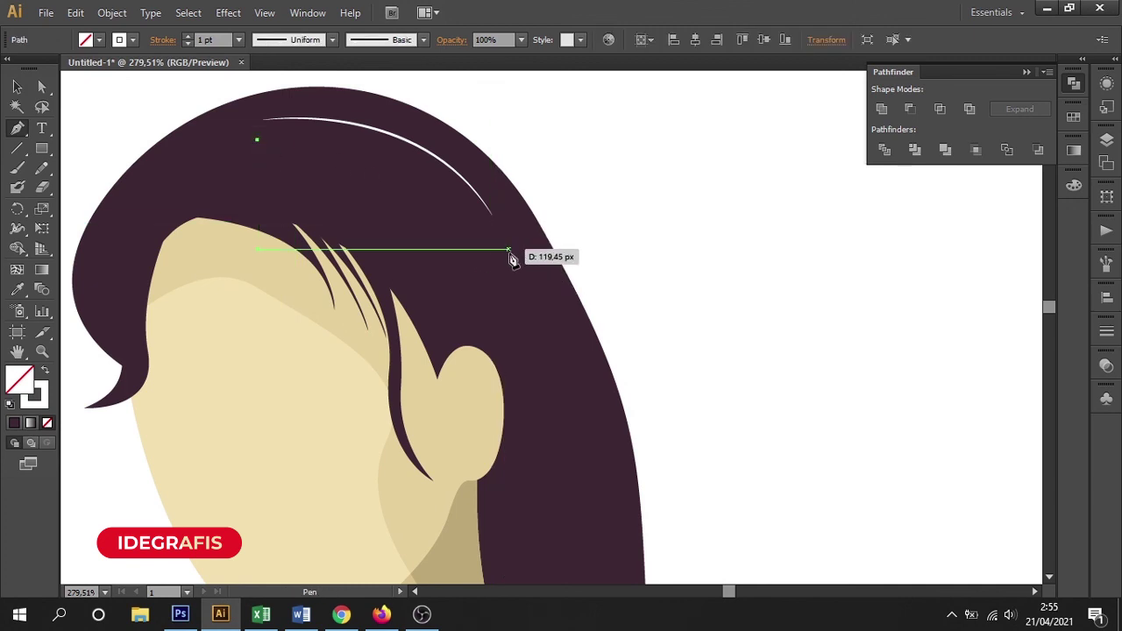
{"action": "left_click_drag", "start_coordinate": [492, 239], "coordinate": [527, 344]}
{"action": "key", "text": "ctrl+z"}
{"action": "left_click_drag", "start_coordinate": [476, 225], "coordinate": [511, 321]}
{"action": "key", "text": "ctrl+z"}
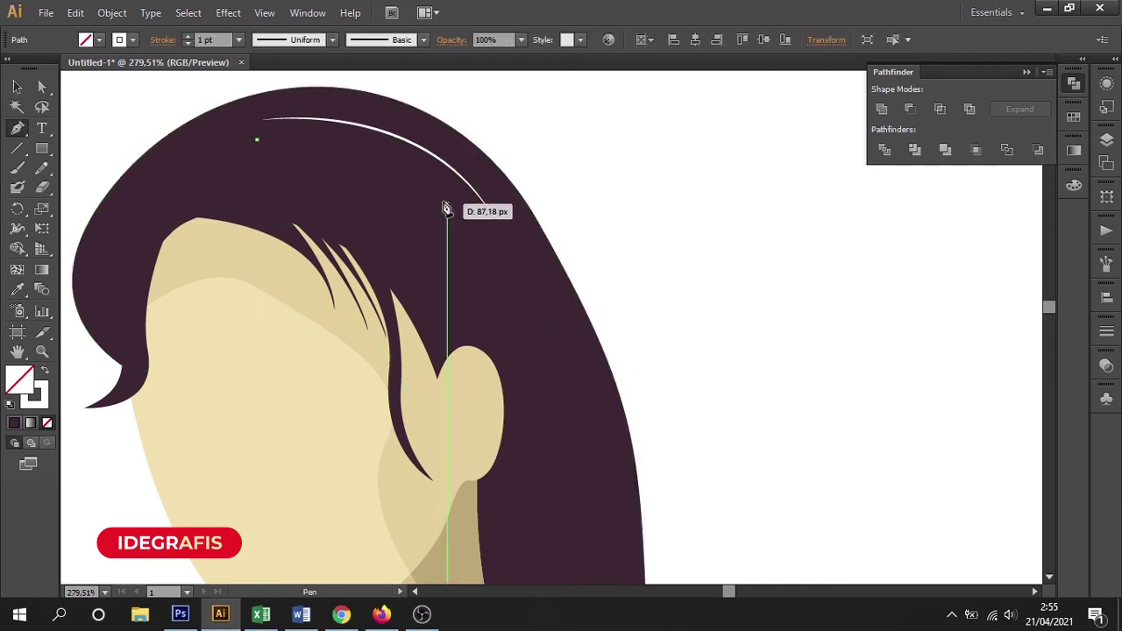
{"action": "left_click_drag", "start_coordinate": [488, 278], "coordinate": [488, 287]}
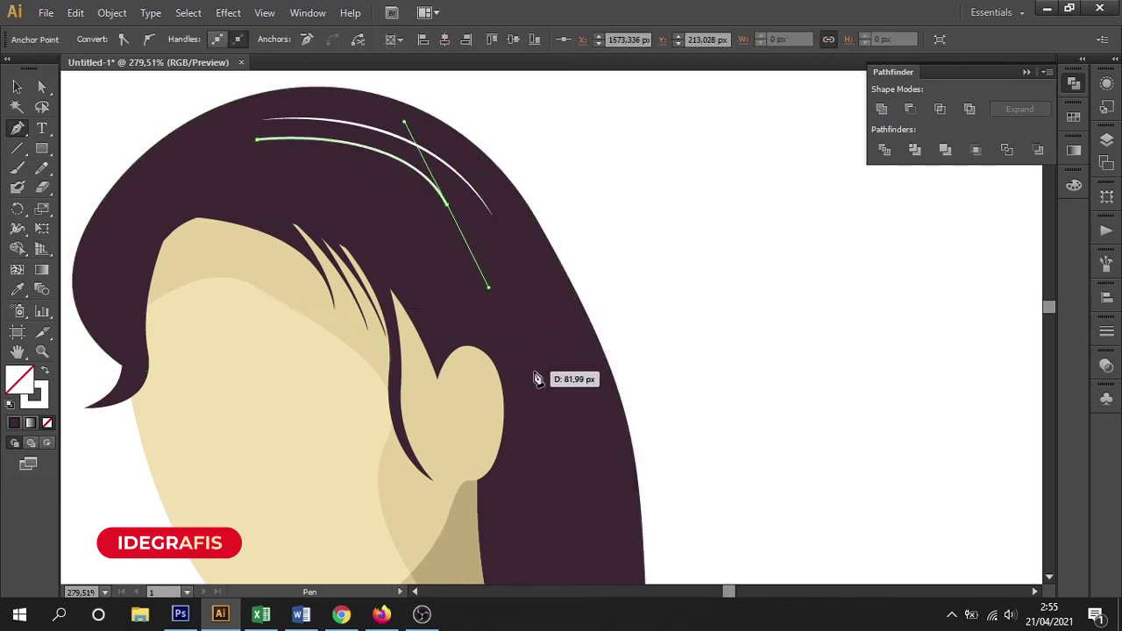
{"action": "key", "text": "ctrl+z"}
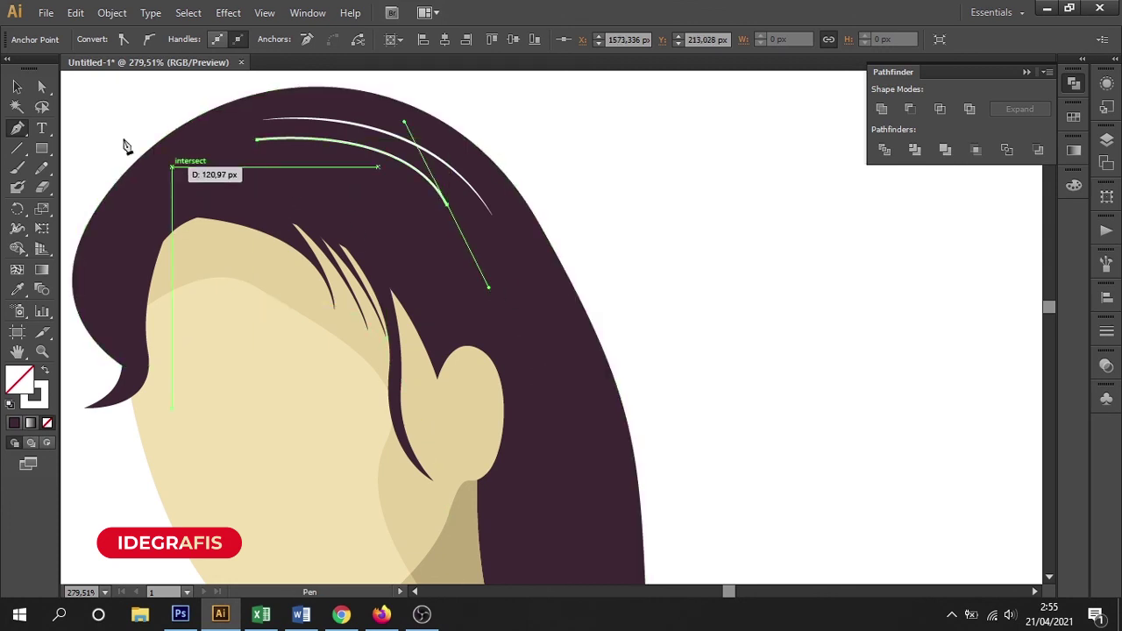
Step: Apply the same tapered width profile to the second white strand
{"action": "left_click", "coordinate": [17, 86]}
{"action": "left_click", "coordinate": [94, 97]}
{"action": "left_click", "coordinate": [290, 138]}
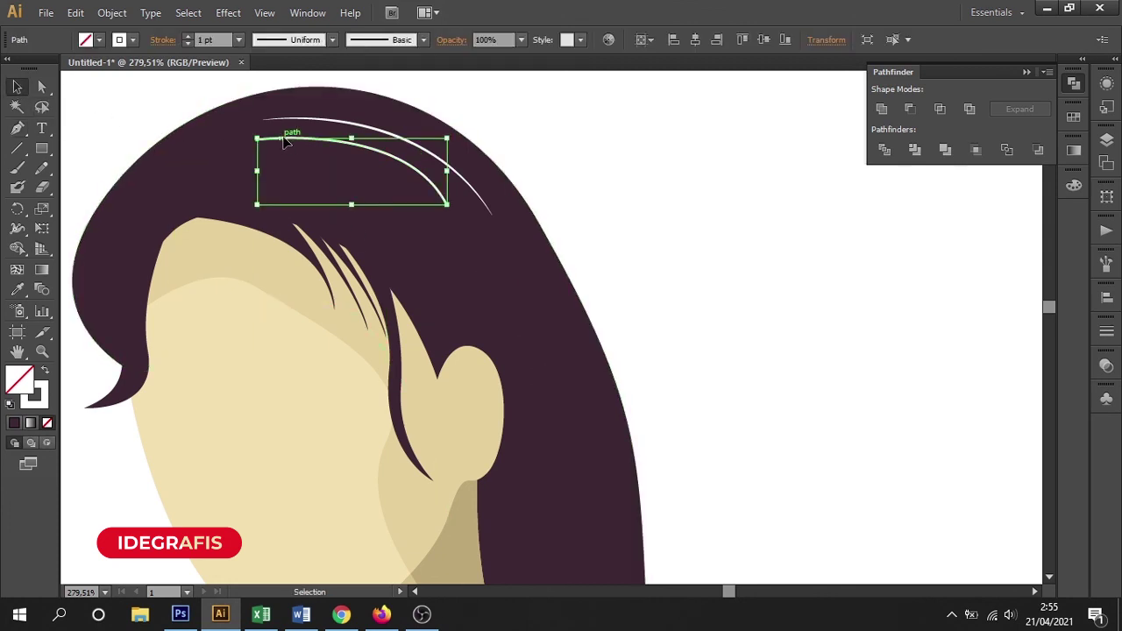
{"action": "left_click", "coordinate": [285, 40]}
{"action": "left_click", "coordinate": [286, 88]}
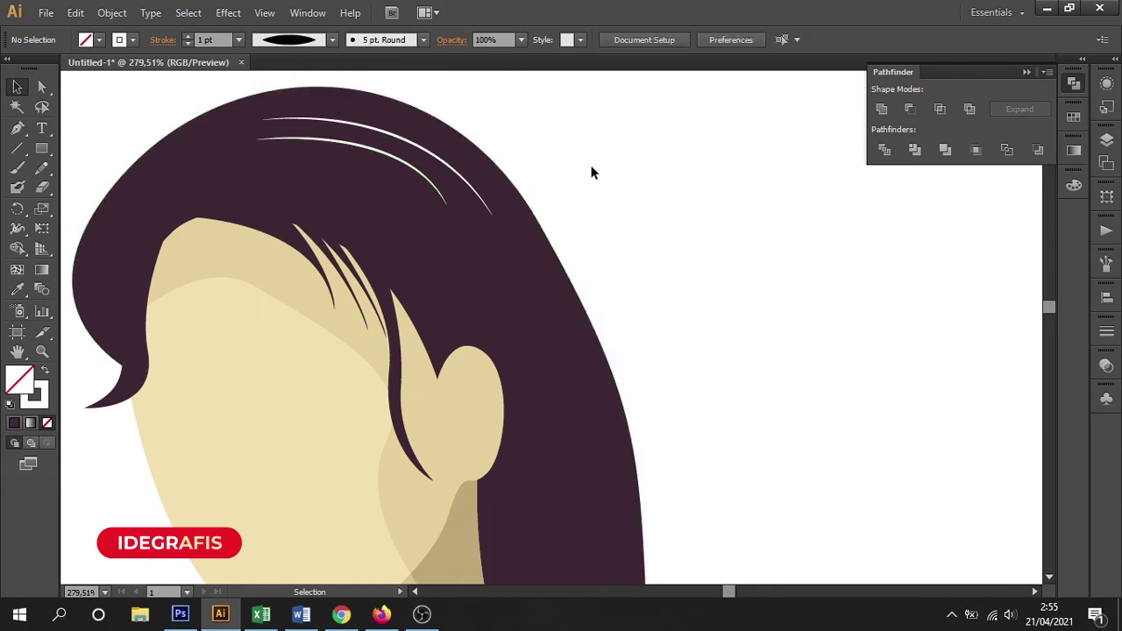
{"action": "left_click", "coordinate": [594, 170]}
{"action": "left_click_drag", "start_coordinate": [511, 155], "coordinate": [511, 212]}
{"action": "left_click_drag", "start_coordinate": [204, 144], "coordinate": [543, 318]}
Step: Move the lower strand up, then Alt-drag a shorter, scaled-down copy beneath it
{"action": "left_click", "coordinate": [389, 223]}
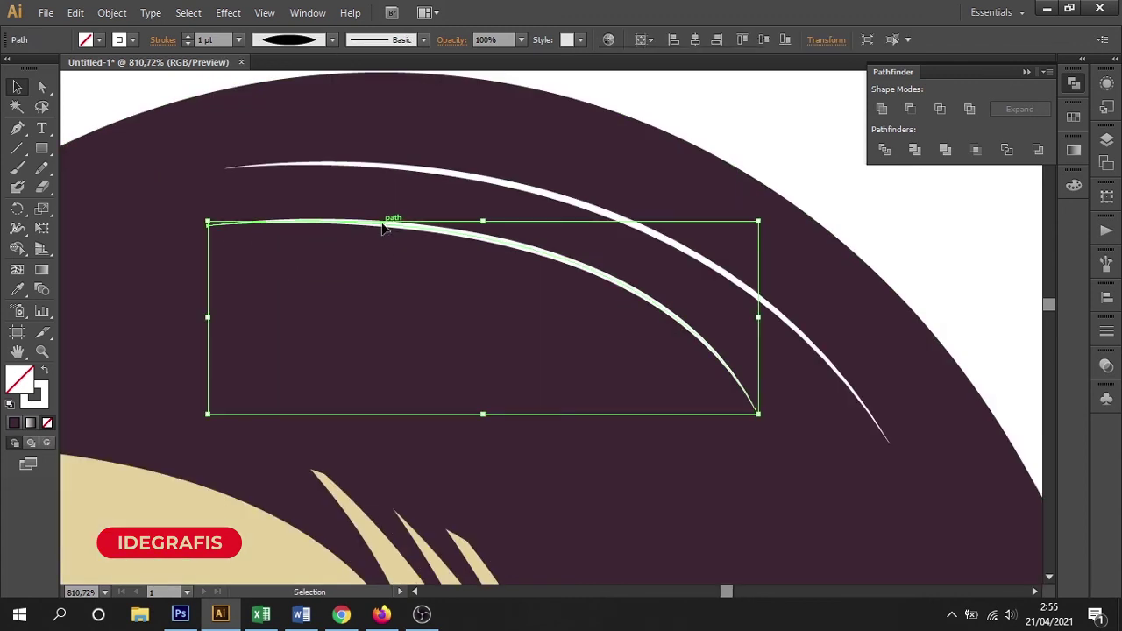
{"action": "mouse_move", "coordinate": [389, 224]}
{"action": "left_mouse_down"}
{"action": "mouse_move", "coordinate": [389, 203]}
{"action": "mouse_move", "coordinate": [364, 247]}
{"action": "left_mouse_up"}
{"action": "left_click_drag", "start_coordinate": [737, 332], "coordinate": [670, 309]}
{"action": "left_click_drag", "start_coordinate": [584, 313], "coordinate": [579, 306]}
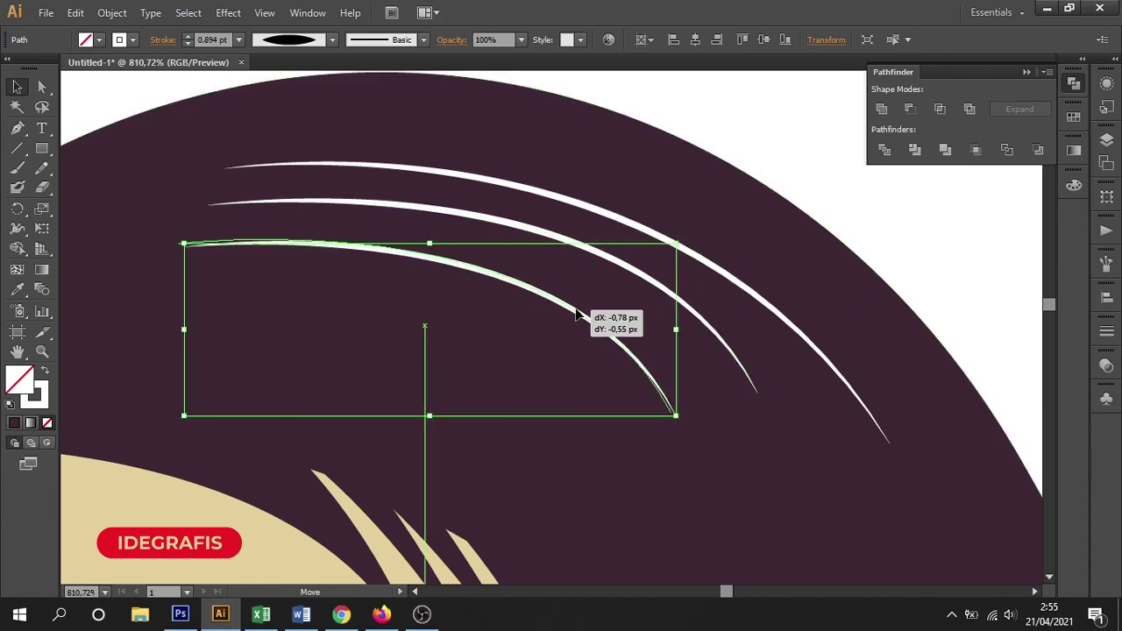
{"action": "left_click", "coordinate": [781, 171]}
{"action": "key", "text": "ctrl+0"}
{"action": "left_click_drag", "start_coordinate": [469, 190], "coordinate": [701, 394]}
{"action": "key", "text": "ctrl+minus"}
{"action": "key", "text": "ctrl+minus"}
{"action": "left_click_drag", "start_coordinate": [769, 381], "coordinate": [800, 339]}
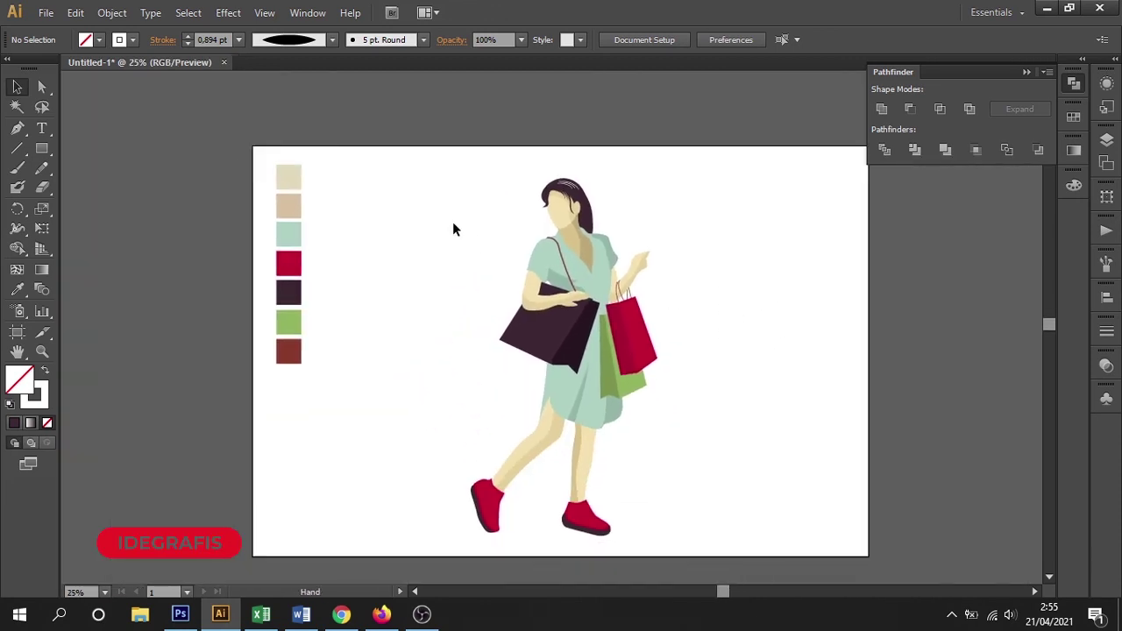
Step: Check the figure by selecting all, close the Pathfinder panel, and frame the finished illustration
{"action": "left_click_drag", "start_coordinate": [544, 301], "coordinate": [692, 539]}
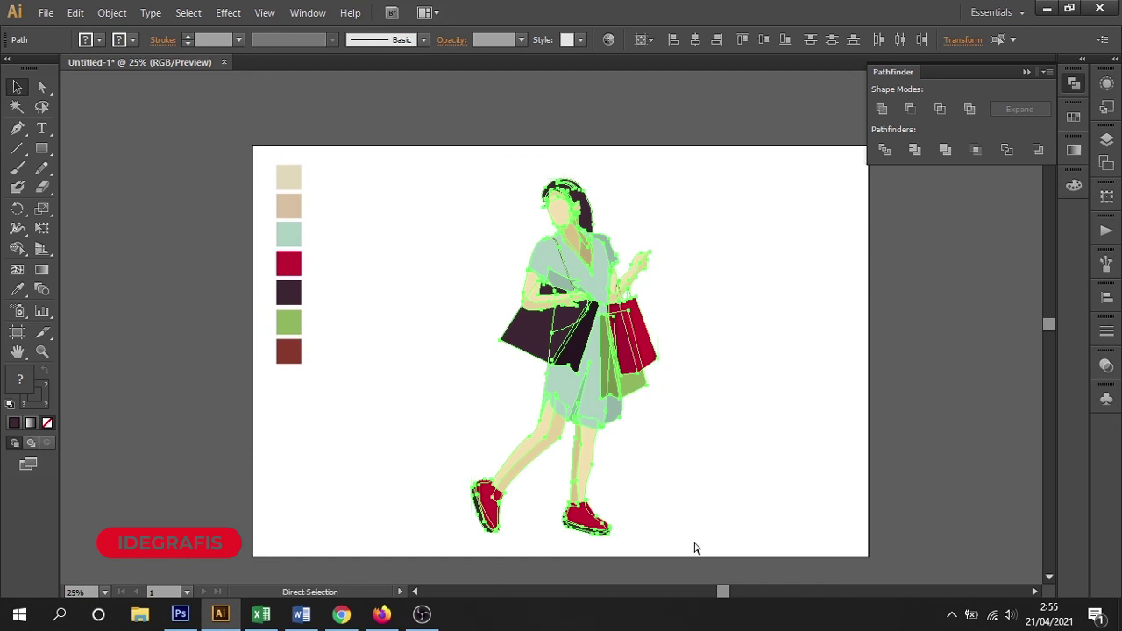
{"action": "left_click", "coordinate": [763, 424]}
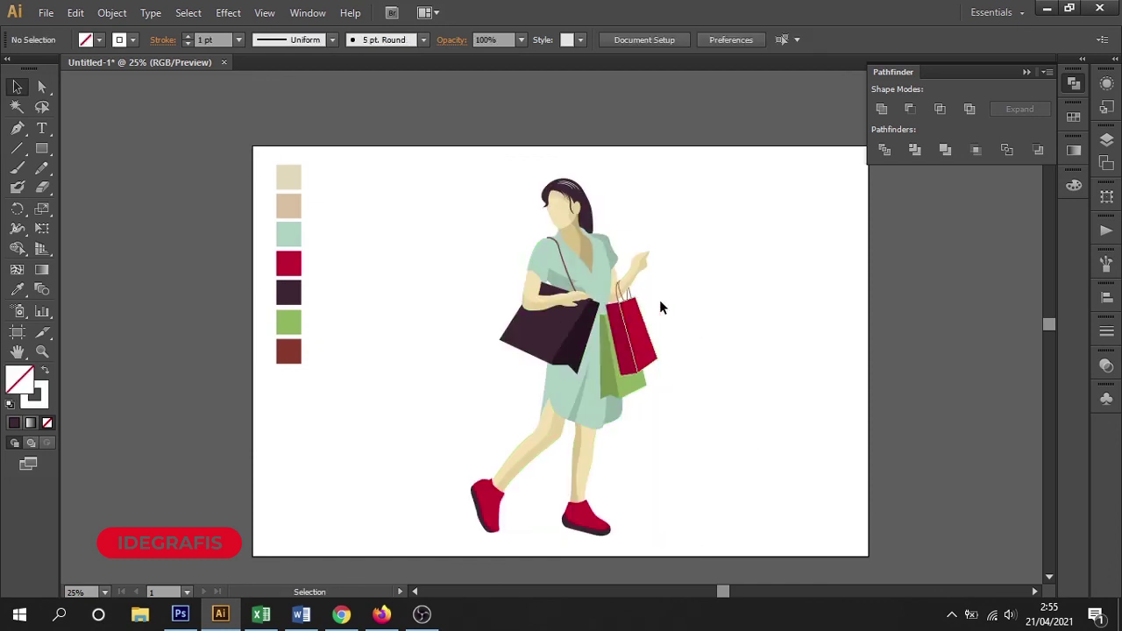
{"action": "left_click", "coordinate": [1026, 72]}
{"action": "left_click_drag", "start_coordinate": [583, 236], "coordinate": [558, 210]}
{"action": "mouse_move", "coordinate": [566, 326]}
{"action": "left_mouse_down"}
{"action": "mouse_move", "coordinate": [883, 523]}
{"action": "mouse_move", "coordinate": [726, 473]}
{"action": "mouse_move", "coordinate": [800, 452]}
{"action": "mouse_move", "coordinate": [750, 448]}
{"action": "left_mouse_up"}
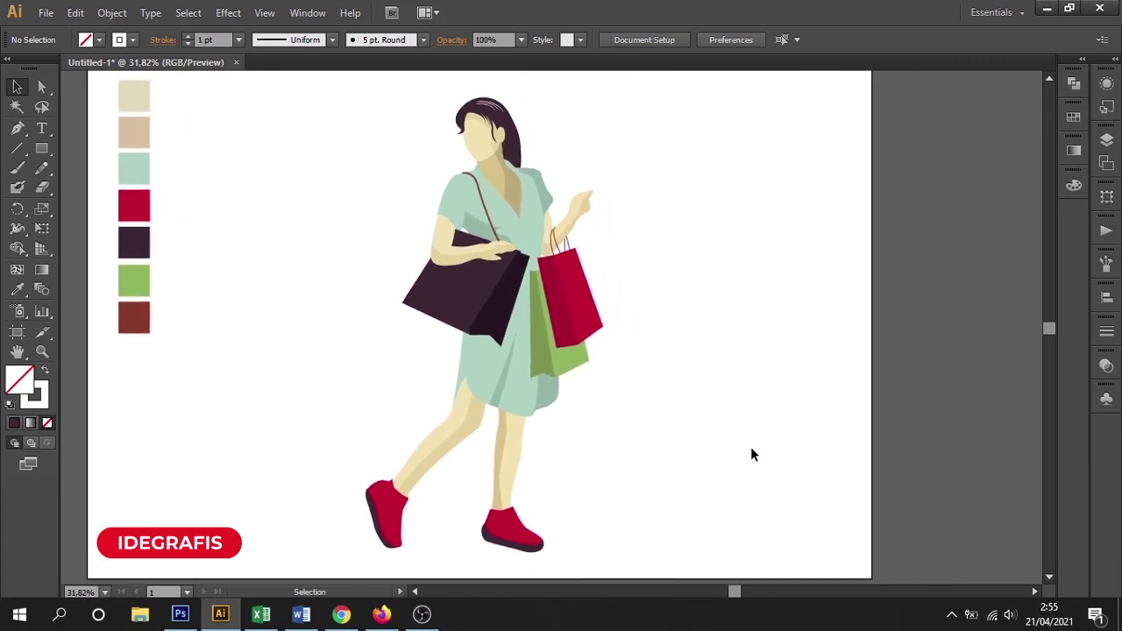